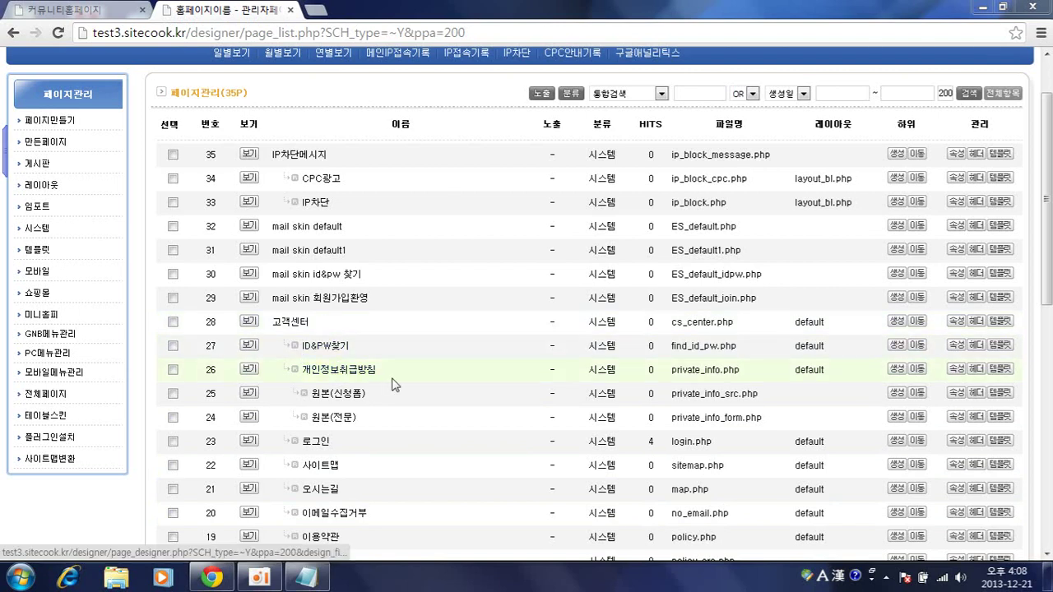
- Scroll the 35-page management list to locate the mail skin default page
scroll(397, 386, "down", 2)
scroll(399, 388, "down", 2)
scroll(404, 393, "up", 3)
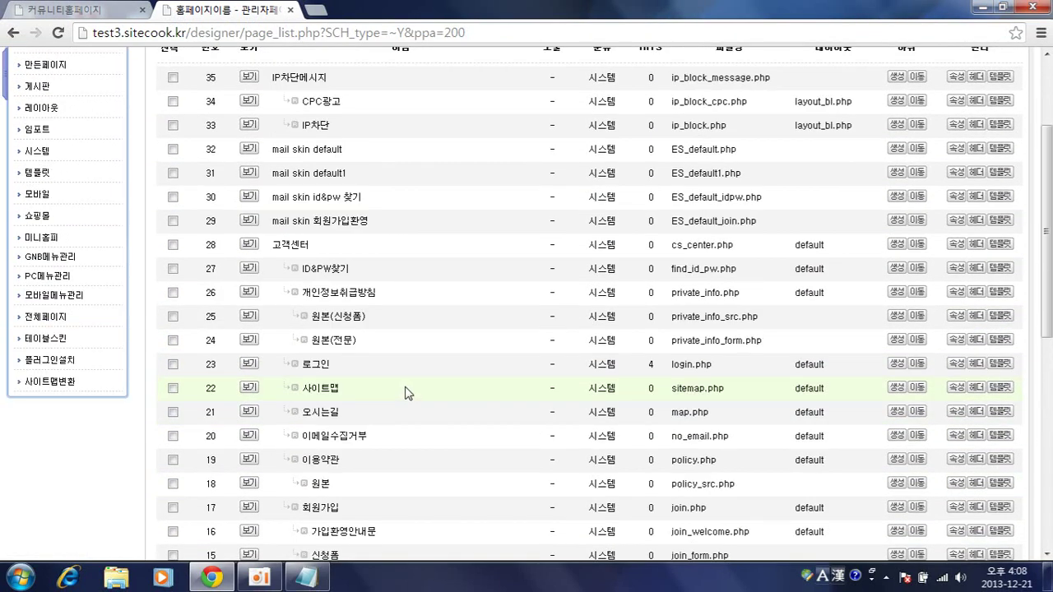
scroll(452, 379, "up", 2)
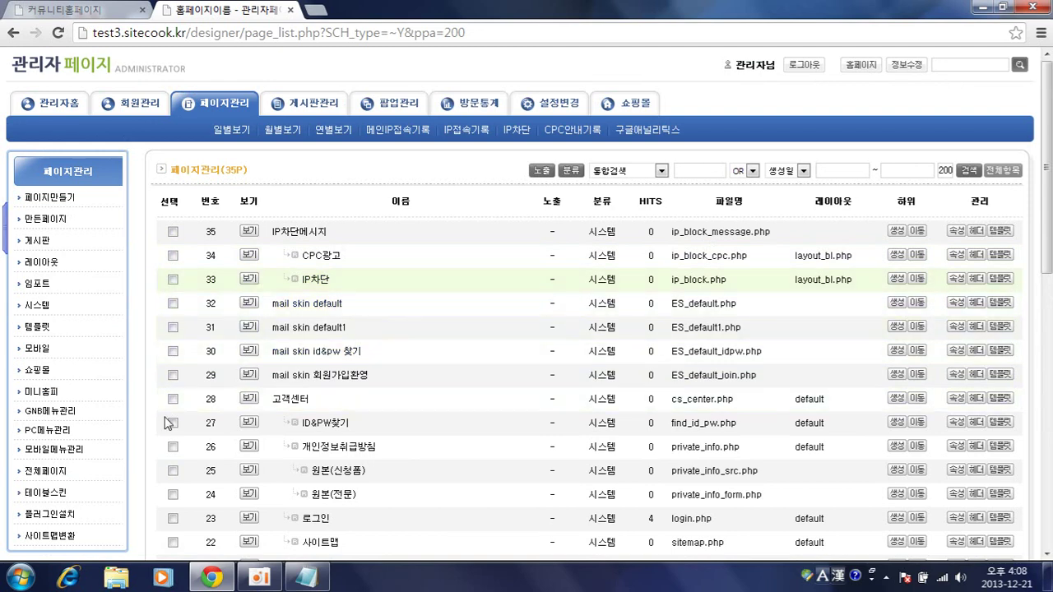
left_click(313, 304)
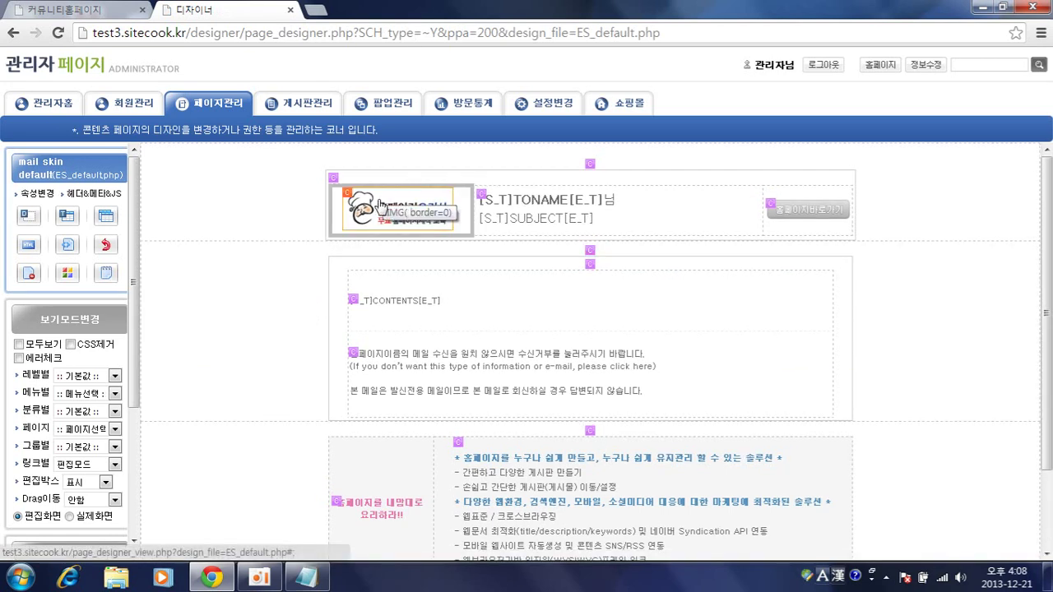
scroll(343, 273, "down", 3)
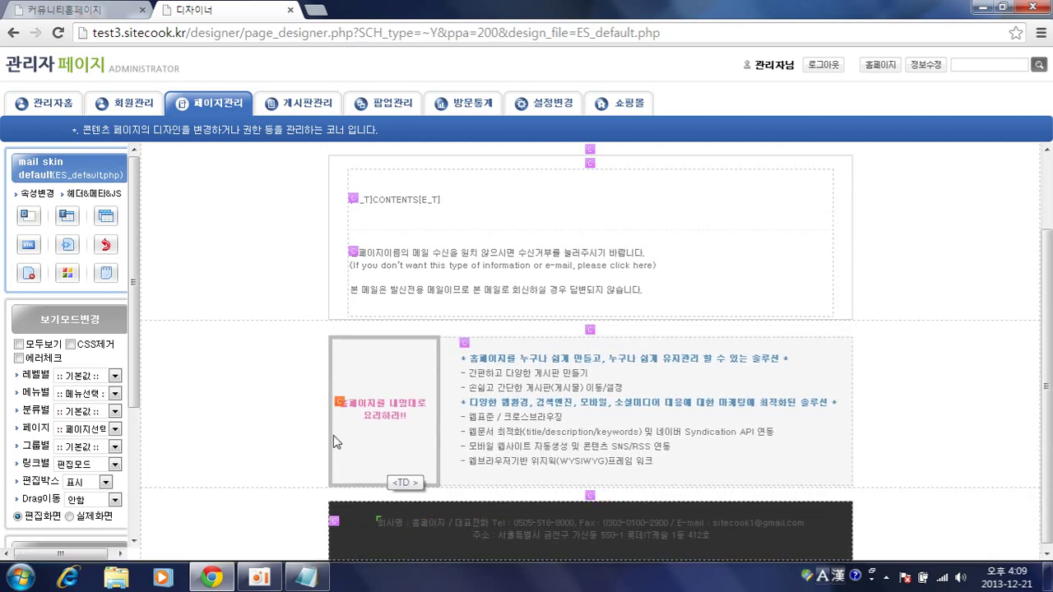
scroll(306, 442, "up", 3)
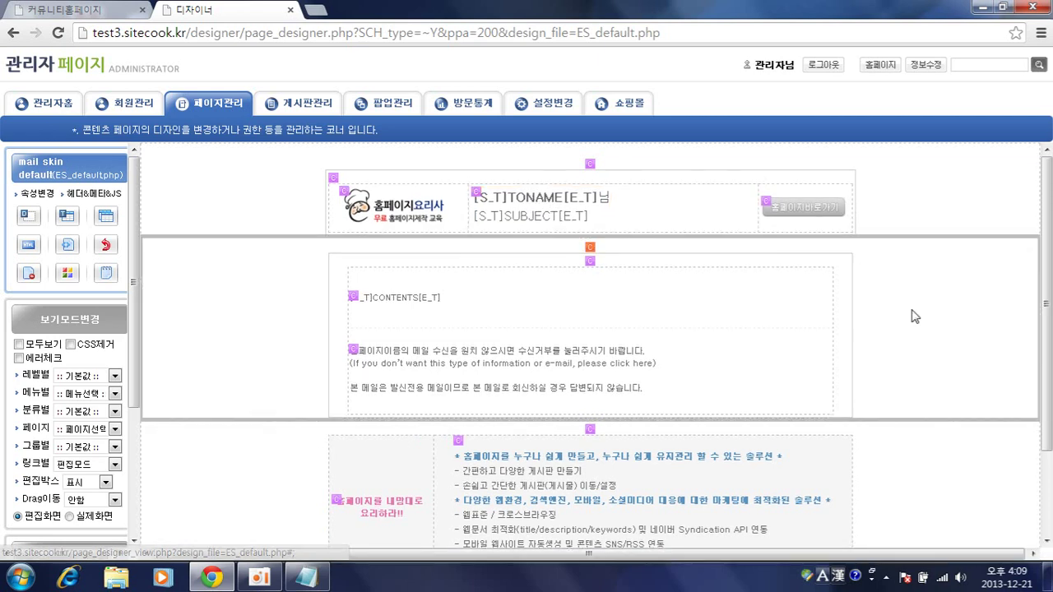
- Leave the mail skin default designer and go back to page_list.php
scroll(938, 362, "down", 3)
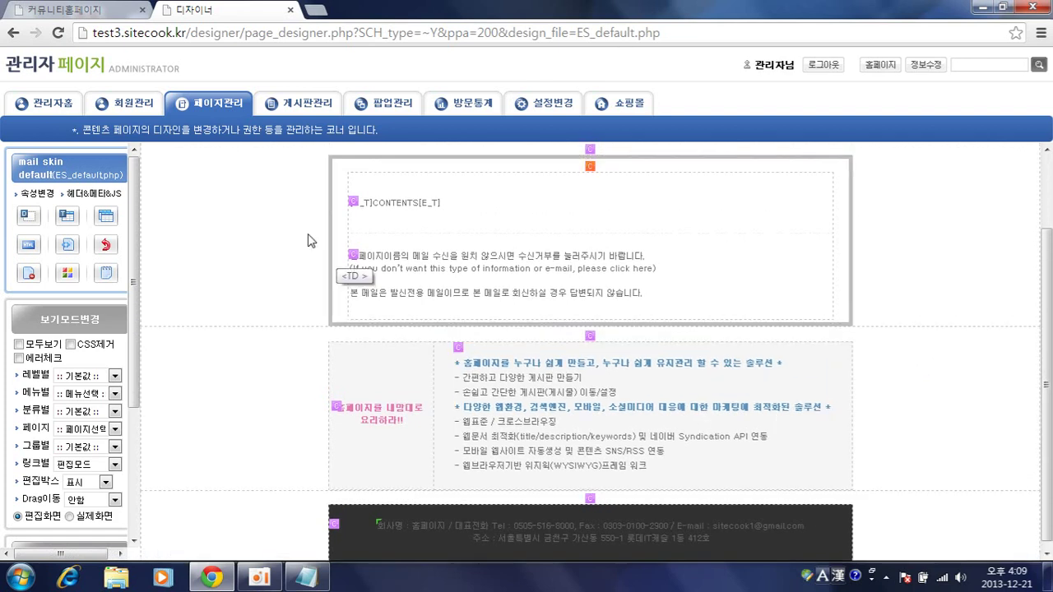
left_click(12, 34)
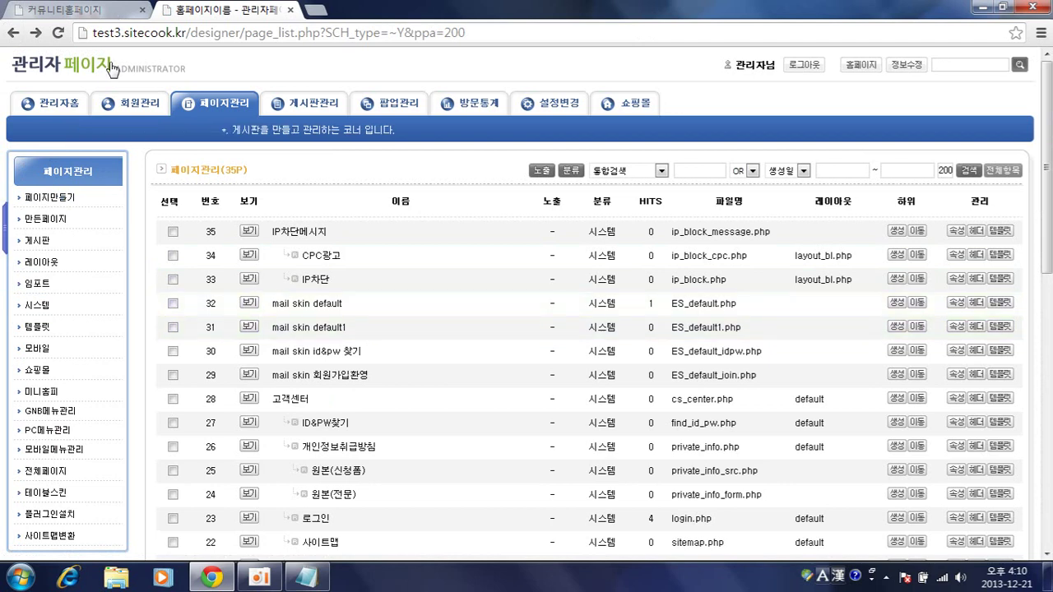
left_click(318, 234)
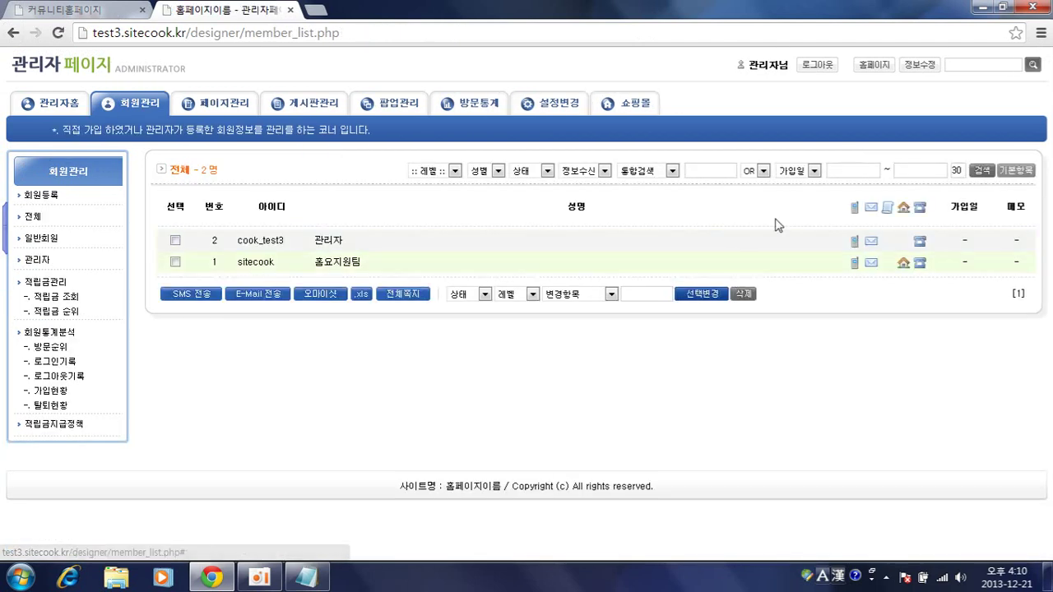
left_click(871, 242)
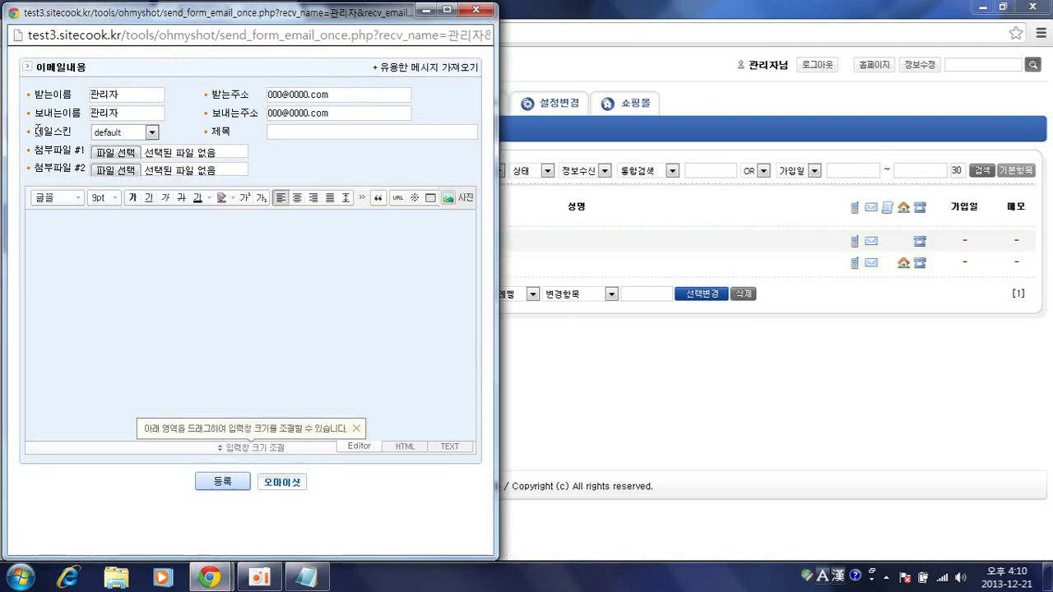
left_click(150, 133)
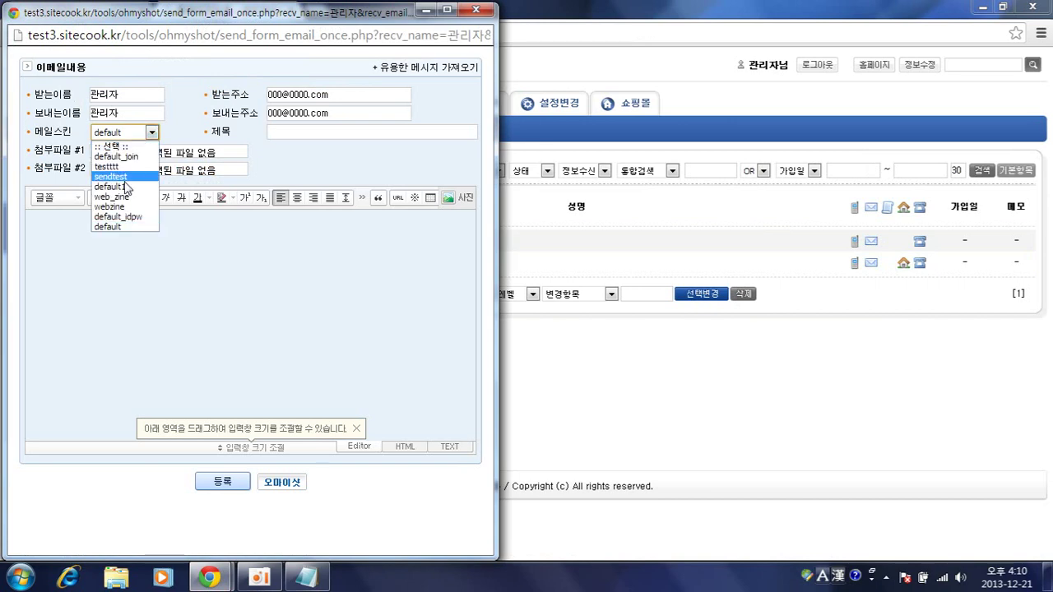
left_click(148, 135)
left_click(267, 291)
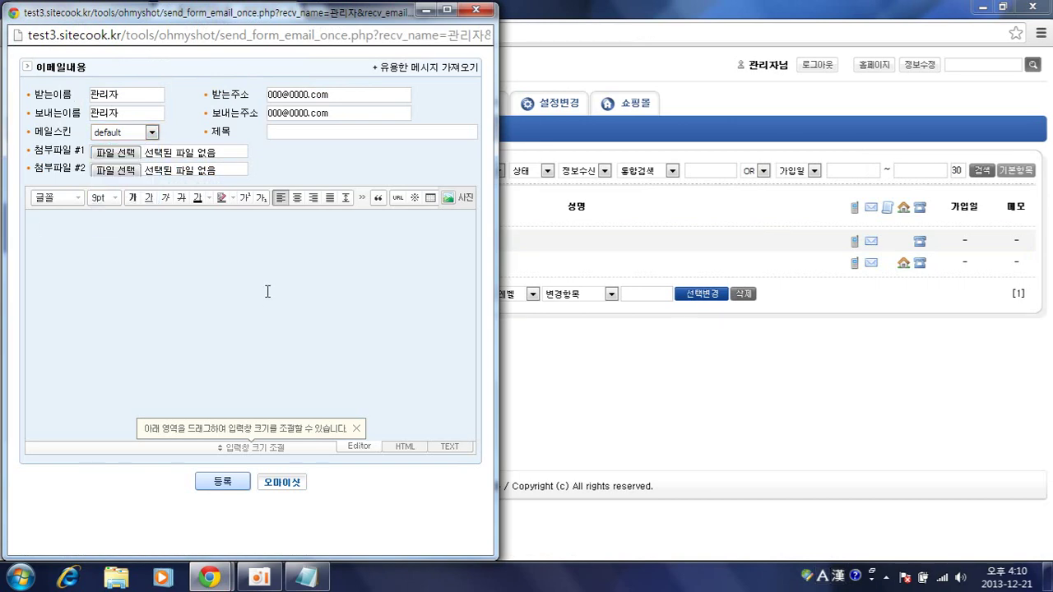
left_click(534, 375)
left_click(216, 103)
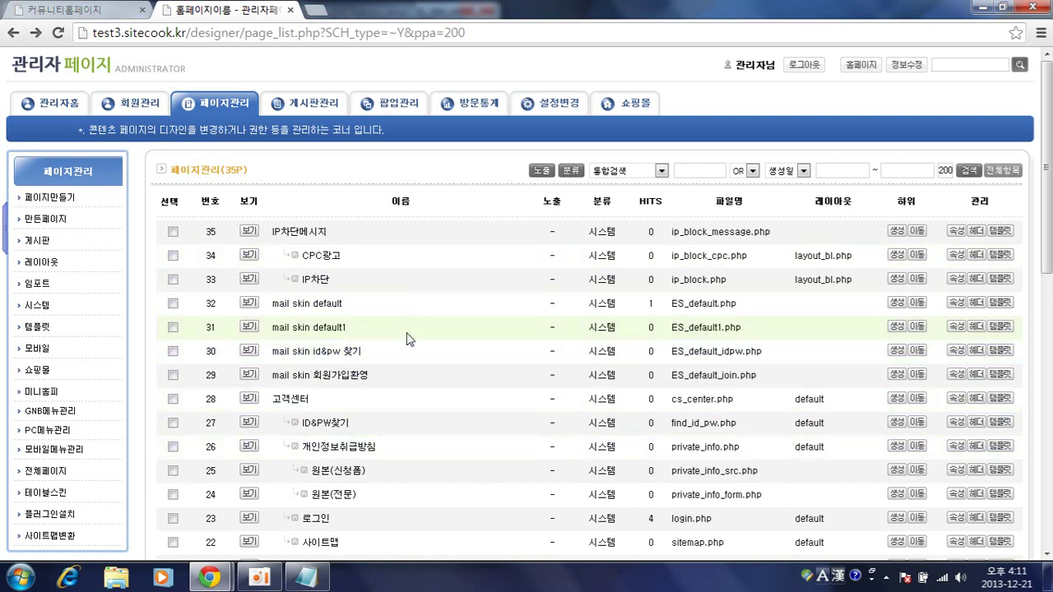
- Preview the 오시는길 page from the page list in a new tab
scroll(407, 337, "down", 3)
scroll(411, 337, "down", 5)
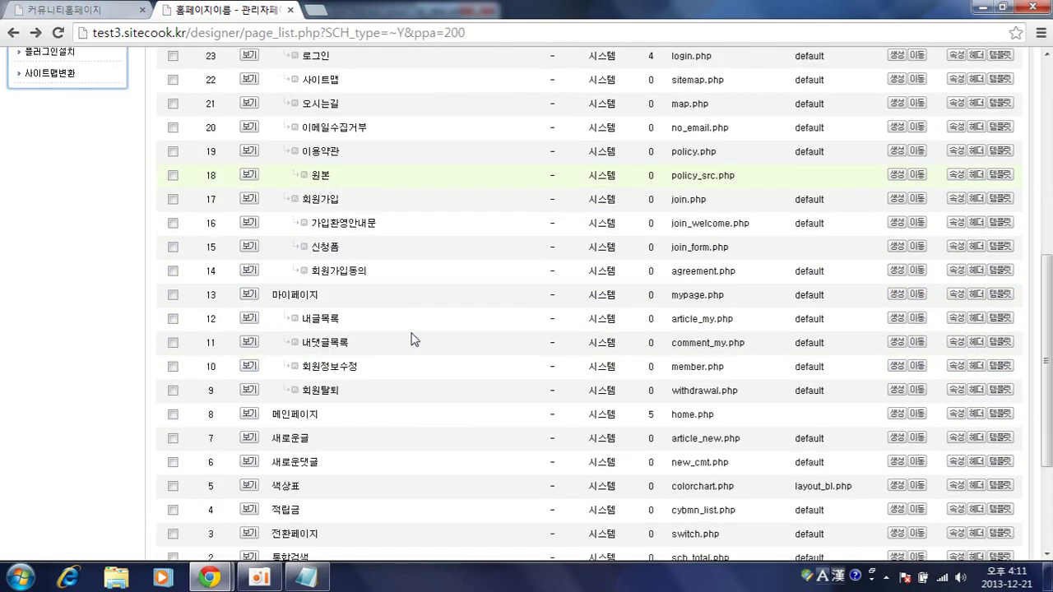
scroll(414, 348, "up", 3)
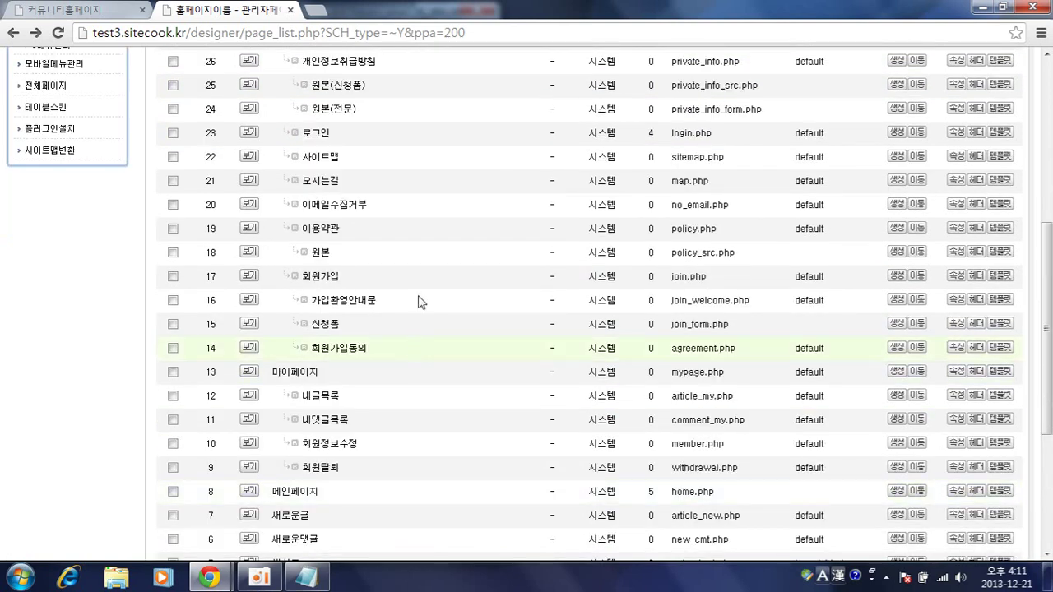
left_click(249, 180)
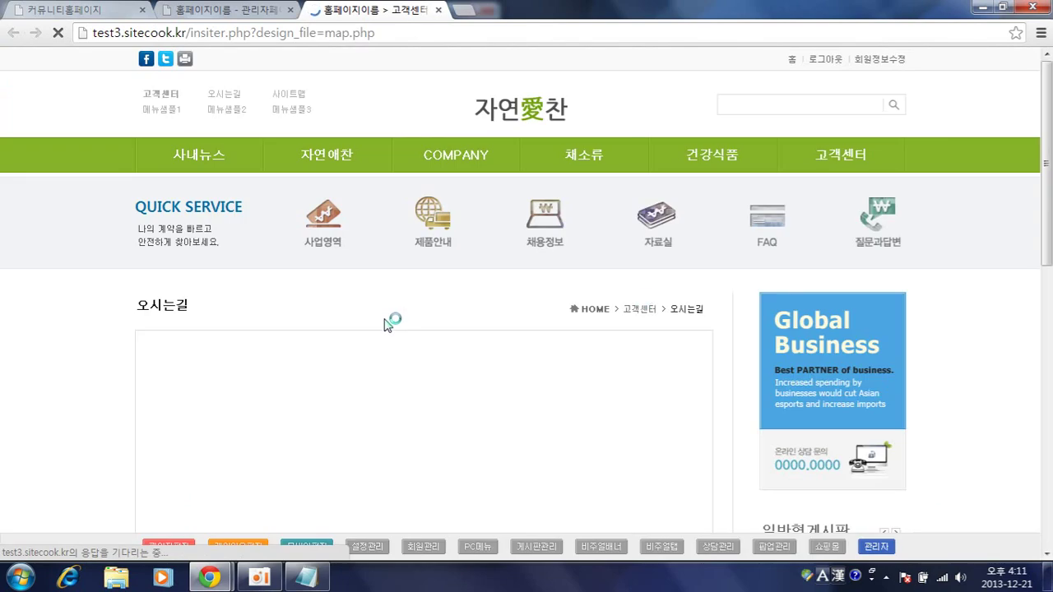
- Back in the admin tab, open the 회원관리 member list
scroll(999, 393, "down", 3)
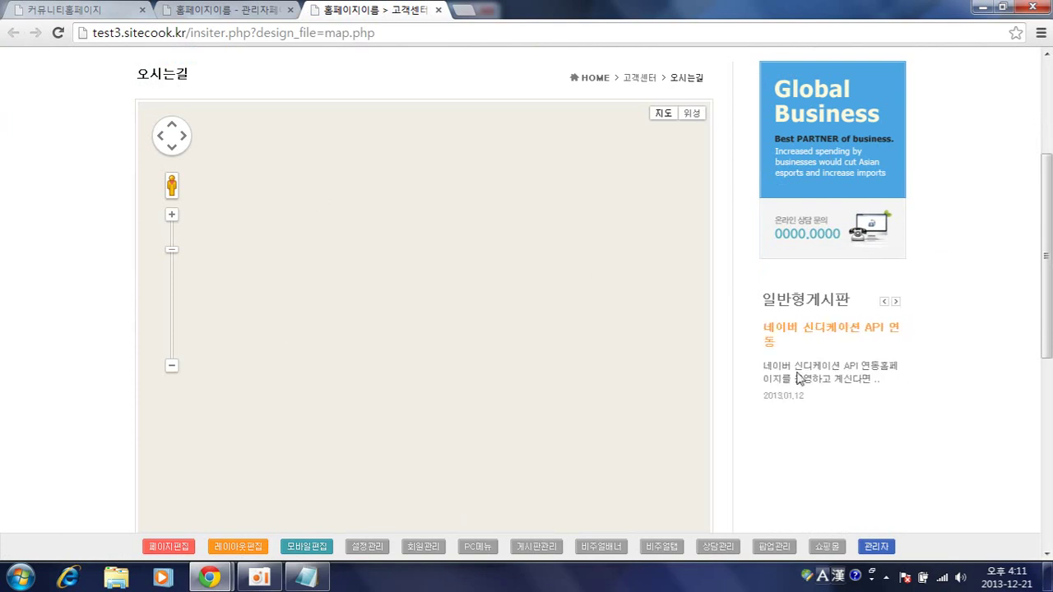
left_click(229, 9)
scroll(165, 154, "up", 10)
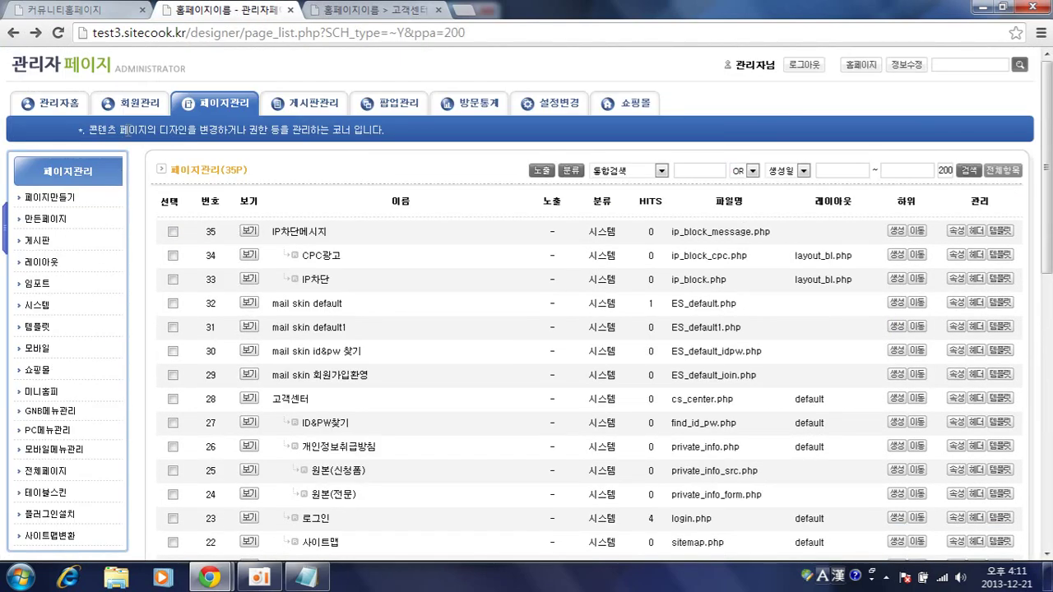
left_click(129, 102)
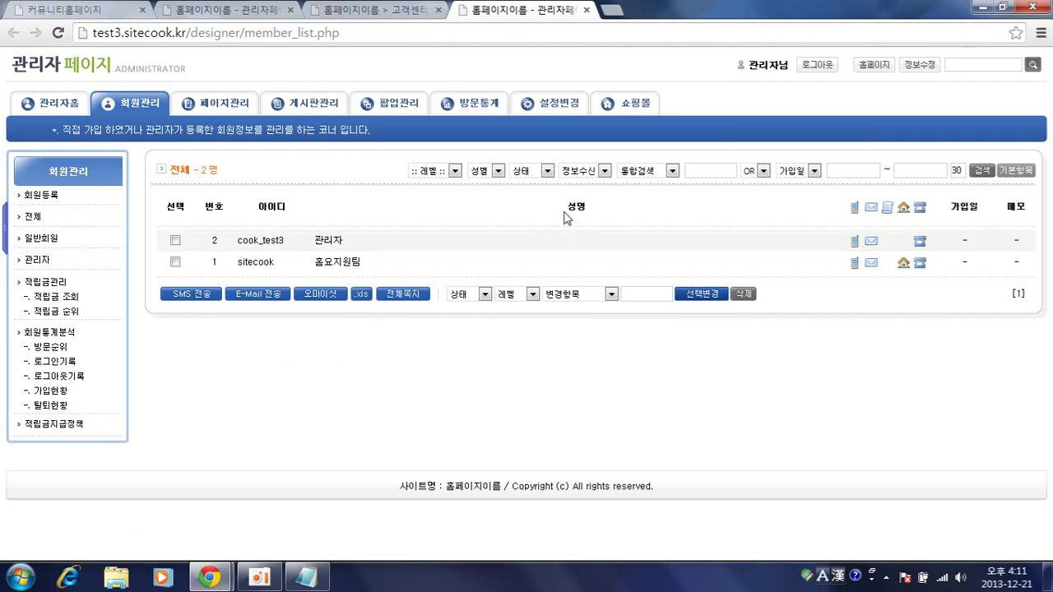
- Open 시스템설정 under 설정변경, review the form, then return to the member list tab
mouse_move(560, 106)
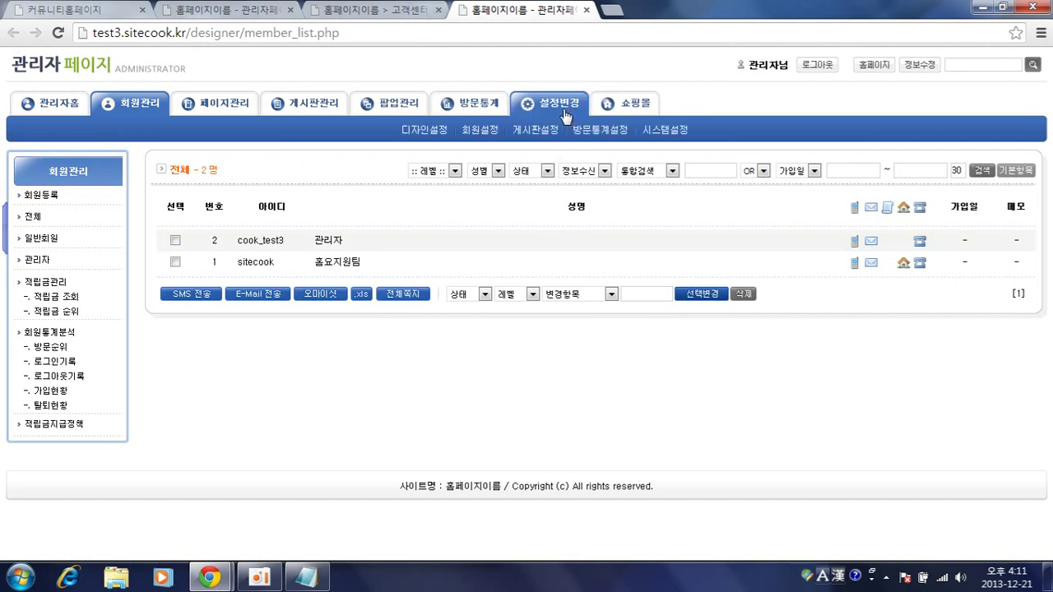
left_click(658, 130)
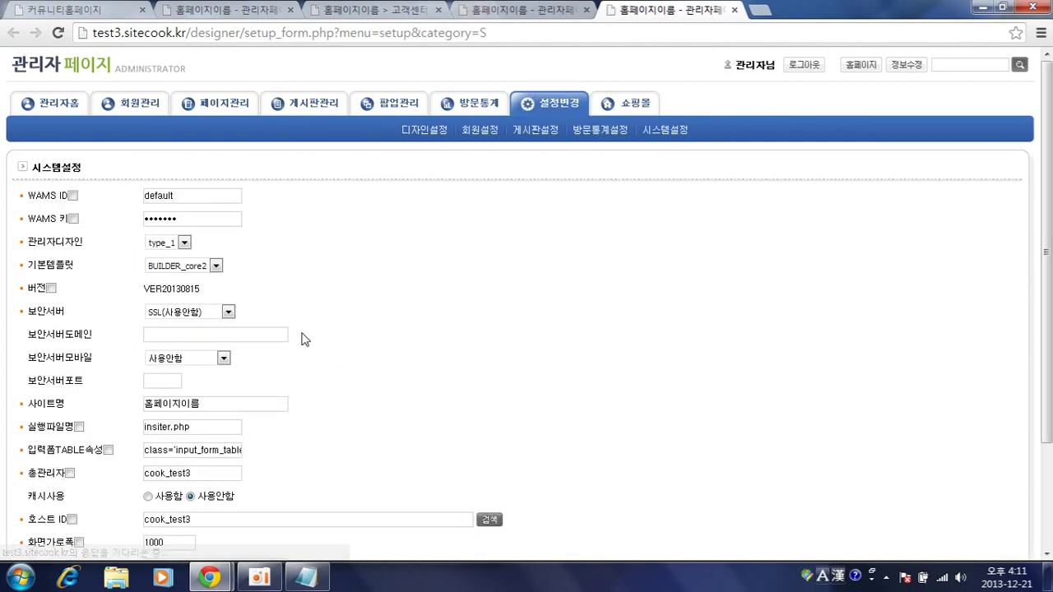
scroll(306, 297, "down", 3)
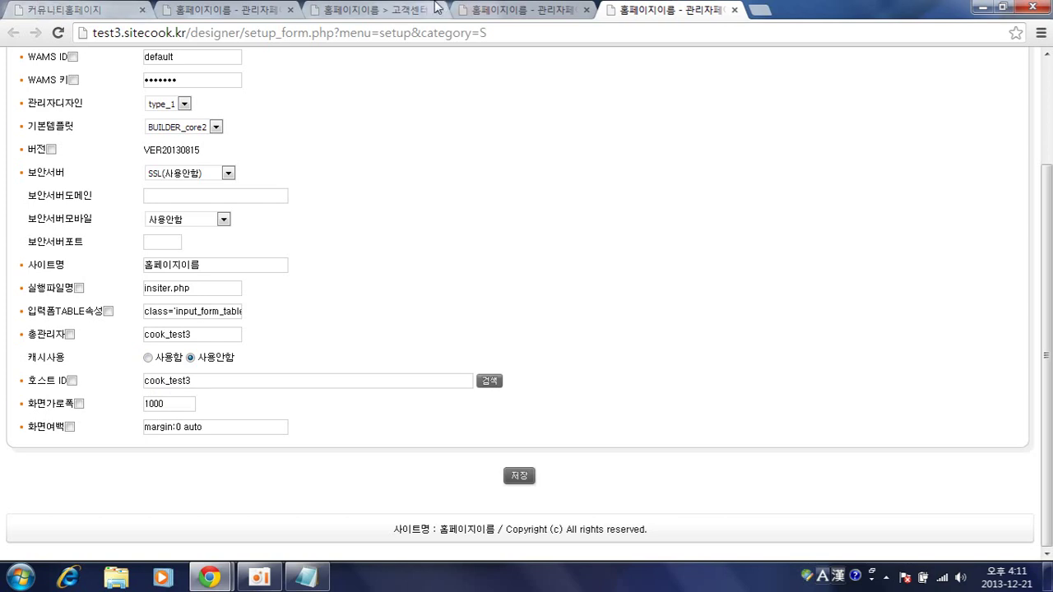
left_click(487, 10)
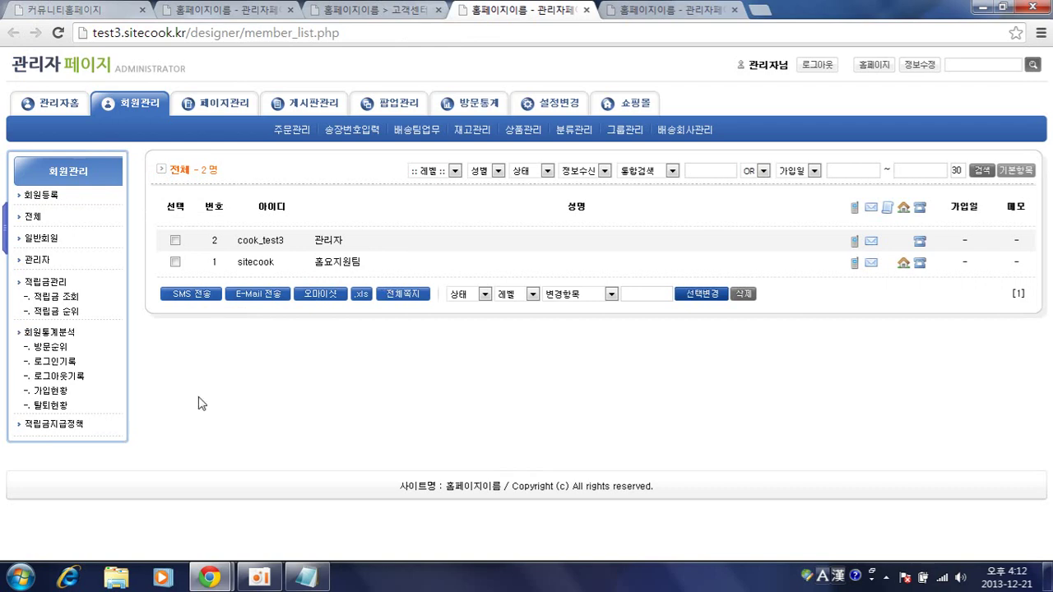
- Open the administrator member's edit form and its address search window
left_click(262, 241)
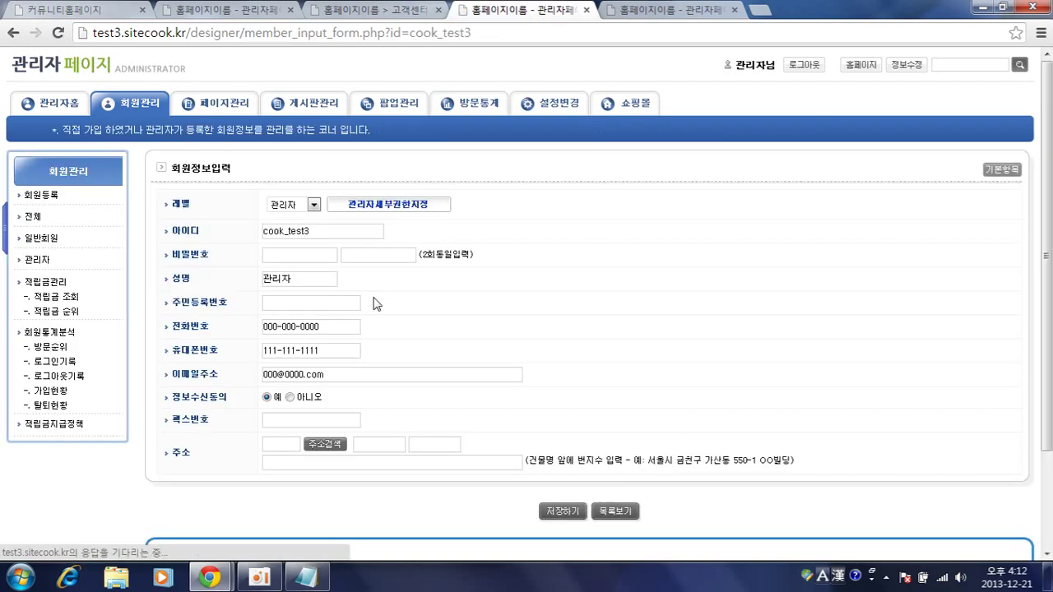
scroll(377, 307, "down", 2)
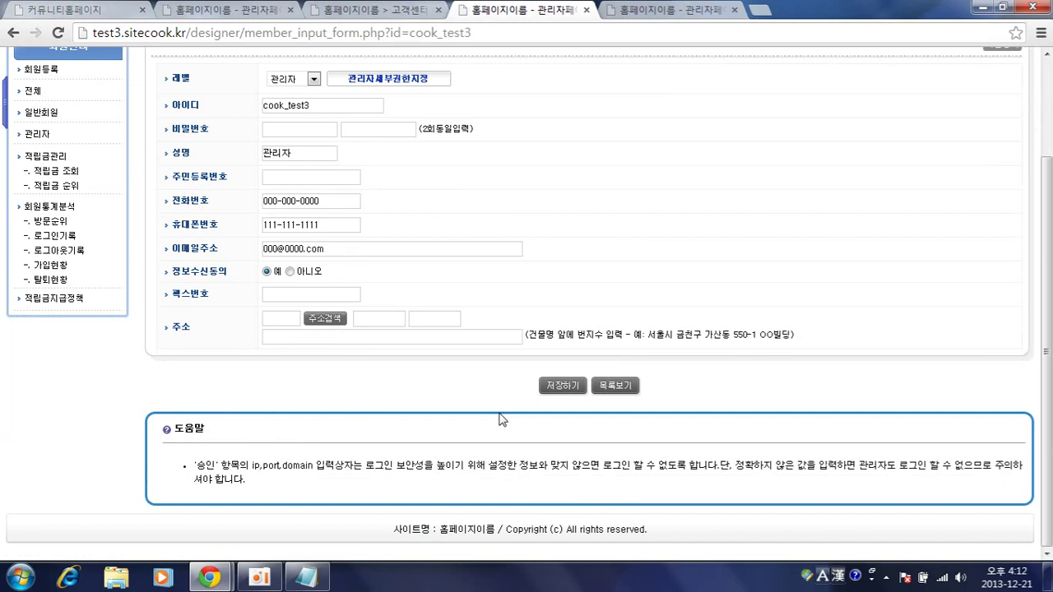
left_click(325, 319)
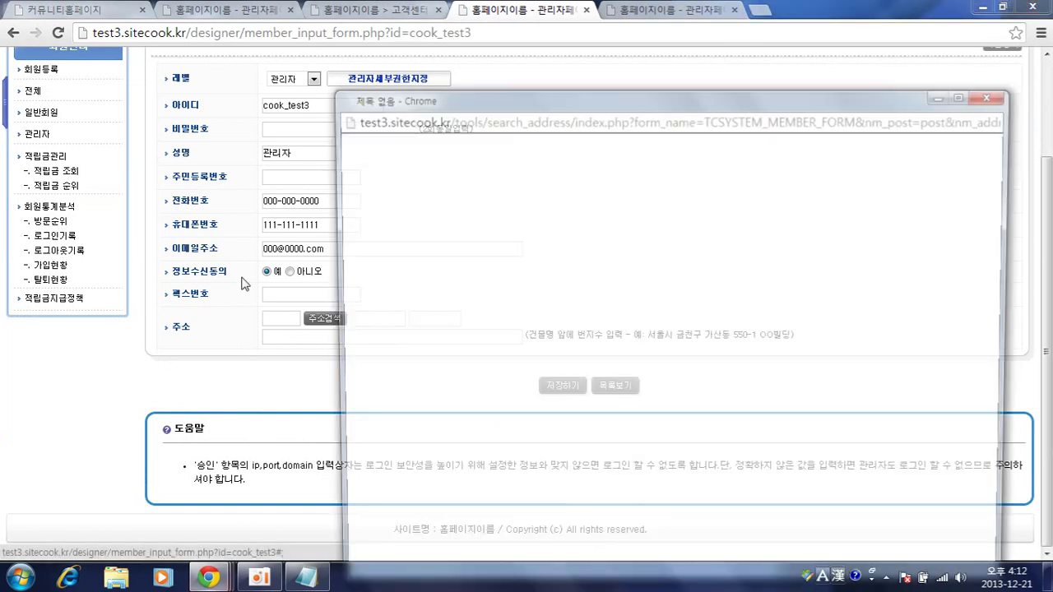
left_click_drag(663, 100, 556, 33)
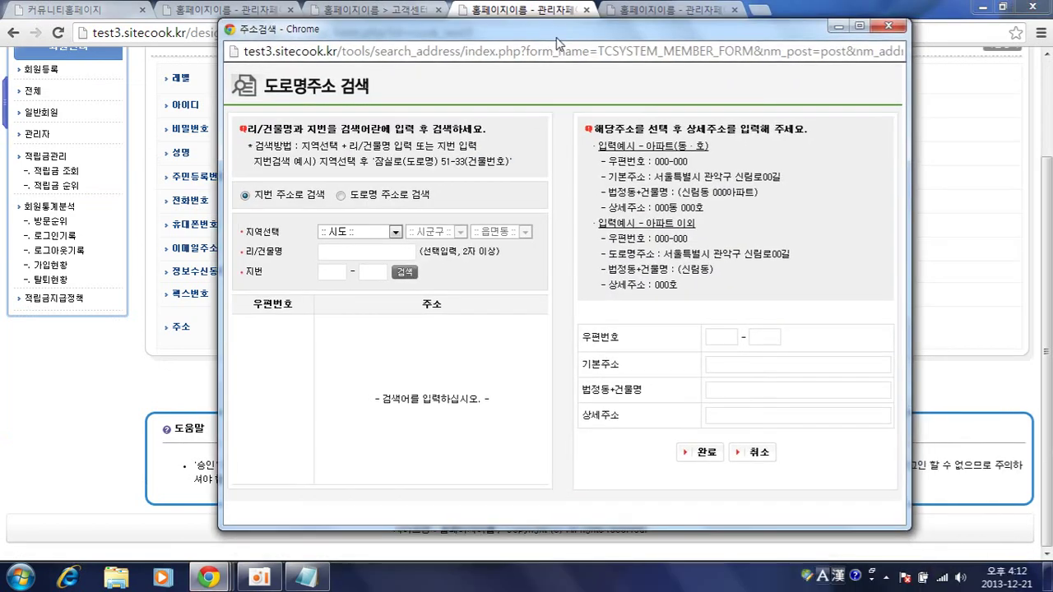
- Choose the province, district and neighbourhood in the address search
left_click(346, 231)
left_click(402, 201)
left_click(373, 231)
left_click(345, 245)
left_click(454, 231)
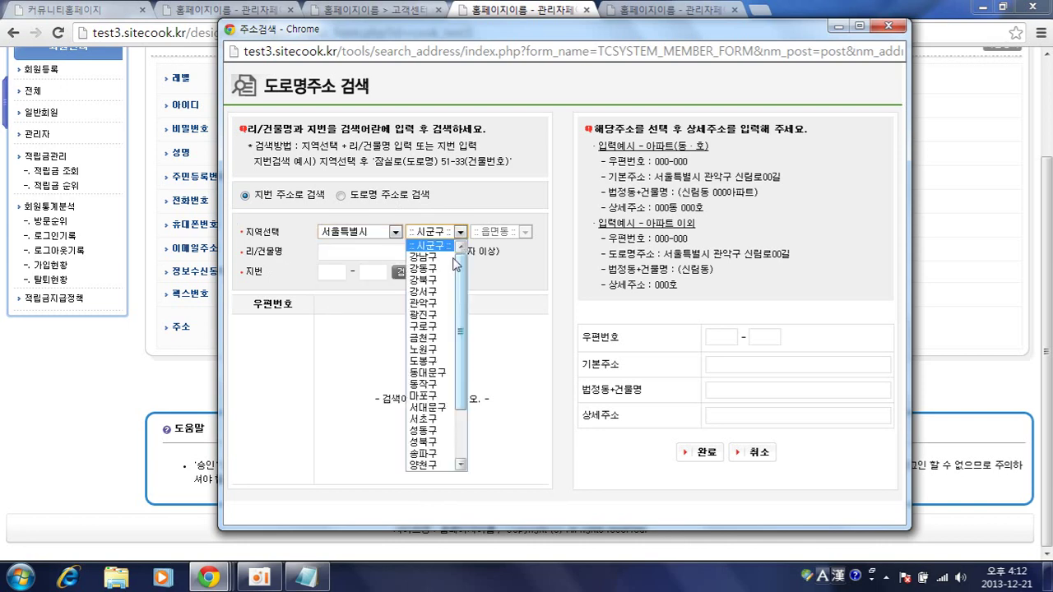
left_click(432, 337)
left_click(508, 232)
left_click(494, 256)
- Enter the two-part lot number, search, and pick the found address
left_click(338, 271)
type("550")
key("Tab")
type("1")
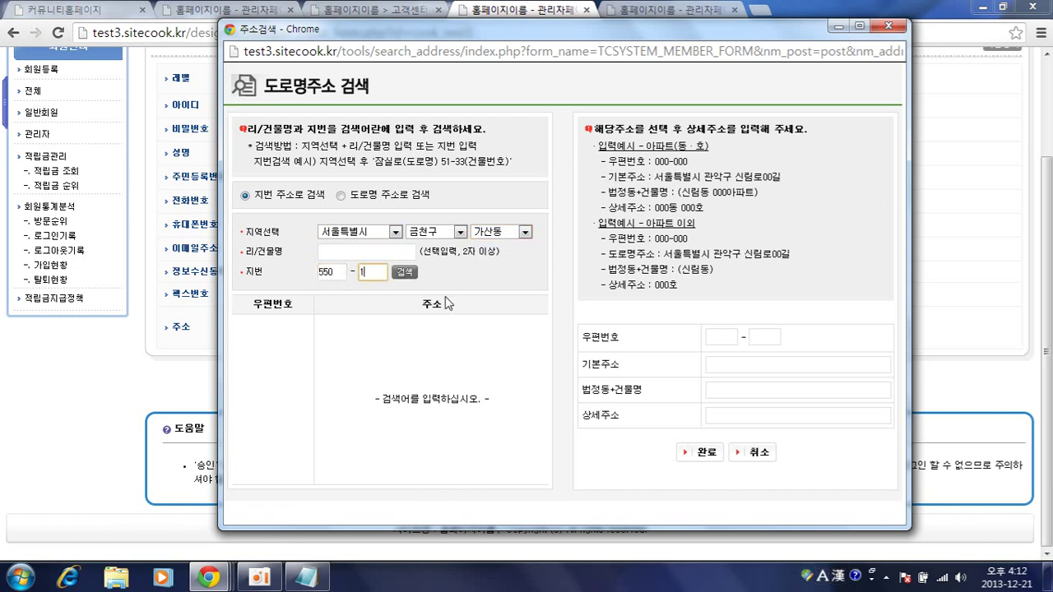
left_click(403, 279)
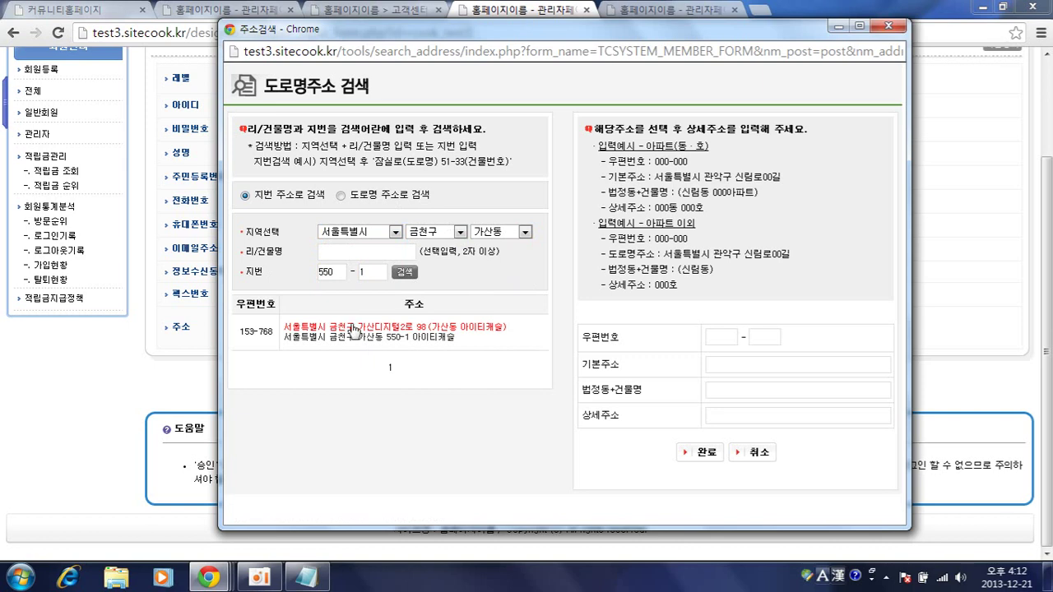
left_click(353, 330)
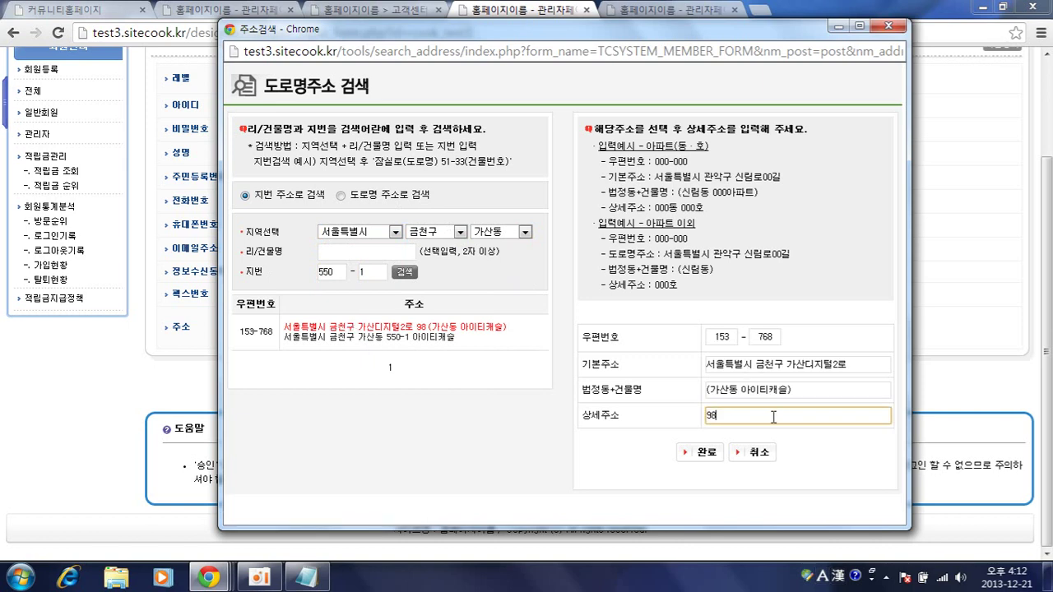
- Confirm the address, delete its trailing building name, and save the member
left_click(709, 451)
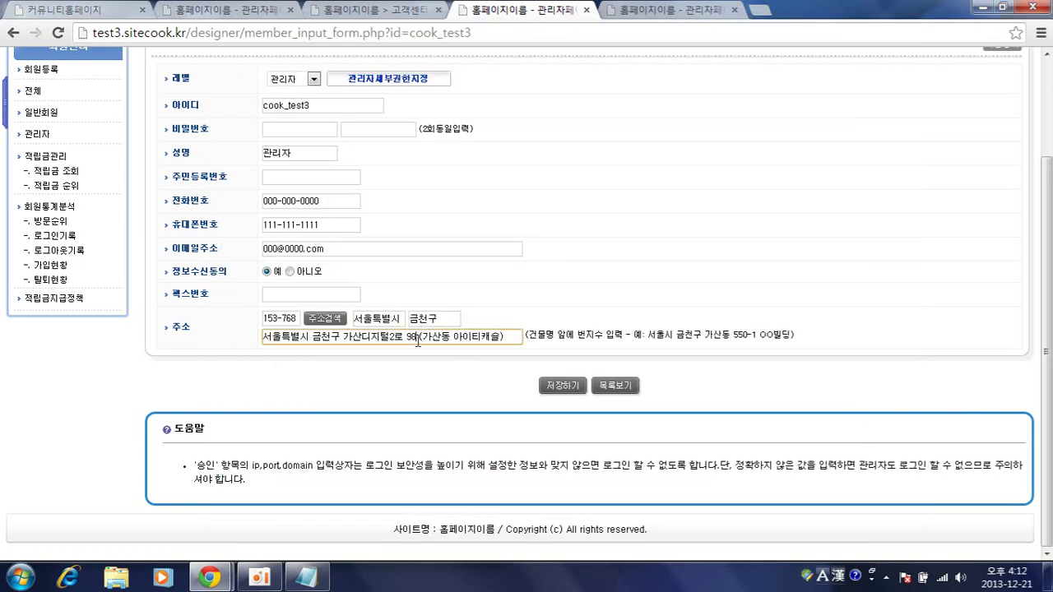
left_click_drag(416, 337, 525, 339)
key("BackSpace")
left_click(573, 392)
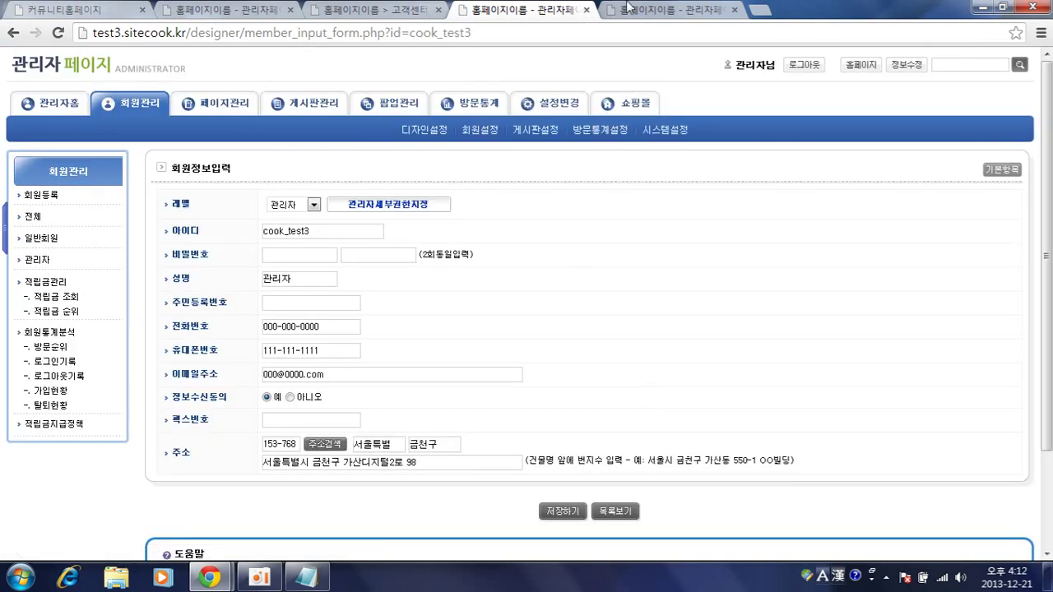
left_click(374, 10)
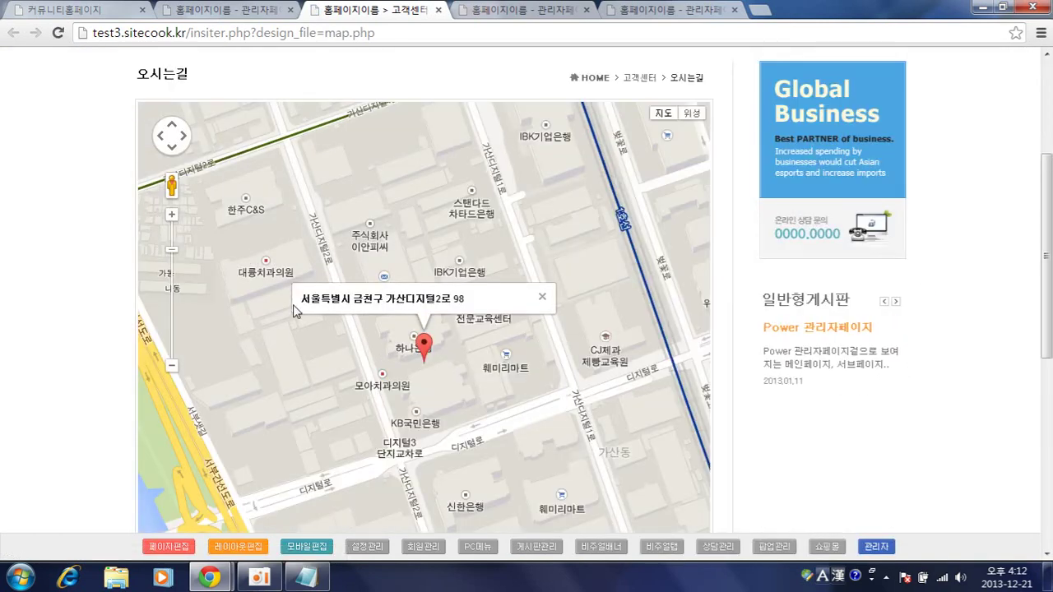
scroll(33, 319, "down", 1)
right_click(34, 319)
left_click(32, 237)
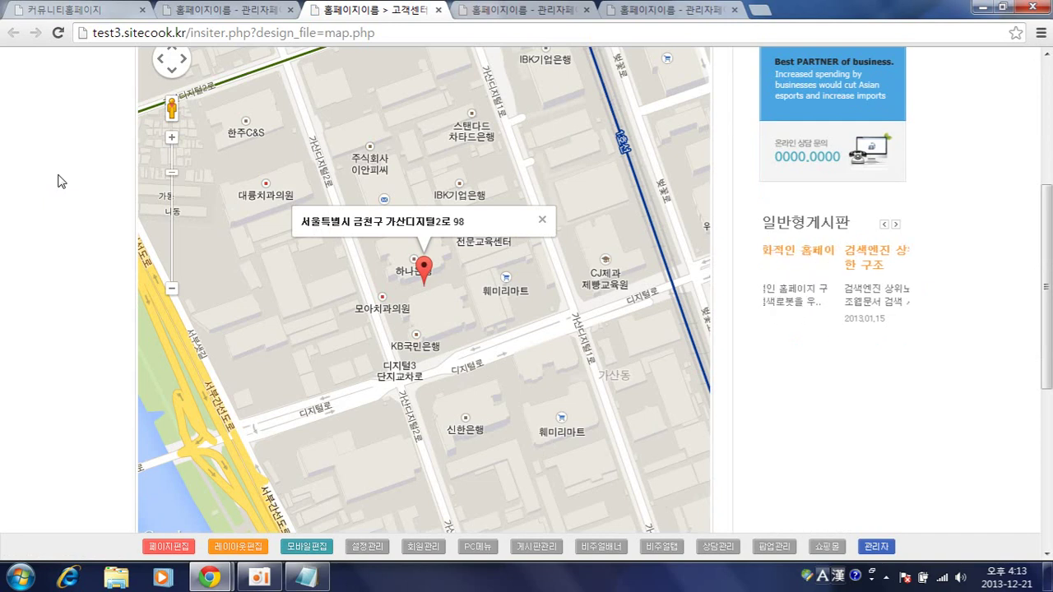
left_click(233, 8)
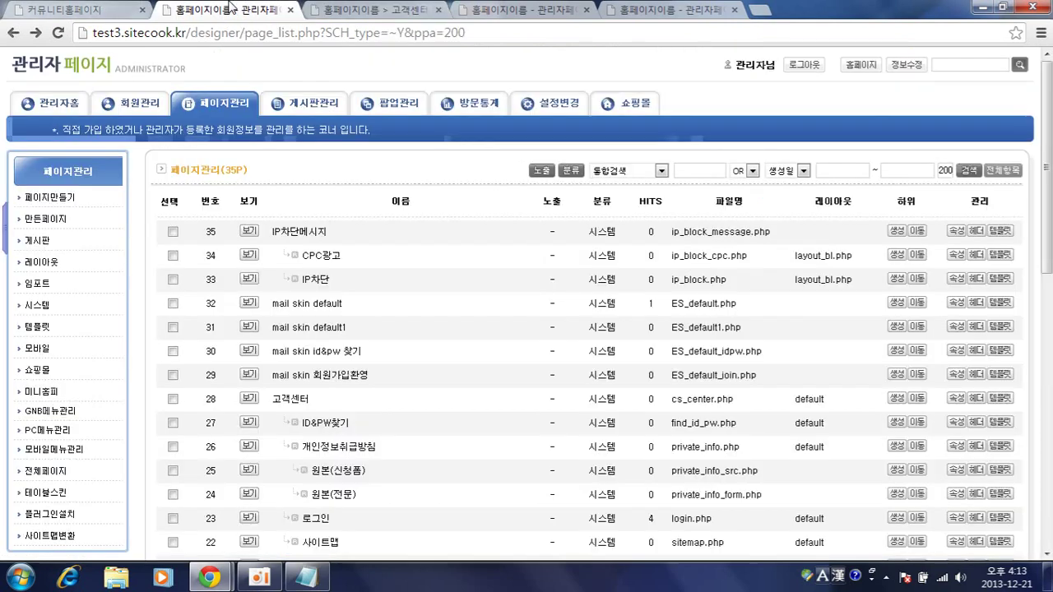
left_click(556, 7)
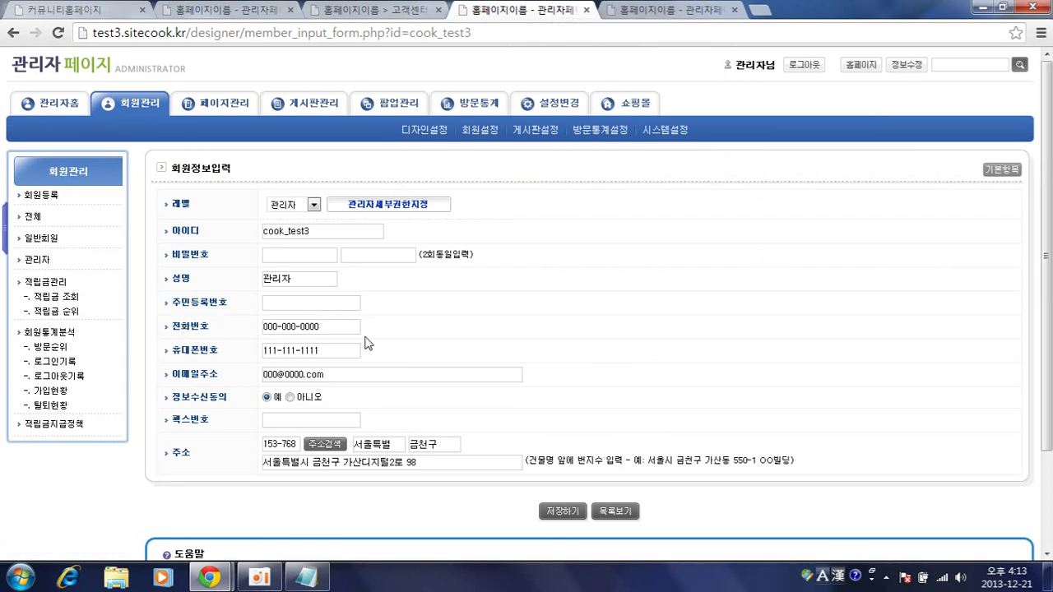
- Replace the administrator's 전화번호 with the new number, save, and bring up the directions map
left_click_drag(359, 327, 214, 334)
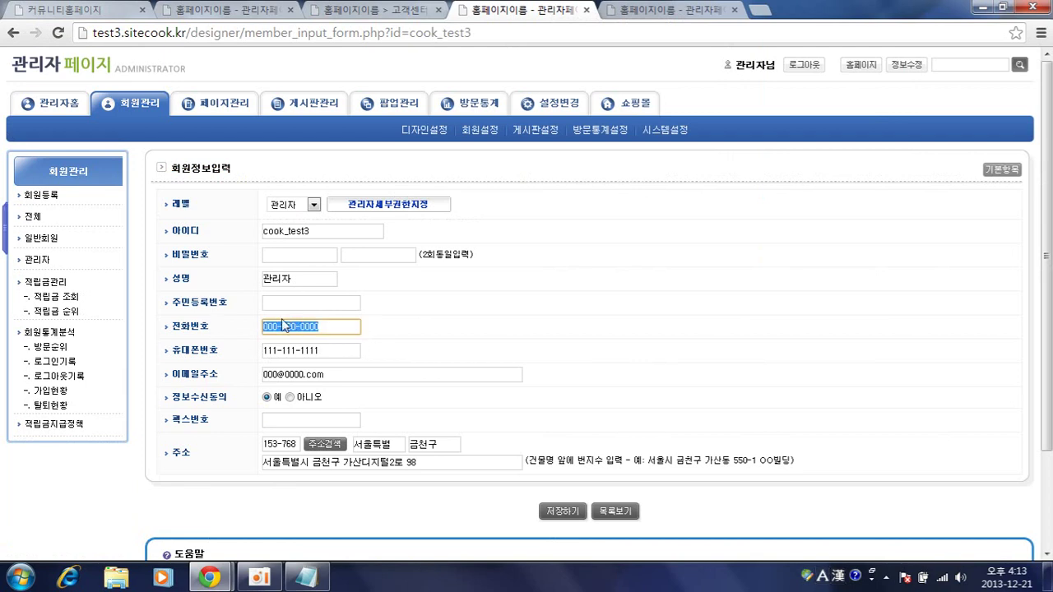
left_click_drag(339, 333, 239, 332)
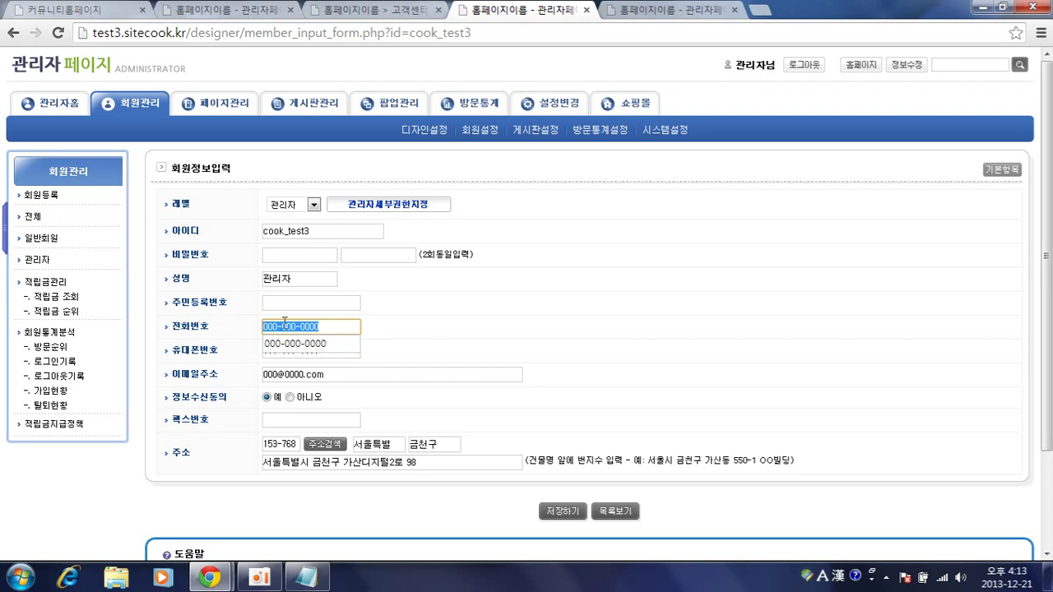
left_click(284, 322)
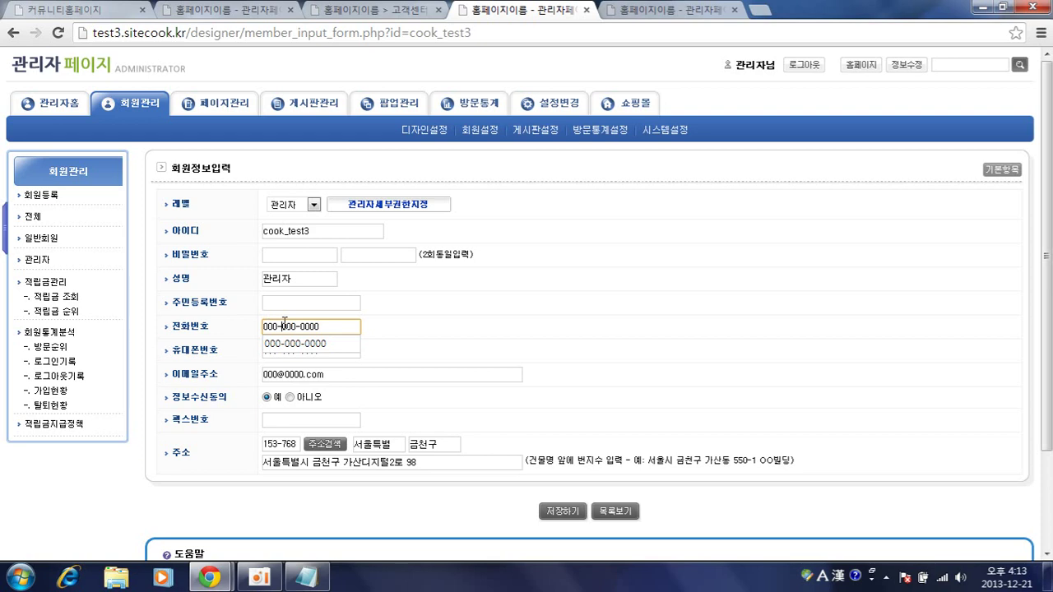
left_click_drag(318, 326, 186, 321)
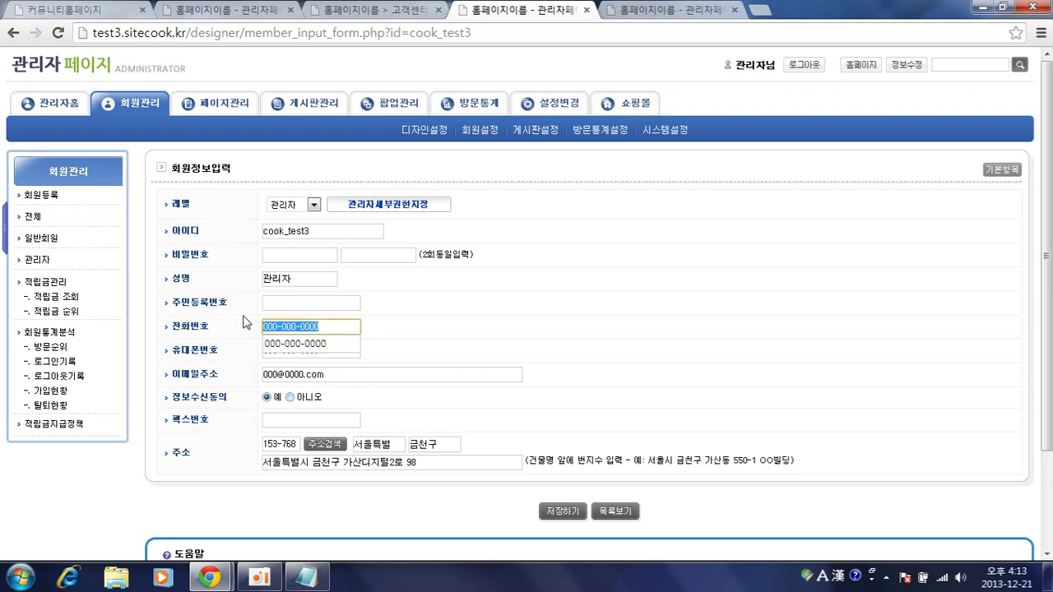
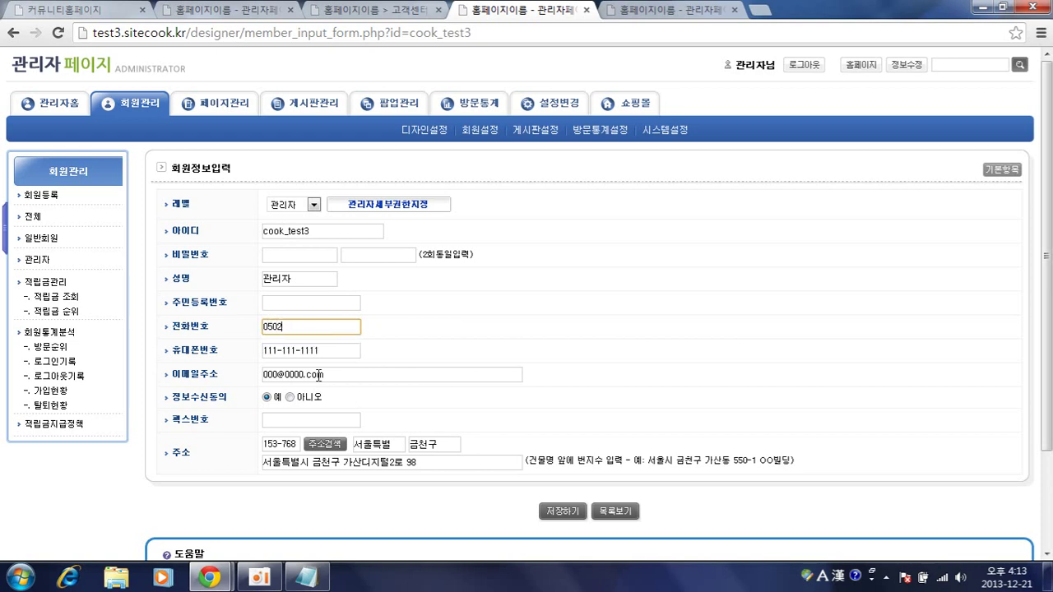
left_click(546, 513)
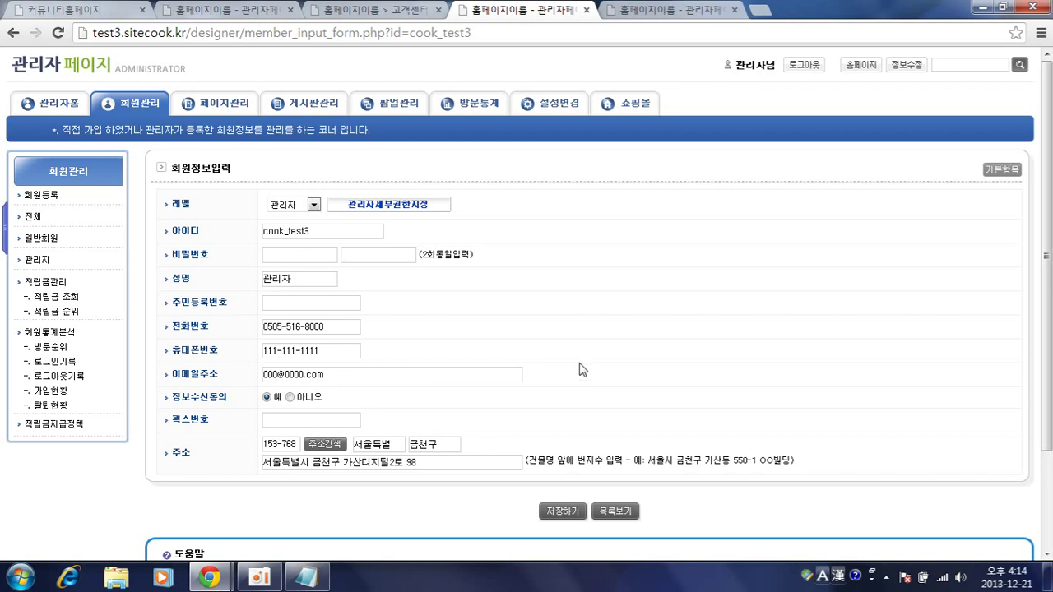
left_click(374, 9)
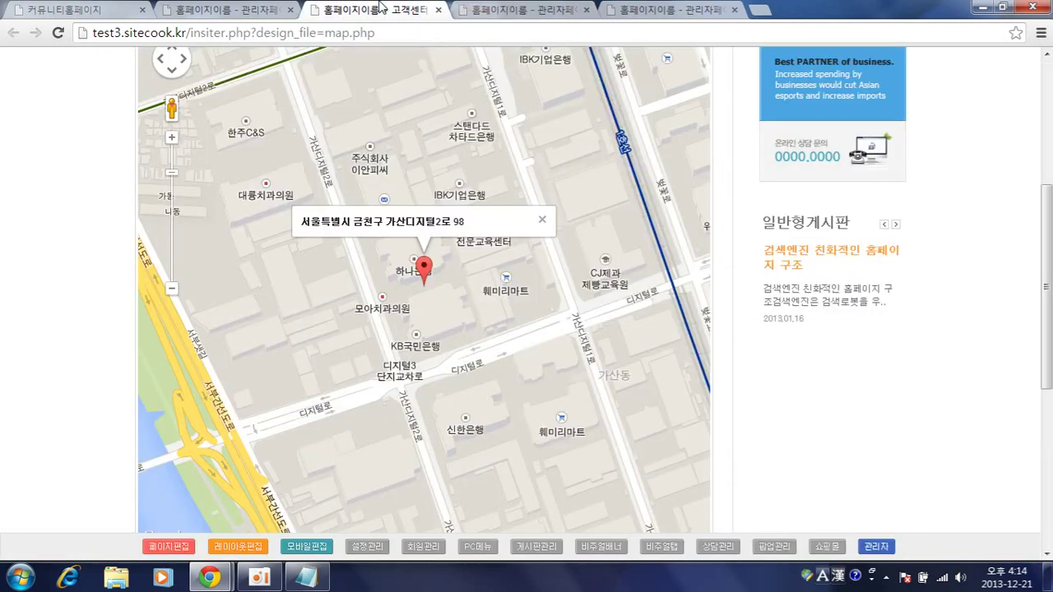
- Close the 고객센터 directions map tab
left_click(438, 9)
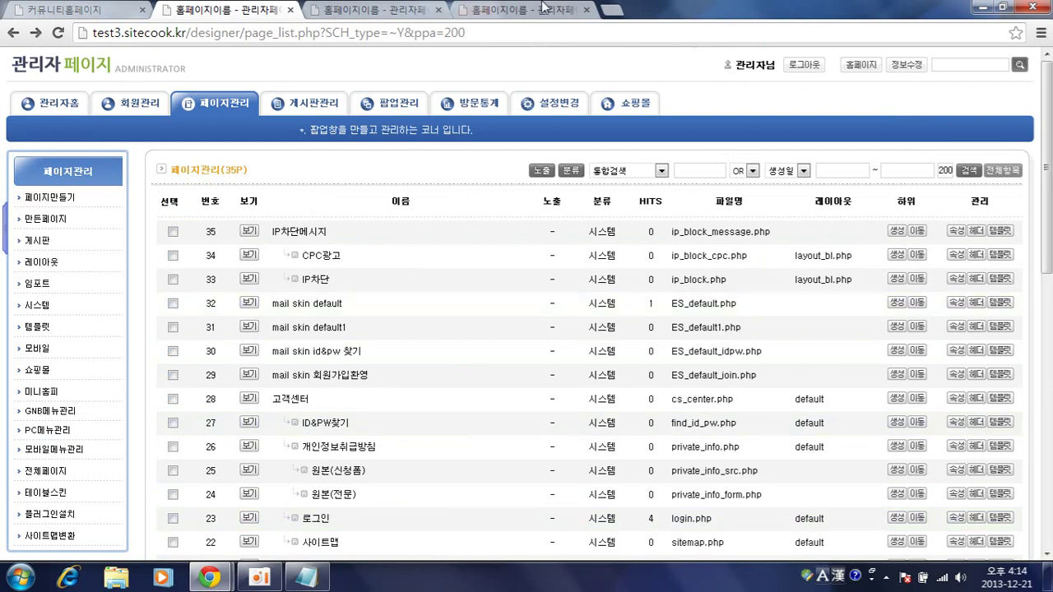
- From the site home, go to 자연애찬 > 찾아오시는길 and open 3148.php in the designer
left_click(514, 9)
scroll(128, 73, "up", 2)
left_click(128, 73)
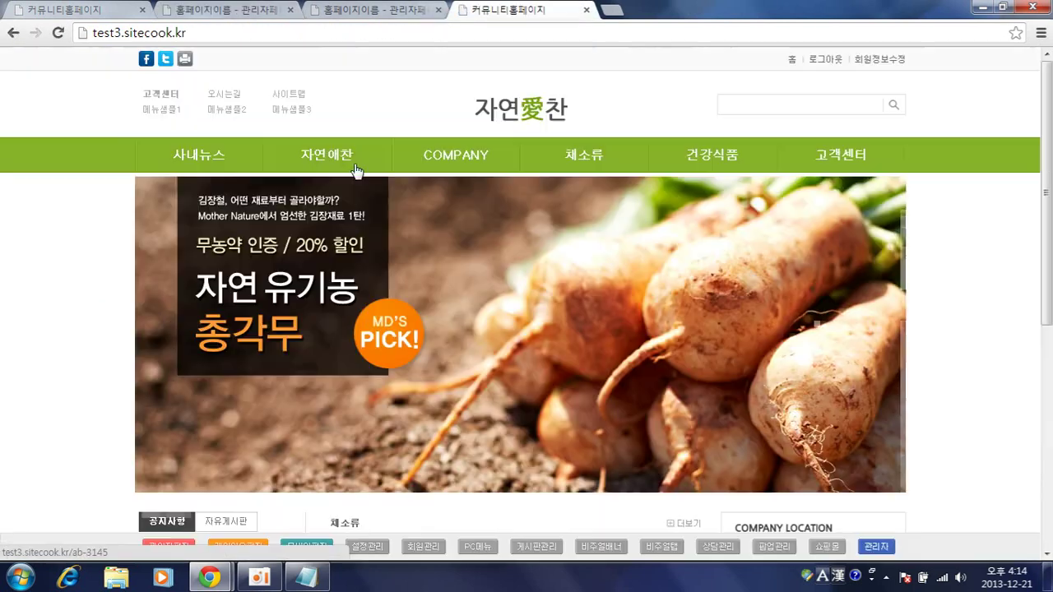
mouse_move(322, 167)
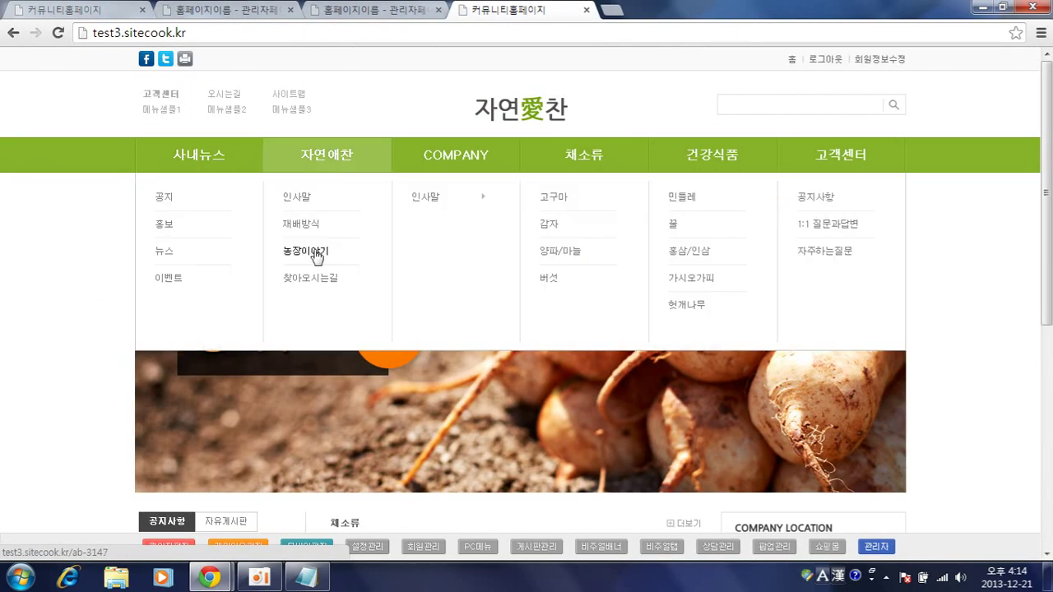
left_click(317, 284)
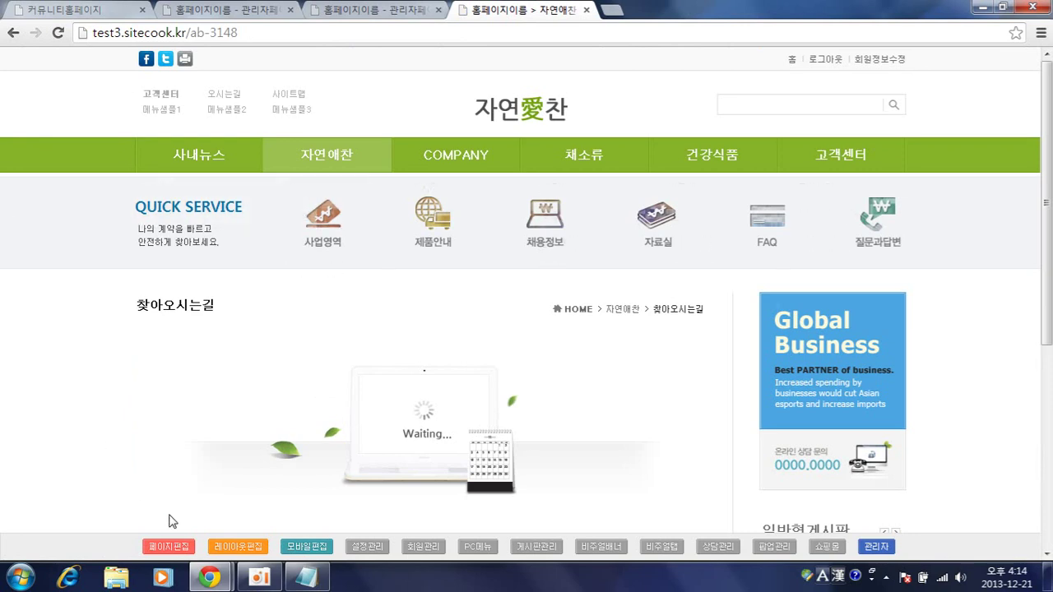
left_click(169, 546)
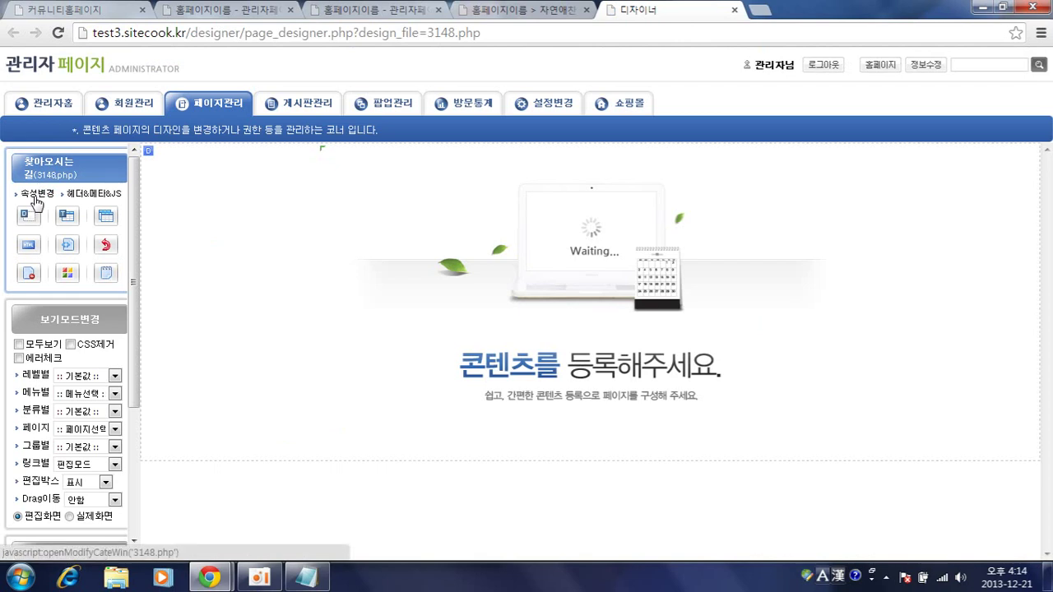
- Set 찾아오시는길's properties to copy from 시스템 > 오시는길 and save
left_click(35, 197)
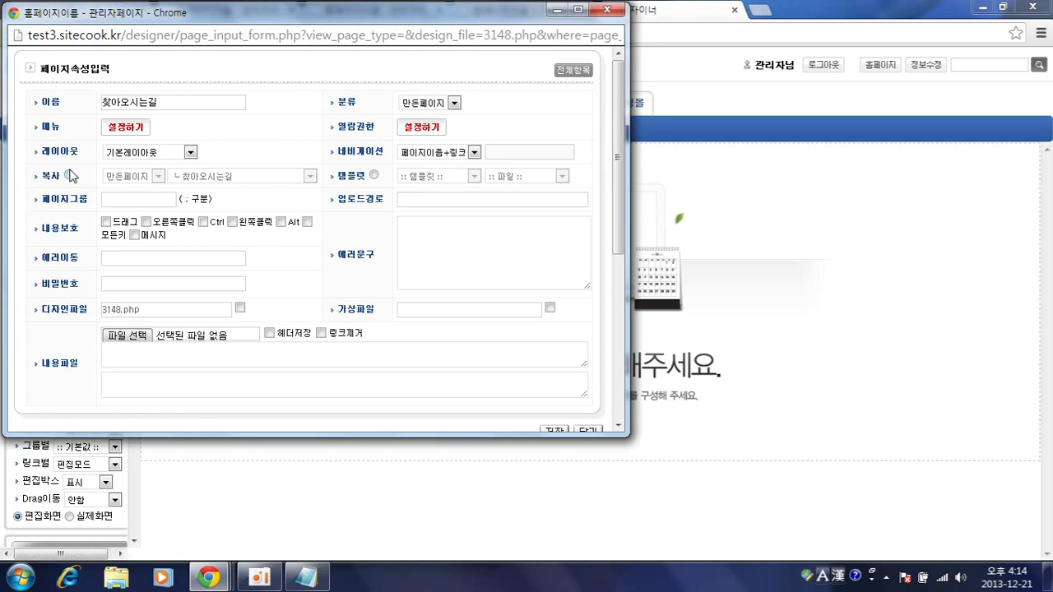
left_click(70, 175)
left_click(129, 179)
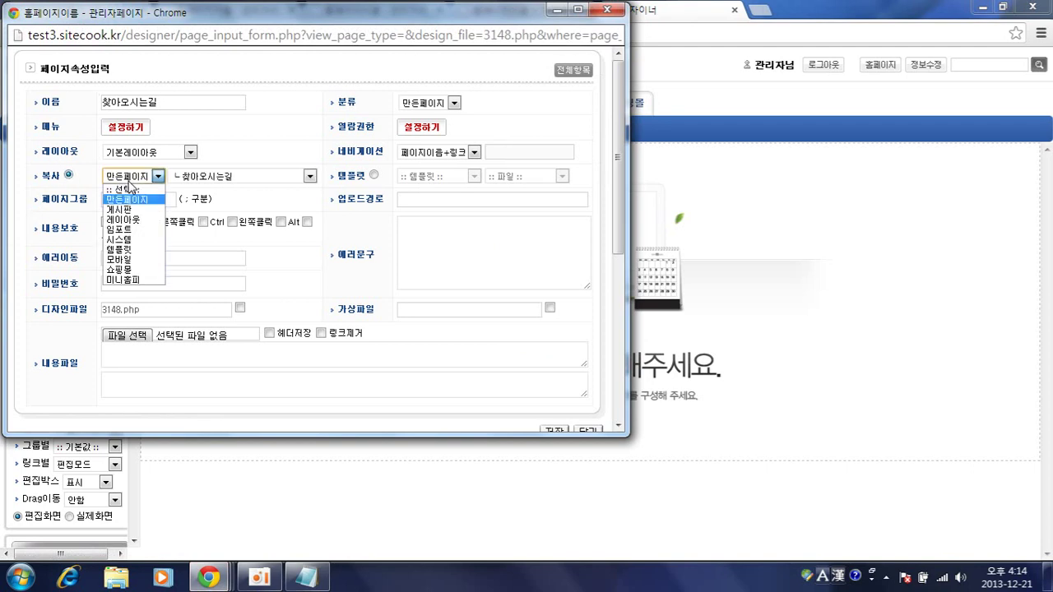
left_click(121, 238)
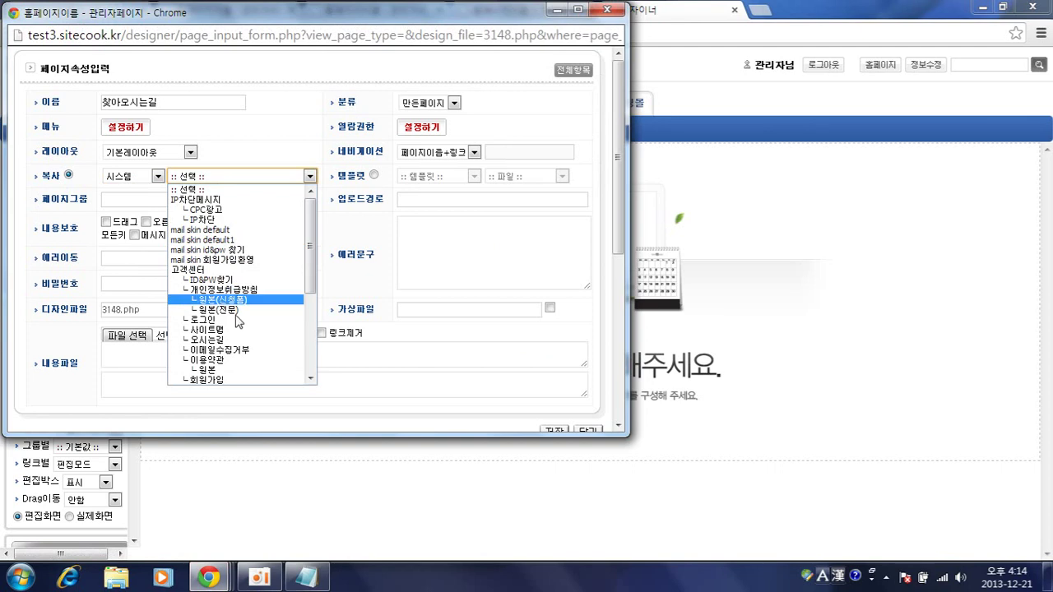
left_click(242, 340)
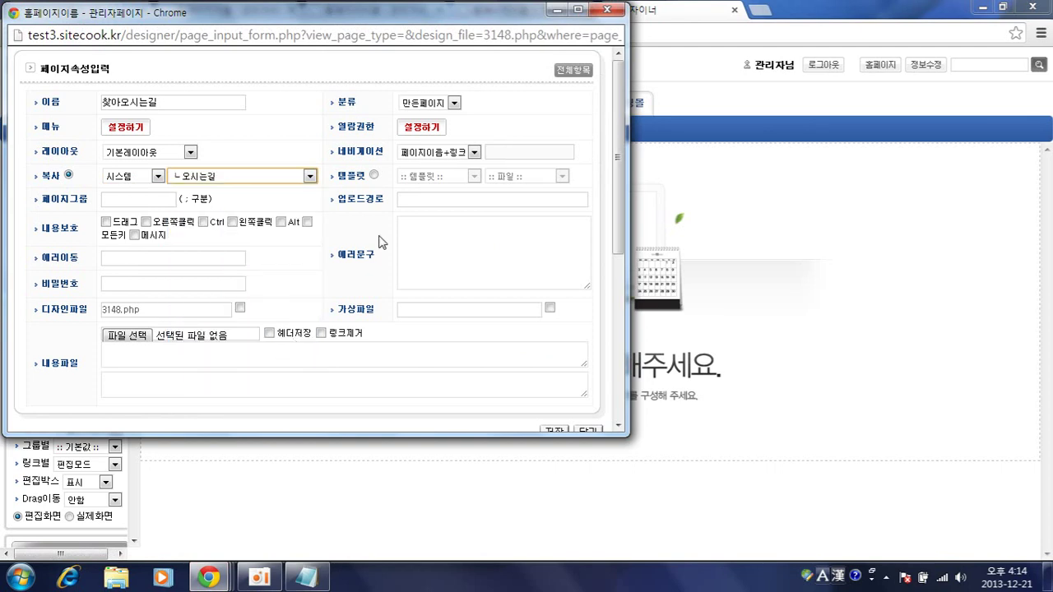
left_click(557, 433)
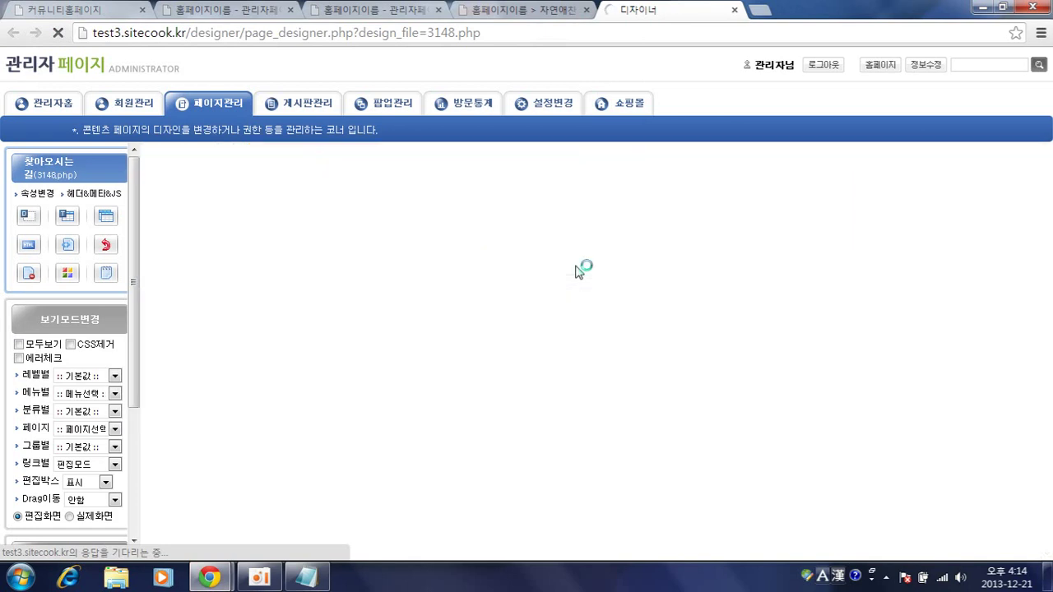
- Scroll the live 찾아오시는길 page through its map and CONTACT US section
left_click(497, 9)
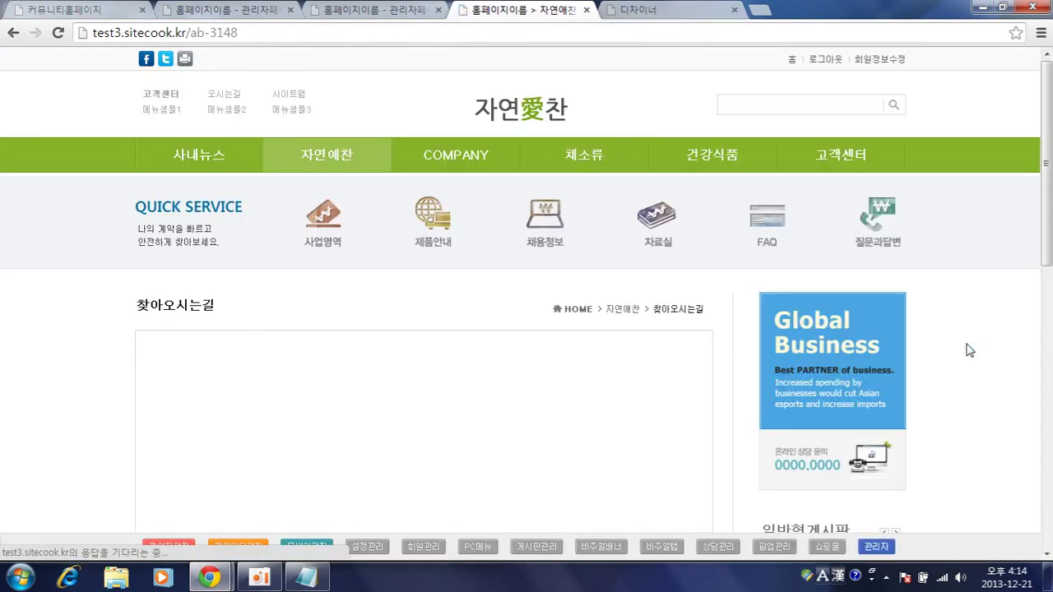
scroll(969, 348, "down", 5)
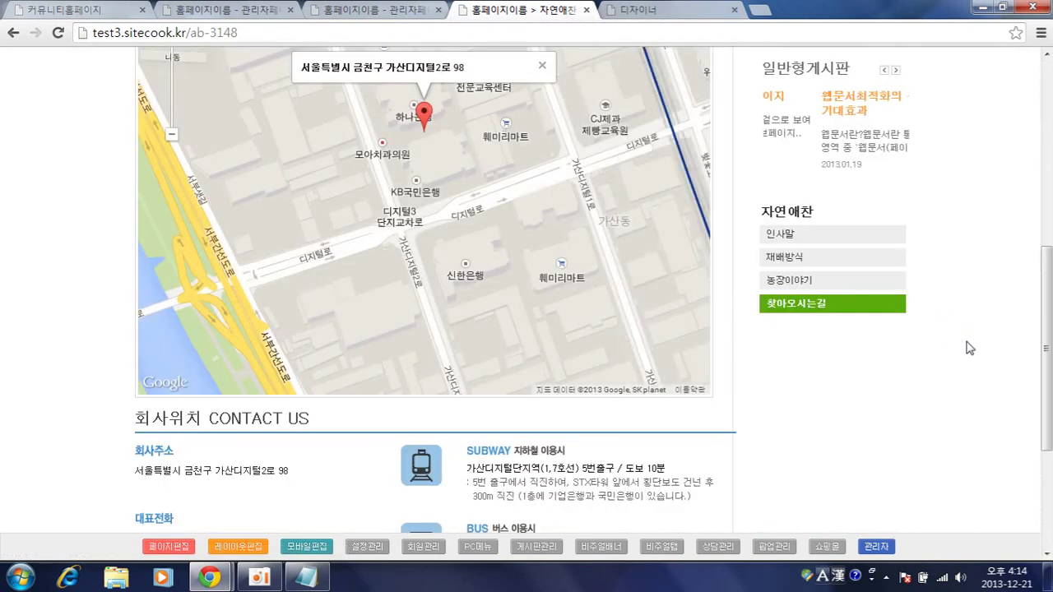
scroll(968, 348, "up", 1)
scroll(968, 348, "down", 2)
scroll(903, 348, "up", 2)
scroll(900, 339, "down", 4)
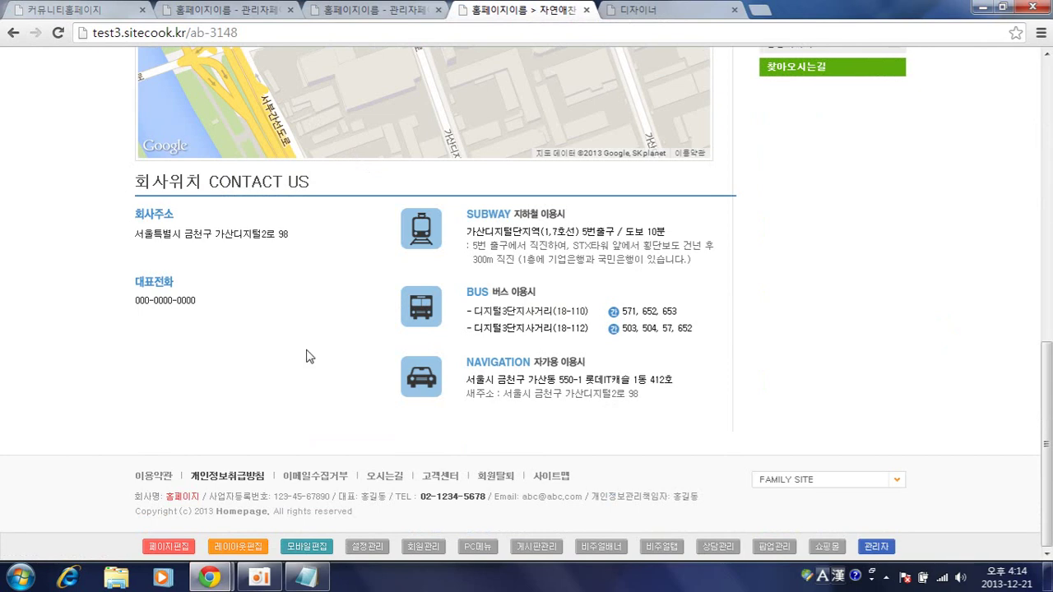
- Highlight the address, subway and bus directions text, then return to the designer
left_click_drag(290, 232, 163, 232)
left_click(256, 388)
left_click_drag(485, 234, 644, 233)
left_click(646, 272)
left_click_drag(462, 314, 591, 329)
left_click(582, 396)
left_click(171, 546)
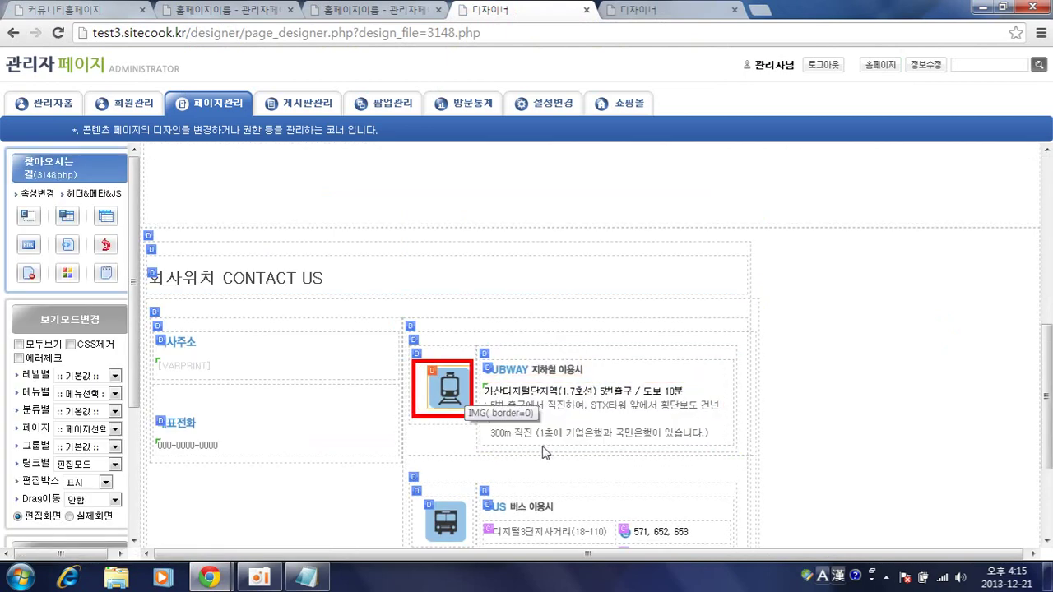
- Scroll past the SUBWAY, BUS and NAVIGATION blocks, then return to the 회원정보입력 member form tab
scroll(526, 420, "down", 3)
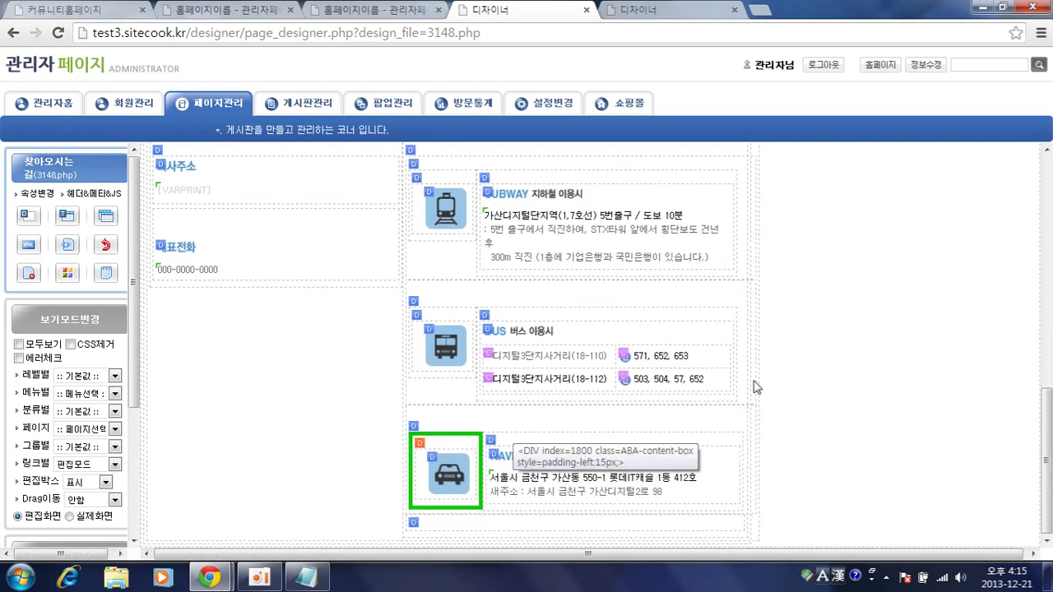
left_click(395, 10)
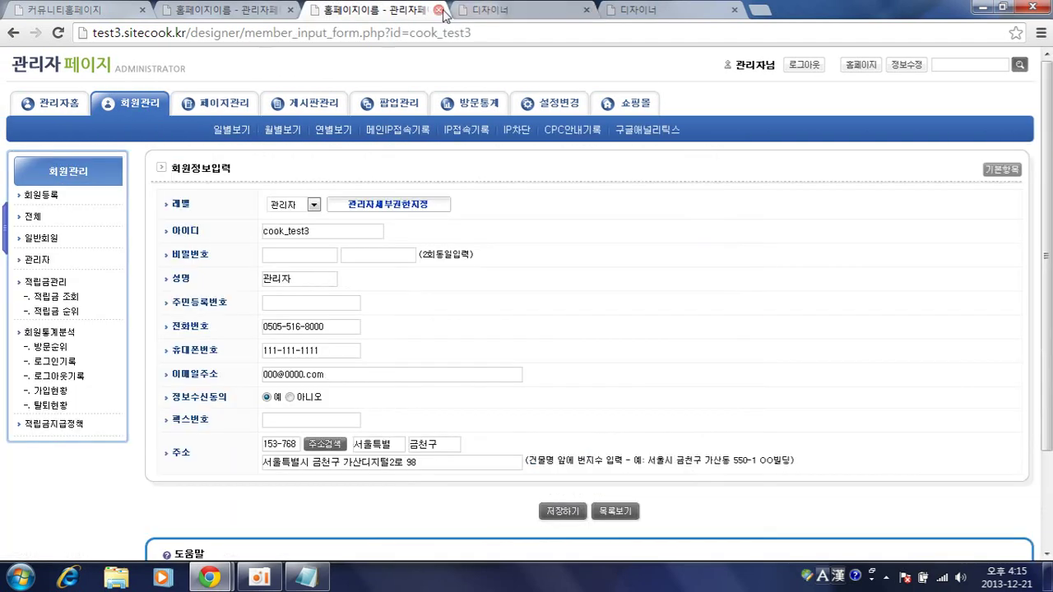
left_click(439, 10)
left_click(440, 10)
left_click(440, 10)
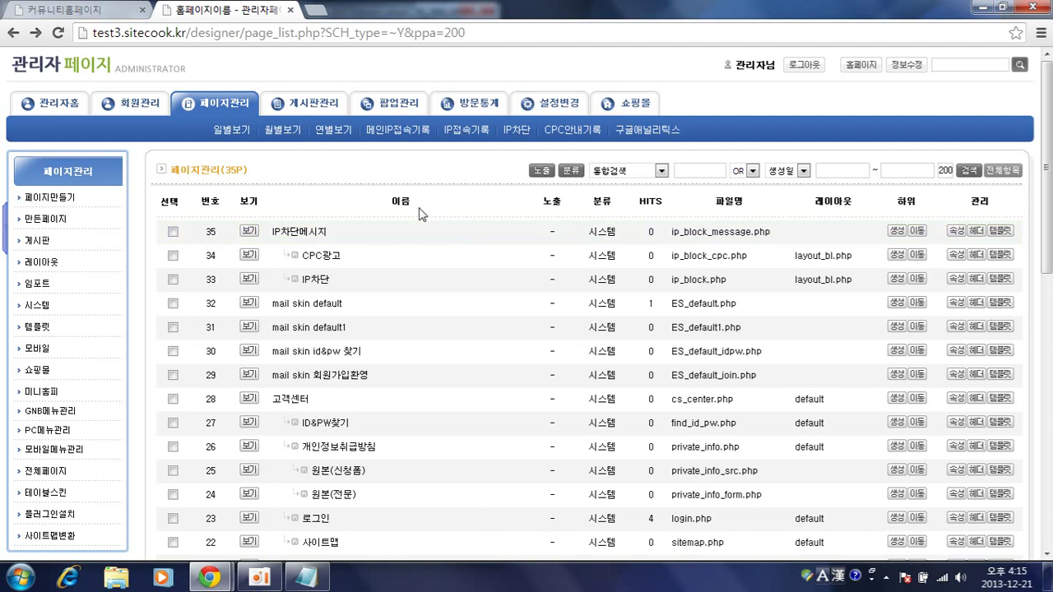
scroll(423, 335, "down", 2)
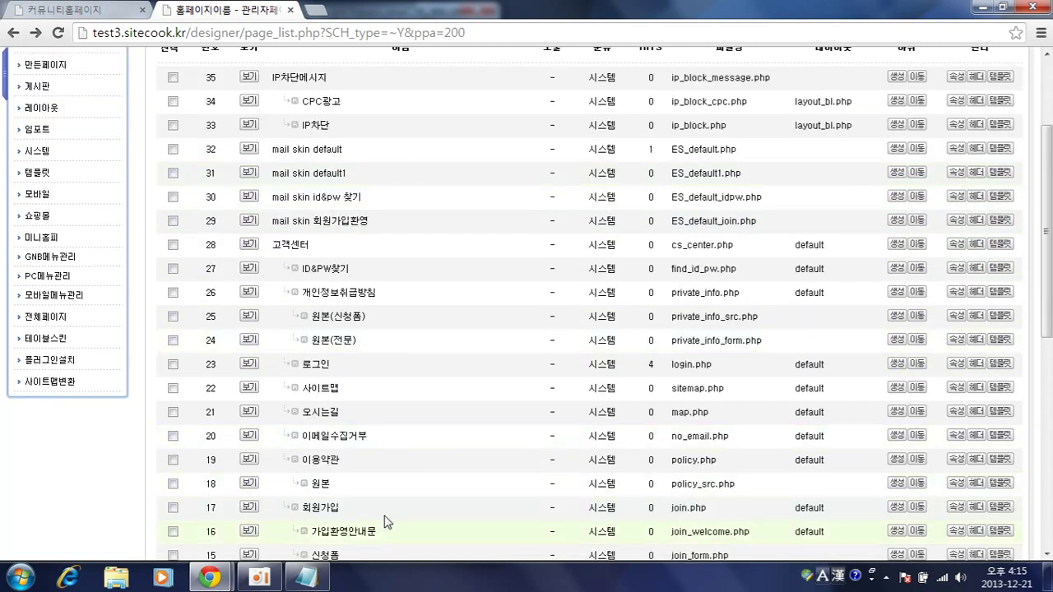
scroll(347, 535, "down", 2)
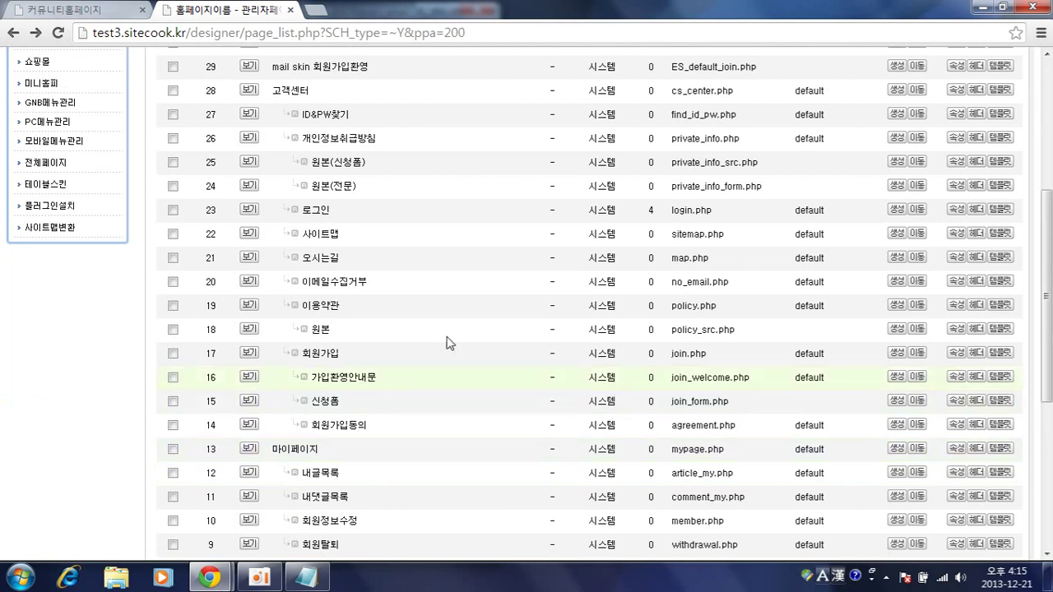
scroll(457, 337, "up", 1)
scroll(454, 319, "down", 1)
scroll(454, 321, "down", 3)
scroll(453, 312, "up", 6)
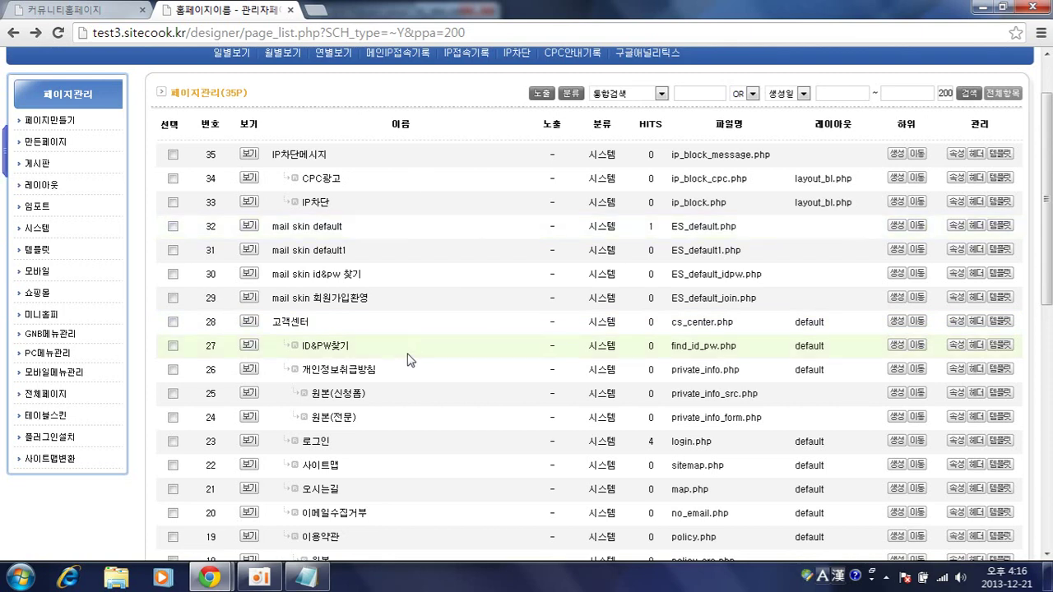
scroll(407, 358, "up", 1)
scroll(408, 358, "down", 3)
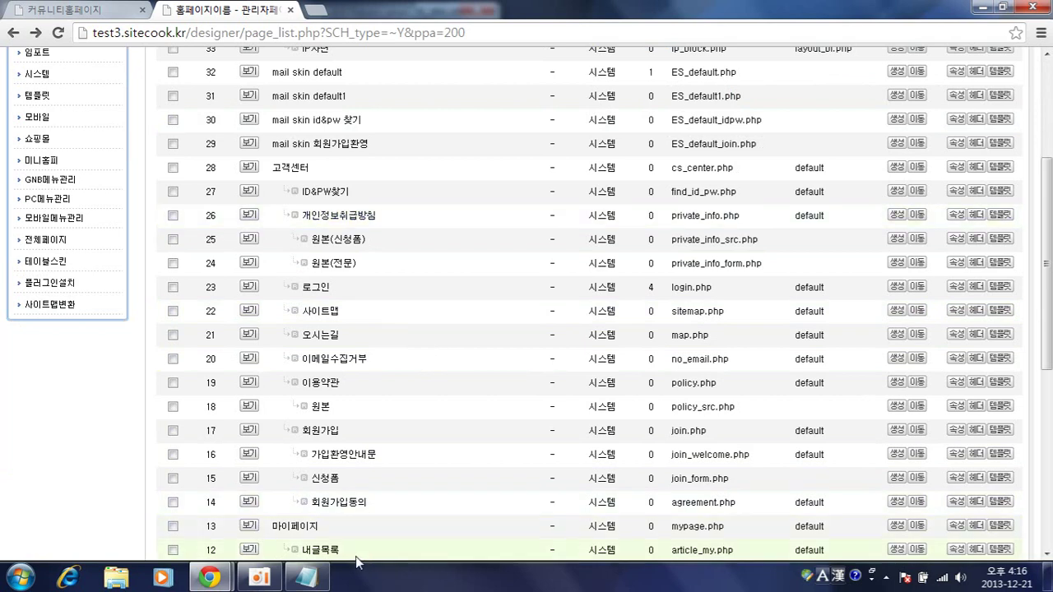
- Preview the 회원가입 (join.php) page, then load it into the page designer
left_click(249, 431)
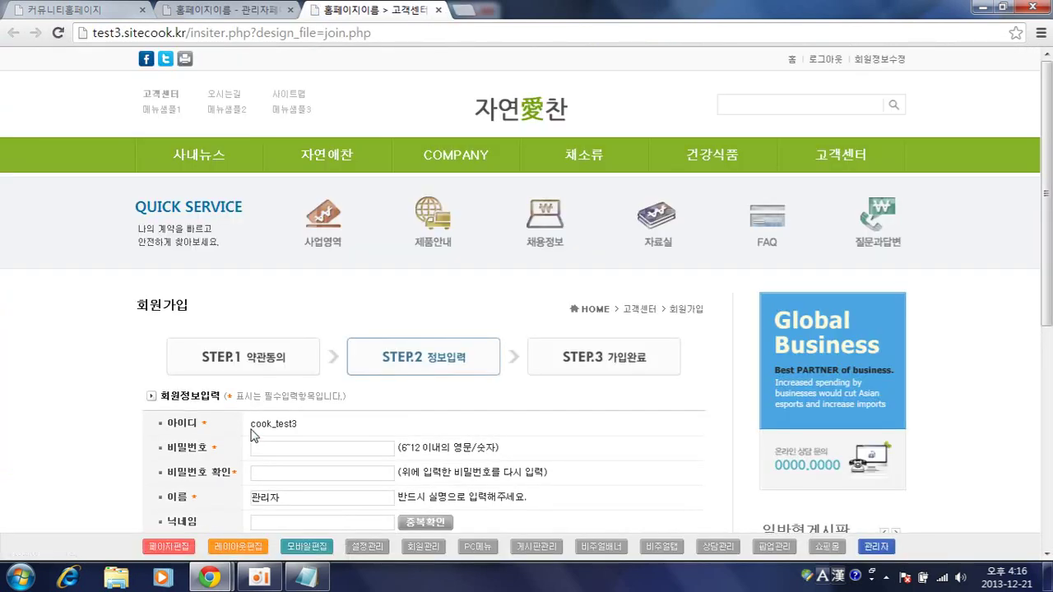
scroll(387, 282, "down", 4)
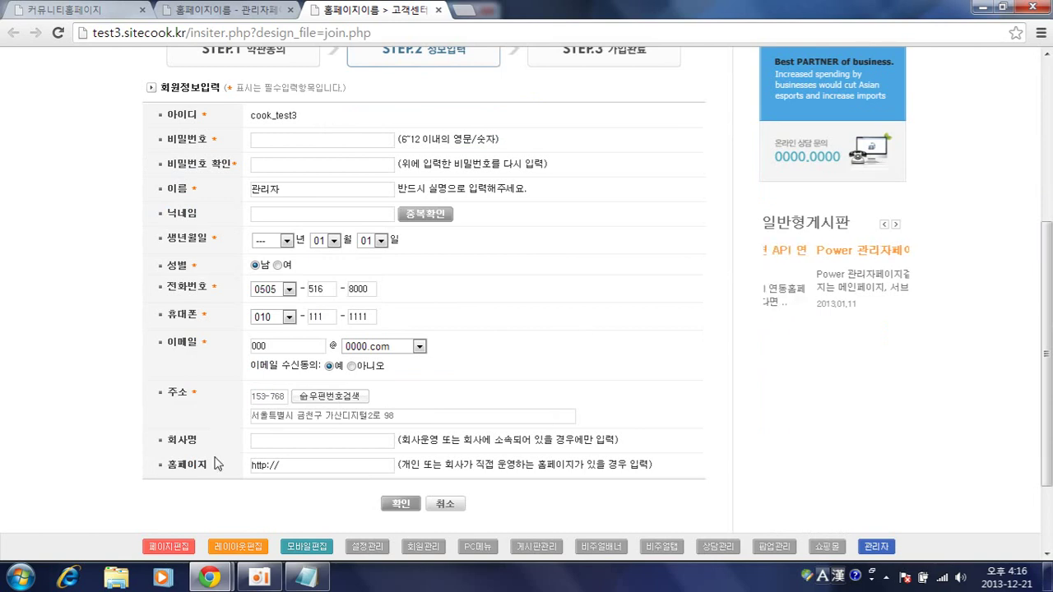
left_click(169, 547)
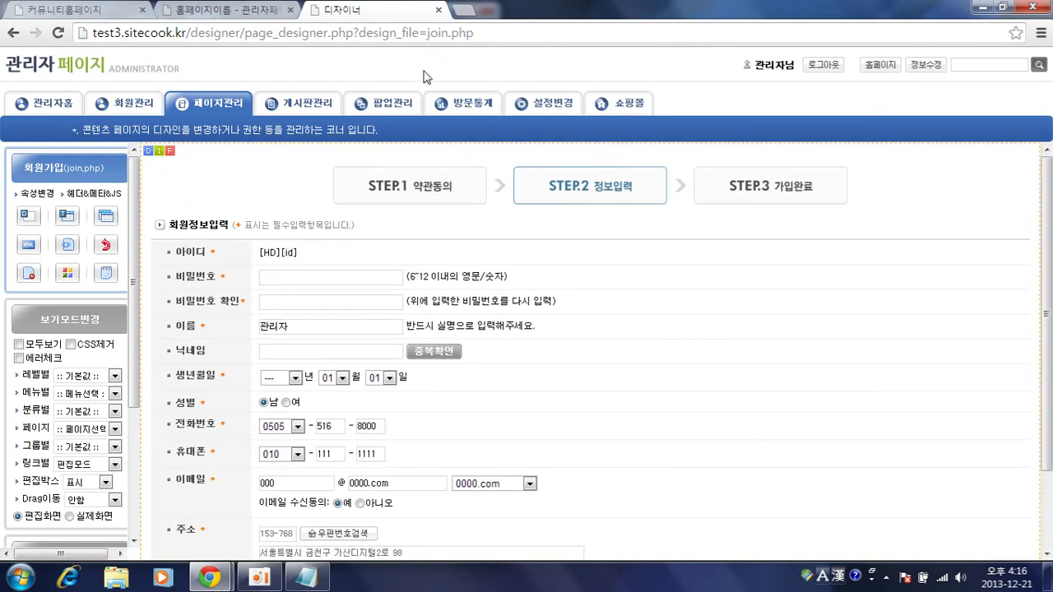
- Use 임포트변경 to split the content box's form into 3199.php, check it, then go back
left_click(193, 148)
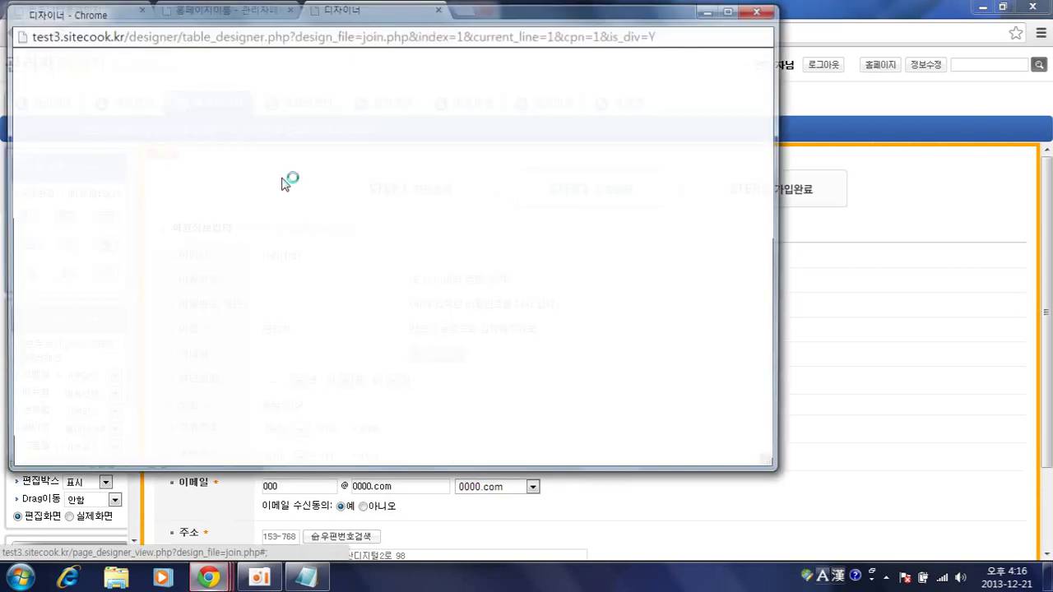
left_click(707, 102)
left_click(702, 133)
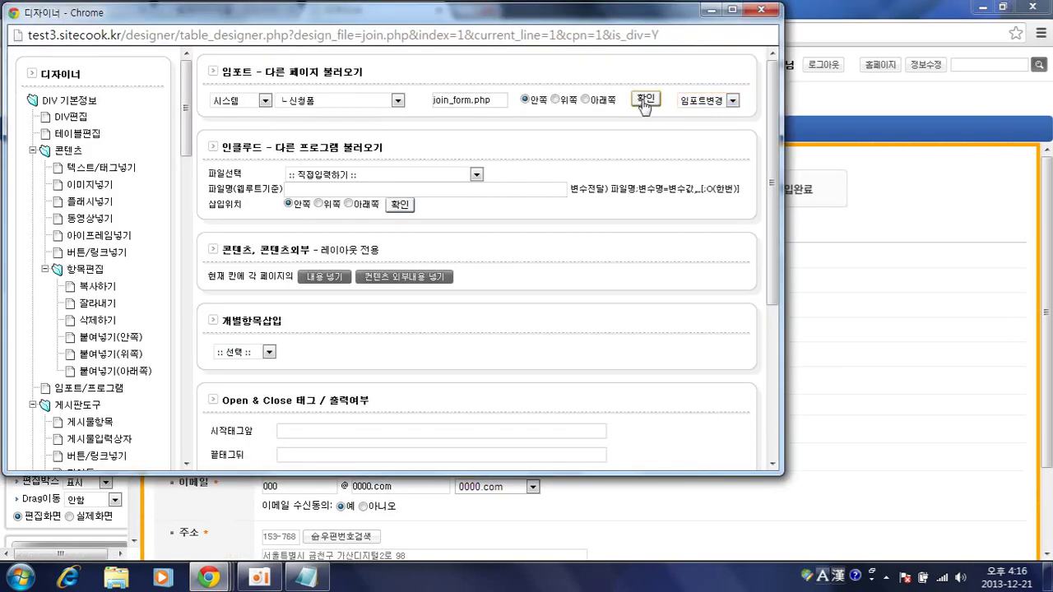
left_click(646, 100)
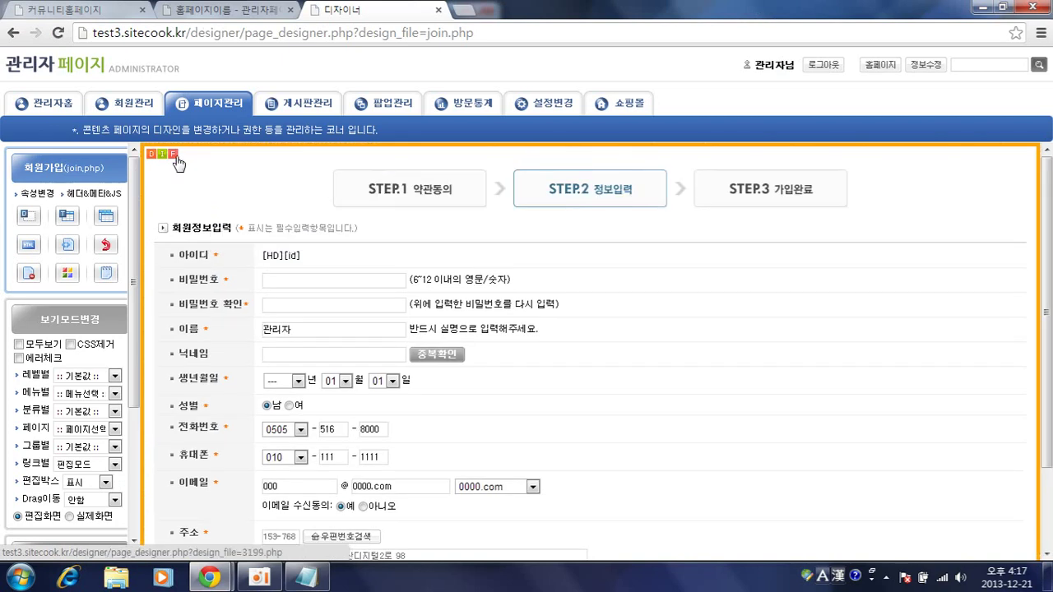
left_click(174, 156)
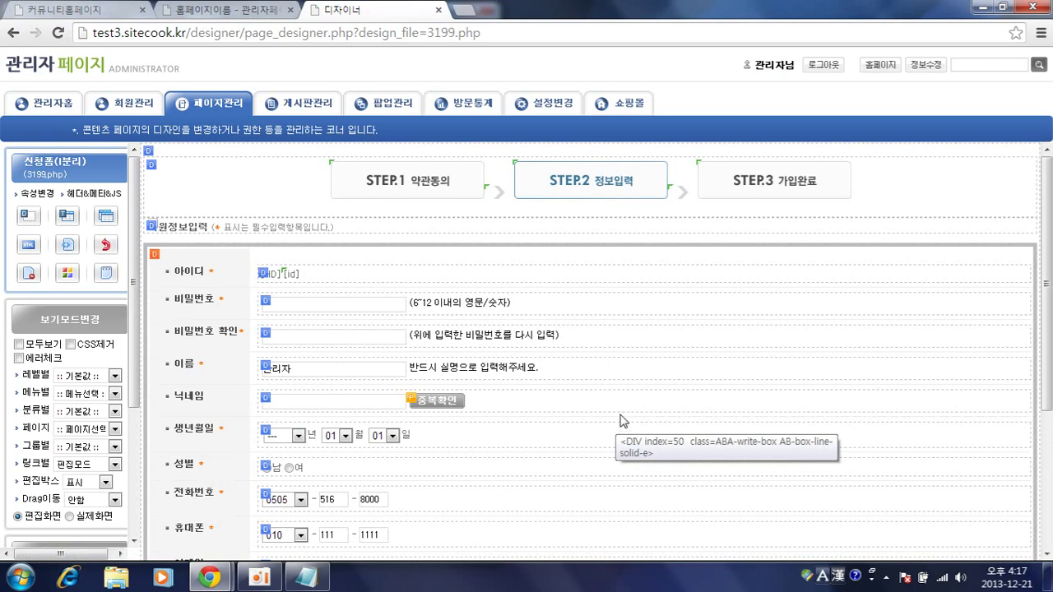
left_click(13, 33)
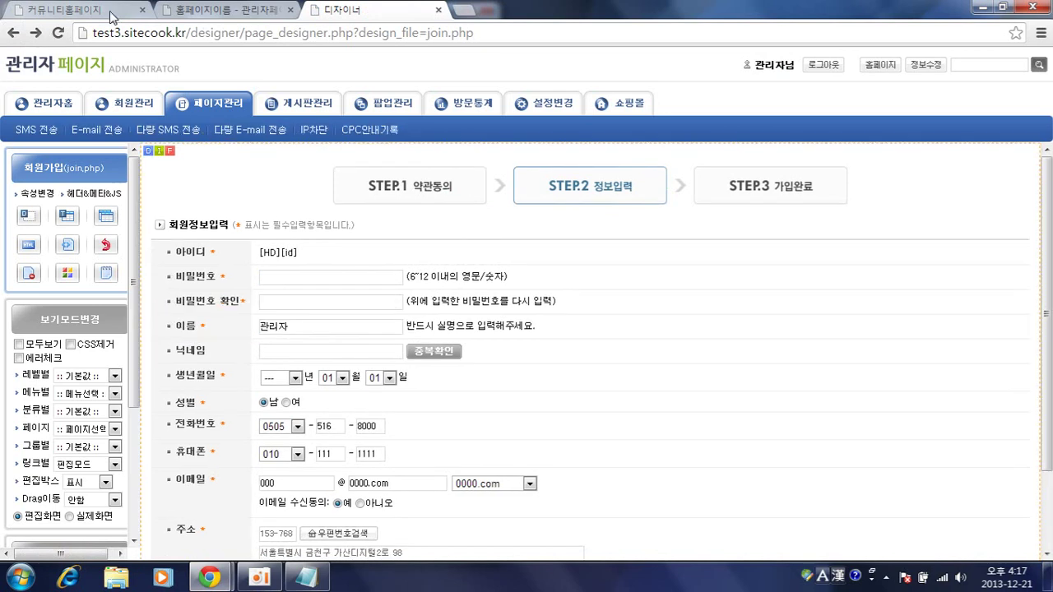
- Open 회원정보수정 (member.php) in the designer and switch its content import to 신청폼(분리)
left_click(226, 9)
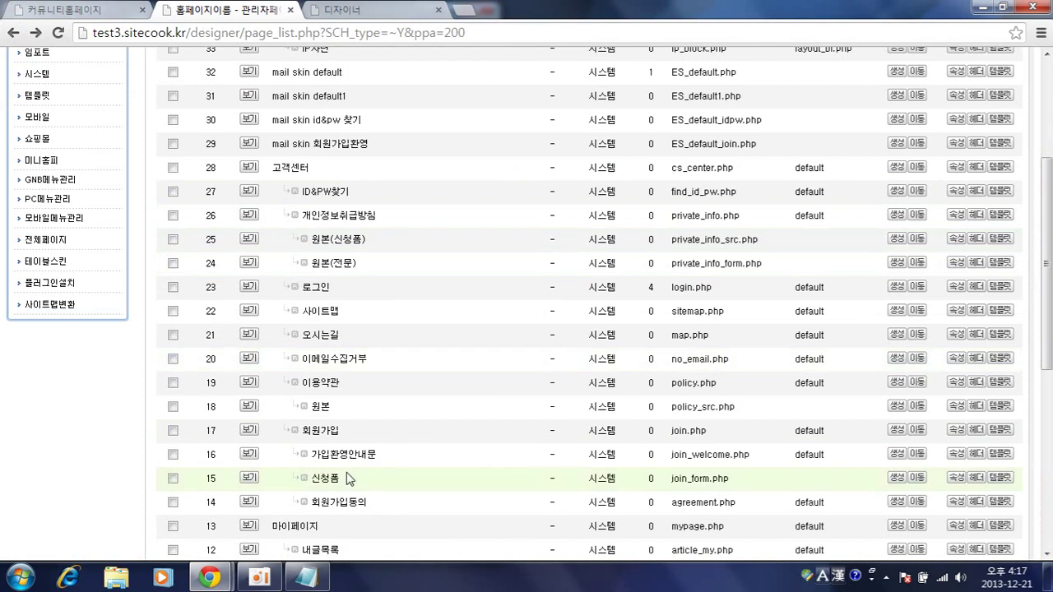
scroll(348, 478, "down", 3)
left_click(347, 367)
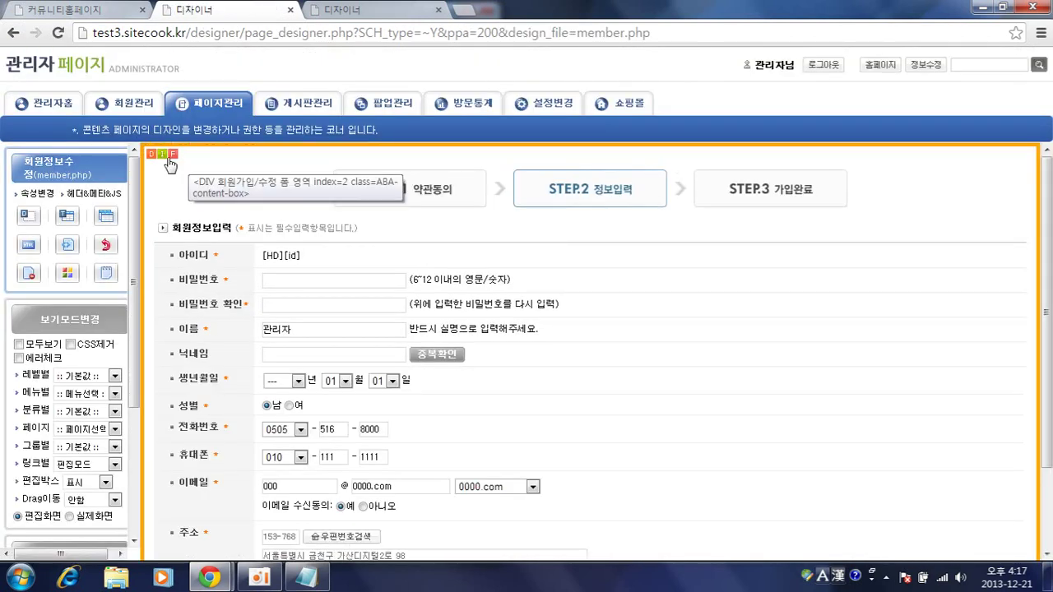
left_click(152, 155)
left_click(352, 105)
scroll(348, 189, "up", 2)
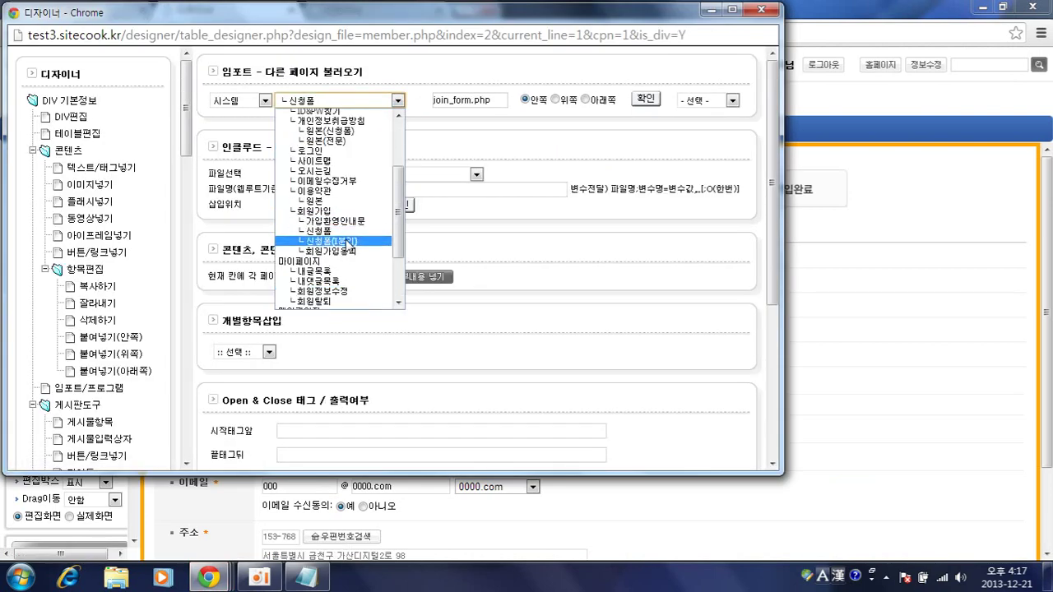
left_click(338, 241)
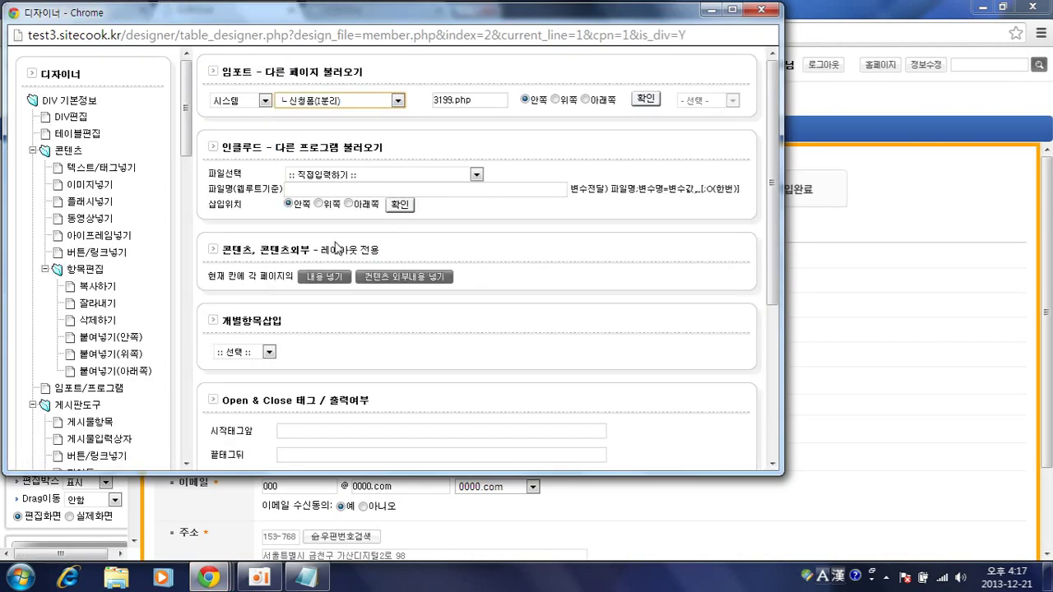
left_click(652, 100)
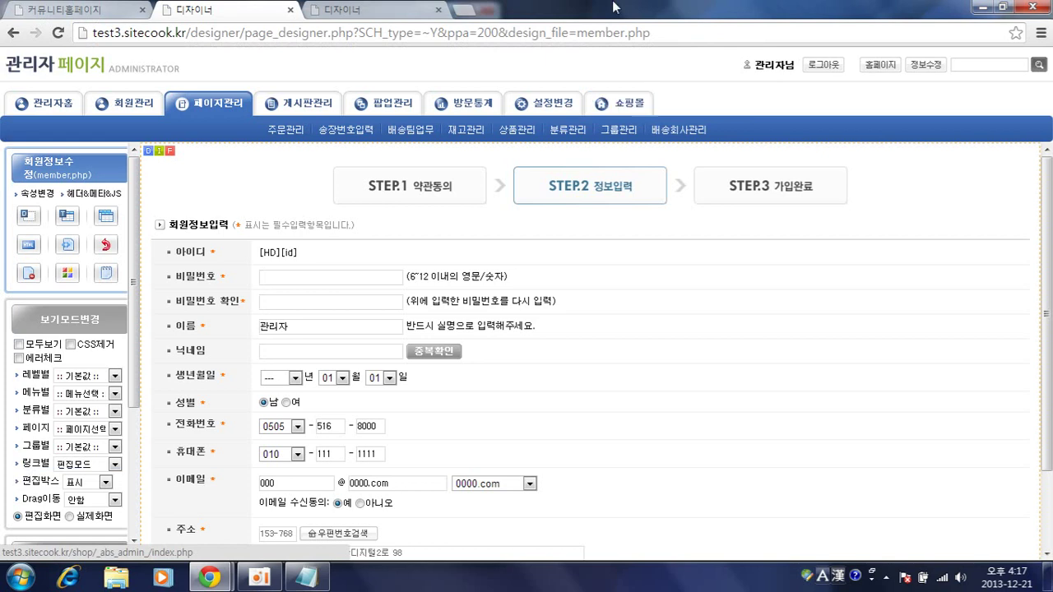
left_click(404, 9)
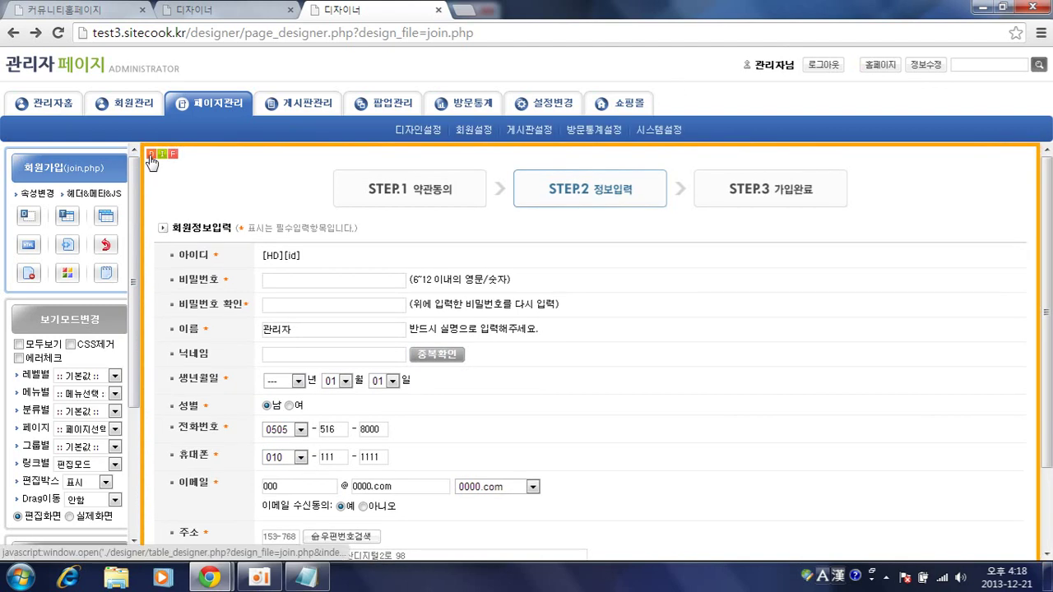
left_click(149, 155)
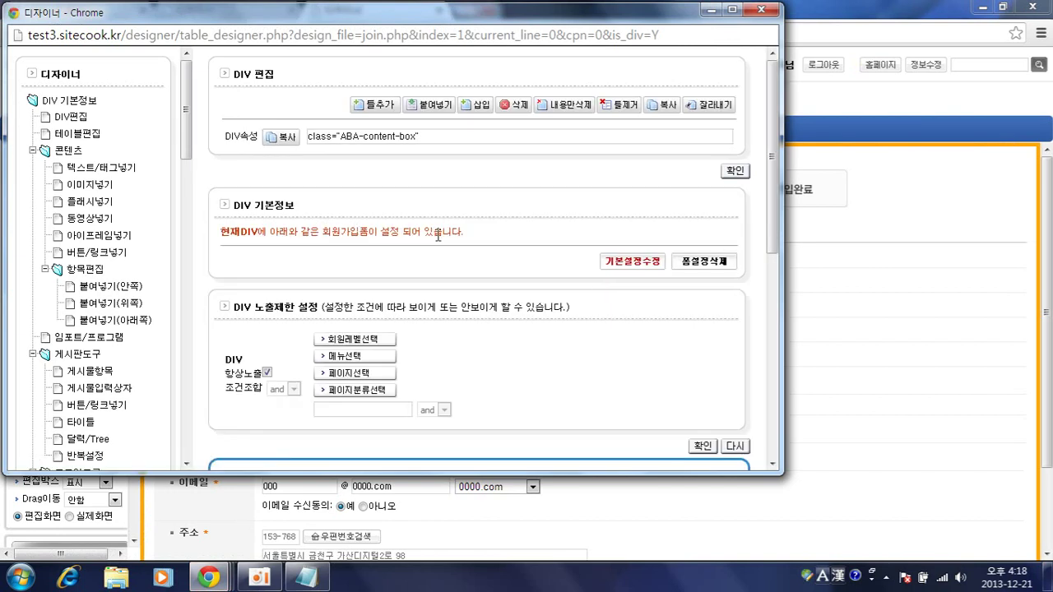
left_click(619, 263)
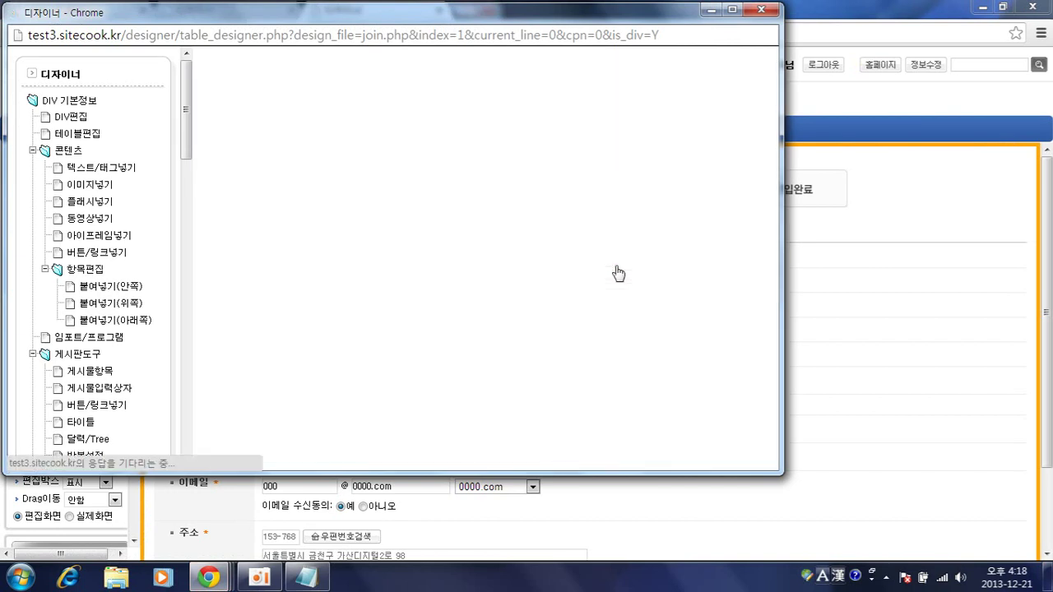
scroll(619, 273, "down", 3)
scroll(576, 255, "up", 3)
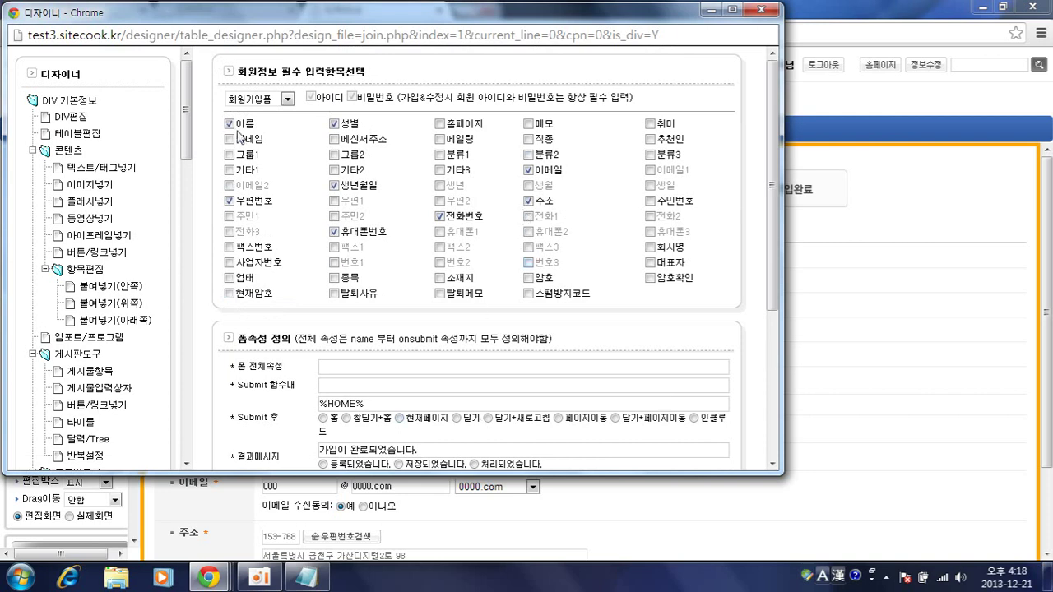
scroll(765, 395, "down", 3)
left_click(696, 275)
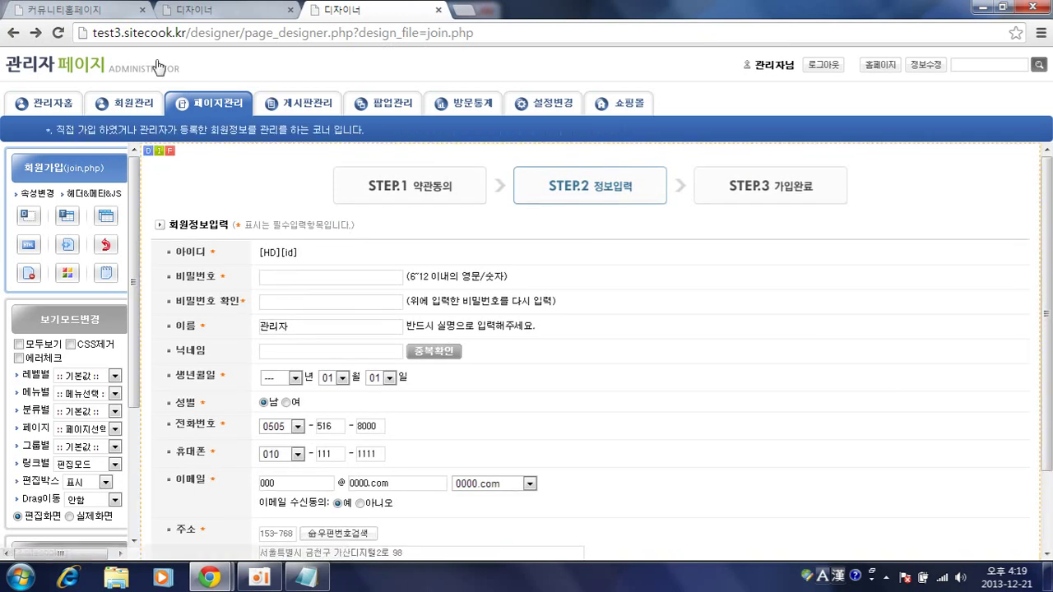
- Close the extra designer tab and list the template pages
left_click(250, 8)
left_click(217, 98)
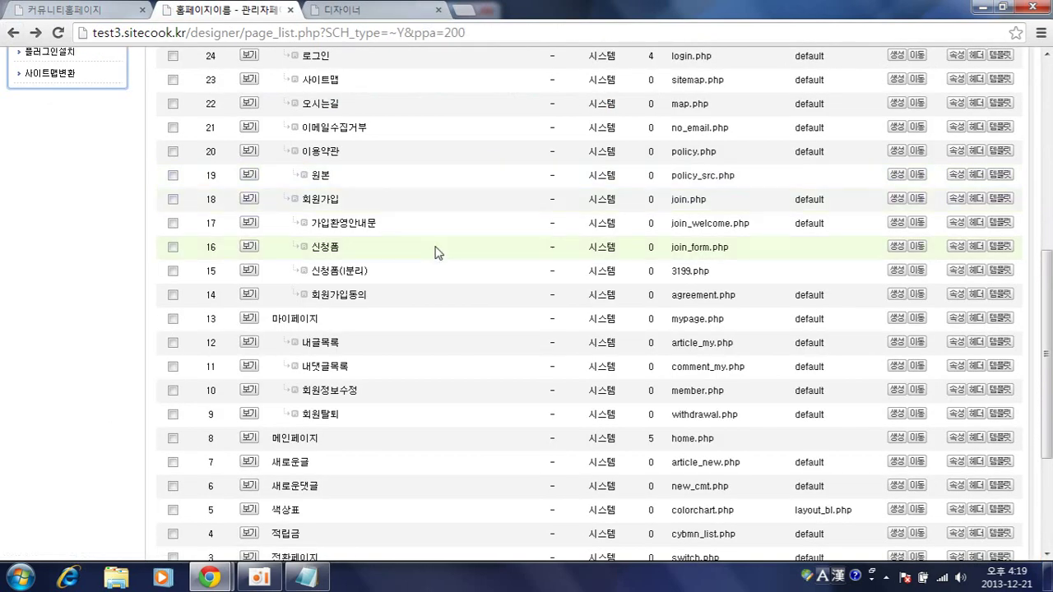
scroll(436, 252, "up", 4)
left_click(437, 10)
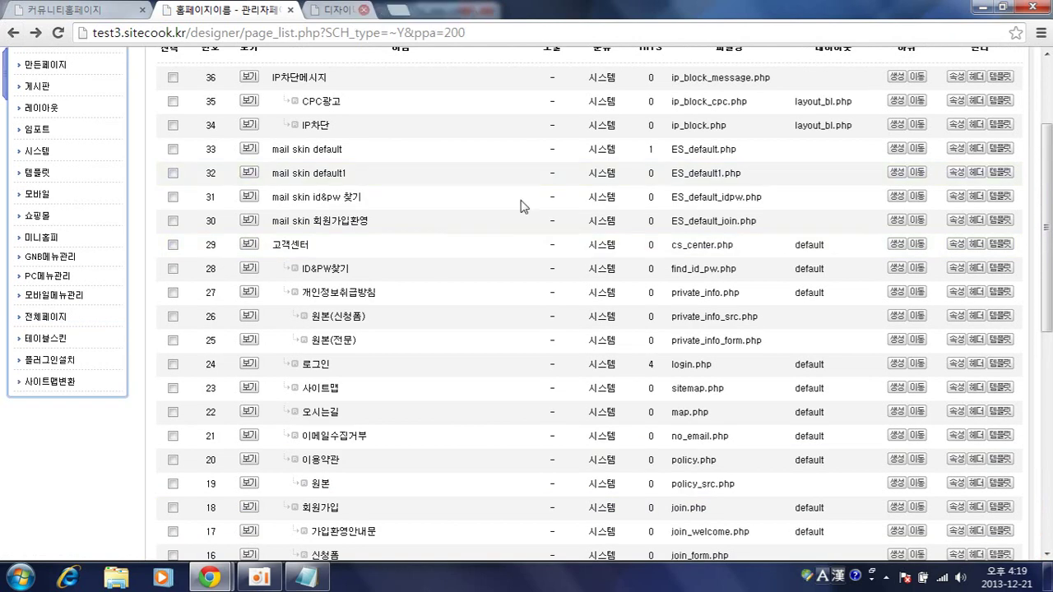
left_click(38, 174)
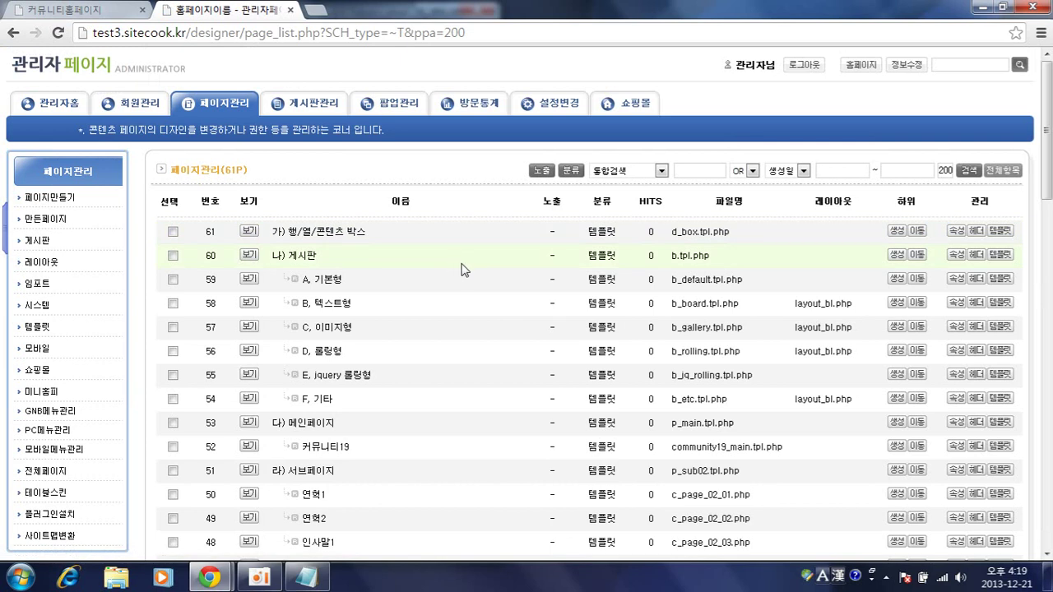
scroll(482, 298, "down", 2)
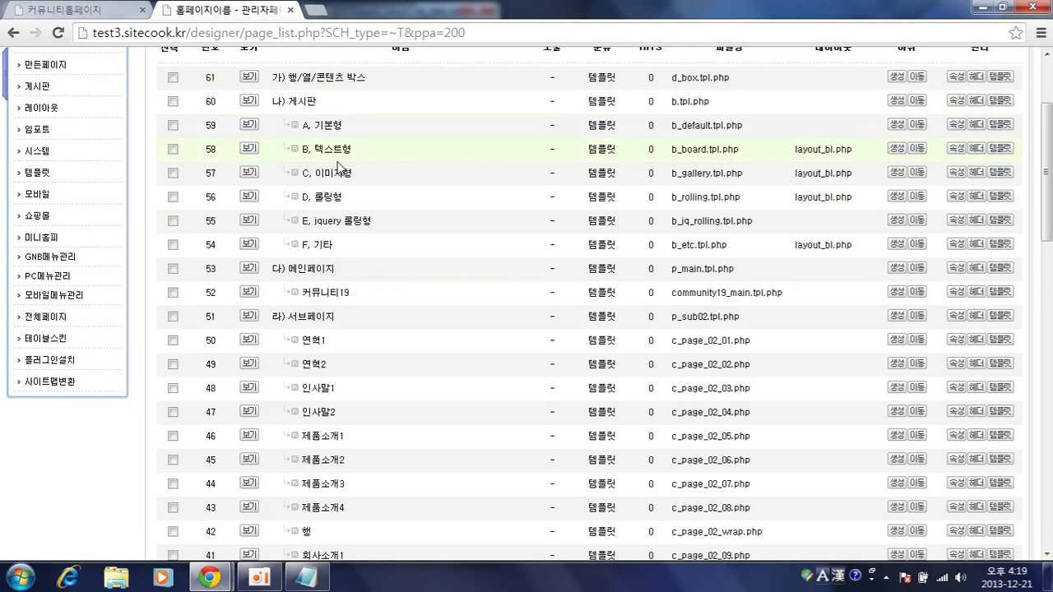
- Inspect the A, 기본형 board template, then check the live community homepage
left_click(313, 131)
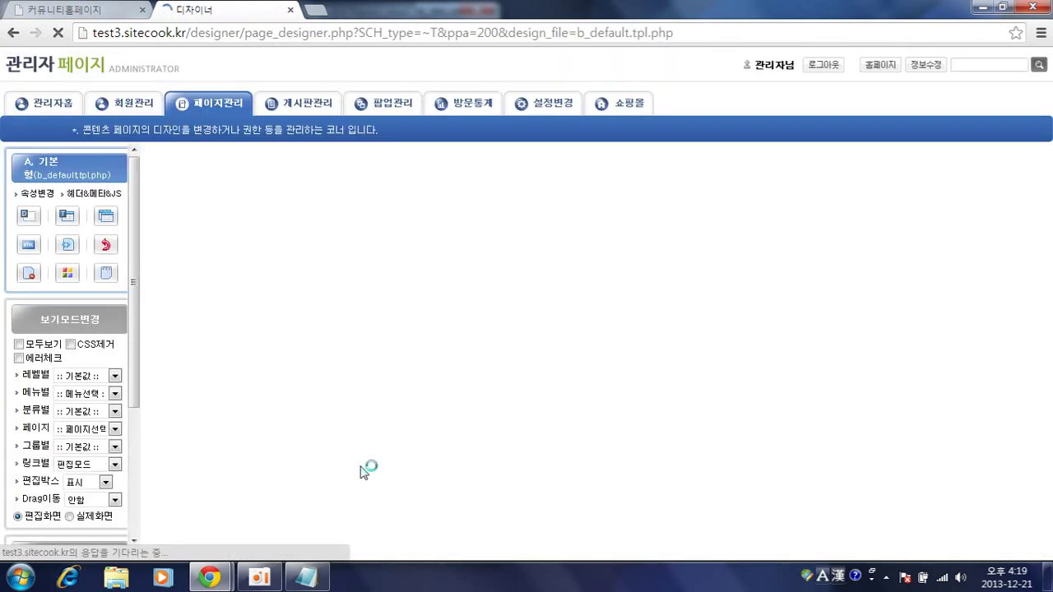
scroll(674, 417, "down", 6)
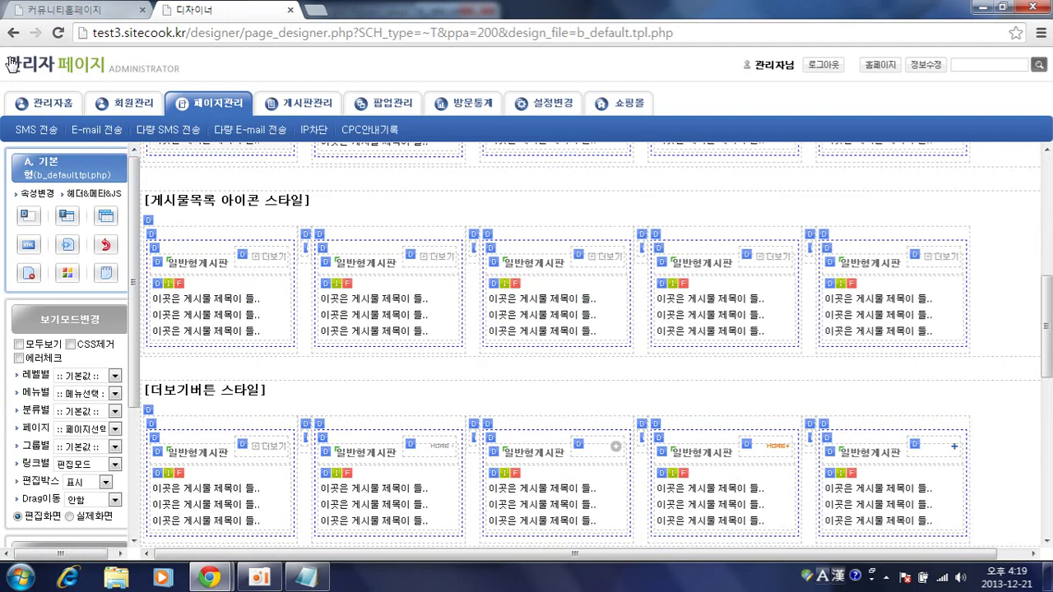
left_click(13, 33)
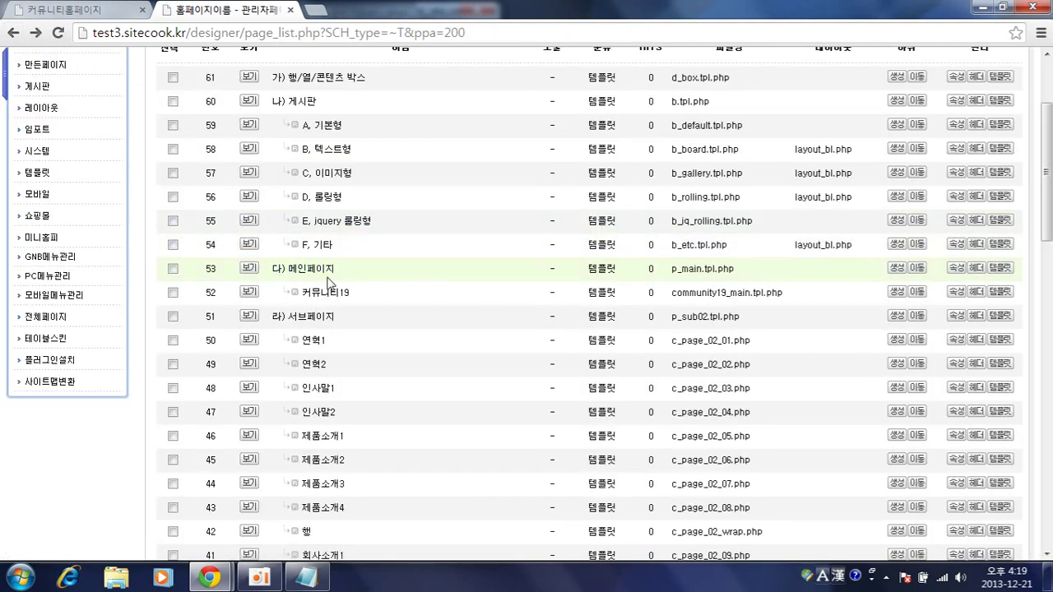
scroll(379, 284, "down", 2)
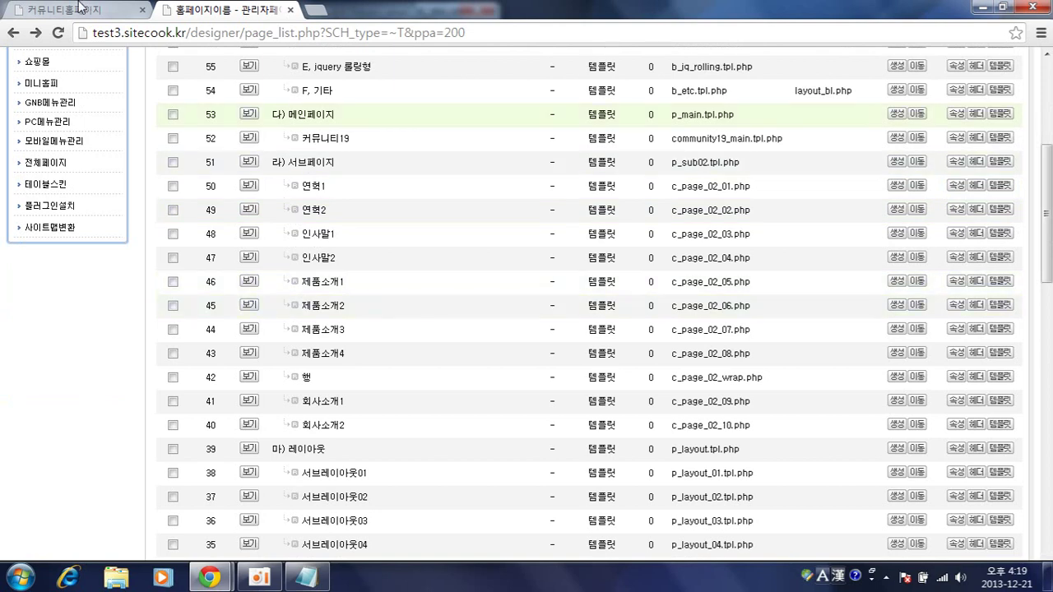
left_click(80, 8)
scroll(83, 329, "up", 5)
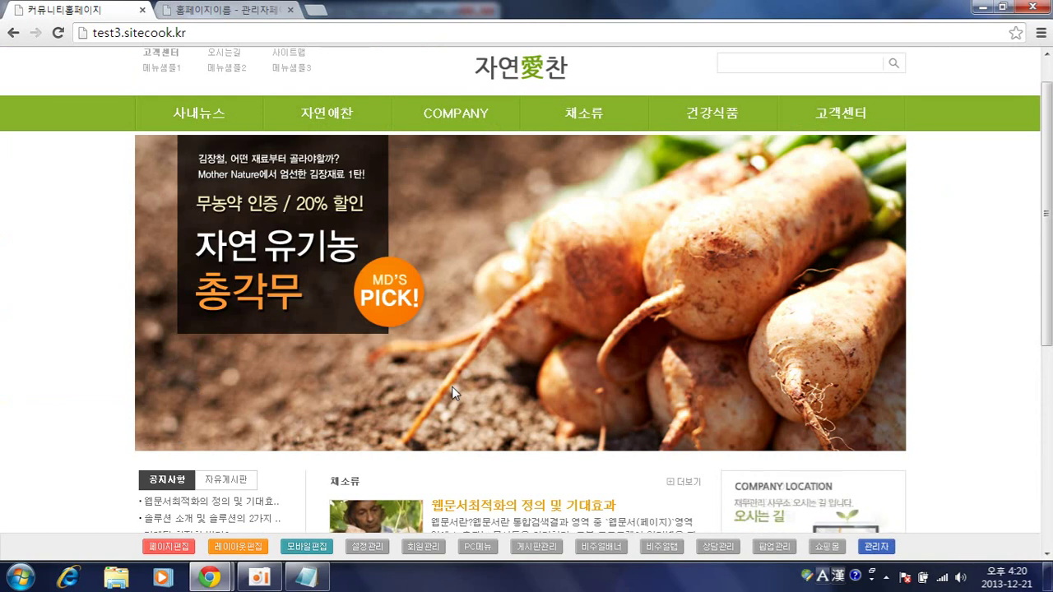
left_click(257, 9)
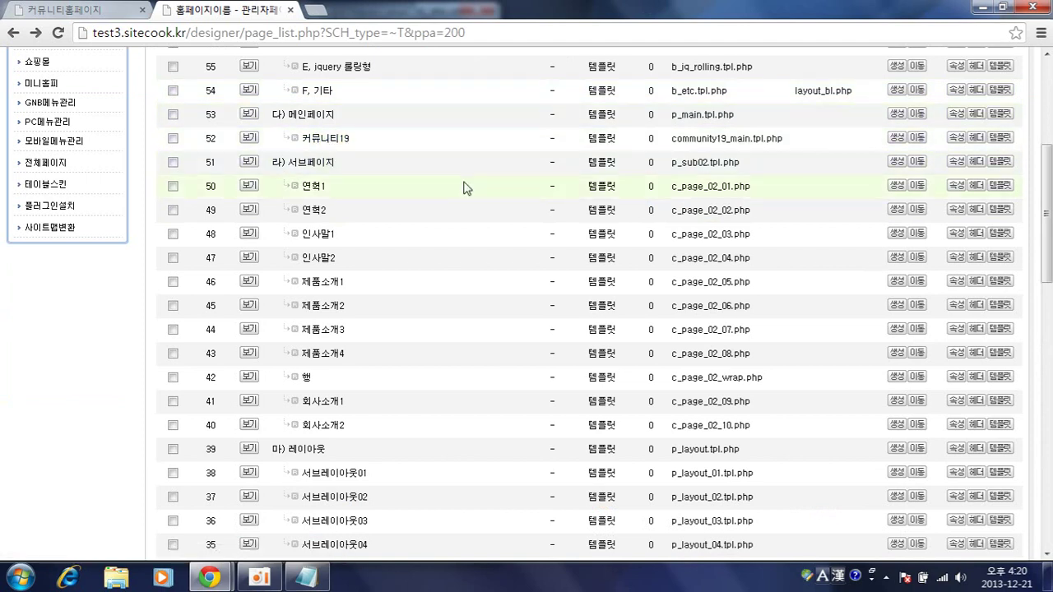
- Set the main page's properties to copy the 커뮤니티19 template and save
left_click(100, 8)
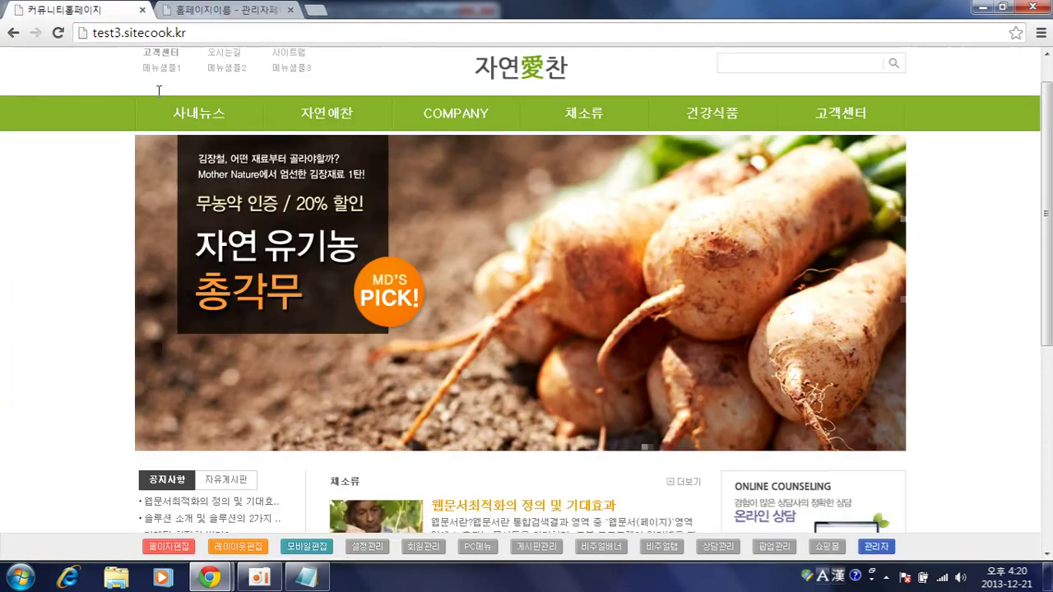
left_click(146, 550)
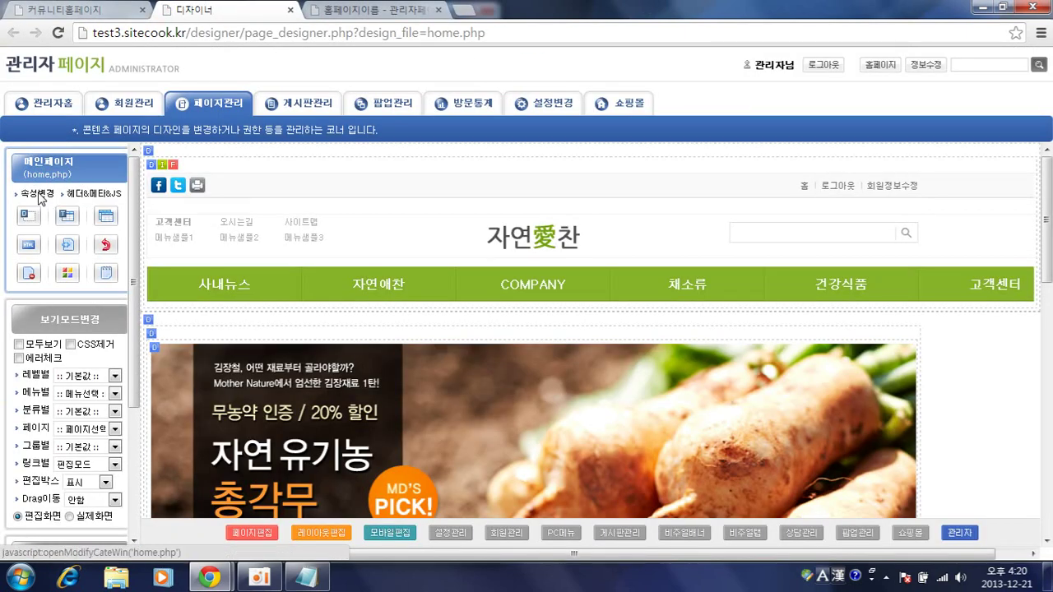
left_click(39, 202)
left_click(69, 175)
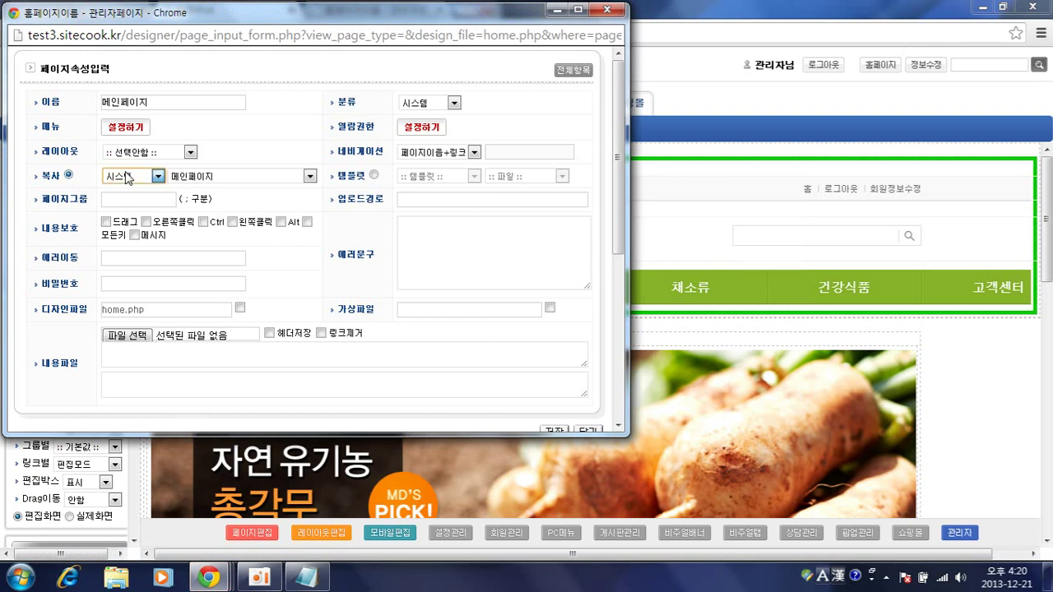
left_click(133, 176)
left_click(123, 249)
left_click(184, 178)
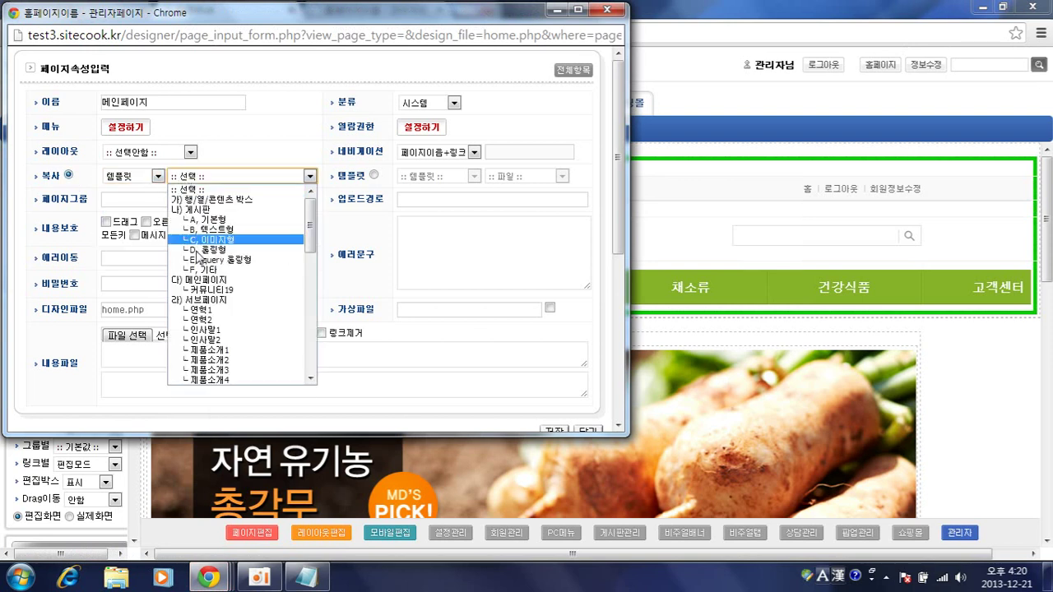
left_click(206, 290)
left_click(553, 429)
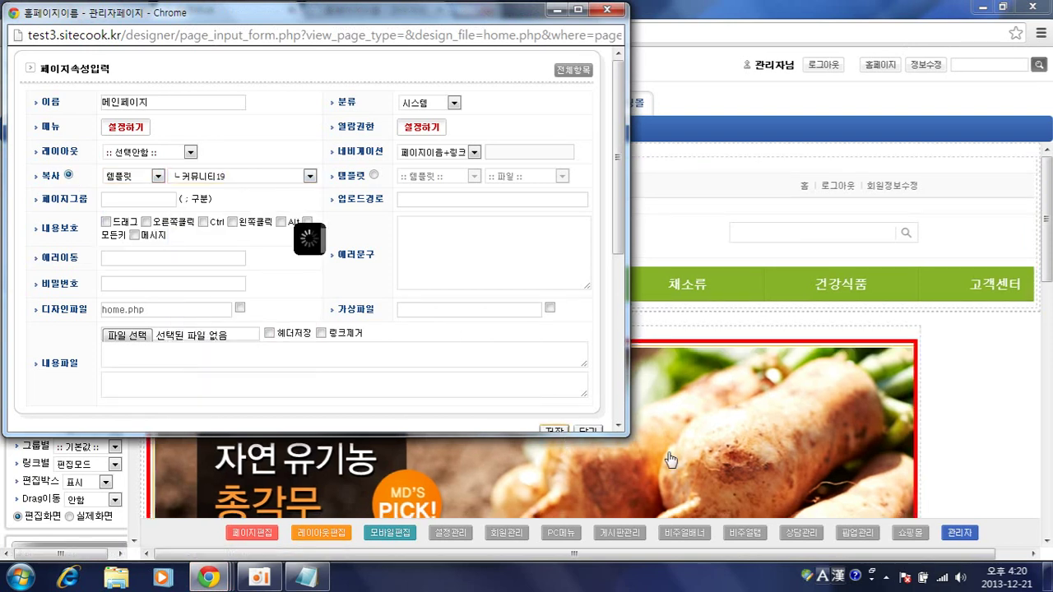
- Undo the template change to restore the main page's previous design
scroll(946, 481, "down", 8)
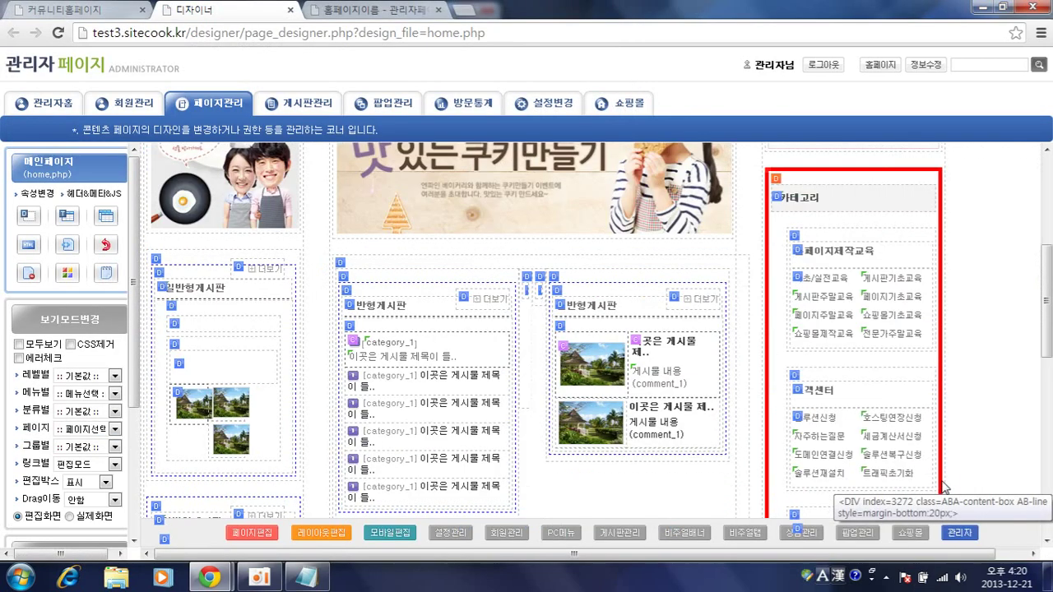
scroll(946, 481, "up", 10)
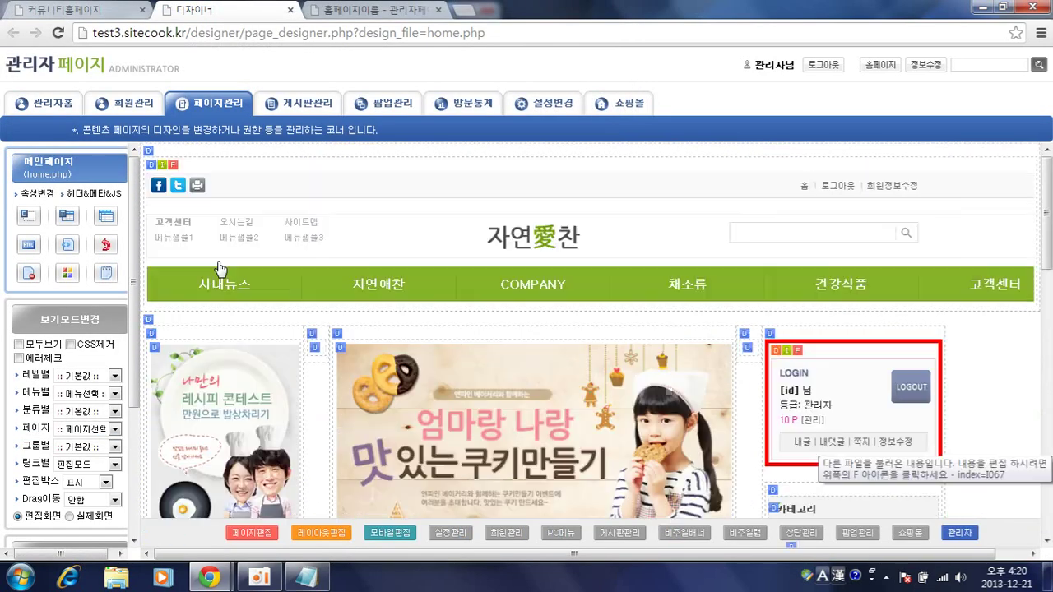
left_click(102, 245)
key("Return")
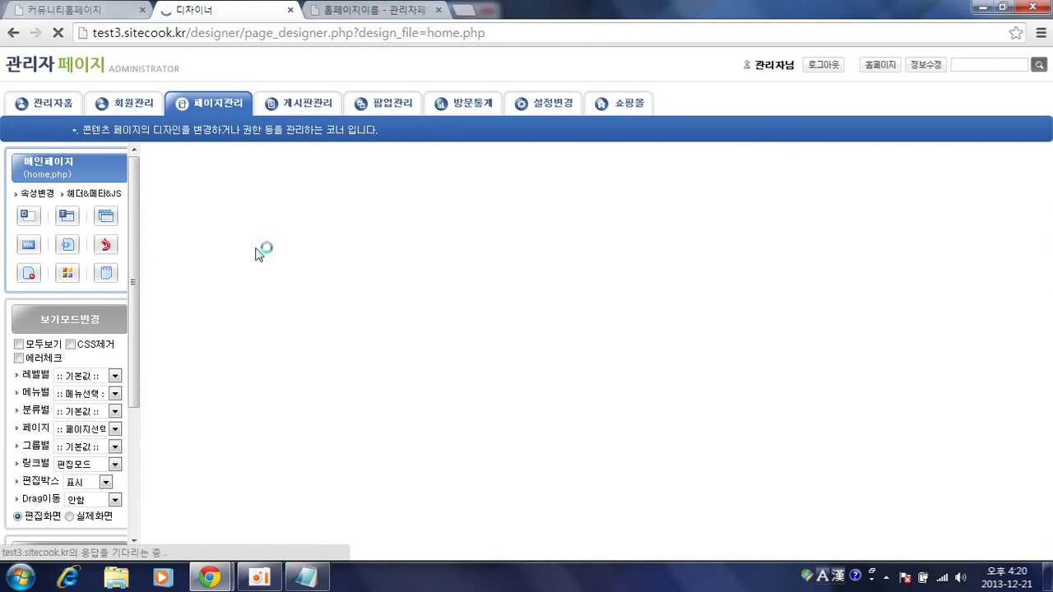
left_click(328, 9)
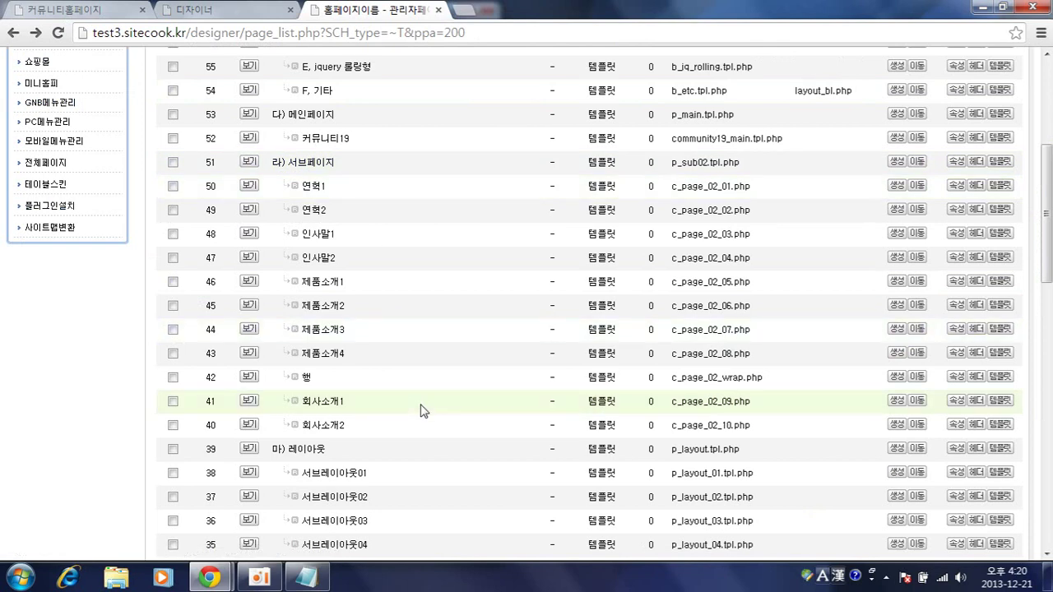
- Look at the live COMPANY 인사말 page and compare it with the admin tabs
left_click(121, 8)
mouse_move(431, 165)
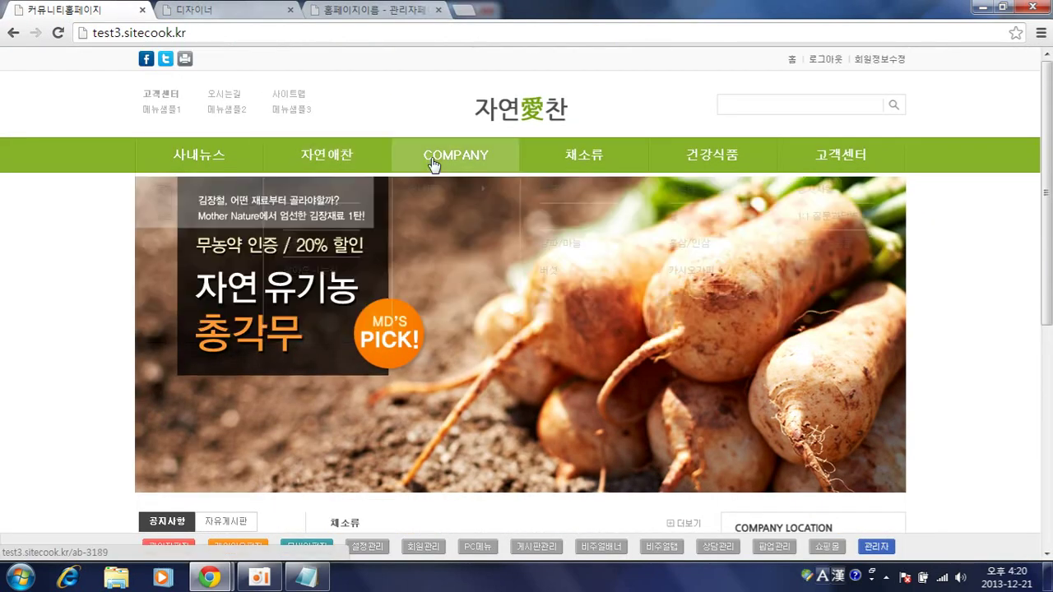
left_click(428, 200)
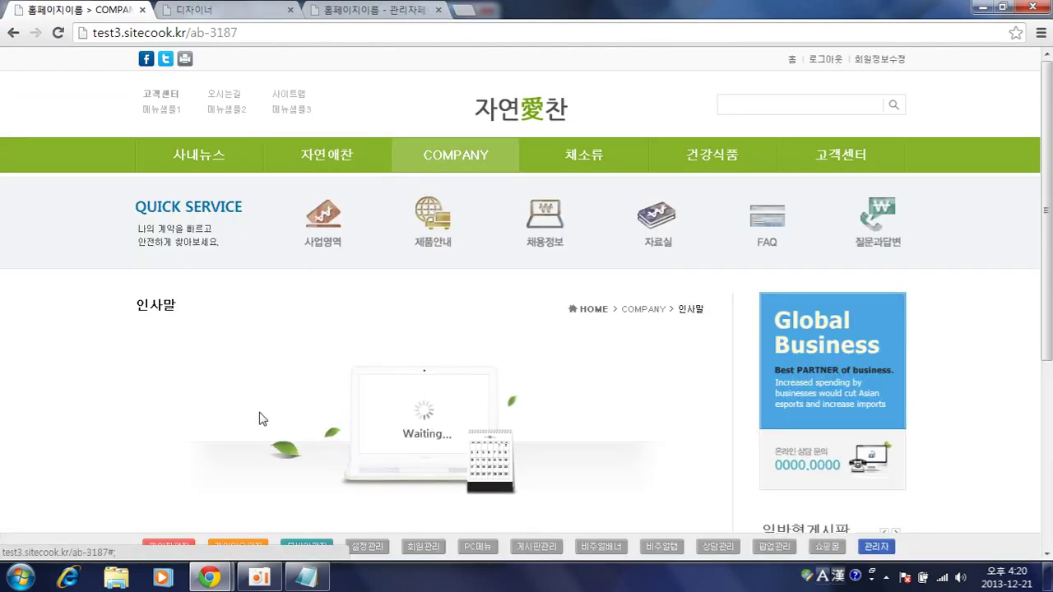
scroll(259, 419, "down", 2)
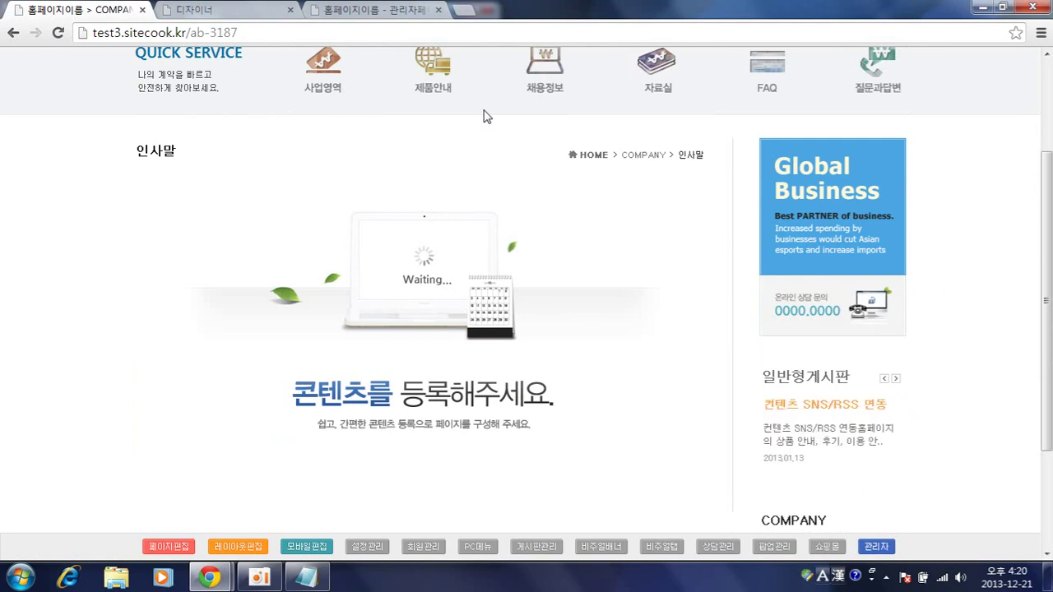
left_click(362, 10)
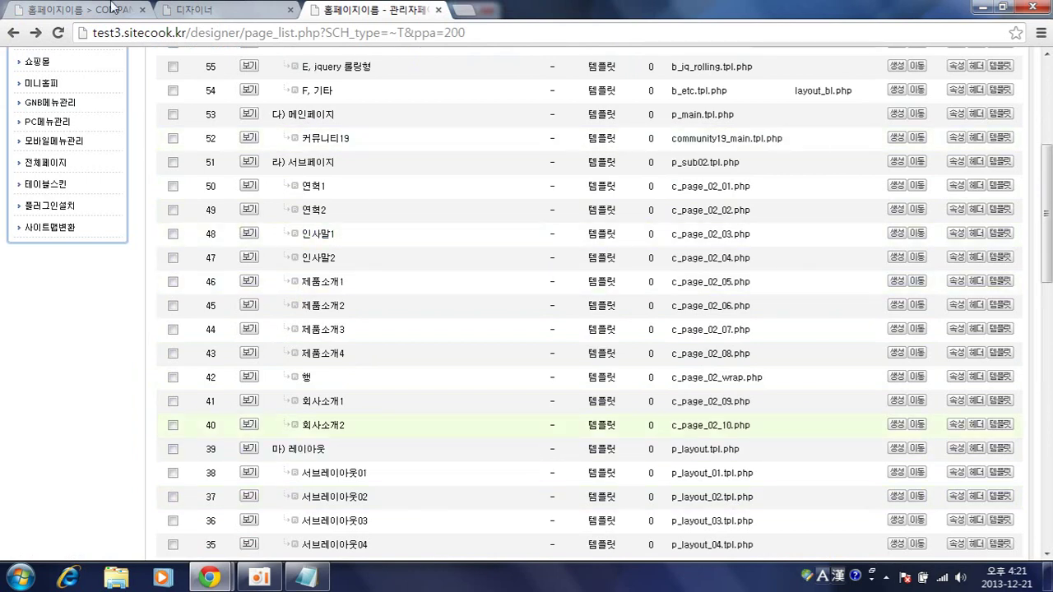
left_click(239, 10)
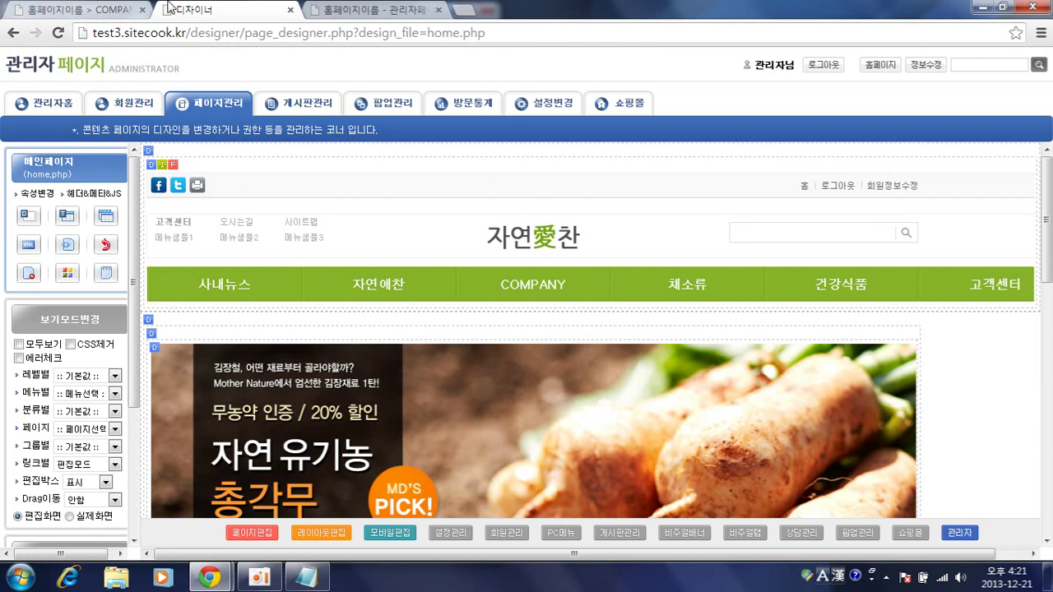
left_click(103, 8)
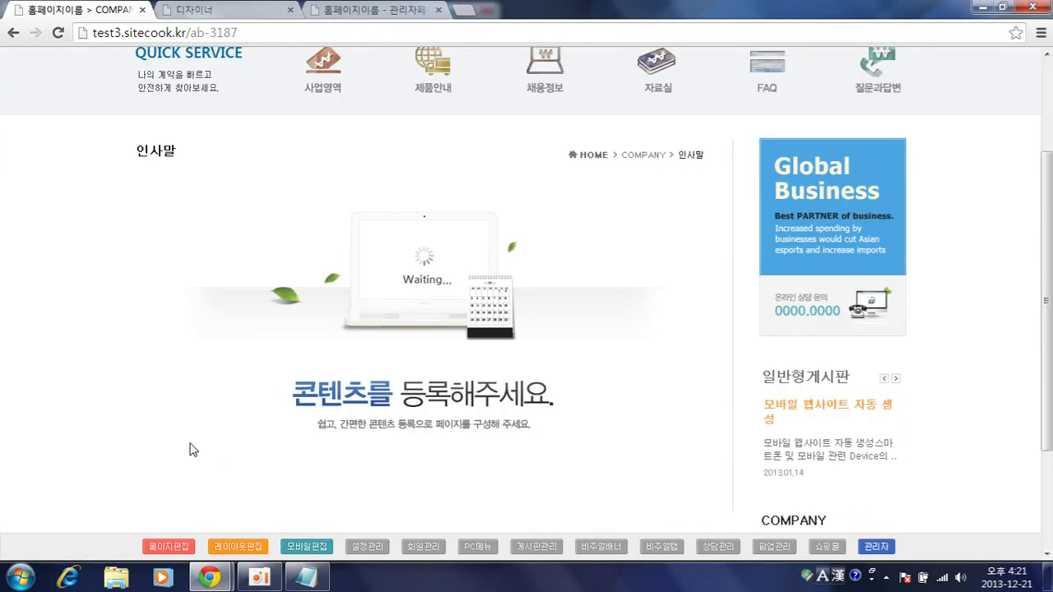
- Set the 인사말 page to copy the 인사말1 template and save
left_click(169, 546)
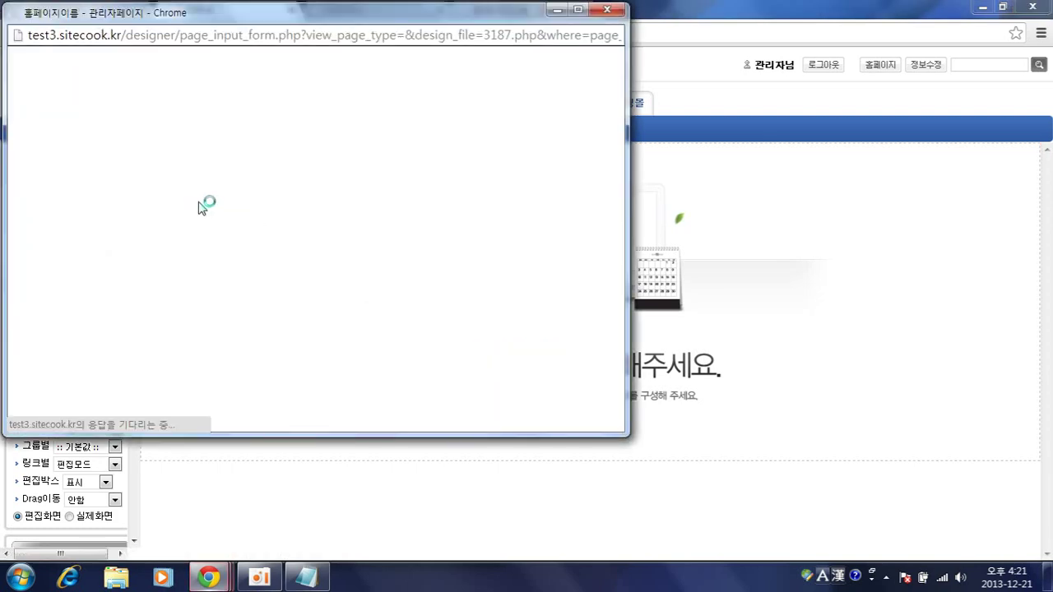
left_click(68, 175)
left_click(144, 176)
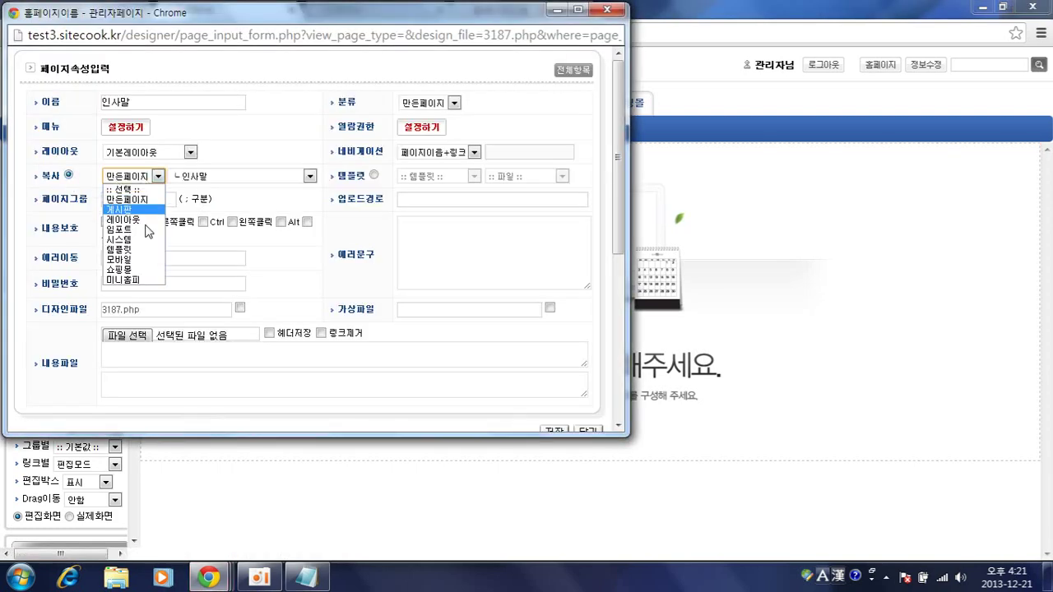
left_click(119, 249)
left_click(239, 176)
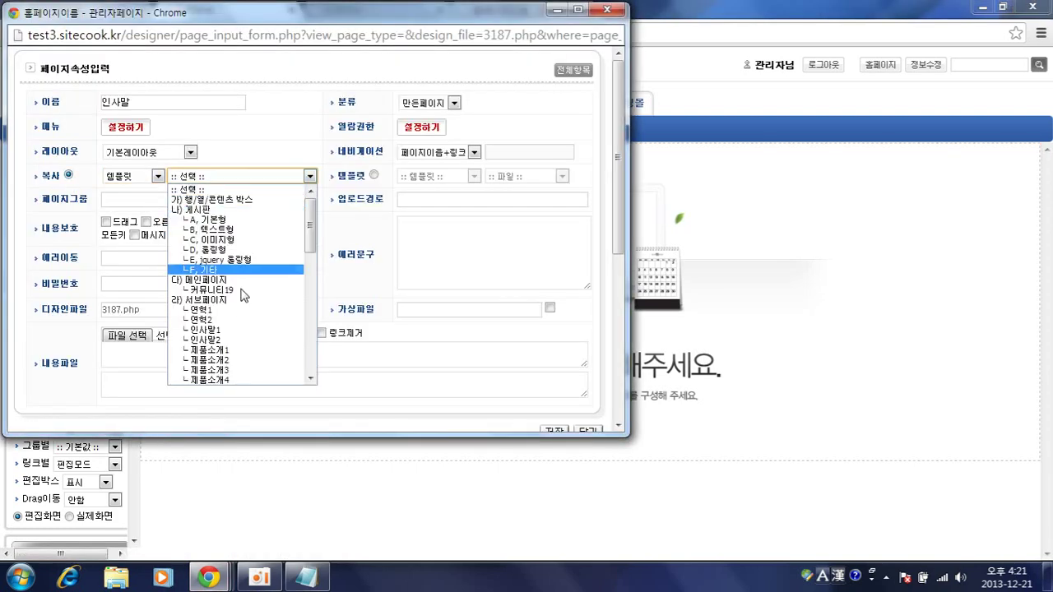
left_click(247, 336)
left_click(568, 430)
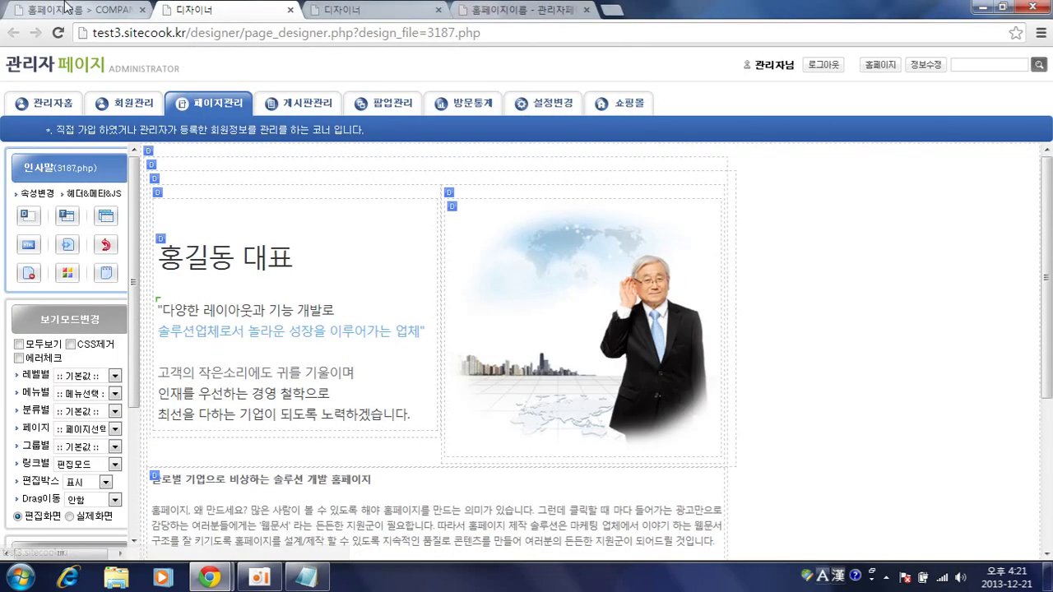
- Review the live 인사말 page's CEO greeting text, including '우선하는 경영', and photo
left_click(66, 8)
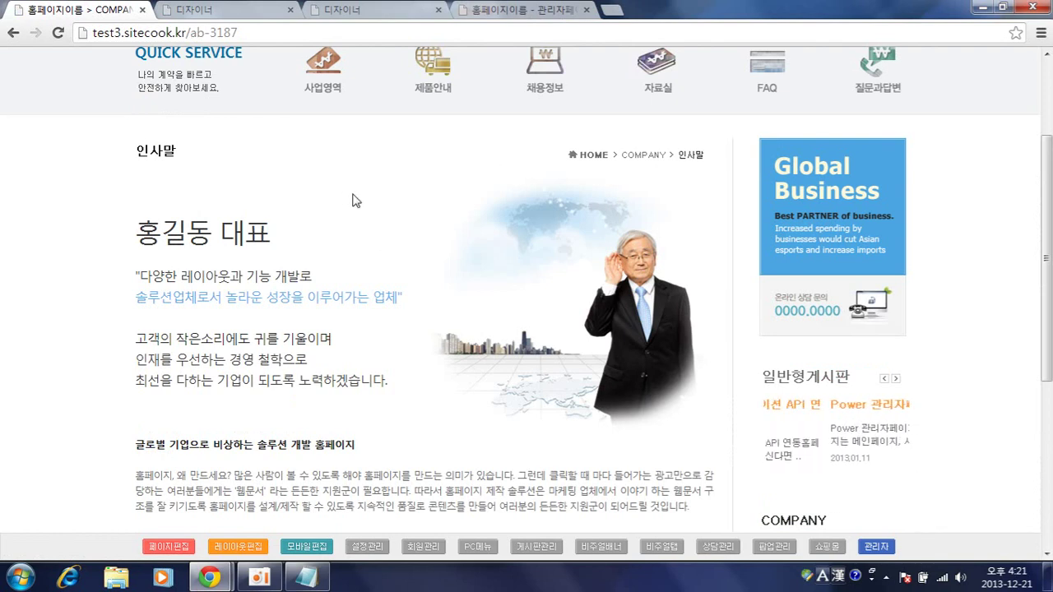
left_click_drag(163, 230, 247, 232)
left_click_drag(181, 296, 280, 296)
left_click_drag(174, 360, 251, 359)
left_click(255, 433)
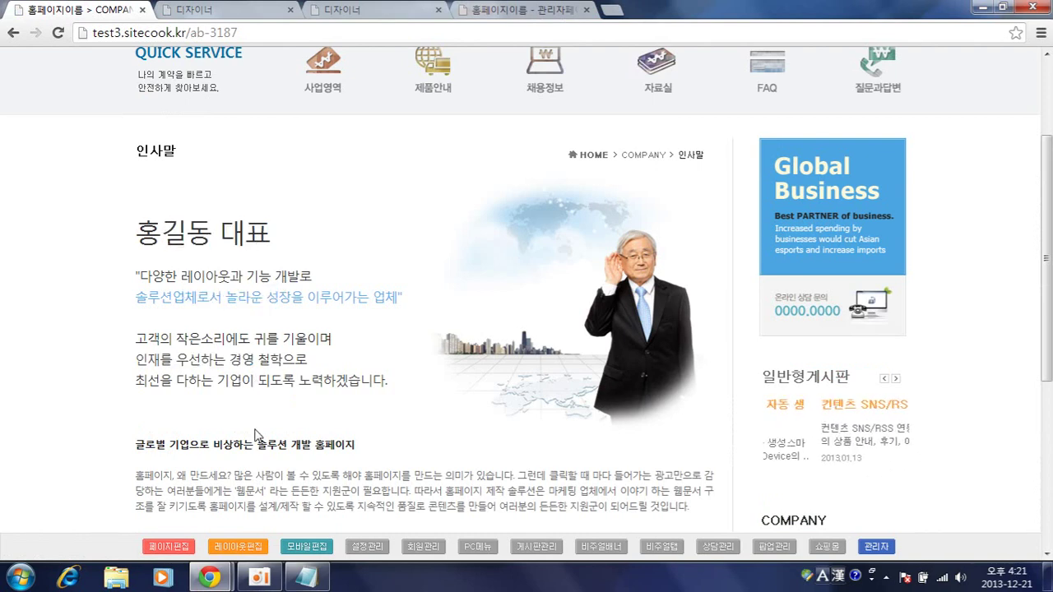
scroll(383, 113, "down", 2)
left_click(481, 10)
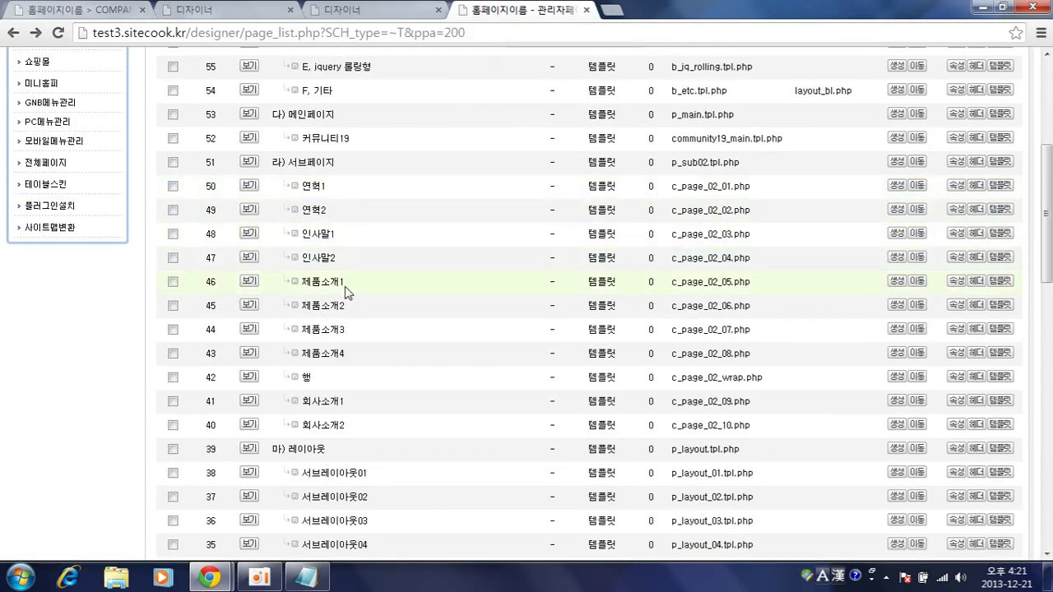
- Scroll through the full 61-template list and back to the top
scroll(370, 298, "down", 3)
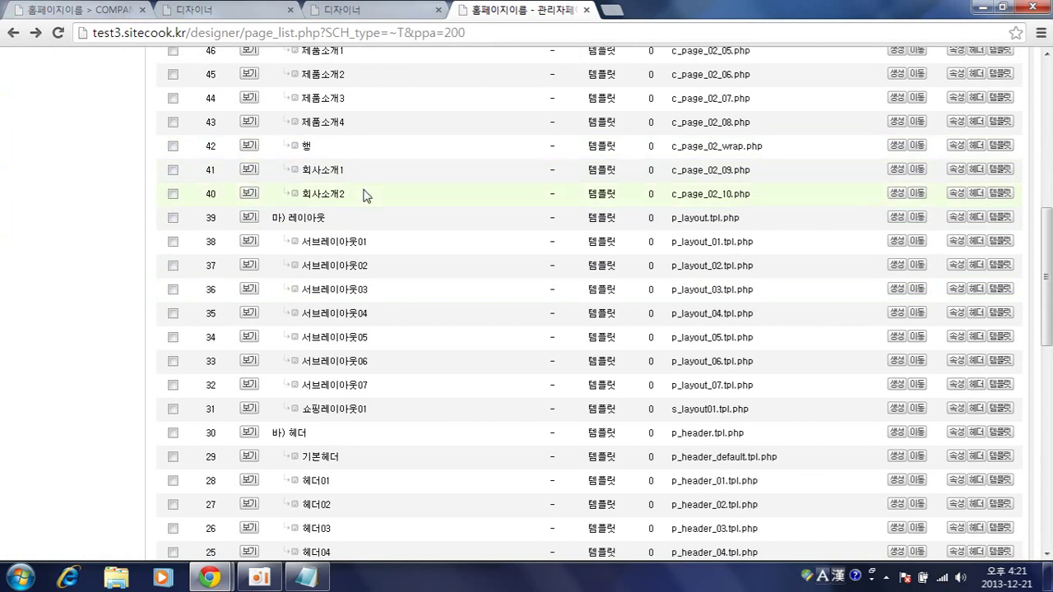
scroll(366, 196, "down", 2)
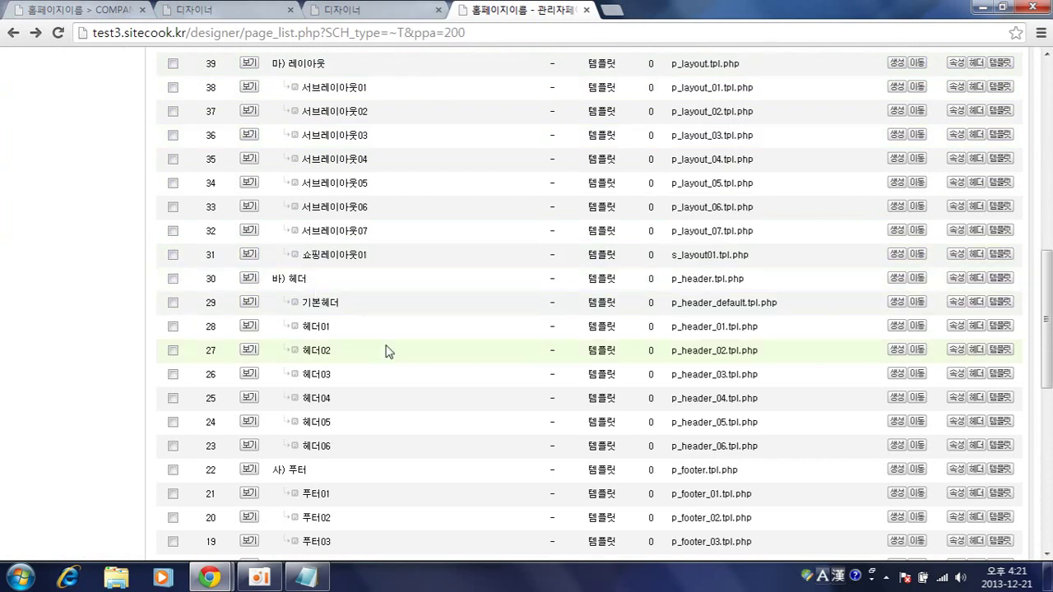
scroll(367, 329, "down", 4)
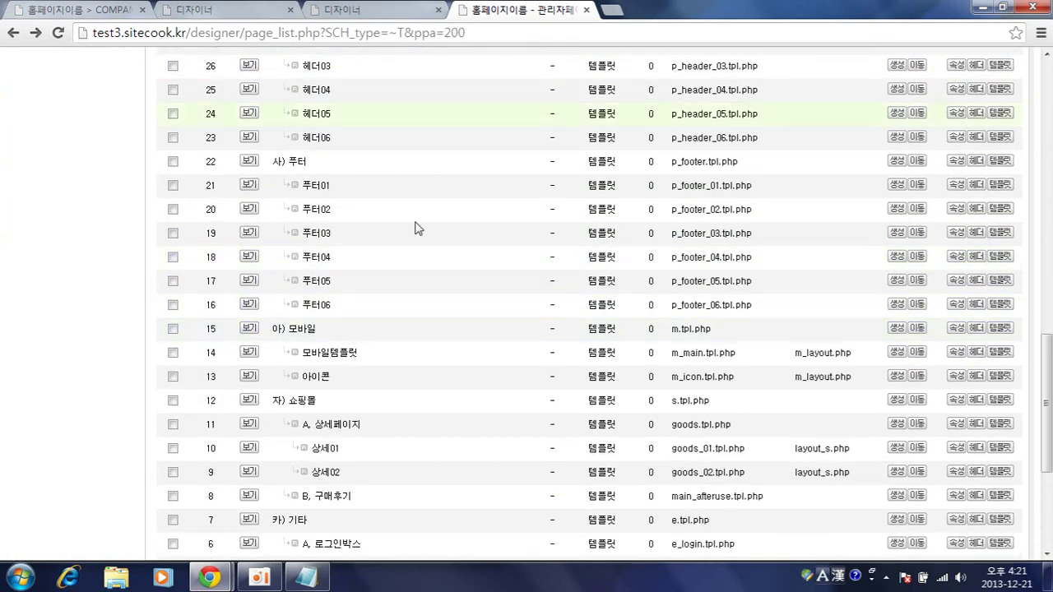
scroll(459, 265, "down", 2)
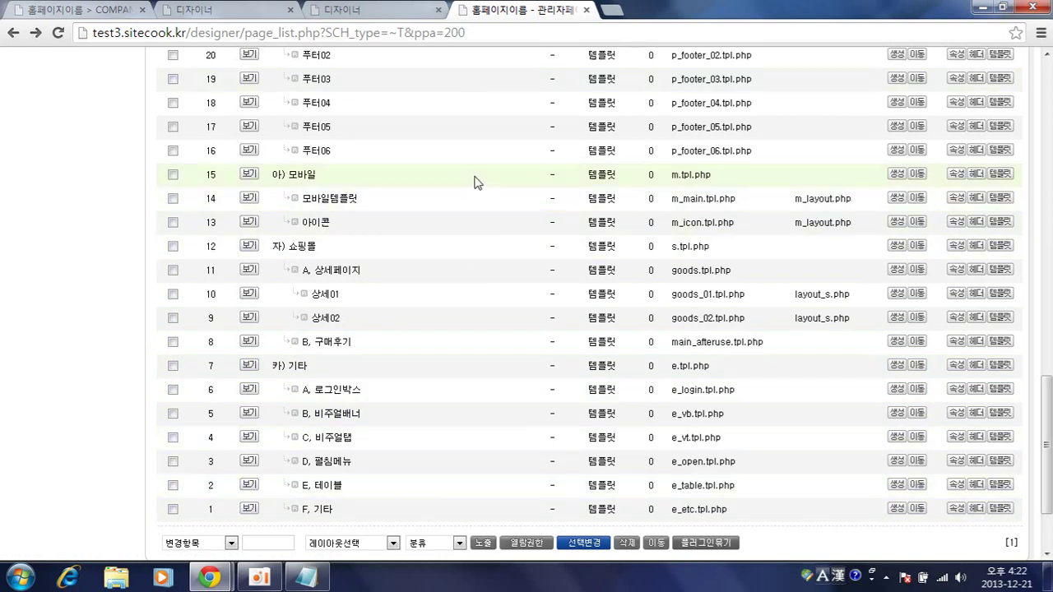
scroll(436, 251, "up", 15)
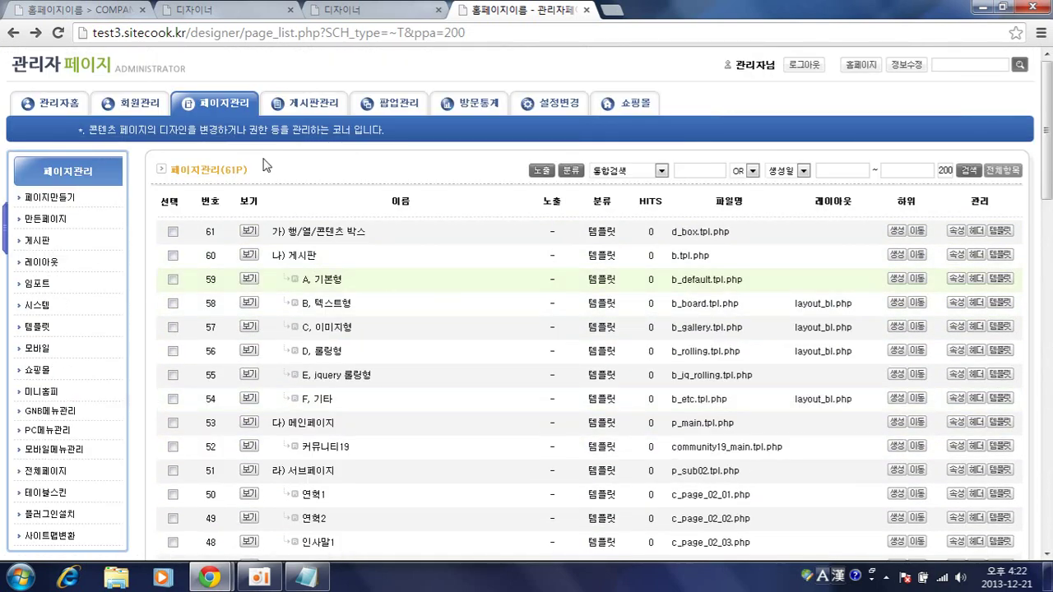
- Filter the list to 모바일 pages and close the two leftover designer tabs
left_click(33, 351)
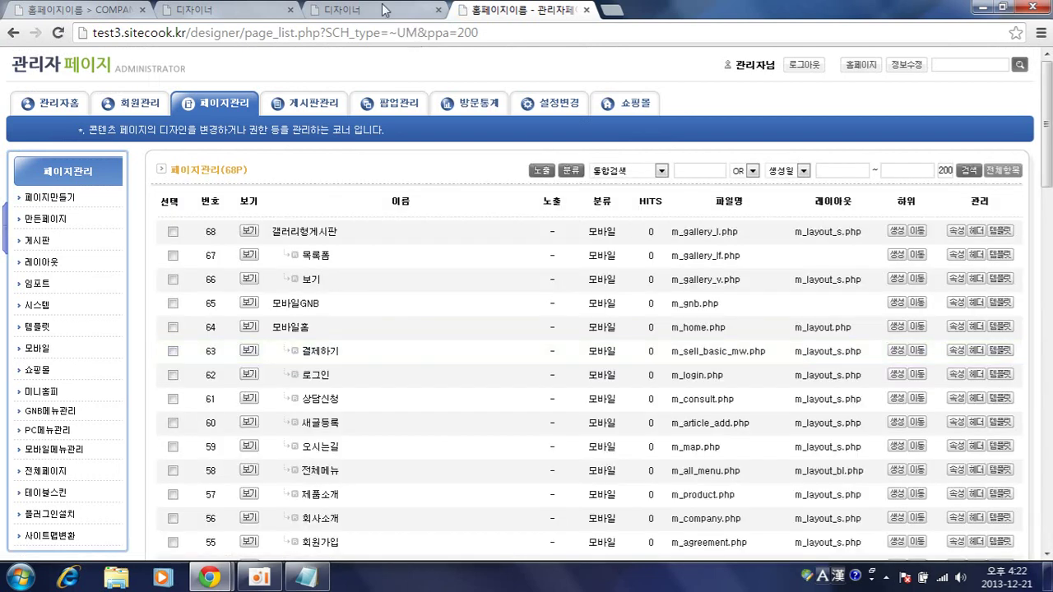
left_click(290, 10)
left_click(290, 10)
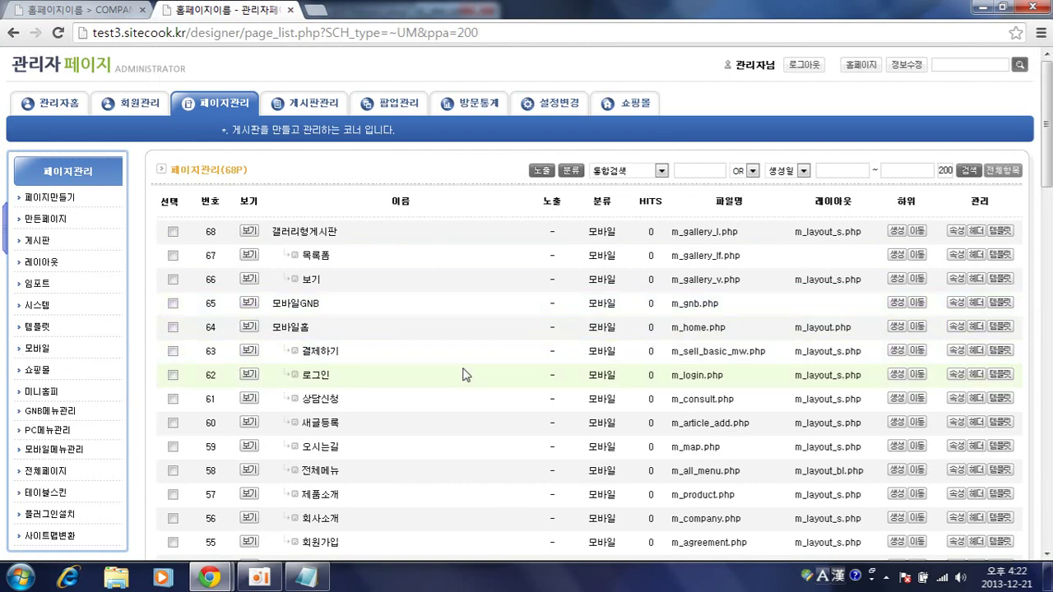
scroll(462, 379, "down", 8)
scroll(461, 383, "down", 10)
scroll(462, 385, "up", 10)
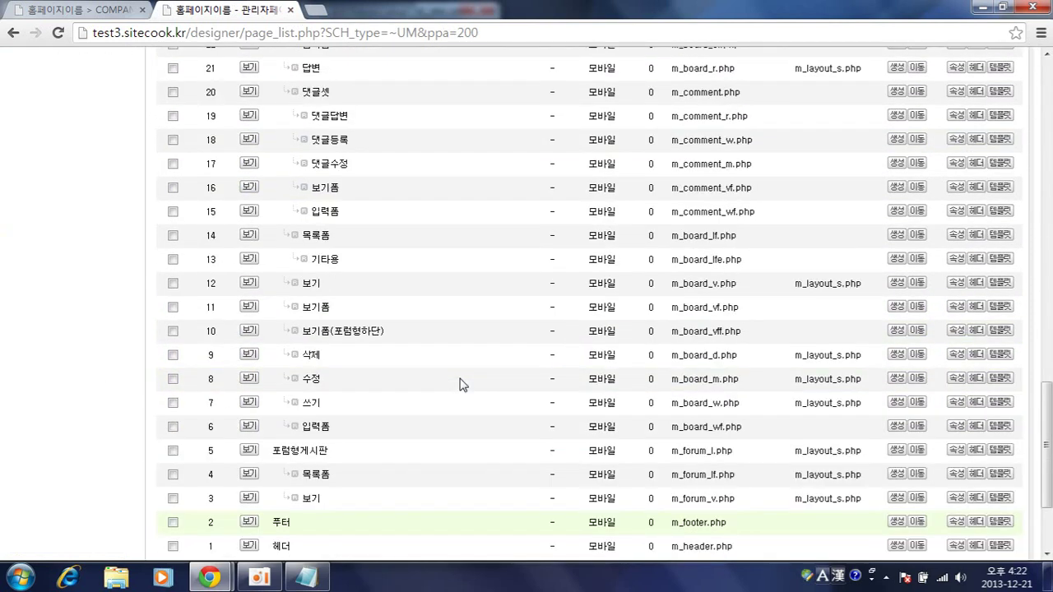
scroll(462, 385, "up", 8)
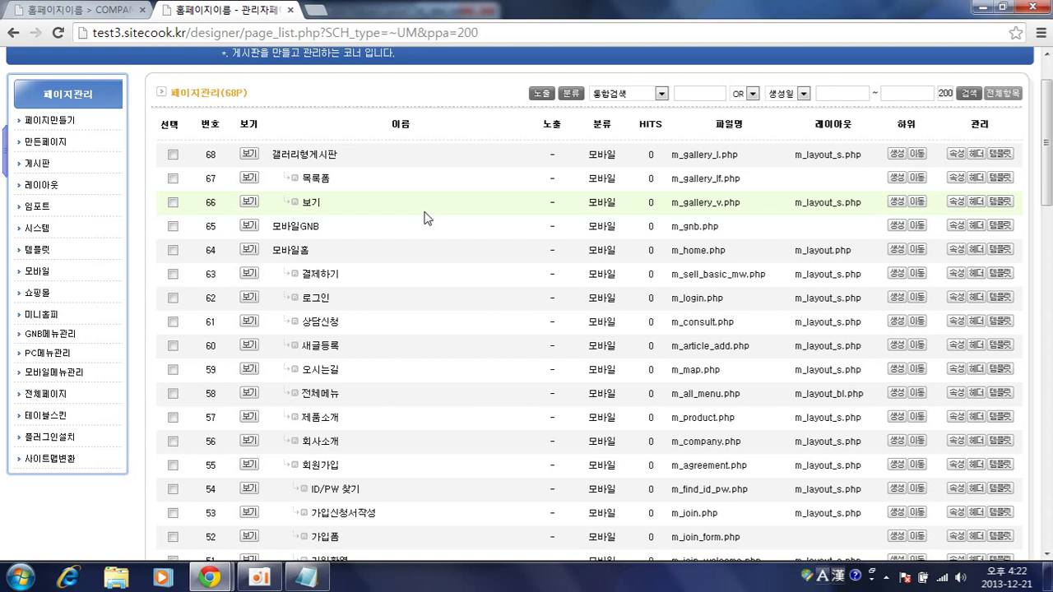
- Preview 모바일홈 (m_home.php) in a detached, phone-width browser window
left_click(248, 250)
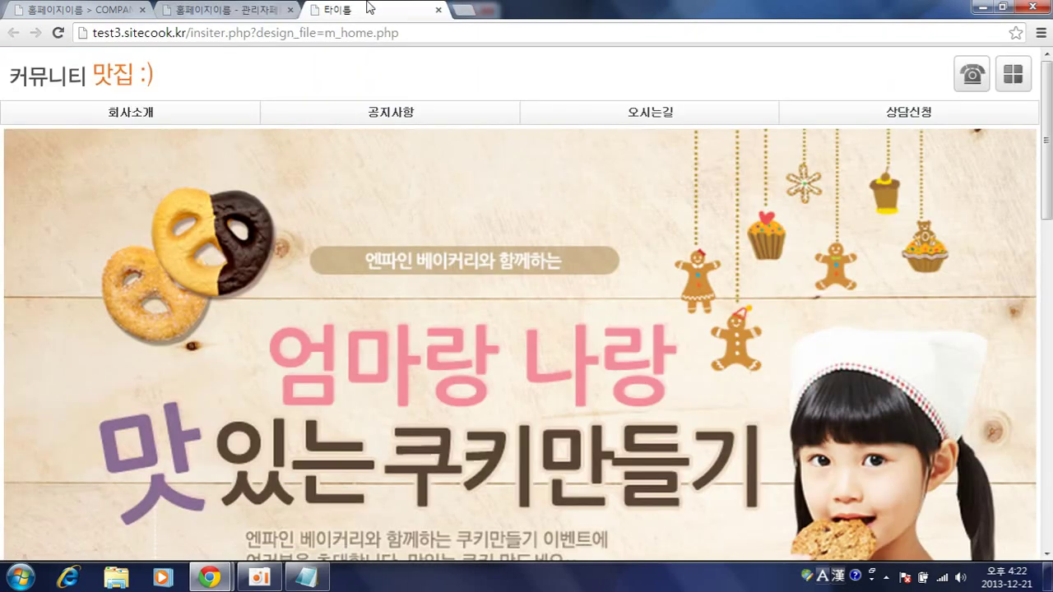
left_click_drag(369, 7, 439, 167)
double_click(517, 9)
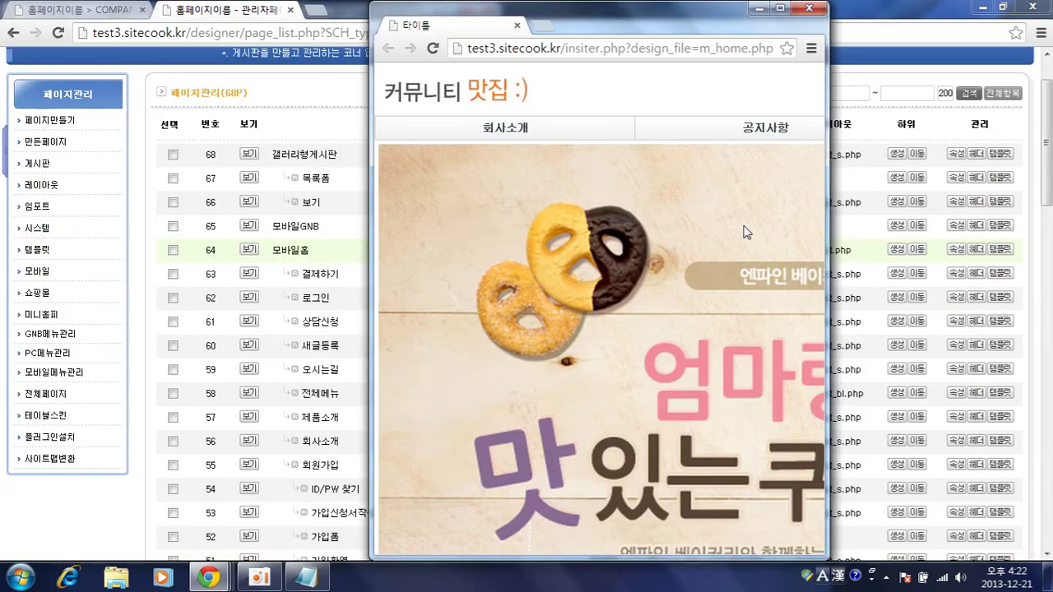
left_click_drag(828, 562, 647, 469)
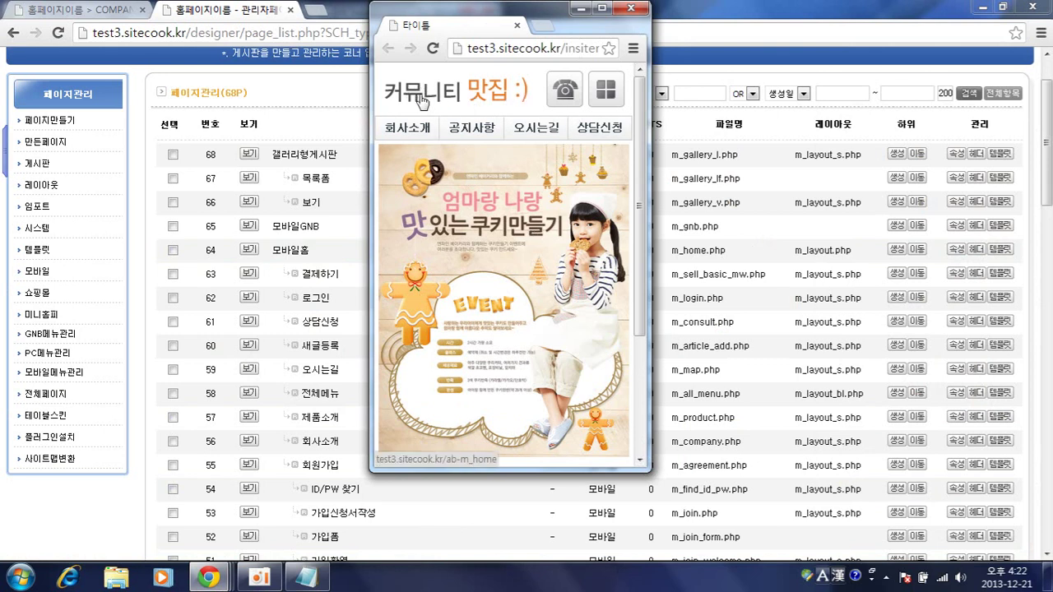
left_click(337, 99)
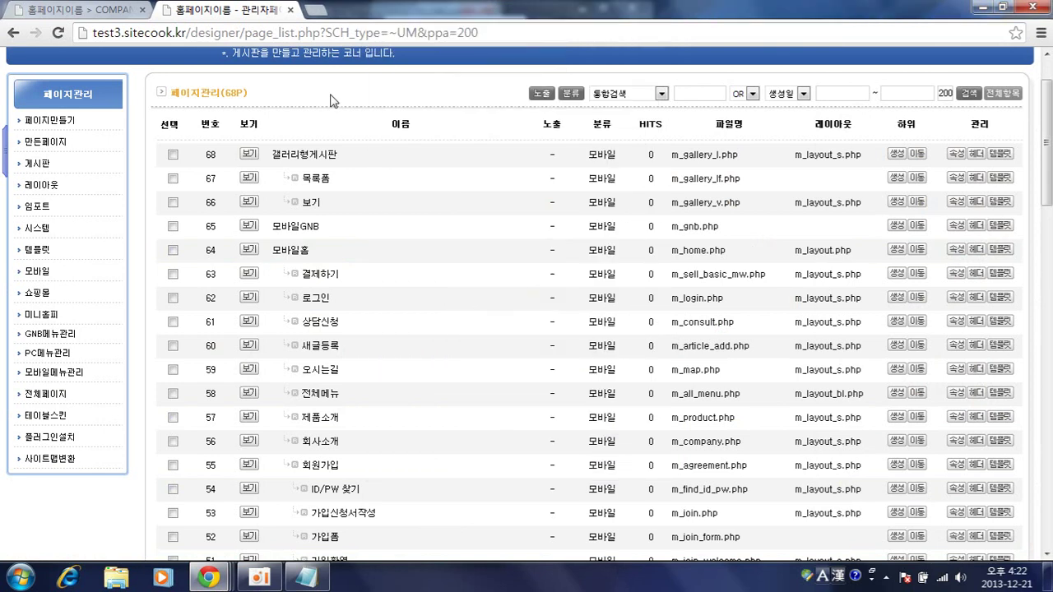
scroll(336, 140, "down", 15)
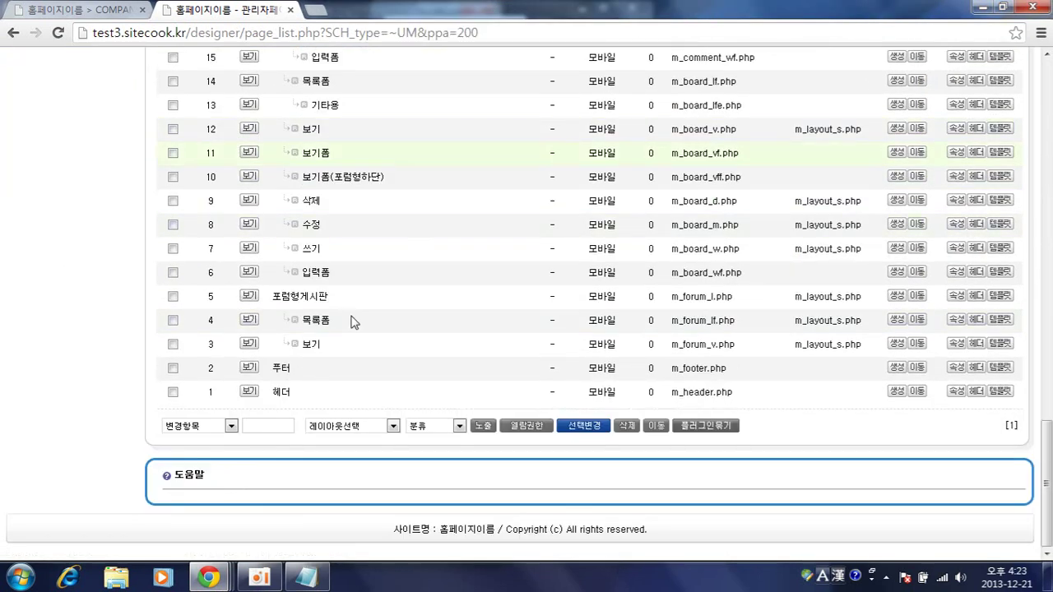
- Replace the m_header.php logo with the 'logo' image file and save
left_click(280, 394)
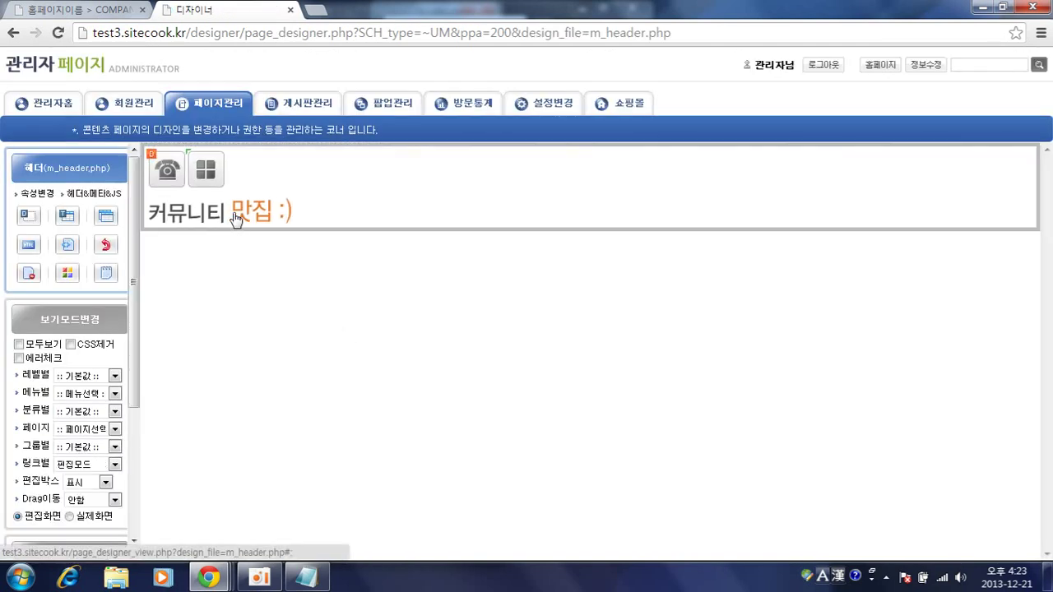
left_click(253, 227)
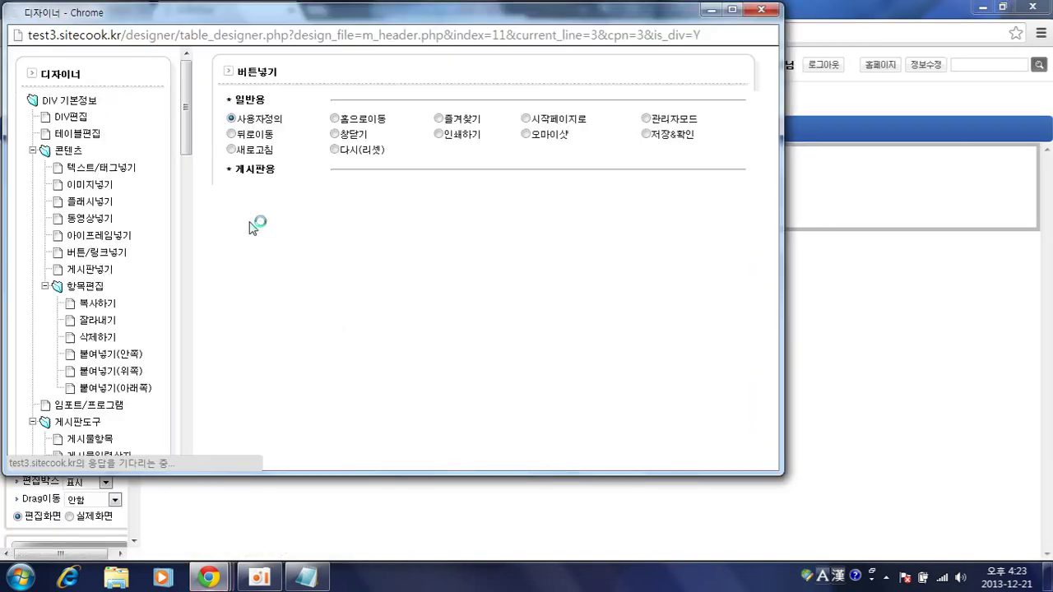
left_click(448, 270)
double_click(378, 164)
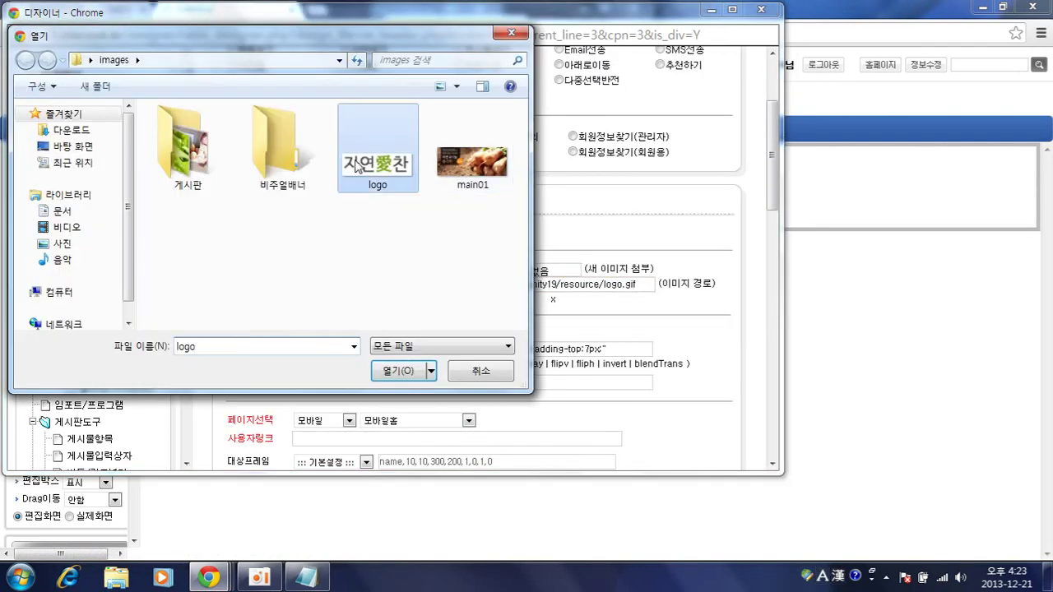
scroll(658, 349, "down", 4)
left_click(699, 451)
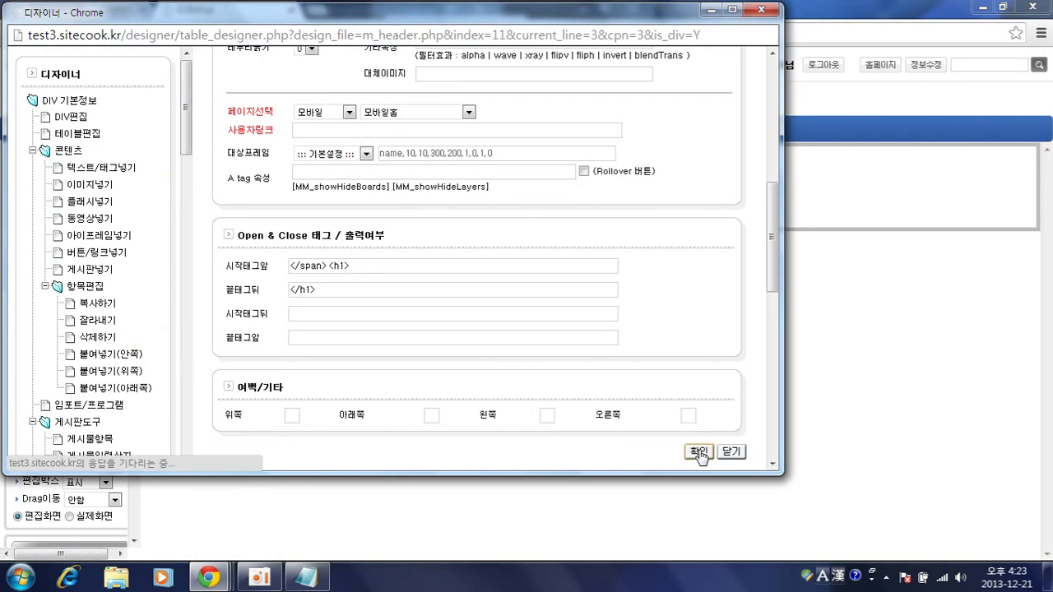
left_click(465, 195)
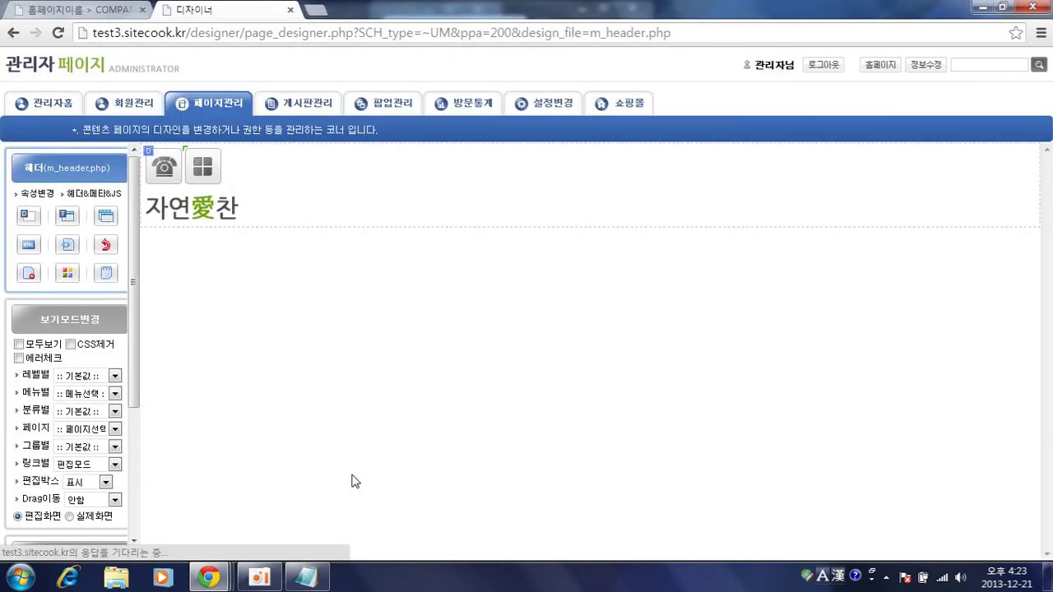
- Reload the phone preview to confirm the 자연愛찬 logo, then return to the page list
mouse_move(209, 578)
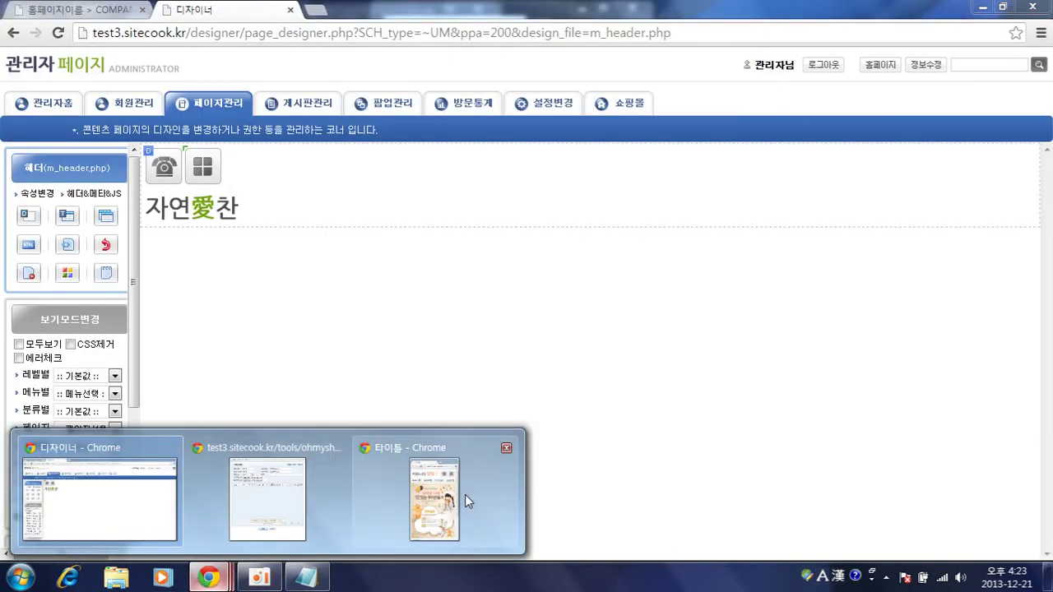
left_click(462, 497)
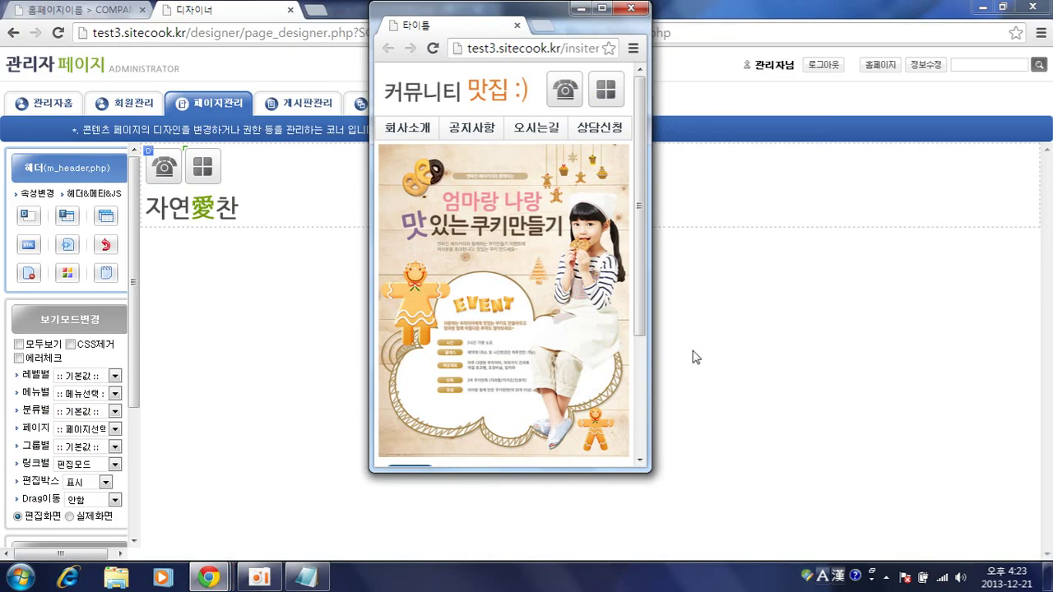
key("F5")
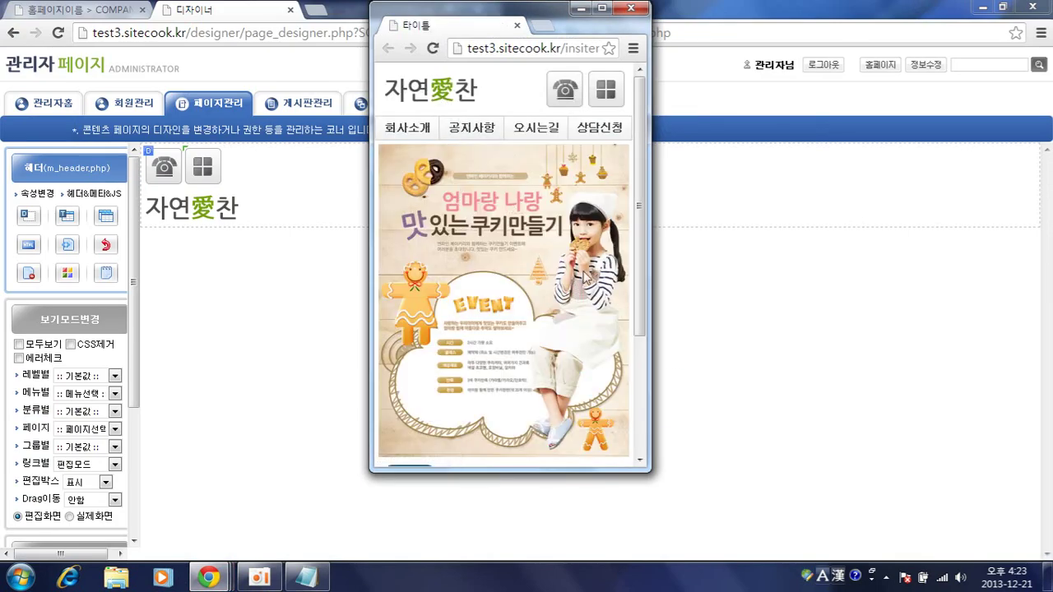
left_click(269, 307)
left_click(13, 33)
scroll(412, 298, "up", 20)
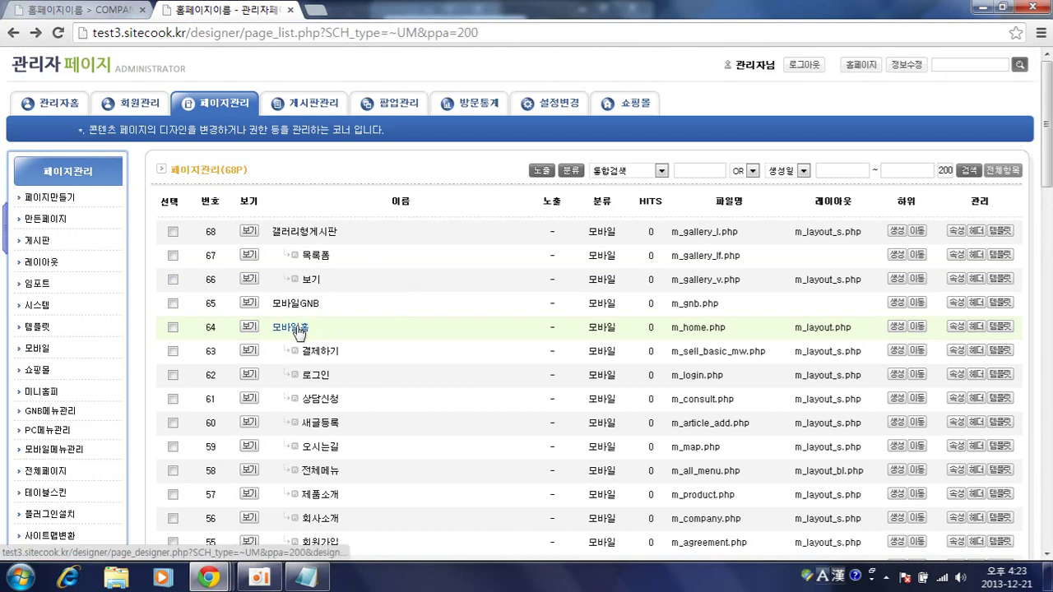
- Replace the mobile home's cookie-event banner image with main01.jpg and save it
left_click(299, 331)
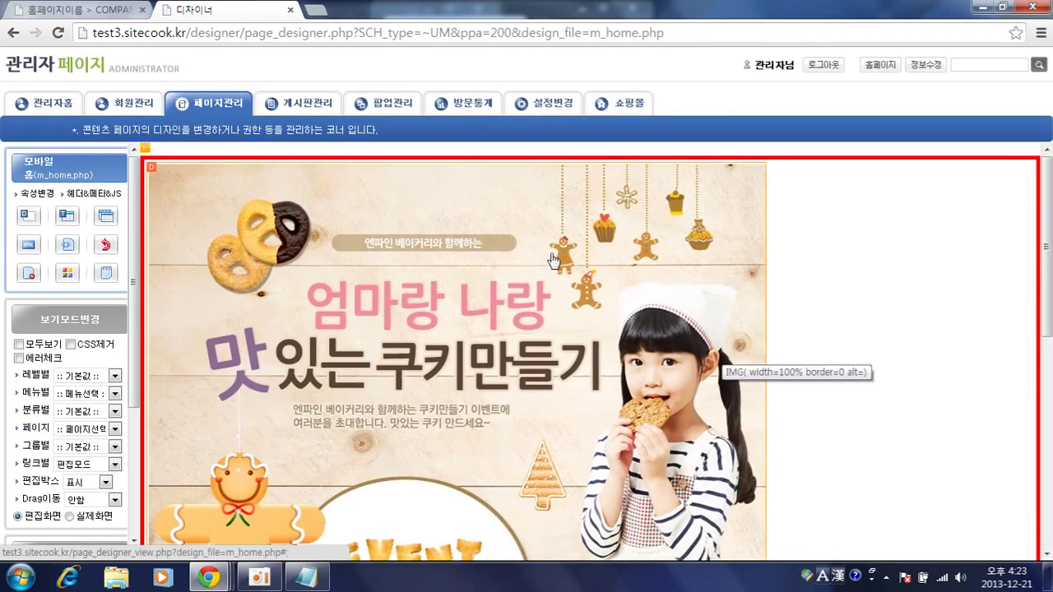
double_click(553, 258)
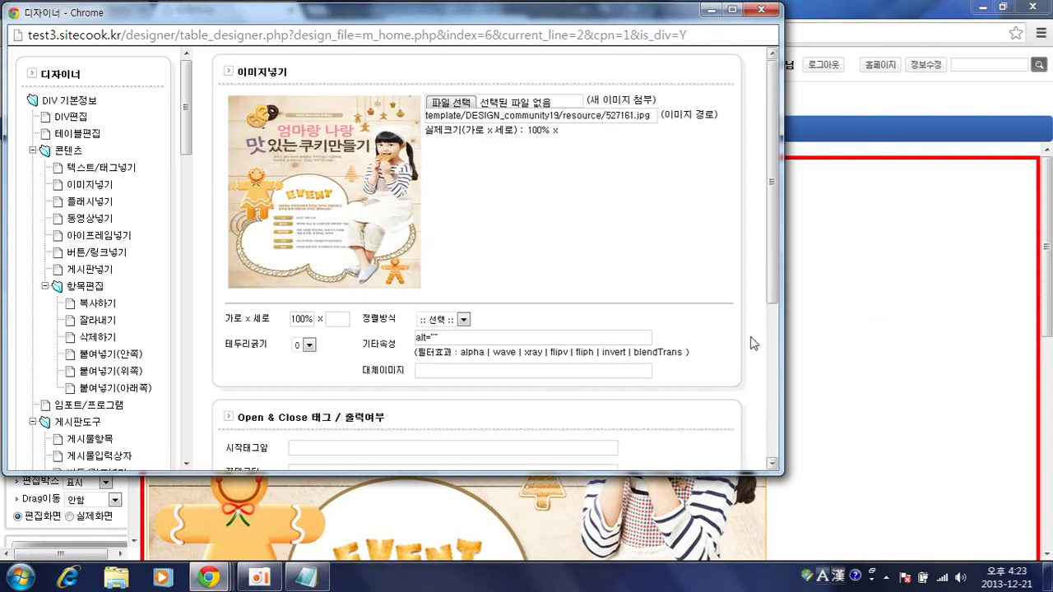
left_click(438, 105)
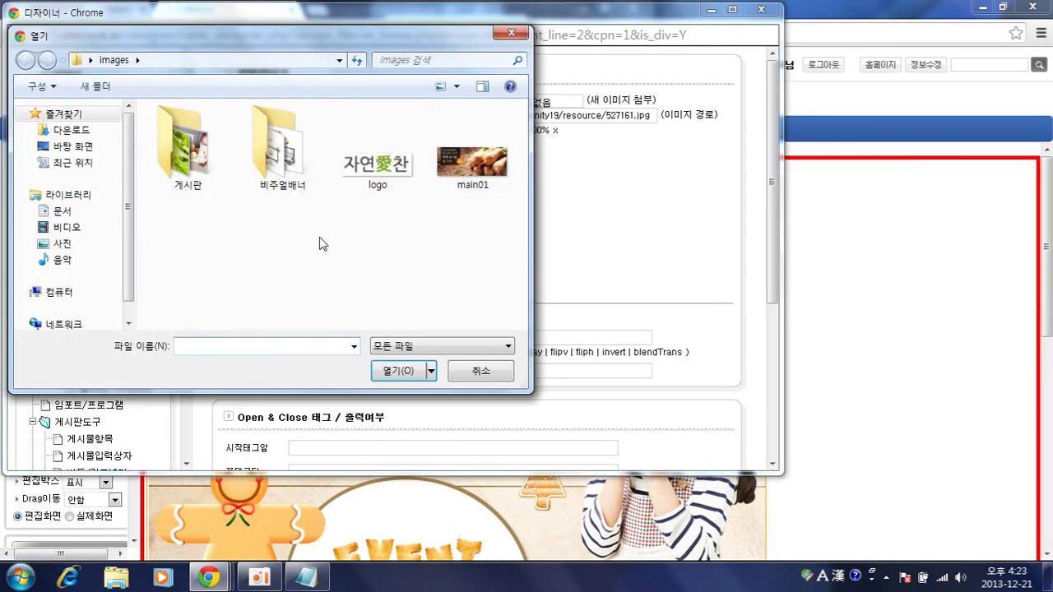
double_click(472, 177)
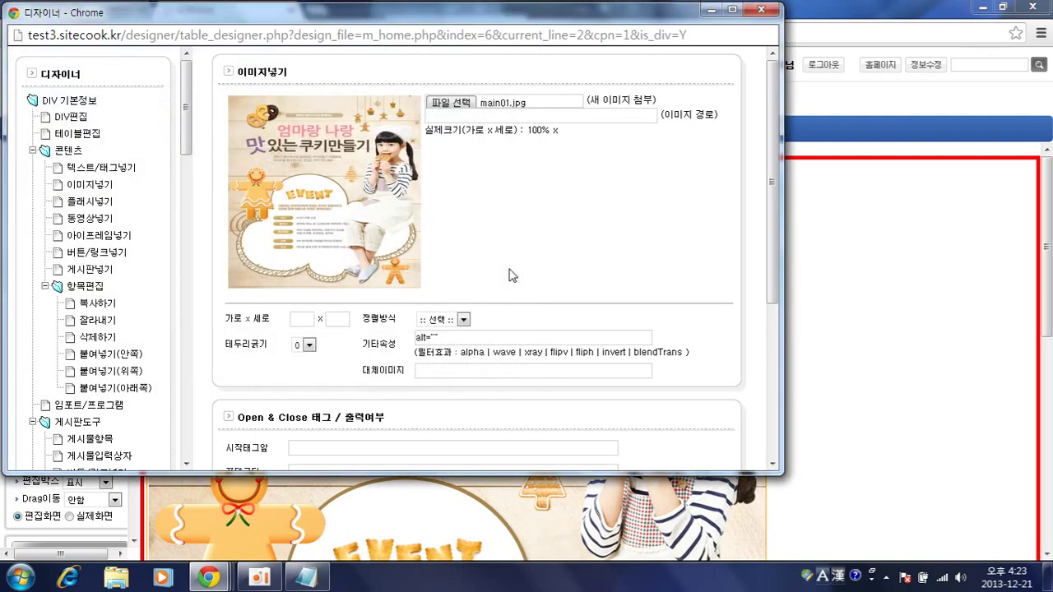
scroll(658, 357, "down", 3)
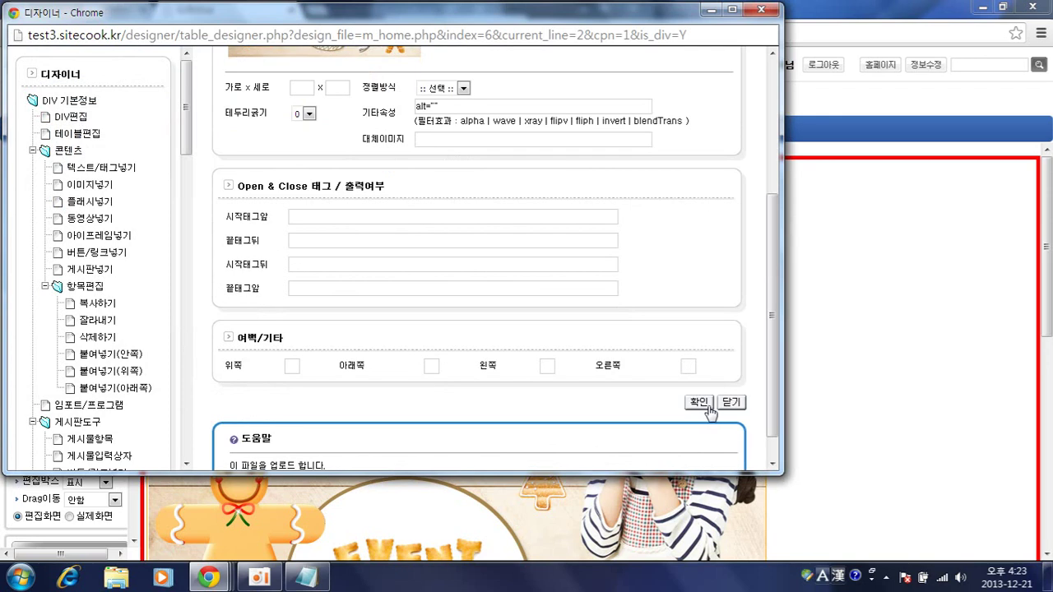
left_click(698, 403)
left_click(482, 129)
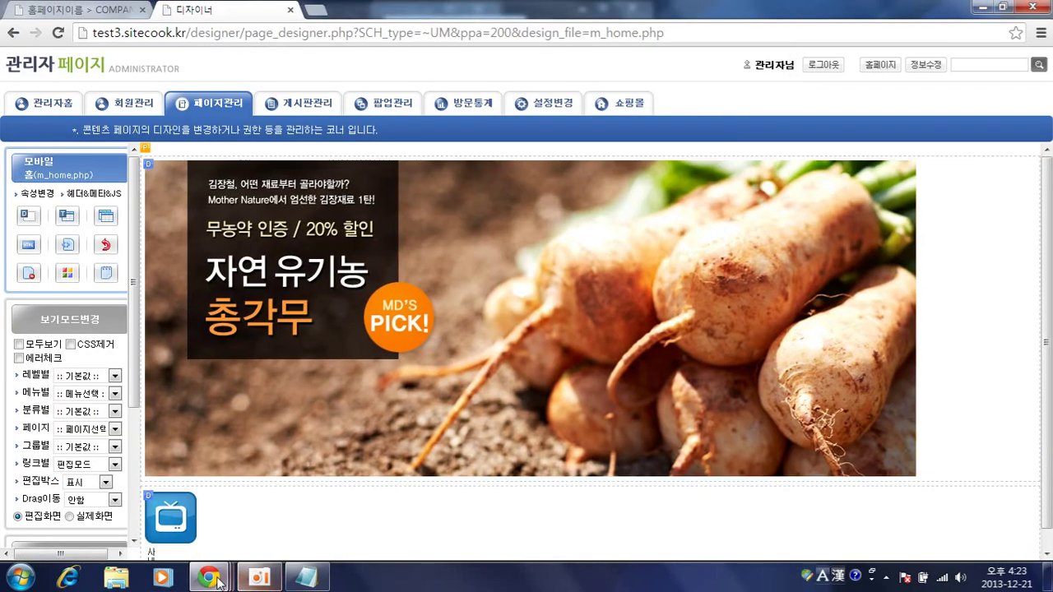
- Reload the mobile preview window with F5 so it shows the radish banner
mouse_move(209, 578)
left_click(412, 509)
key("F5")
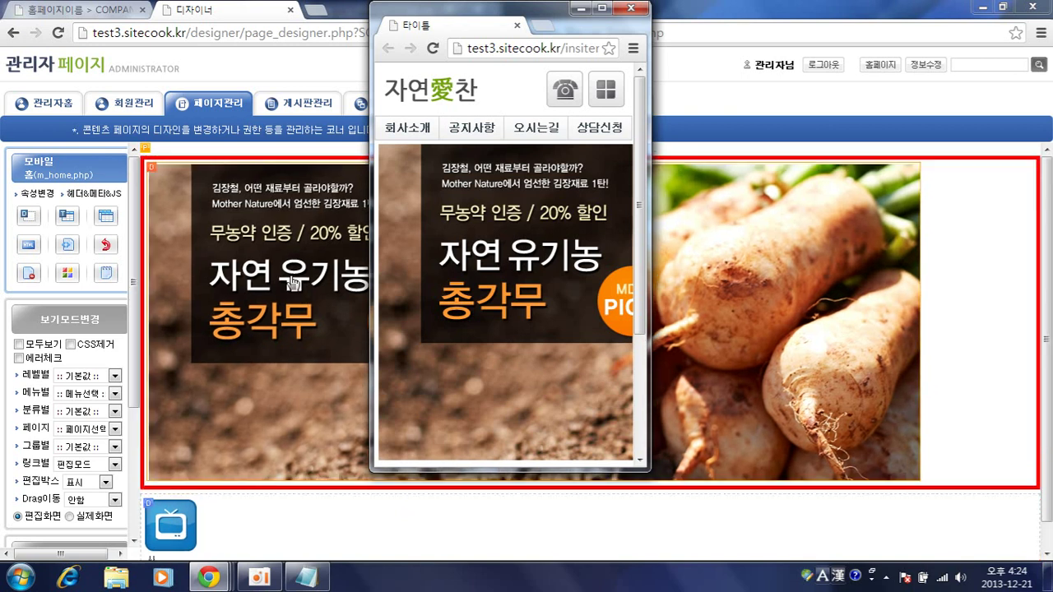
- Set the banner image width to 100%, clear its height value, and save
left_click(315, 331)
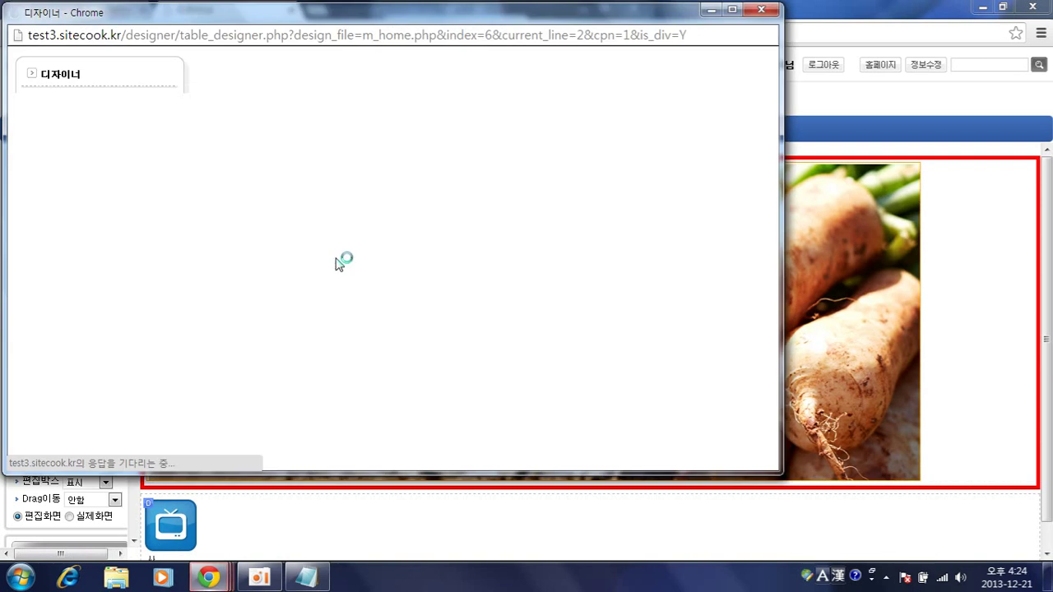
left_click(302, 321)
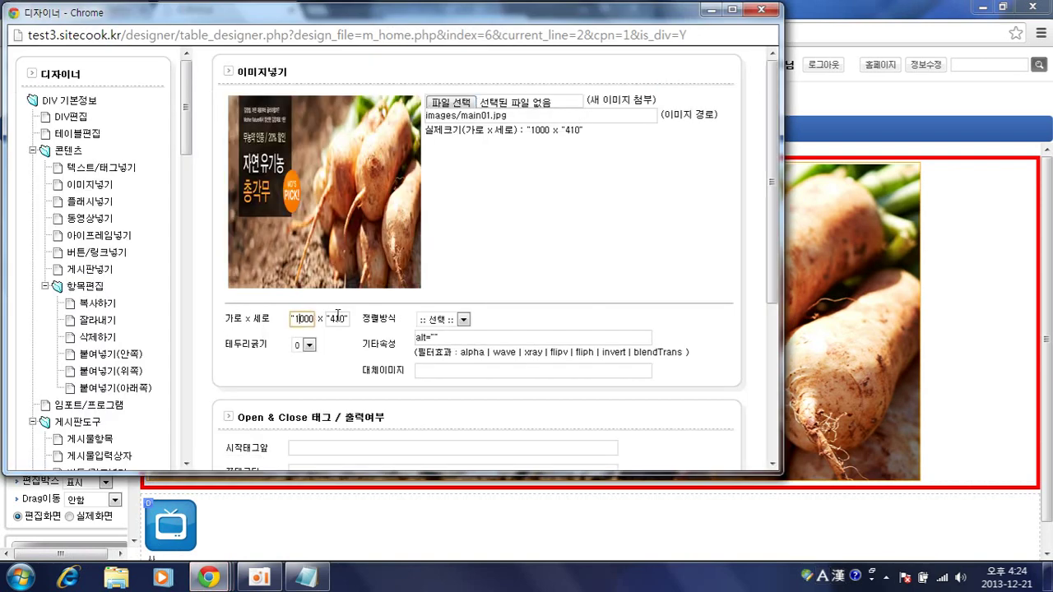
left_click_drag(316, 319, 325, 318)
type("1")
left_click_drag(329, 320, 357, 320)
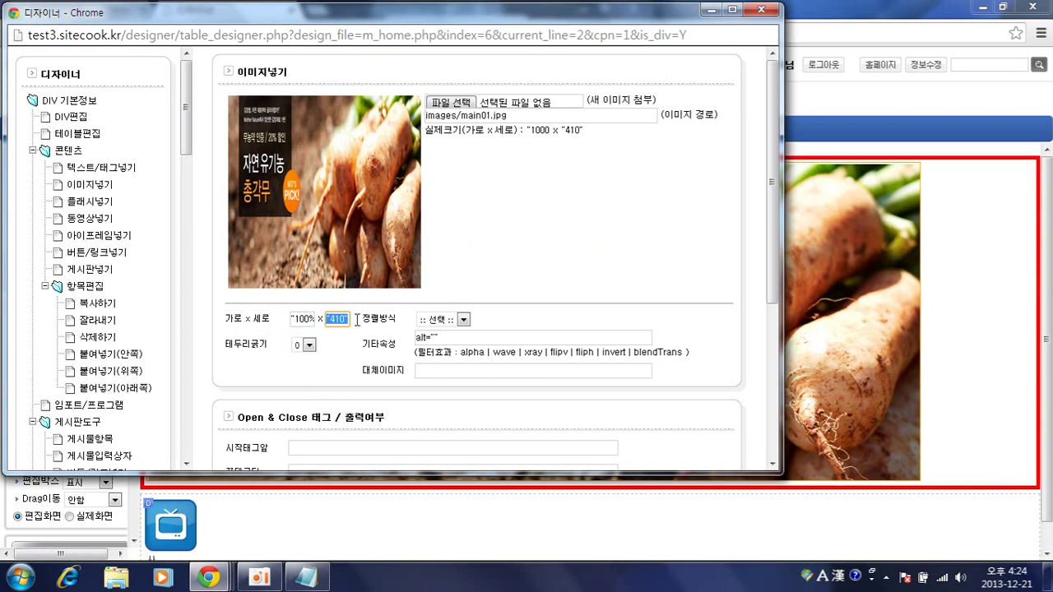
key("BackSpace")
scroll(665, 344, "down", 3)
left_click(700, 407)
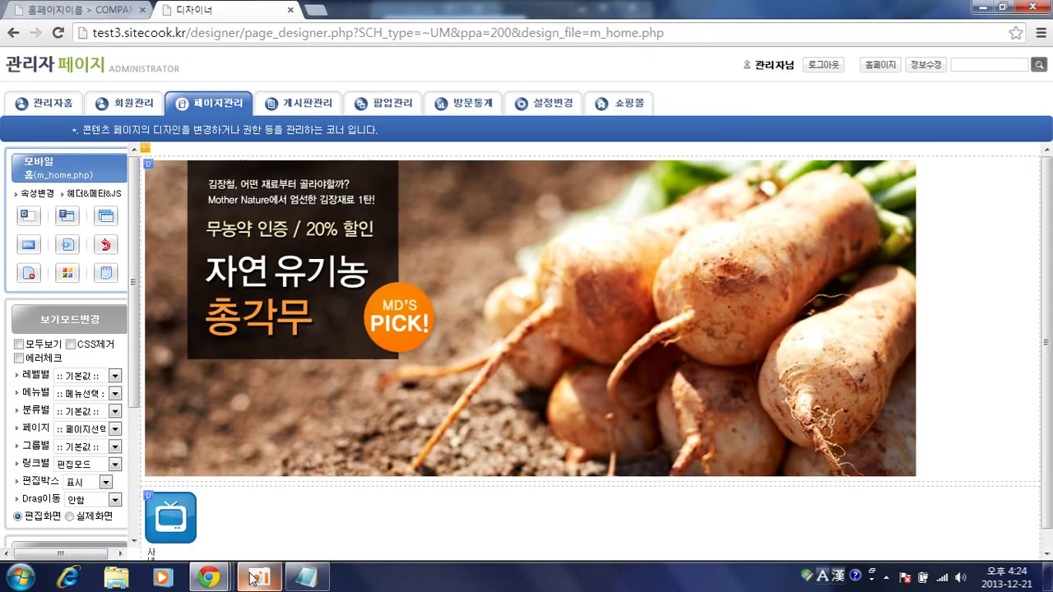
mouse_move(209, 578)
left_click(413, 495)
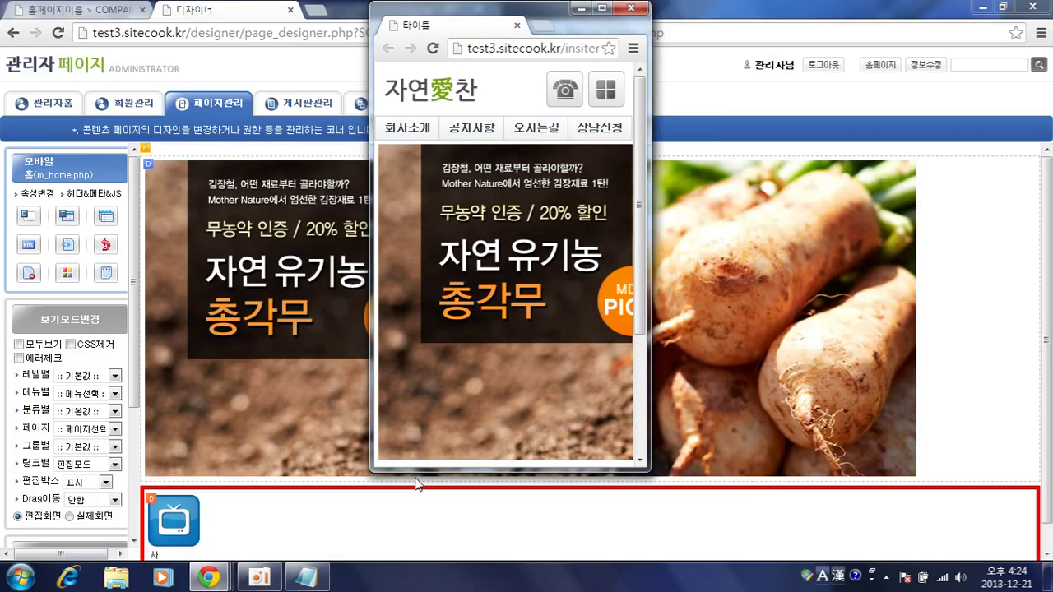
key("F5")
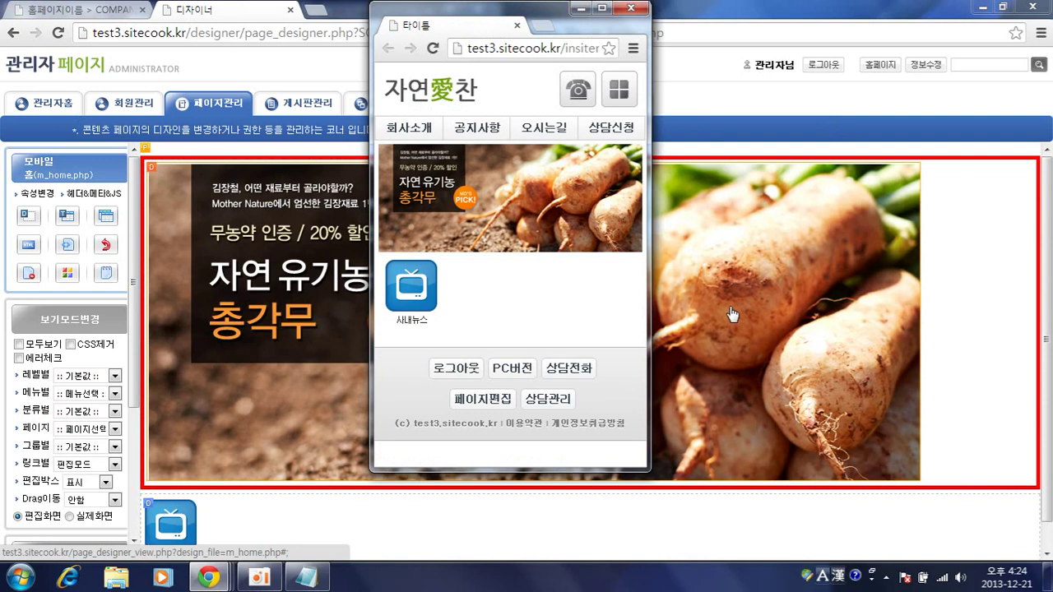
right_click(732, 314)
key("Escape")
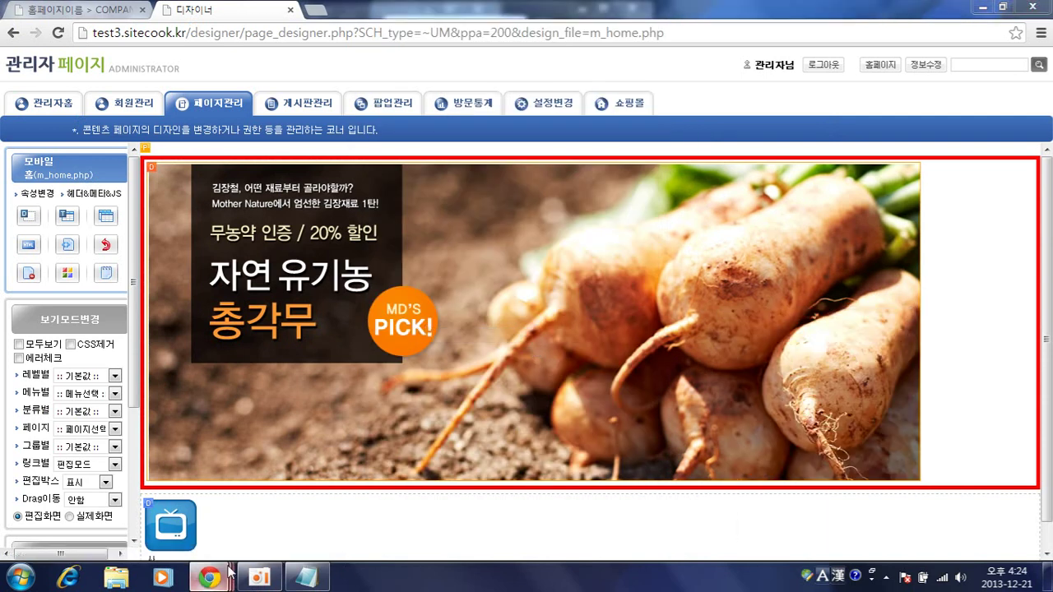
mouse_move(209, 578)
left_click(404, 505)
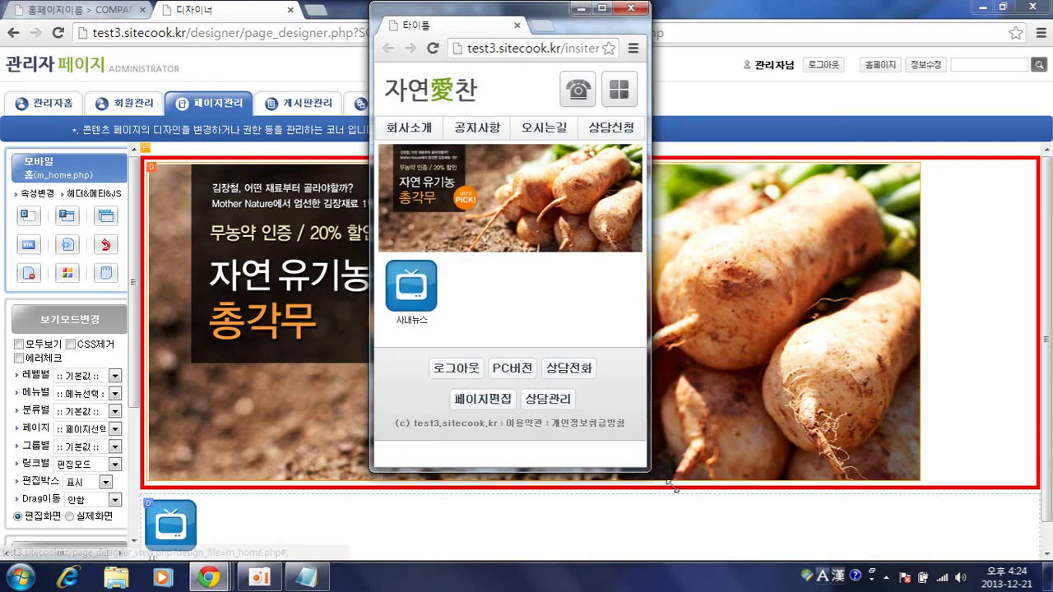
left_click_drag(1024, 557, 657, 522)
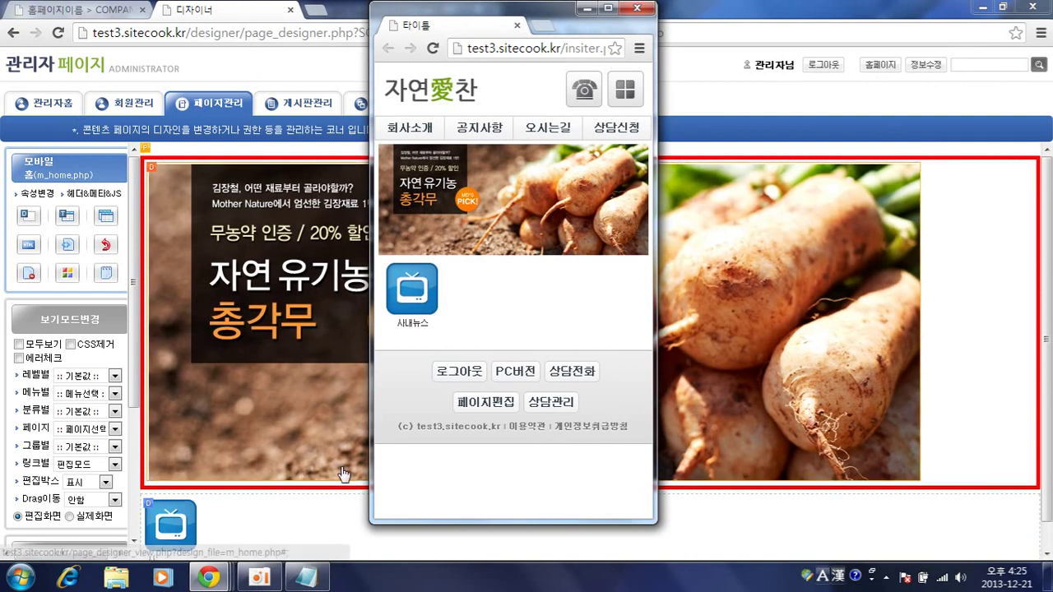
left_click(905, 527)
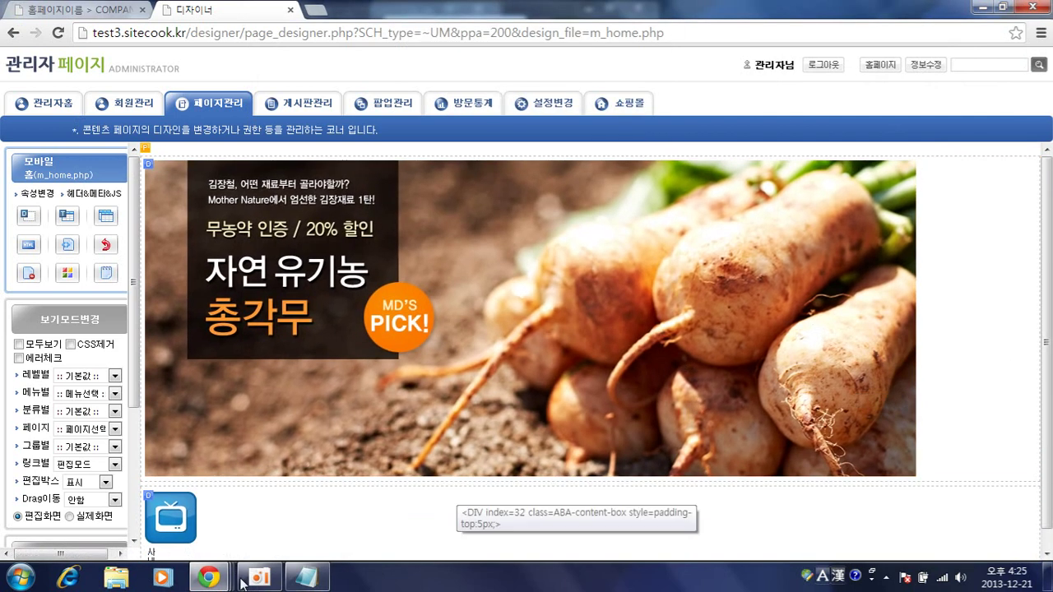
left_click(211, 577)
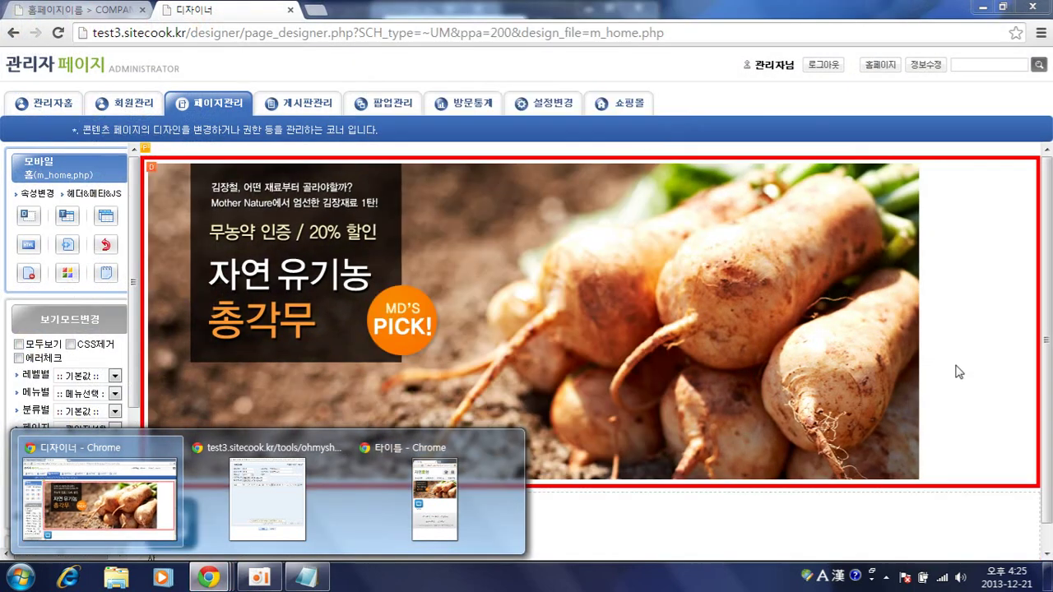
left_click(963, 375)
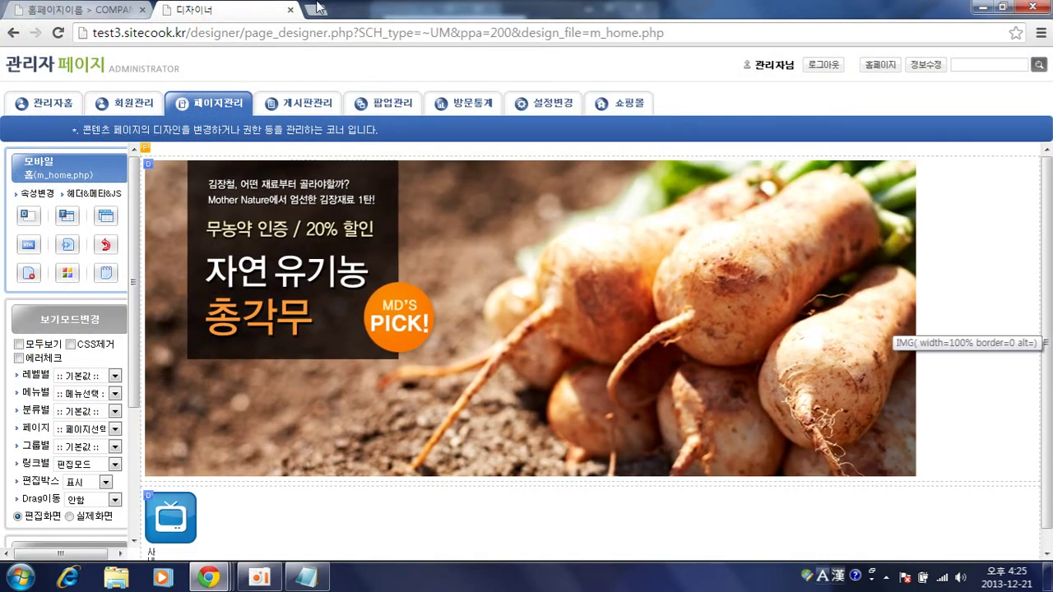
- Open the mobile template m_main.tpl.php from 페이지관리's template list in the designer
left_click(205, 105)
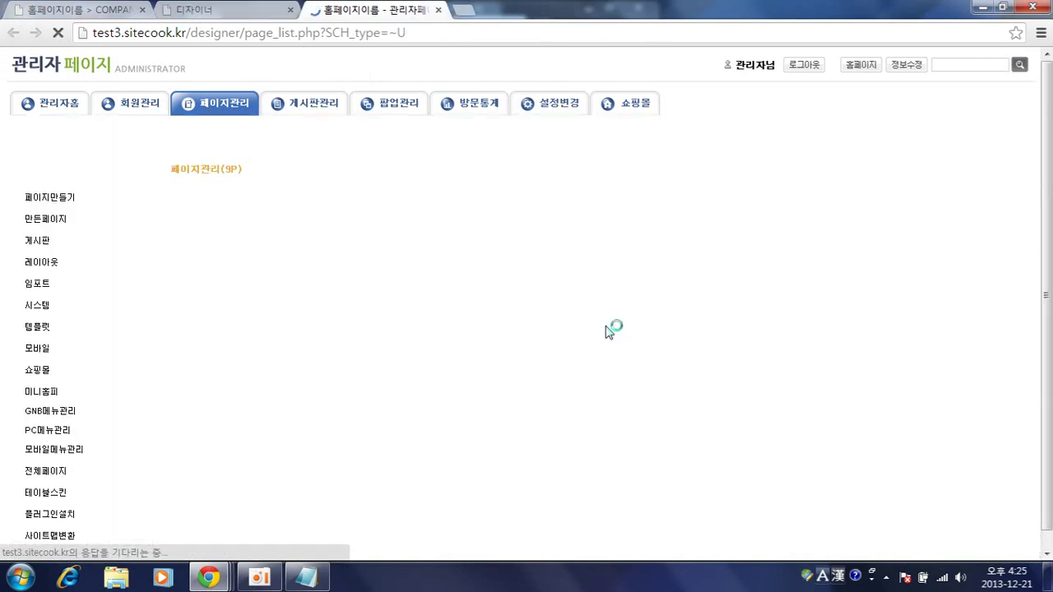
left_click(39, 327)
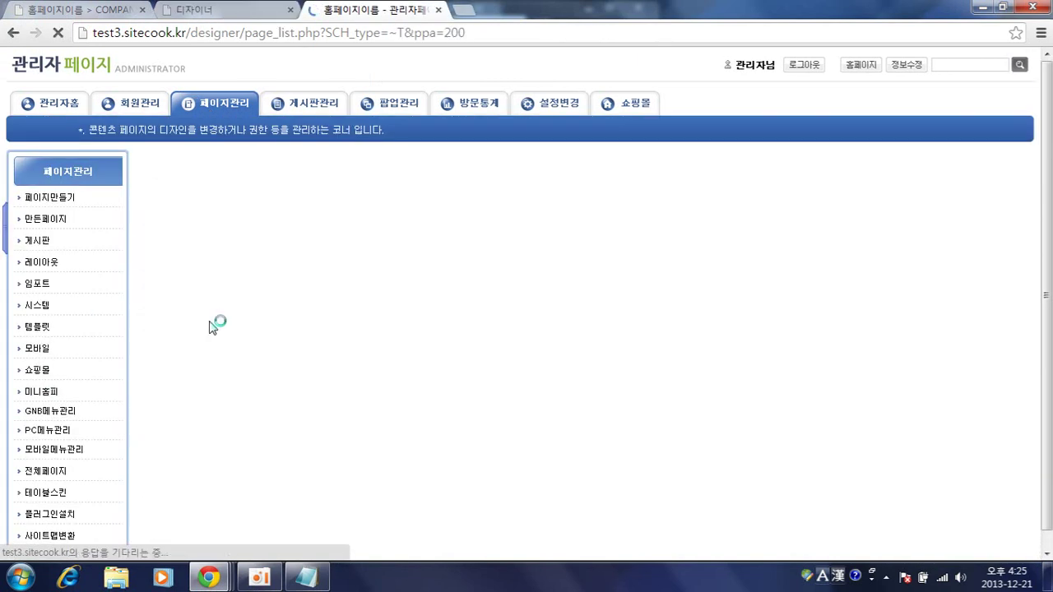
scroll(258, 317, "down", 13)
scroll(258, 317, "down", 3)
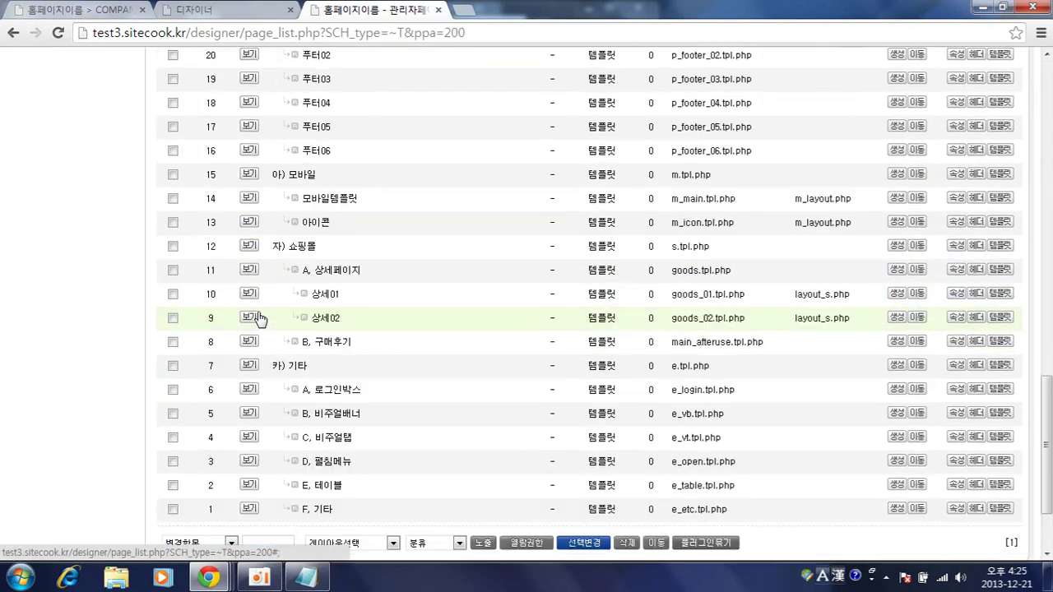
left_click(325, 203)
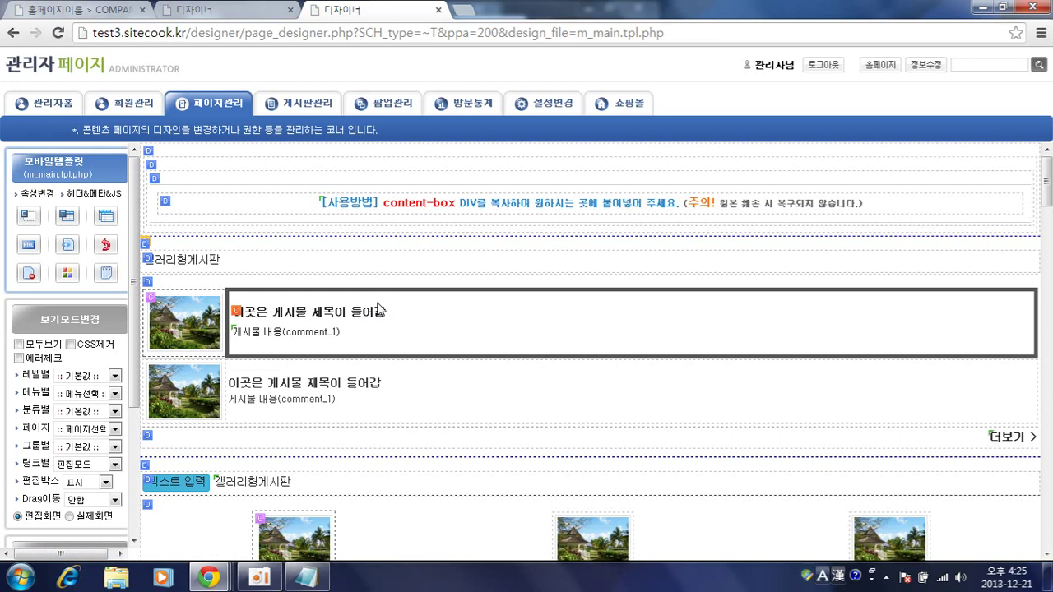
mouse_move(209, 577)
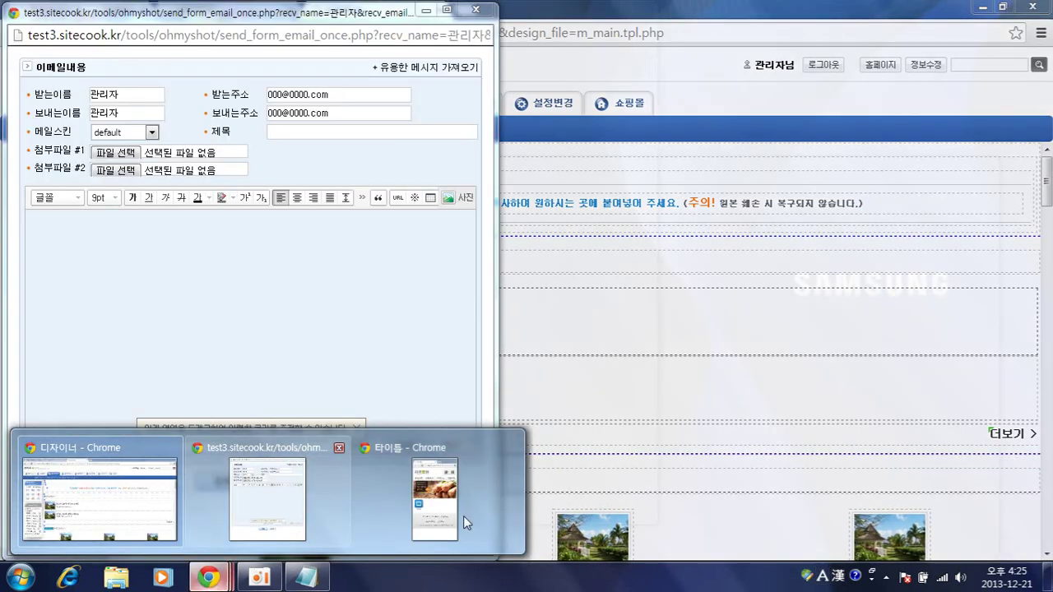
left_click(432, 519)
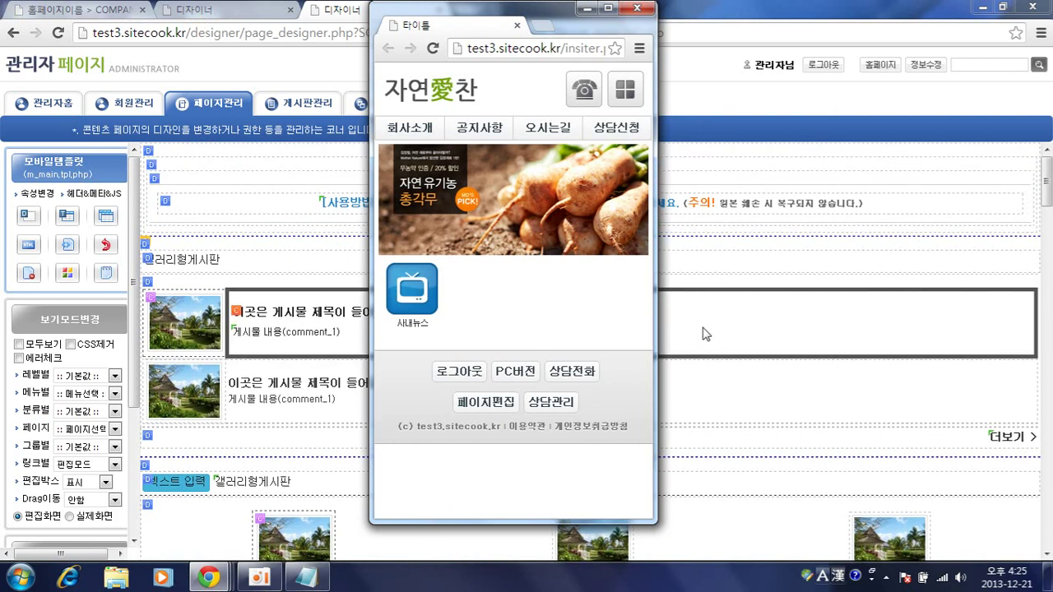
left_click(700, 265)
scroll(533, 192, "down", 5)
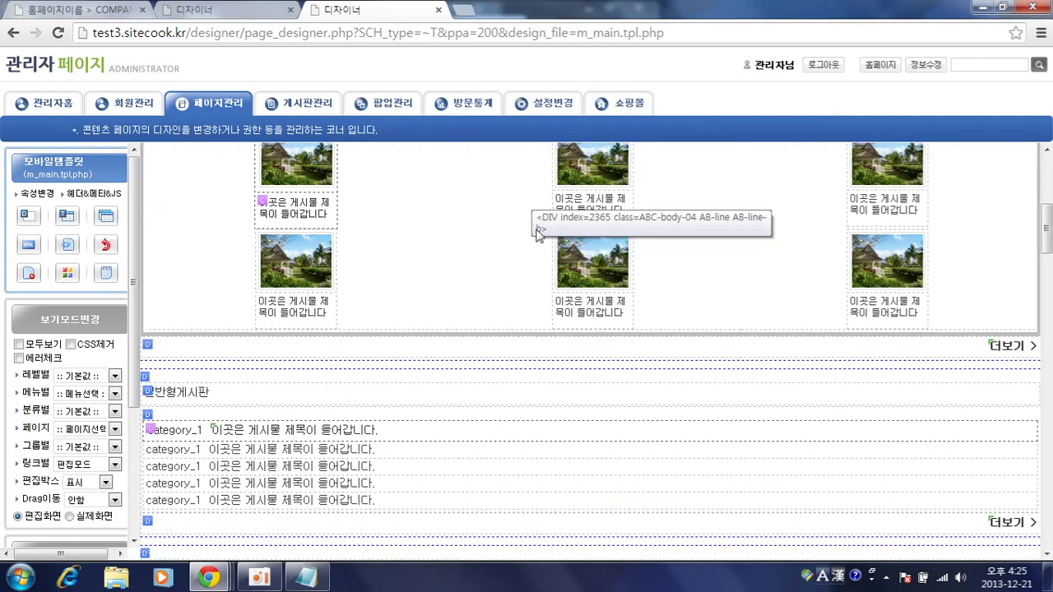
scroll(602, 228, "up", 5)
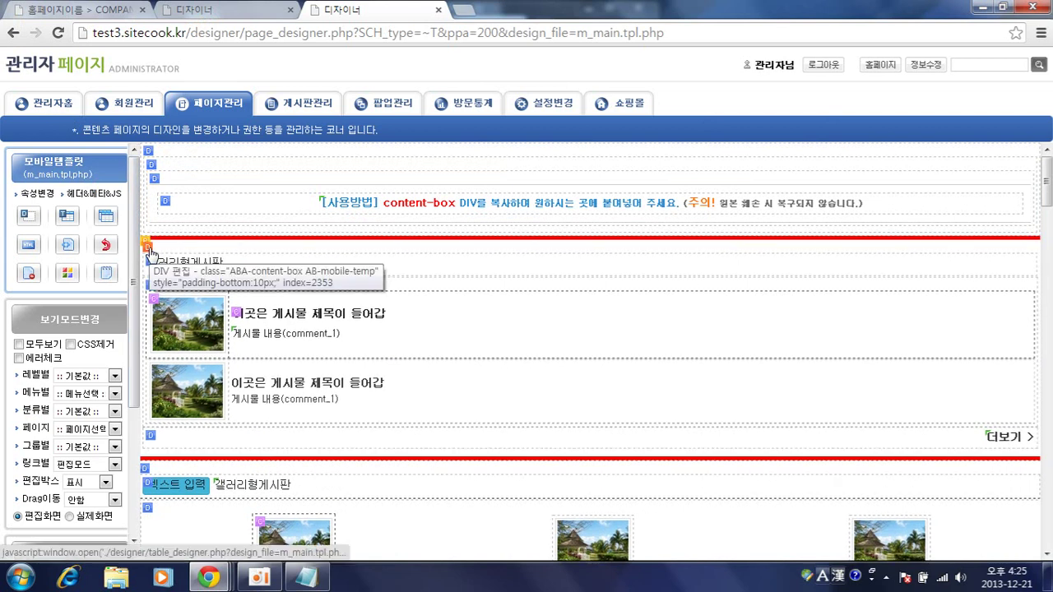
- Copy the 갤러리형게시판 block, then return to the m_home.php designer tab
left_click(149, 250)
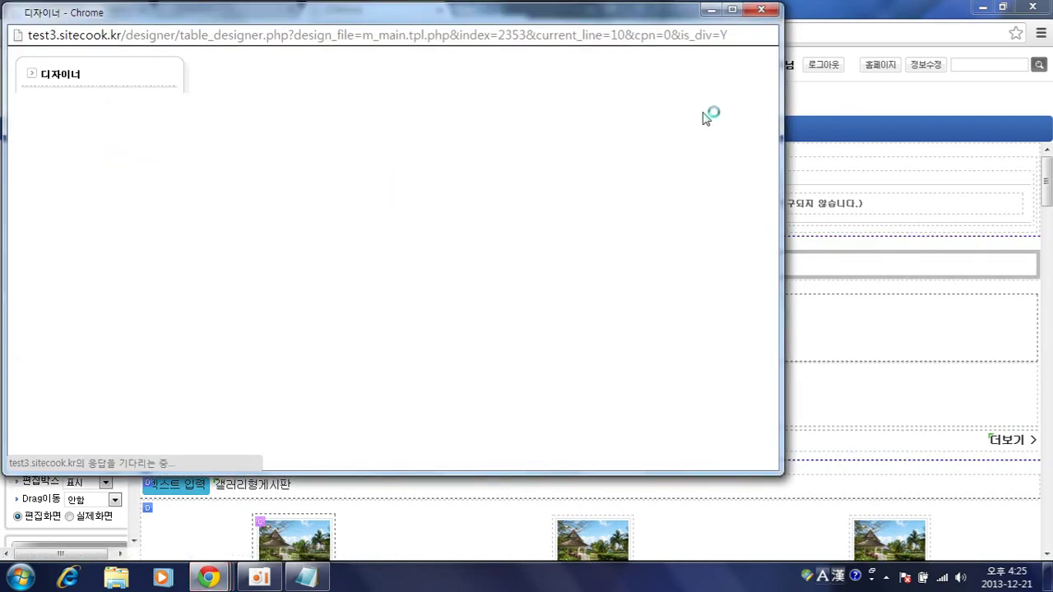
left_click(653, 110)
key("Return")
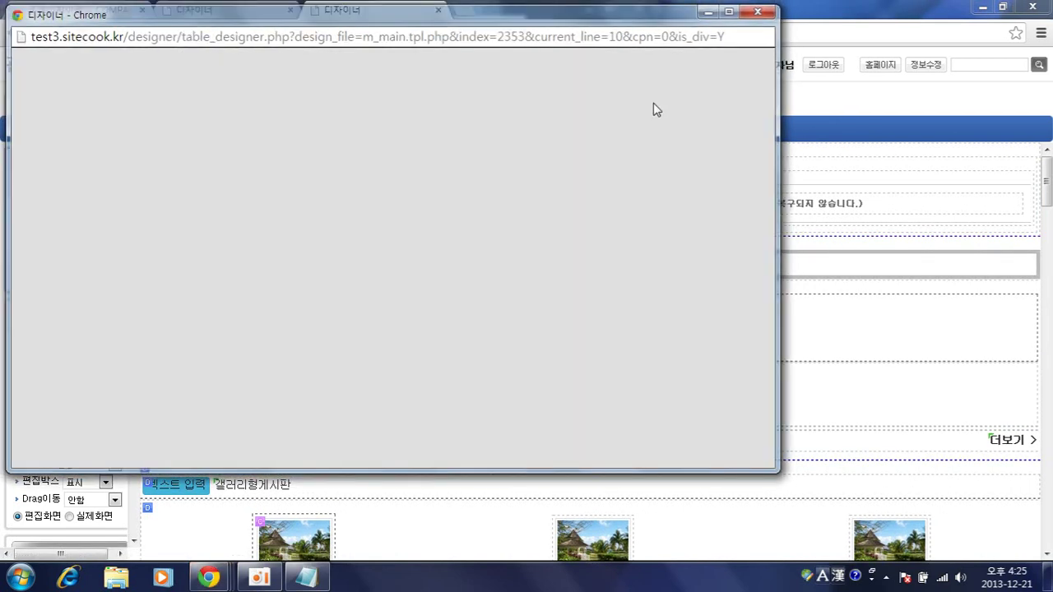
mouse_move(230, 579)
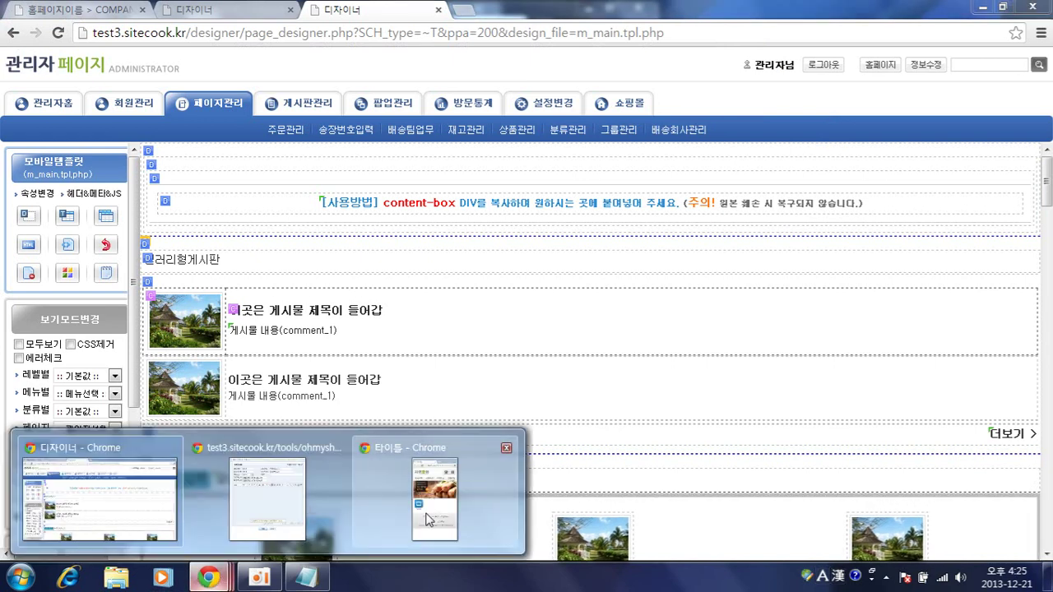
left_click(428, 514)
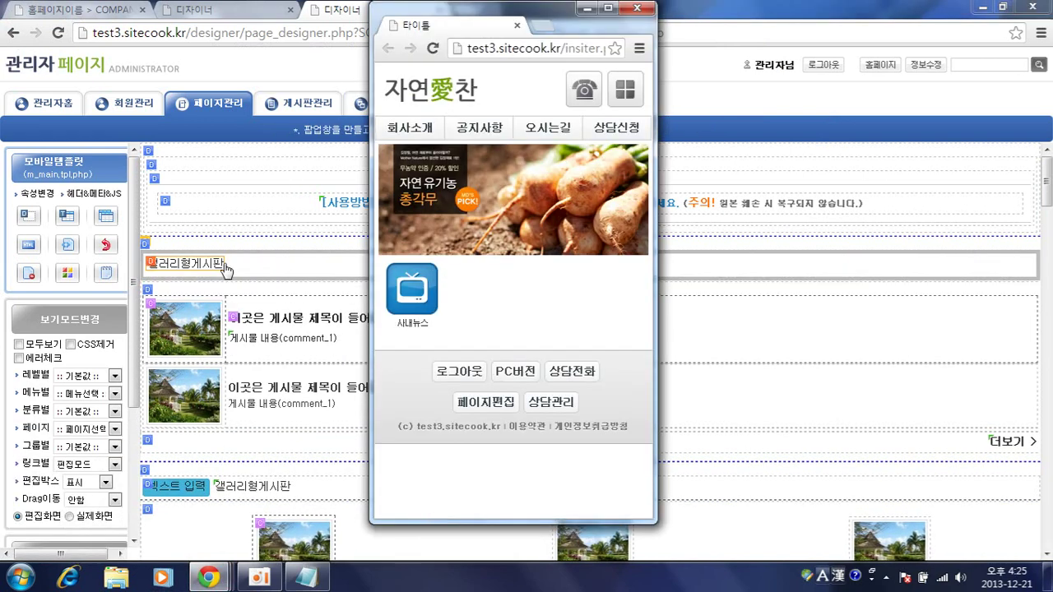
left_click(224, 264)
left_click(218, 10)
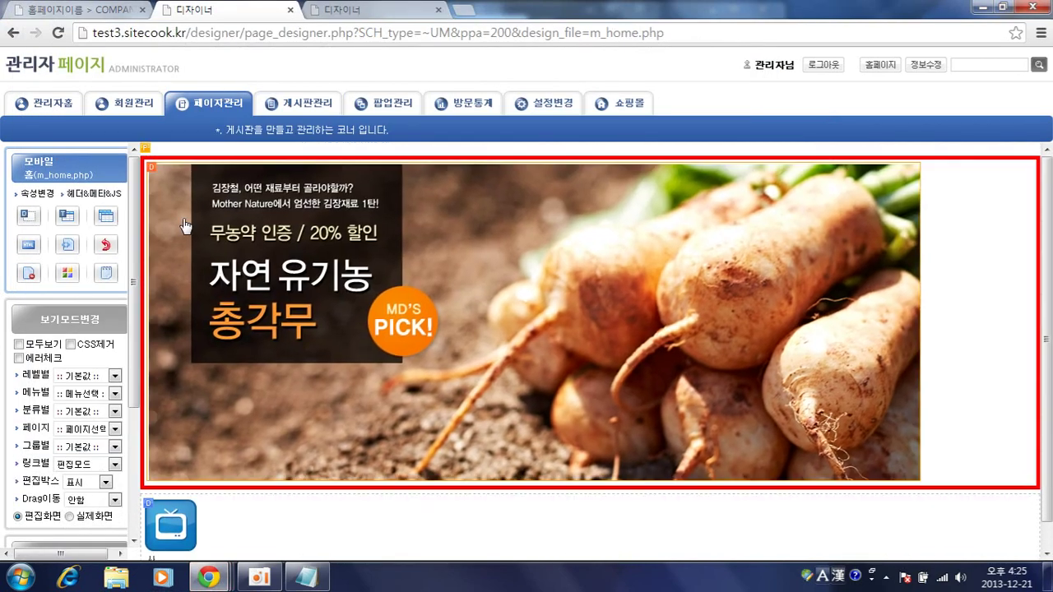
- Paste the copied gallery board block below the radish banner
left_click(151, 170)
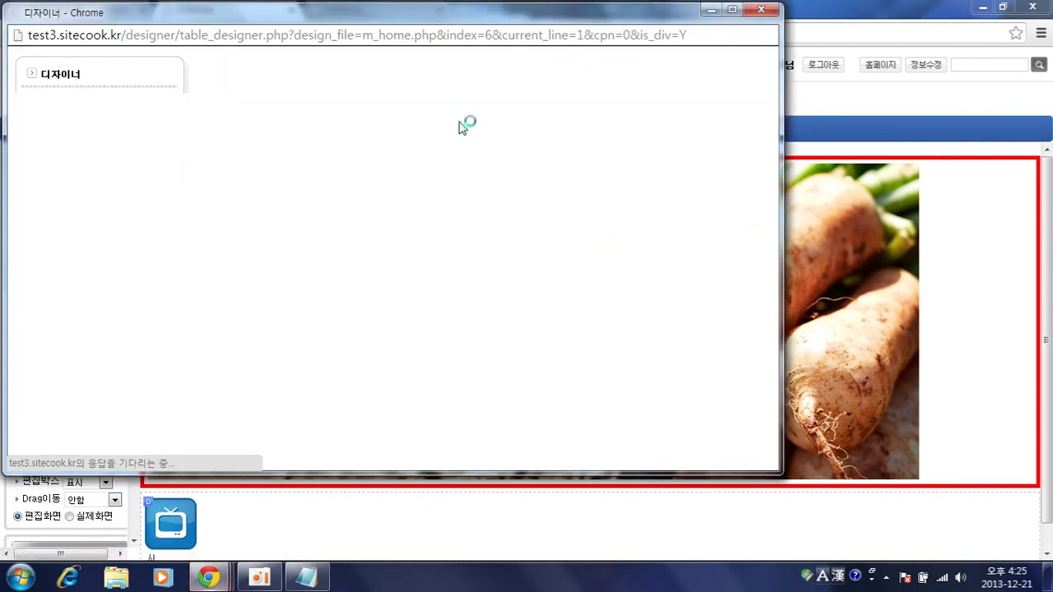
left_click(419, 106)
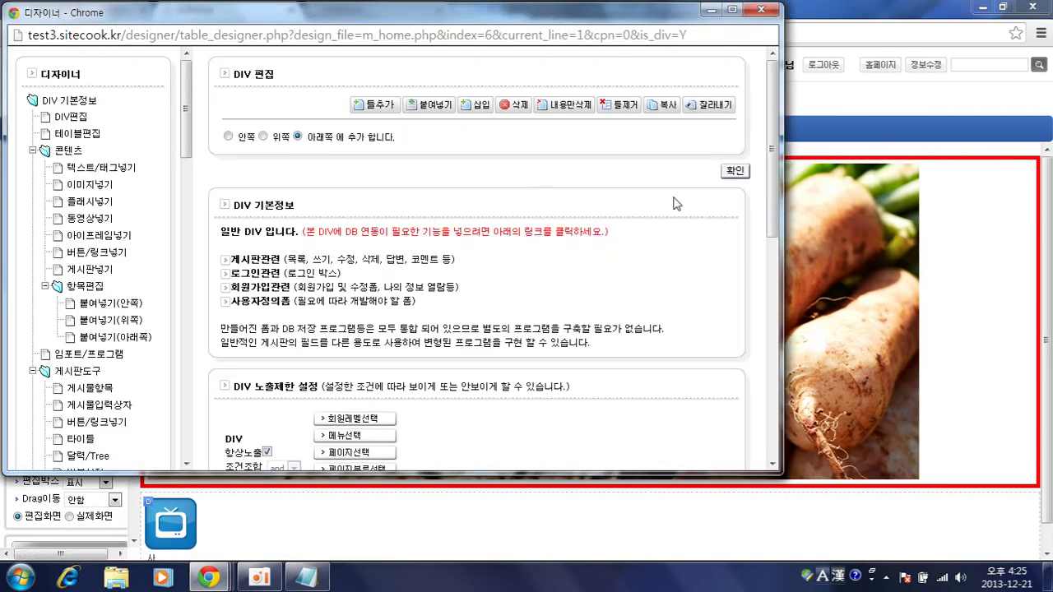
left_click(734, 172)
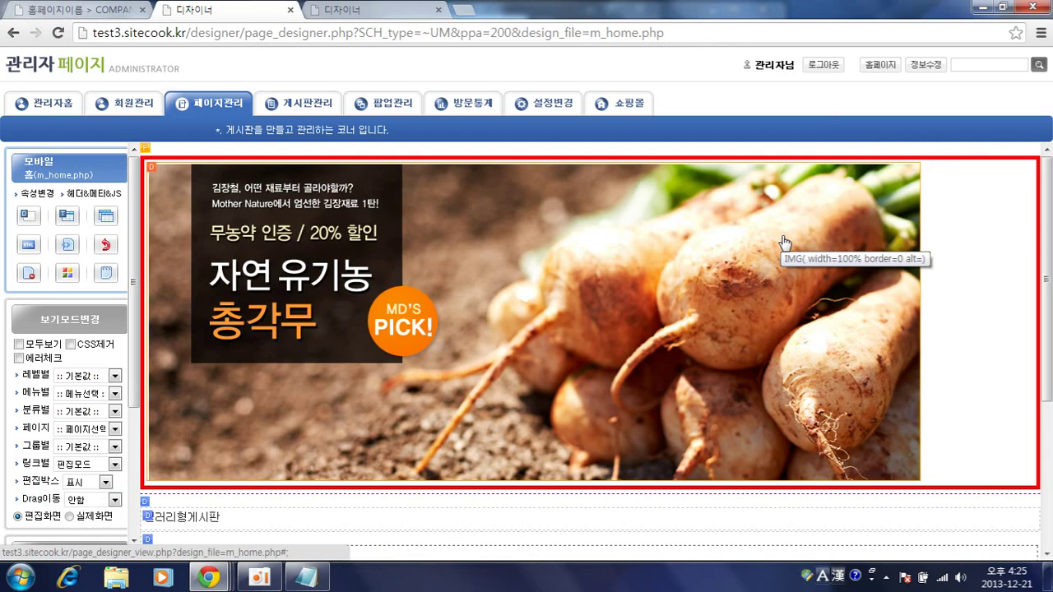
scroll(879, 346, "down", 2)
scroll(879, 345, "down", 1)
- Open the pasted board's settings and pick a board from the 게시판선택 list
left_click(148, 265)
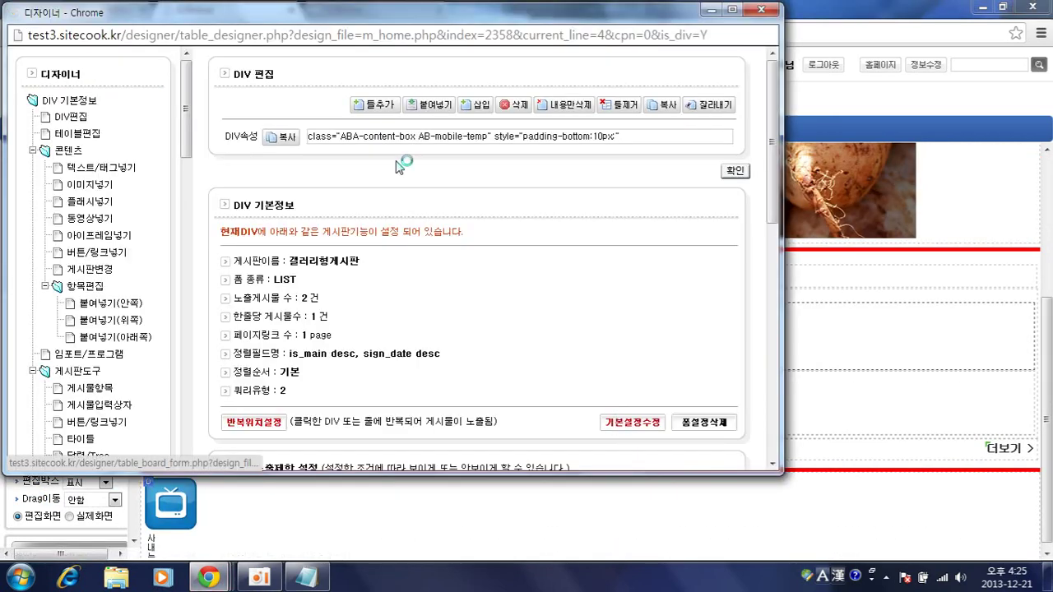
left_click(345, 103)
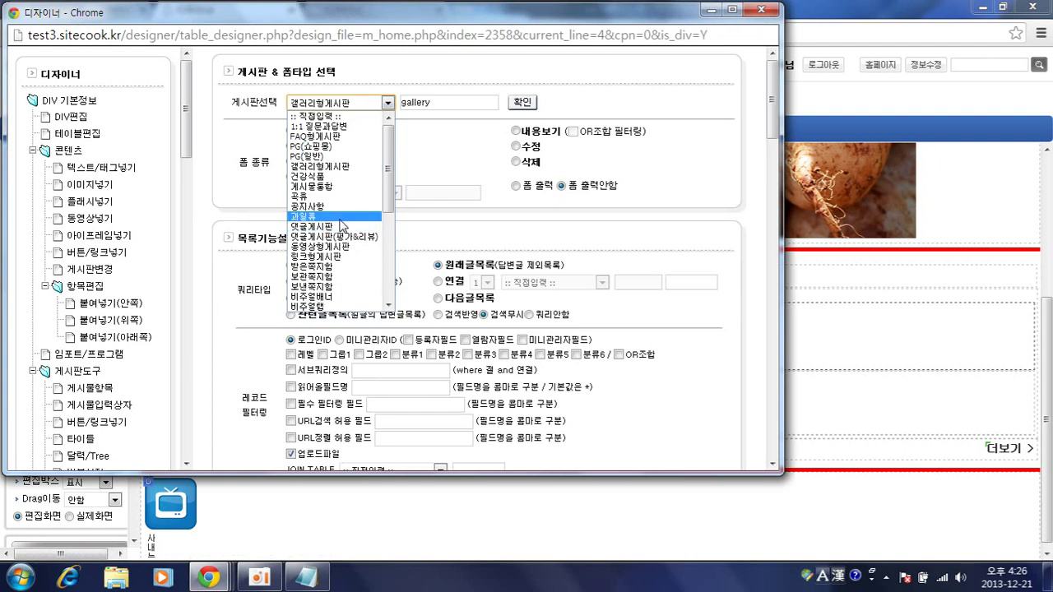
scroll(342, 225, "down", 2)
scroll(354, 268, "down", 4)
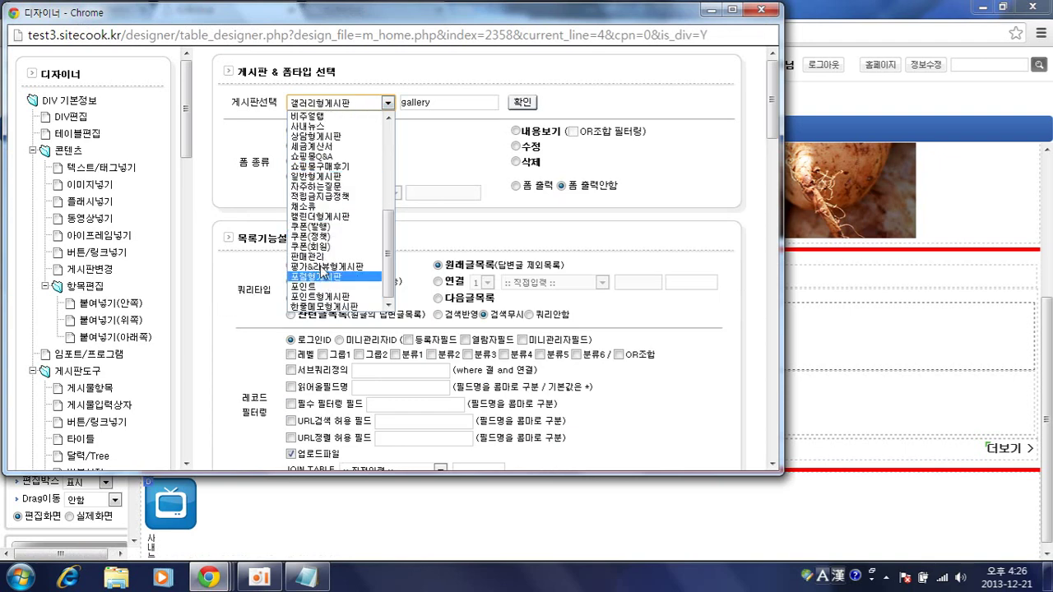
left_click(319, 212)
- Apply the 채소류 board choice and close the block editor window
left_click(522, 102)
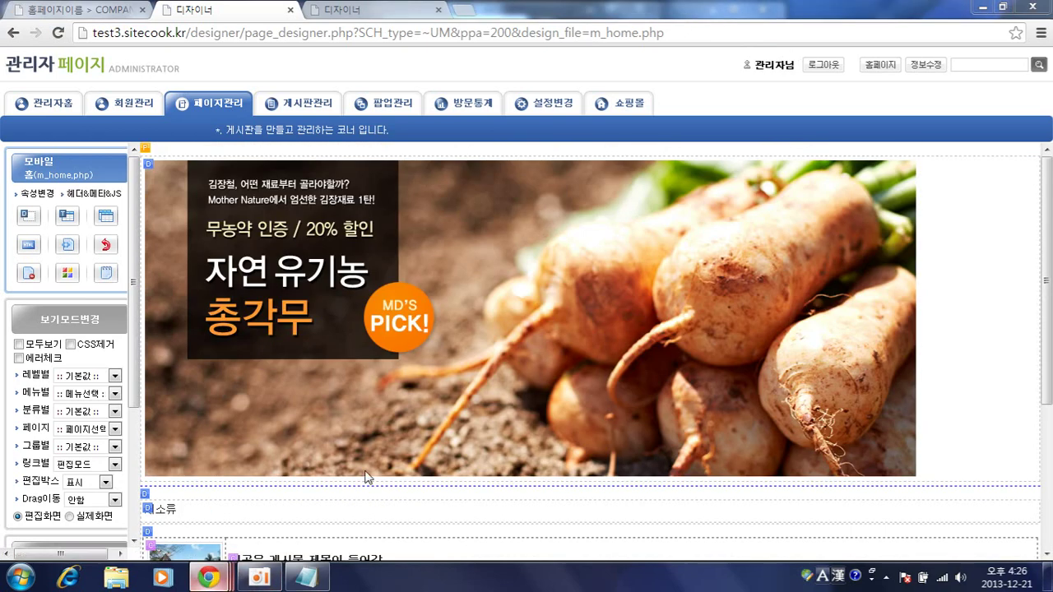
mouse_move(210, 578)
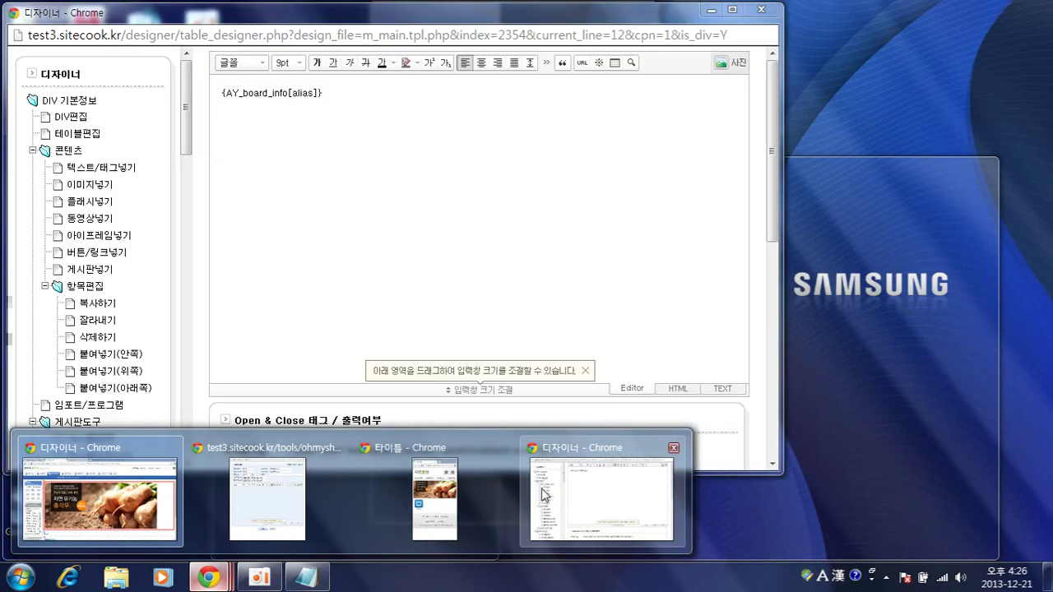
left_click(428, 504)
left_click(762, 9)
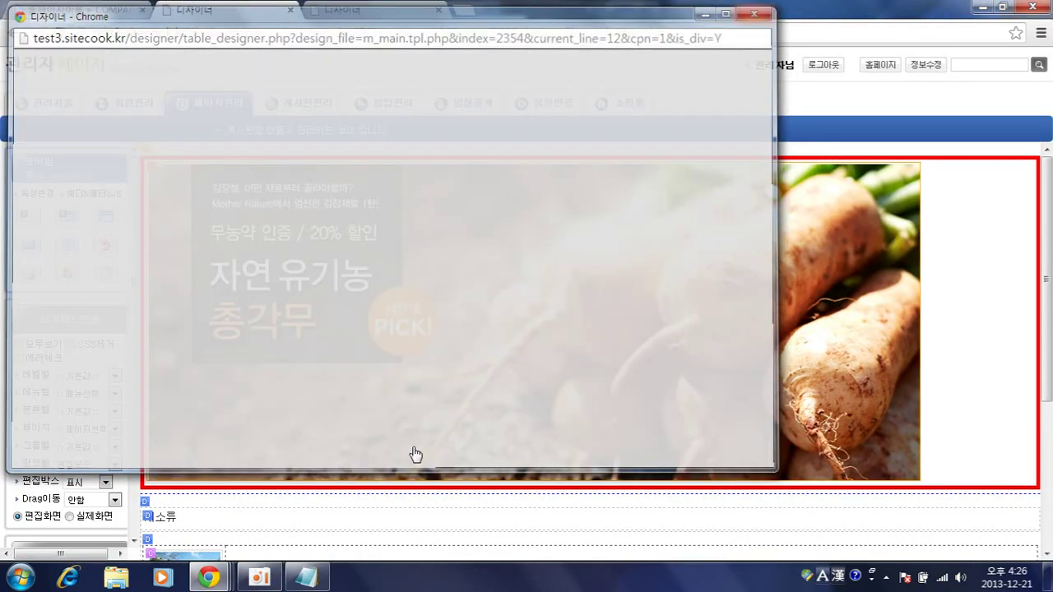
- Check the phone preview, then return to the m_main.tpl.php designer page
mouse_move(210, 578)
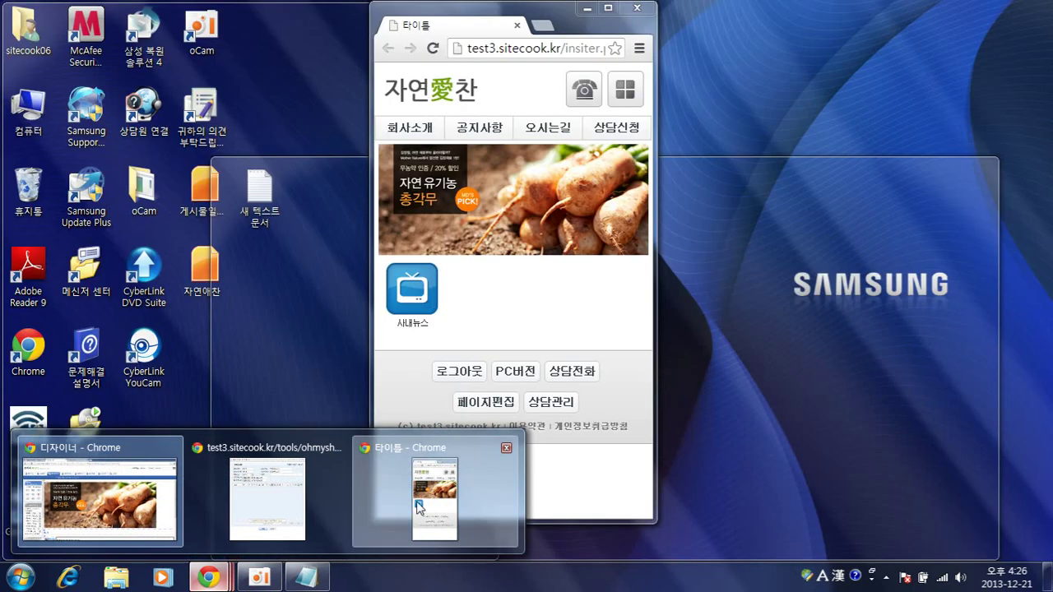
left_click(436, 498)
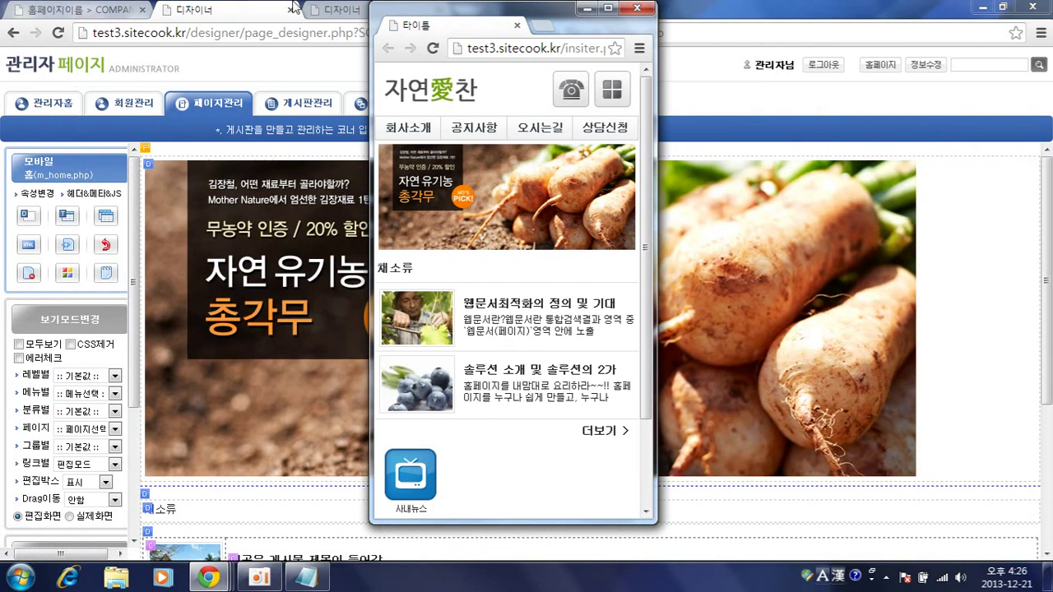
left_click(333, 10)
scroll(436, 244, "down", 15)
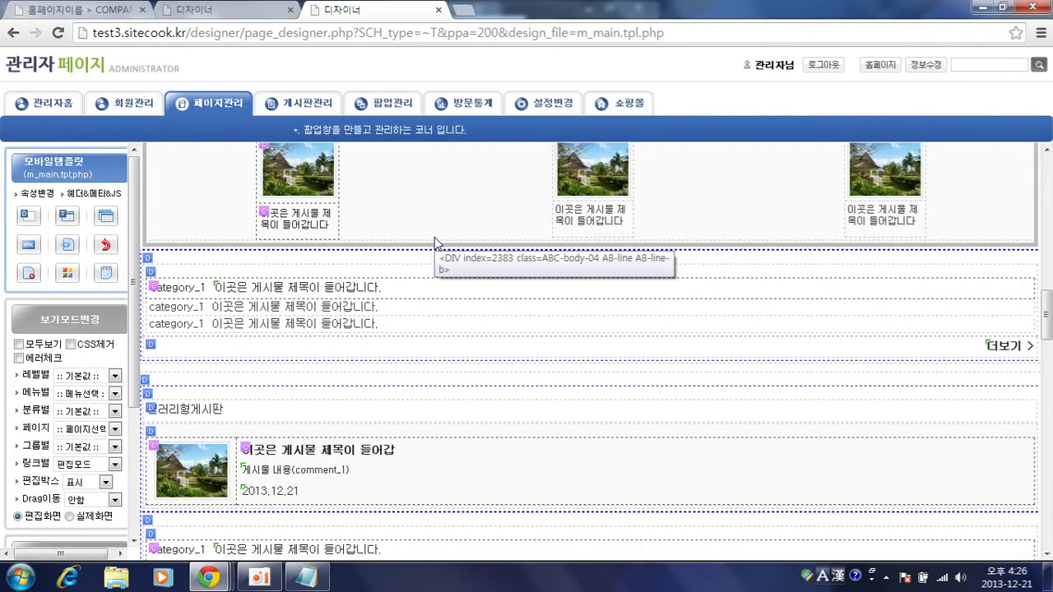
scroll(436, 243, "down", 5)
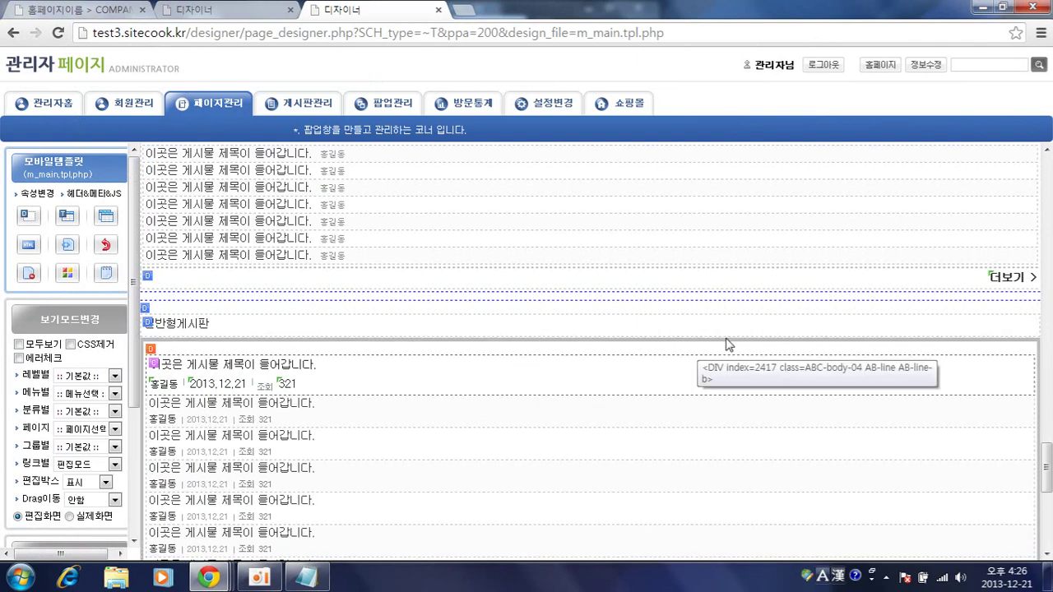
scroll(727, 345, "up", 10)
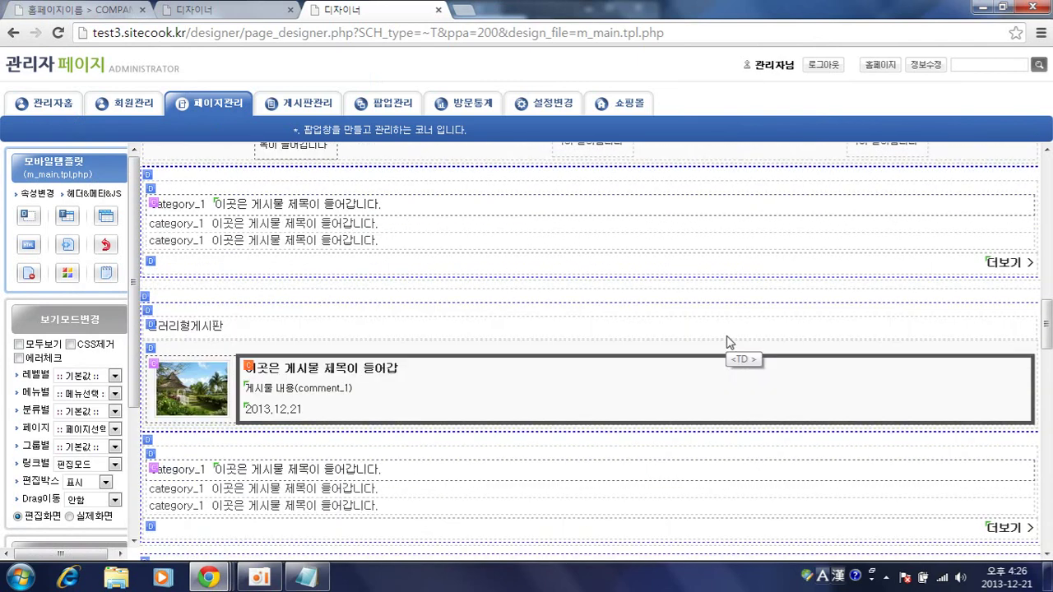
mouse_move(209, 577)
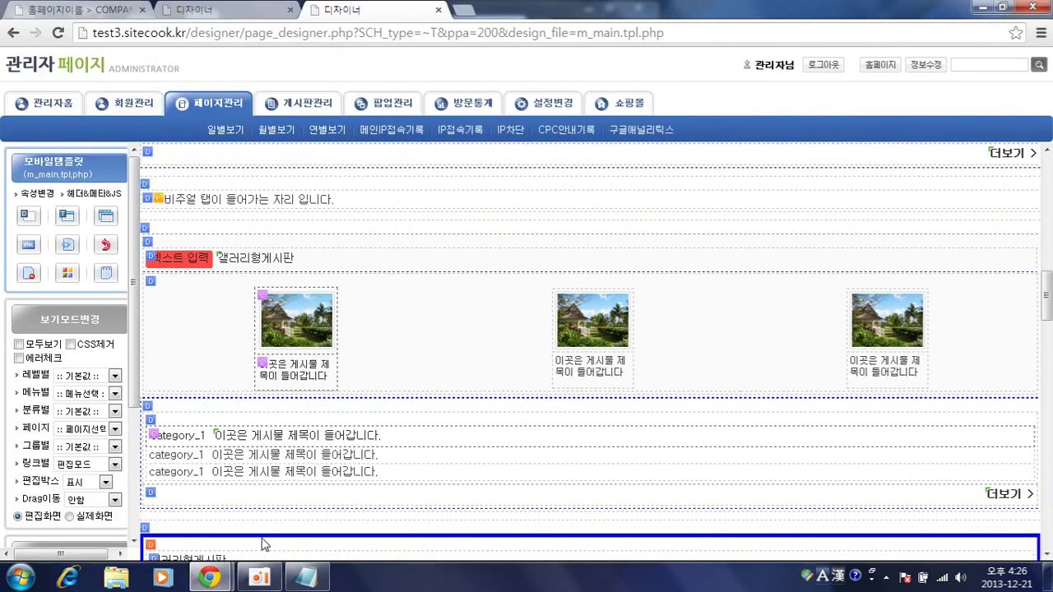
left_click(336, 488)
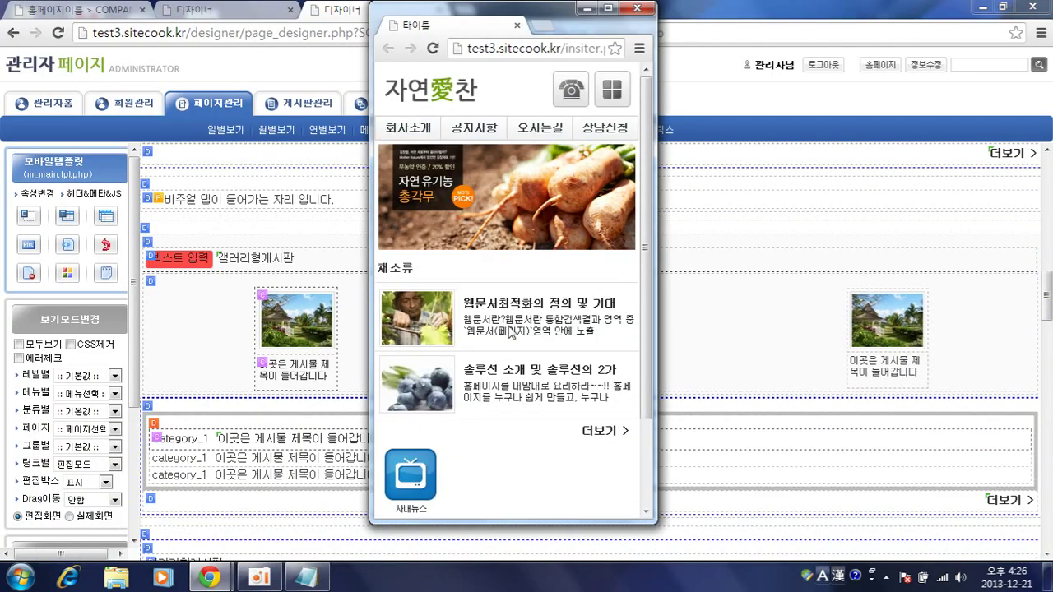
scroll(406, 474, "down", 3)
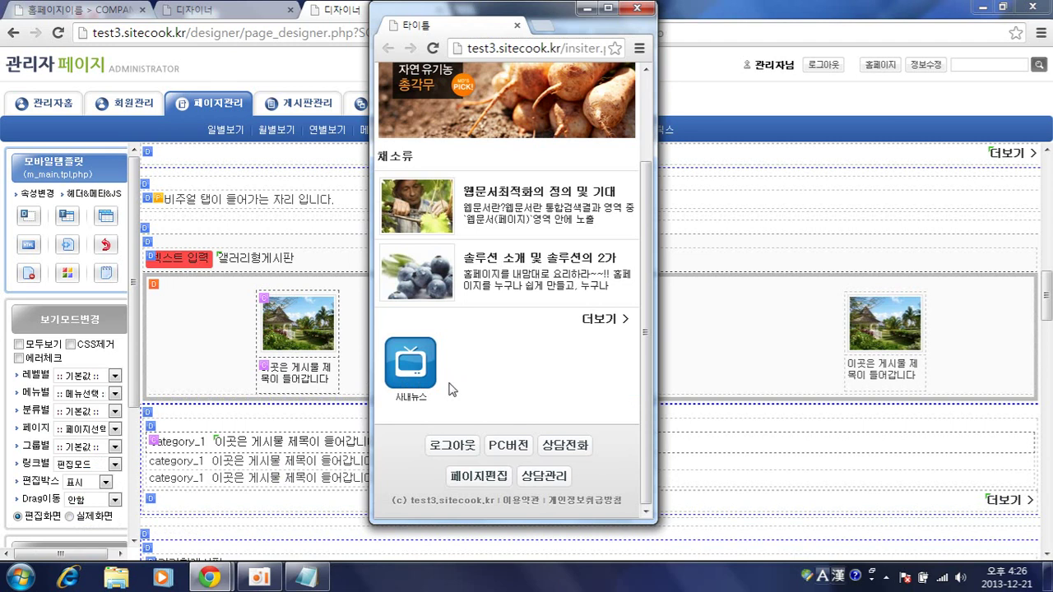
left_click(710, 406)
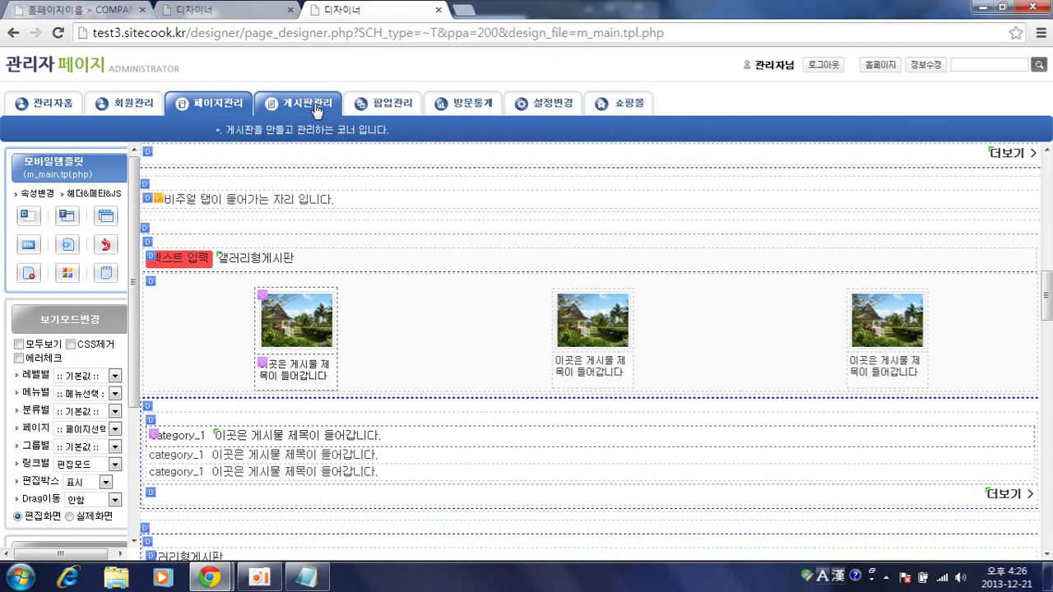
- Save the 공지사항 board's settings with 모바일노출 enabled in 게시판관리
left_click(327, 95)
left_click(510, 9)
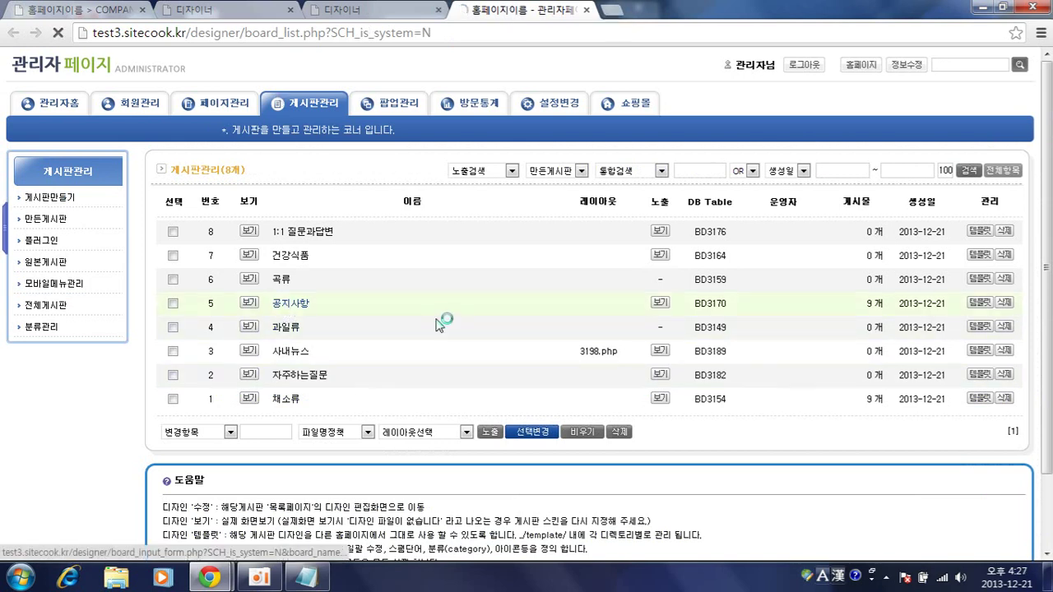
left_click(287, 304)
left_click(333, 254)
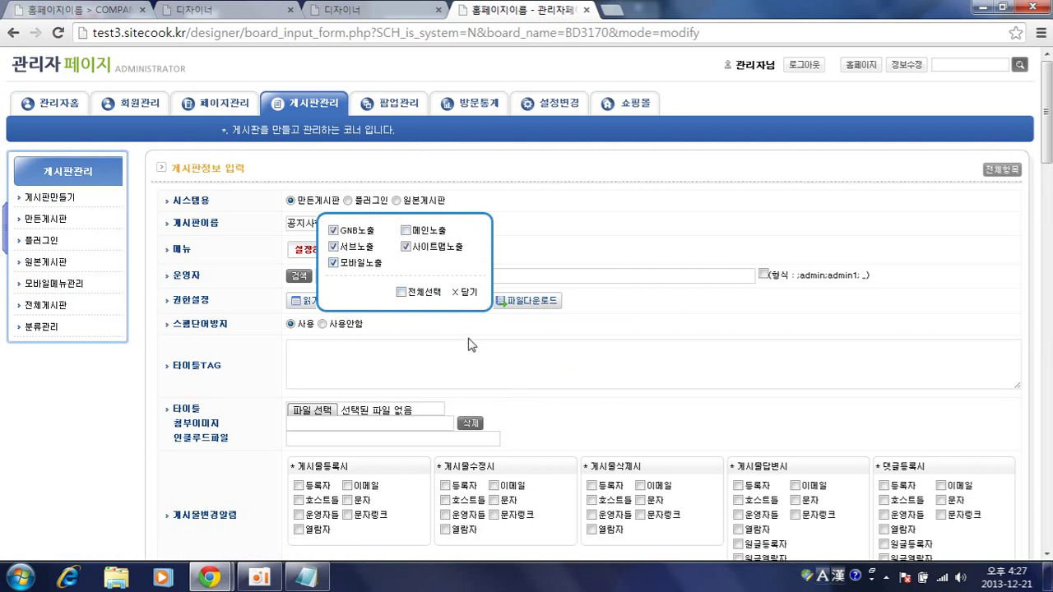
scroll(467, 338, "down", 20)
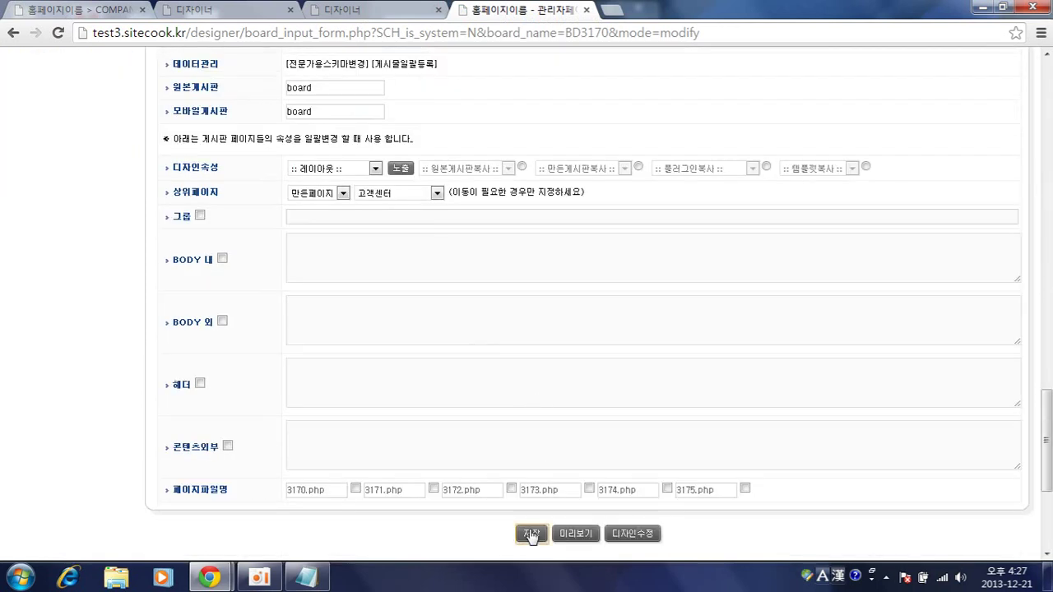
left_click(532, 534)
- Check that the phone preview shows a 공지사항 icon beside 사내뉴스
mouse_move(380, 508)
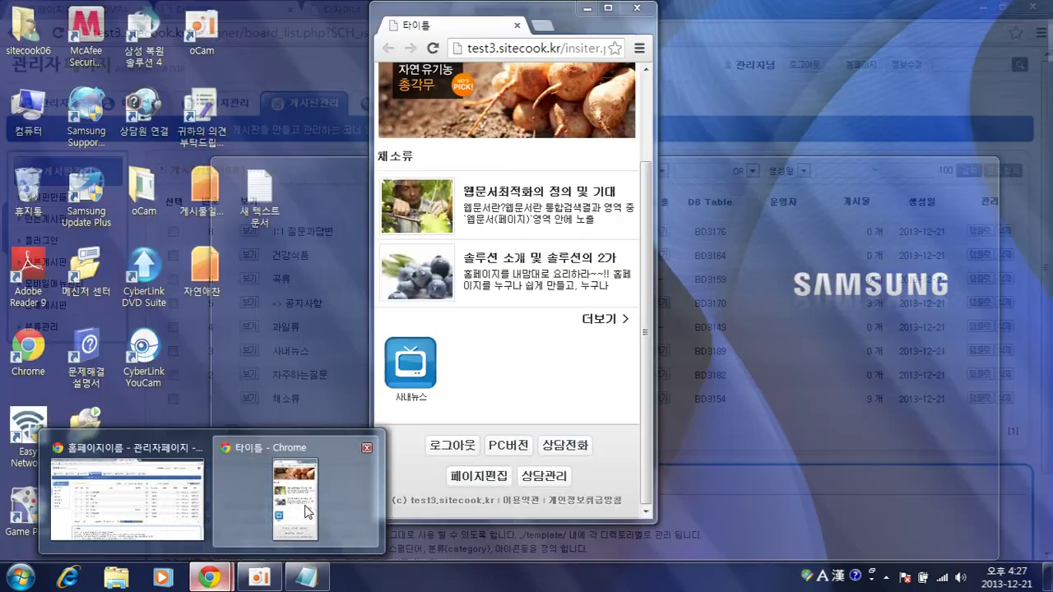
left_click(307, 505)
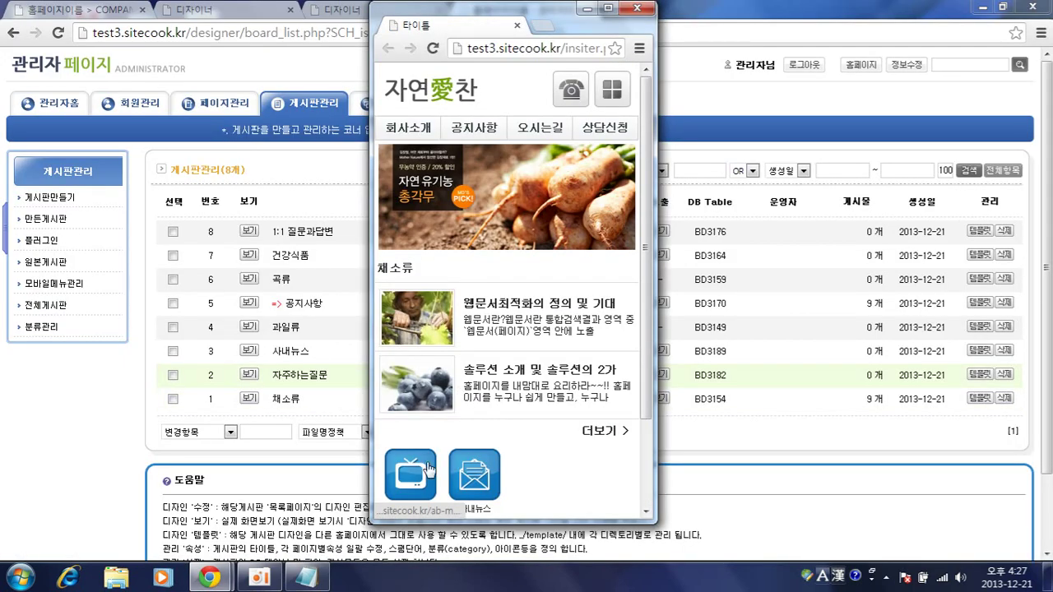
scroll(427, 465, "down", 2)
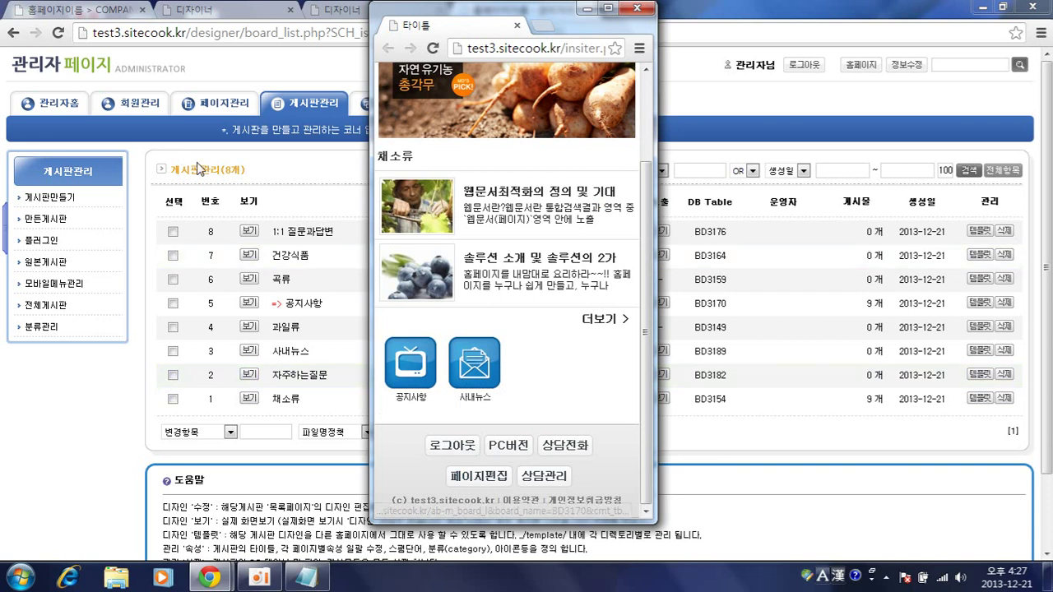
left_click(320, 301)
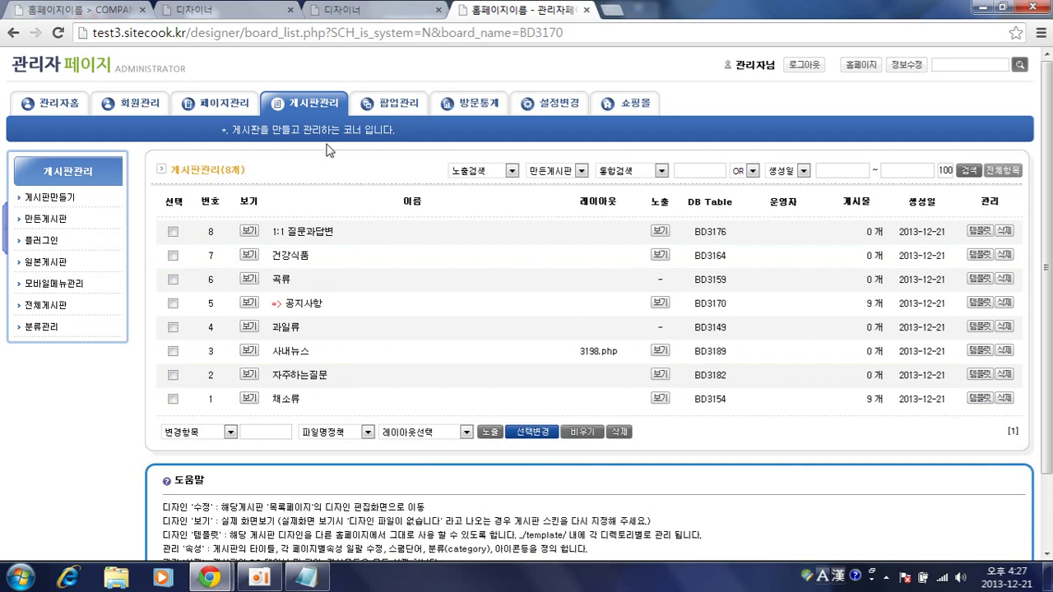
- List the mobile pages in 페이지관리 and start a new sub-page under 모바일홈
left_click(215, 103)
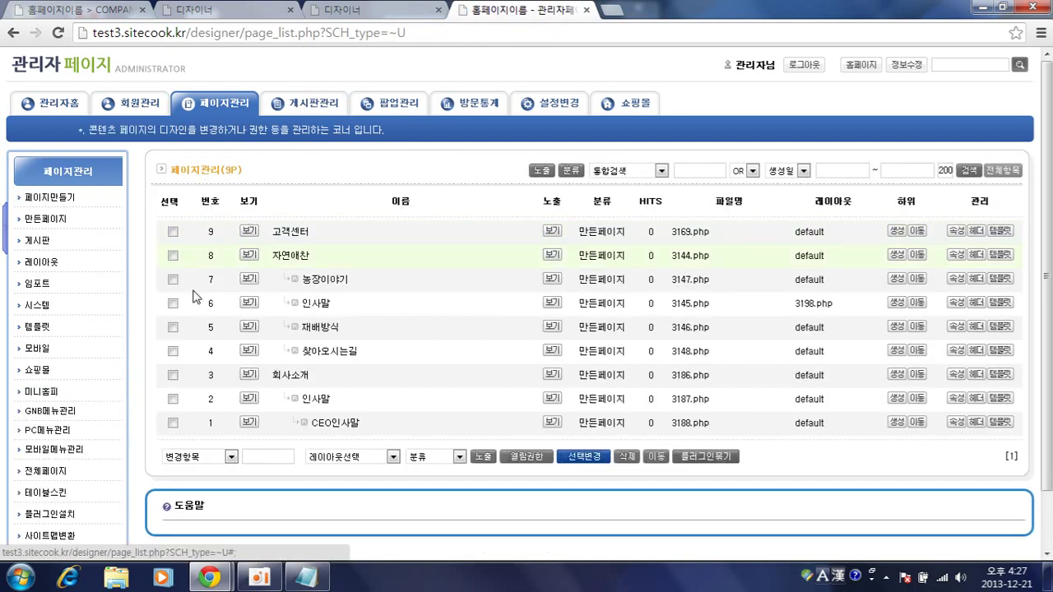
left_click(37, 348)
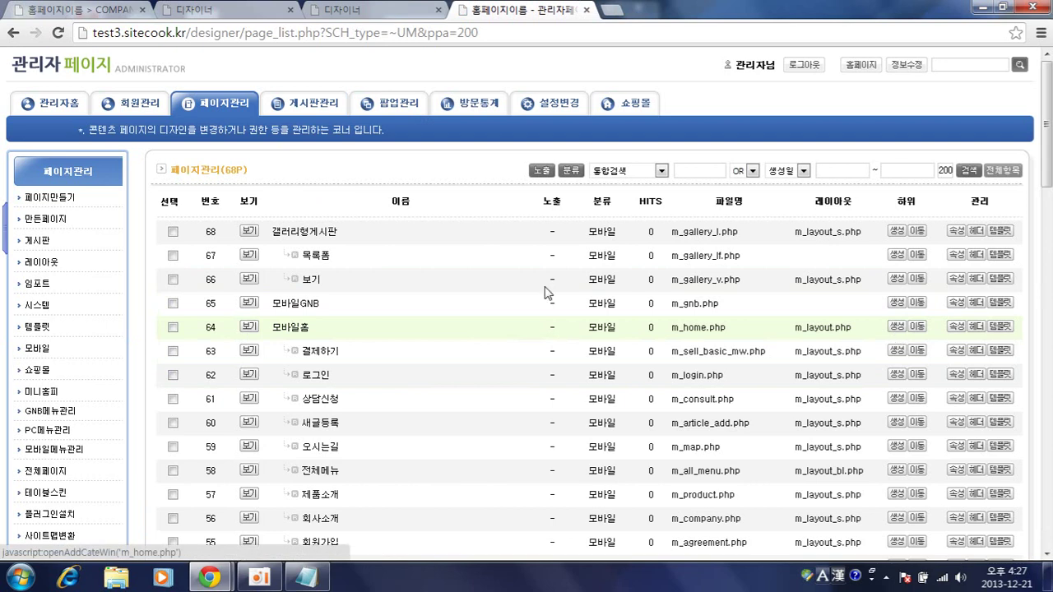
mouse_move(210, 578)
left_click(247, 535)
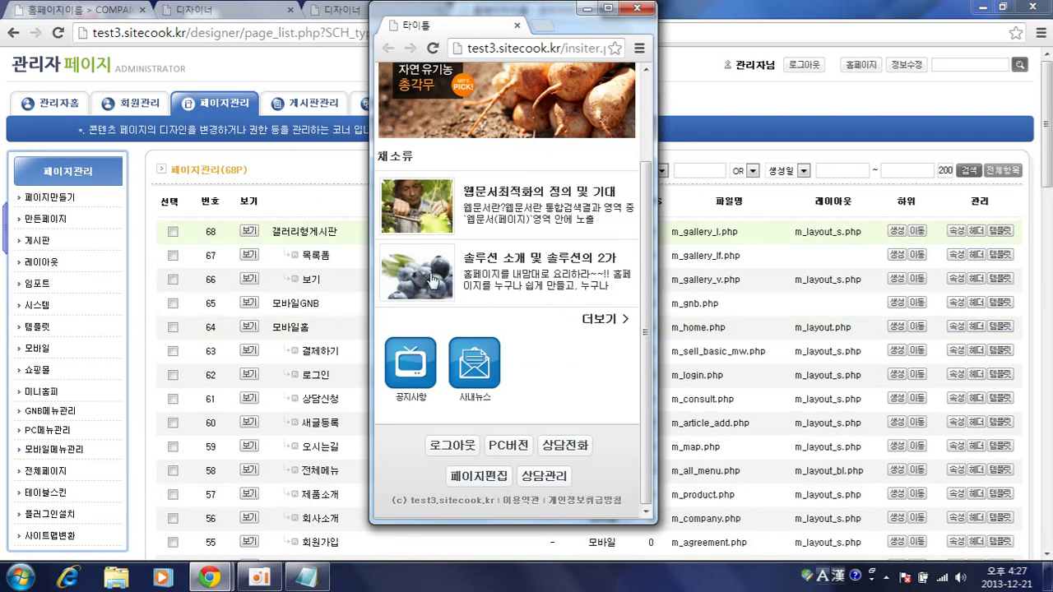
left_click(354, 257)
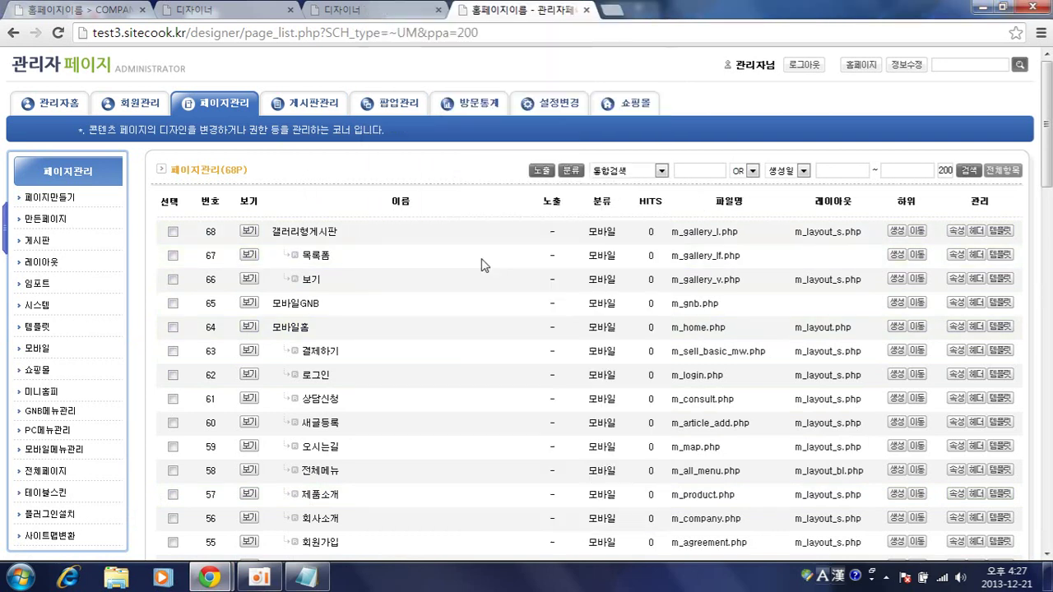
left_click(895, 328)
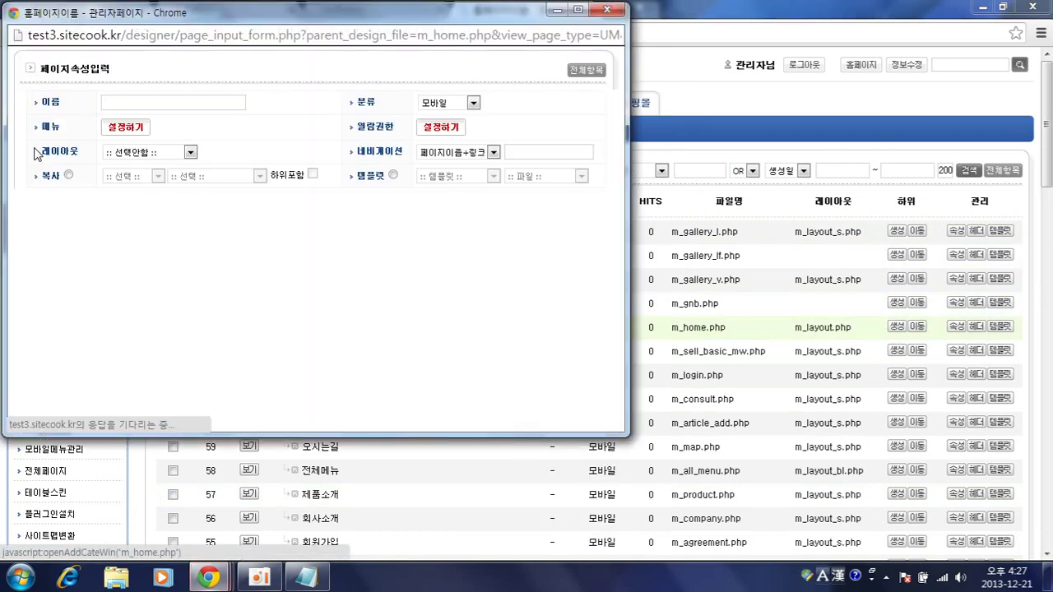
- Name the new page 페이지교육, enable 모바일노출, and save it as 3200.php
left_click(134, 100)
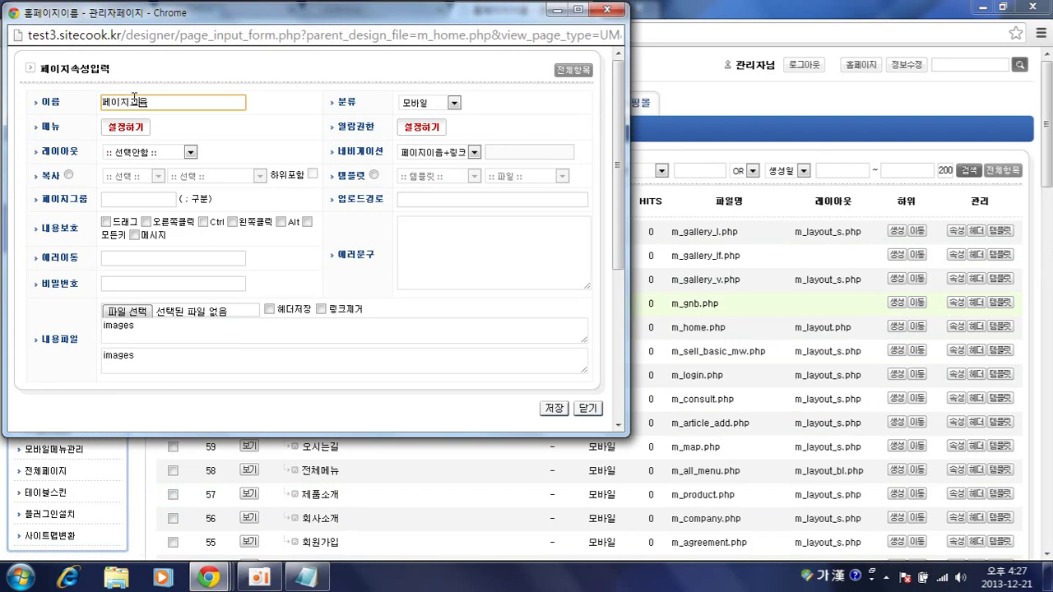
left_click(130, 132)
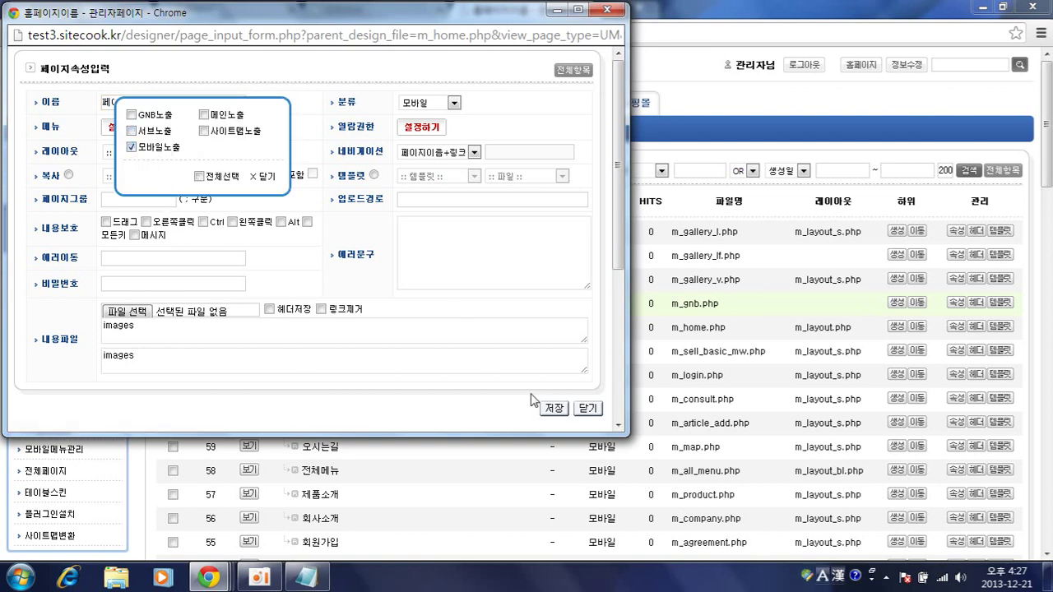
left_click(545, 414)
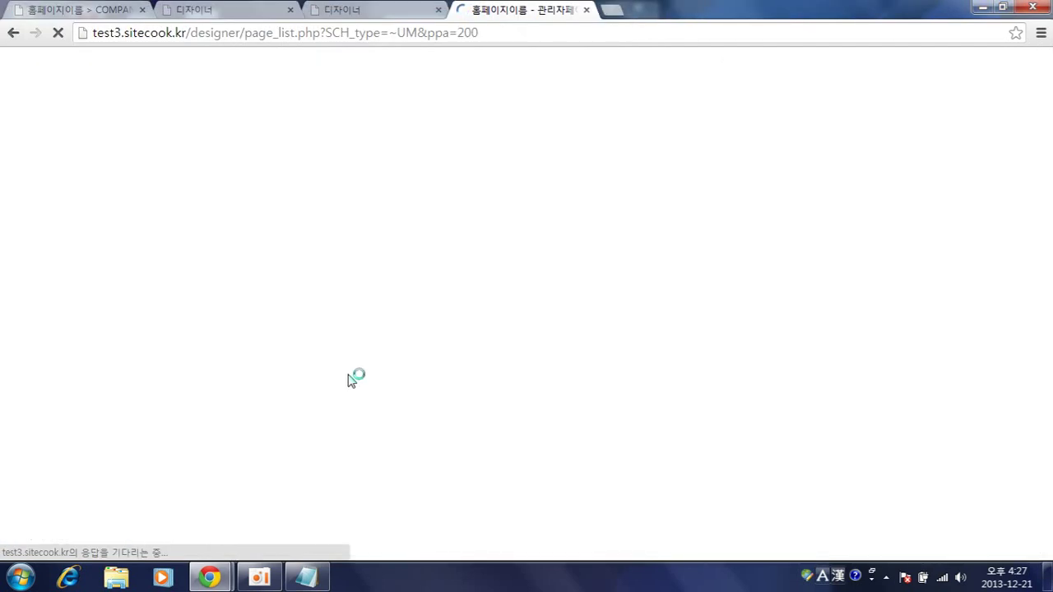
scroll(347, 380, "down", 2)
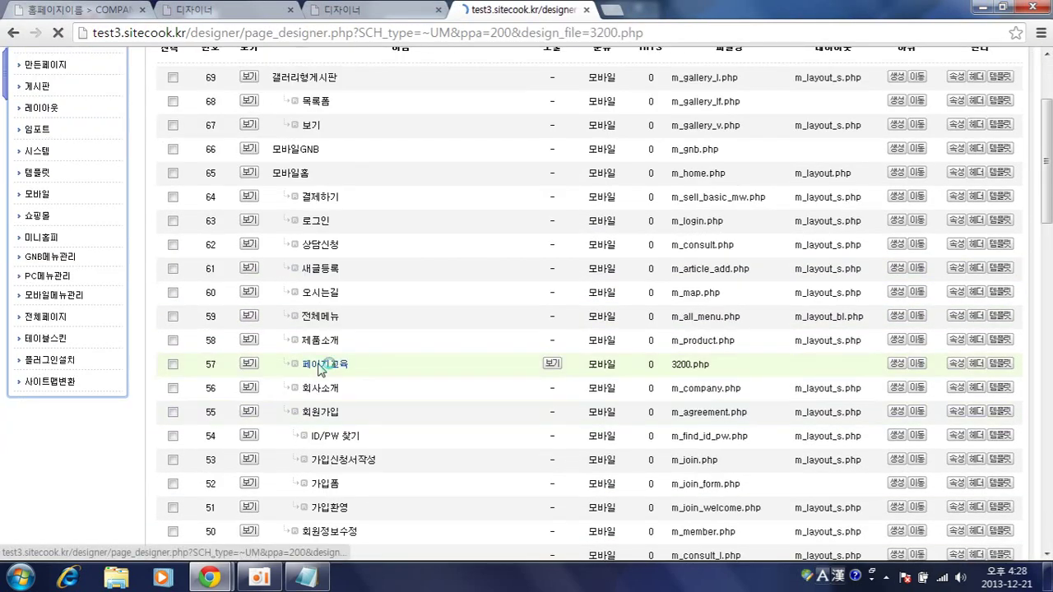
- Open 페이지교육 and set its attributes to copy the mobile 회사소개 page, then save
left_click(336, 365)
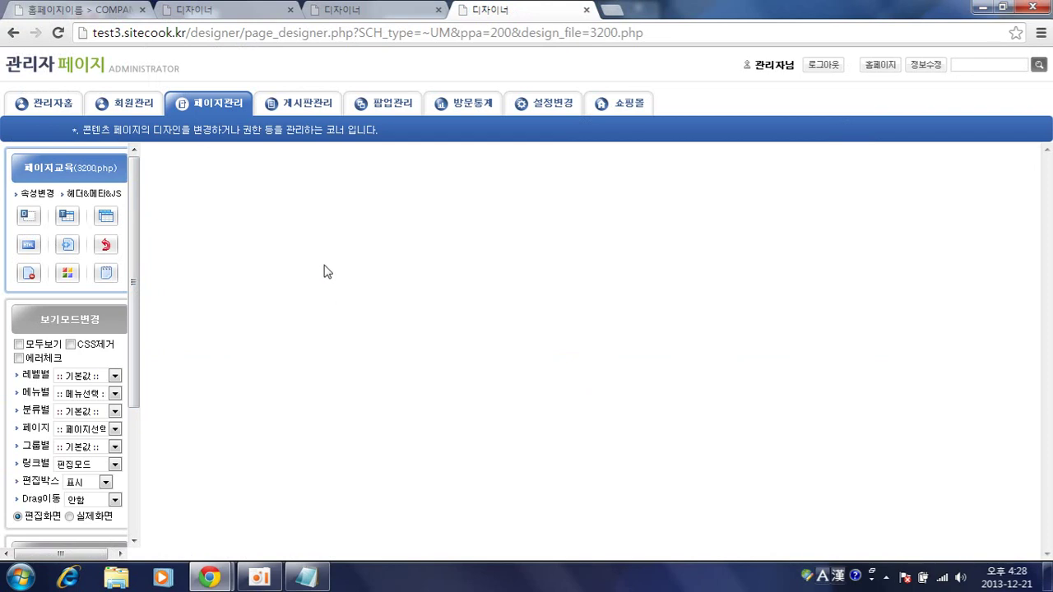
left_click(40, 197)
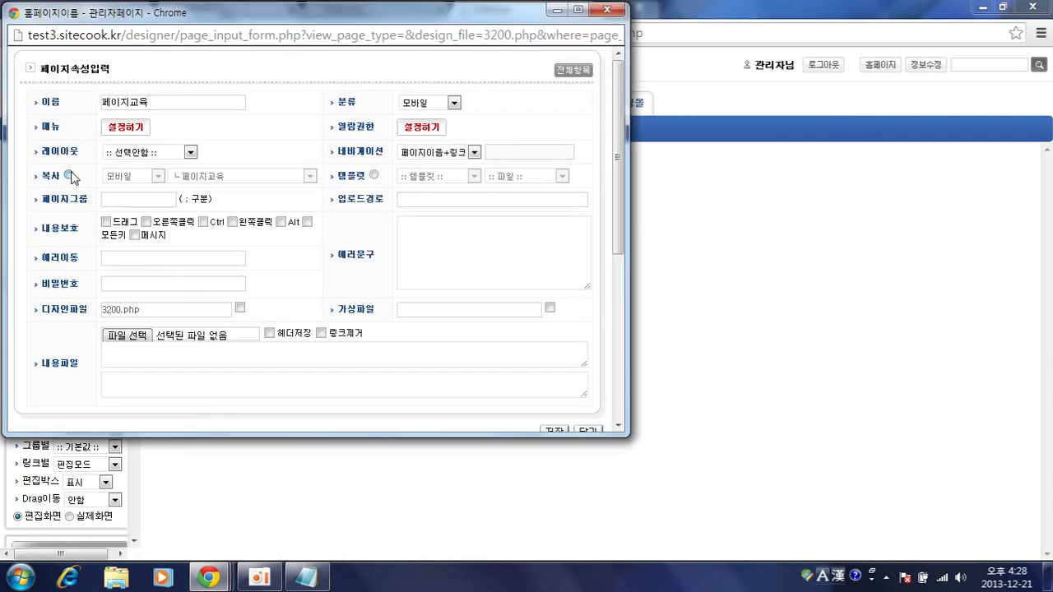
left_click(70, 176)
left_click(136, 176)
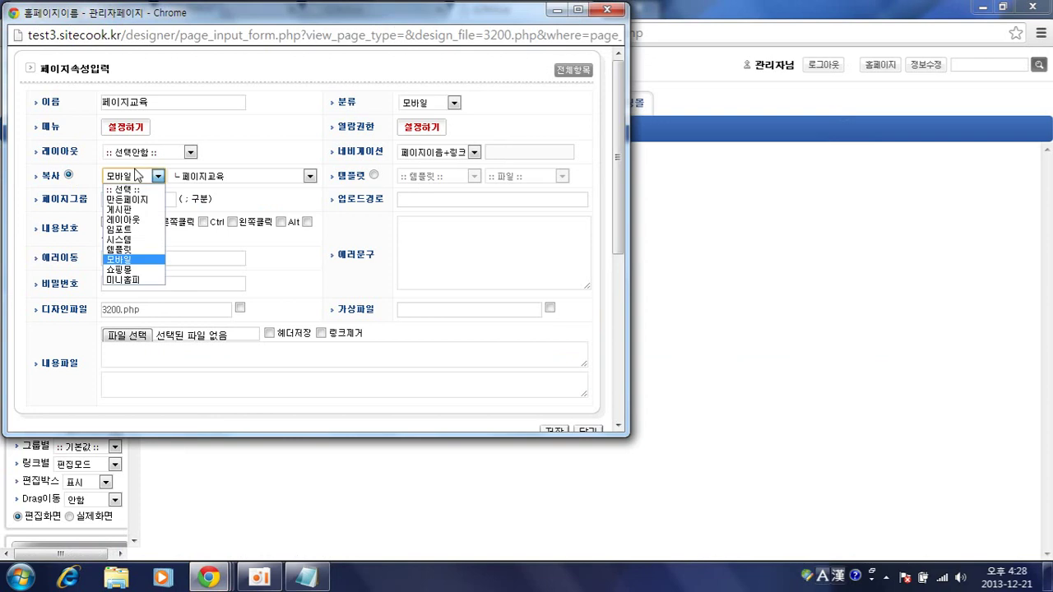
left_click(127, 260)
left_click(208, 176)
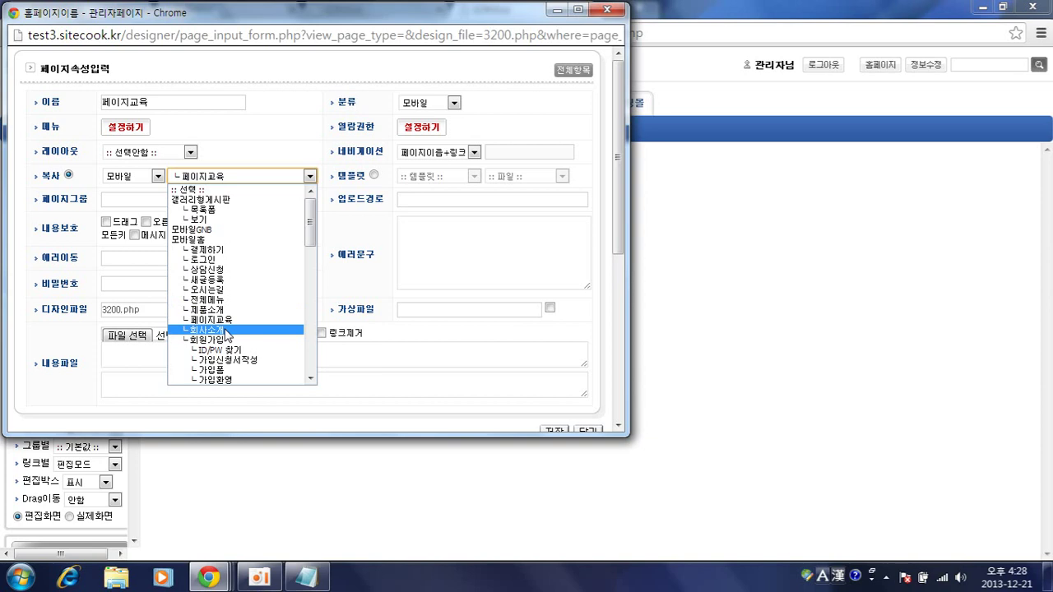
left_click(227, 330)
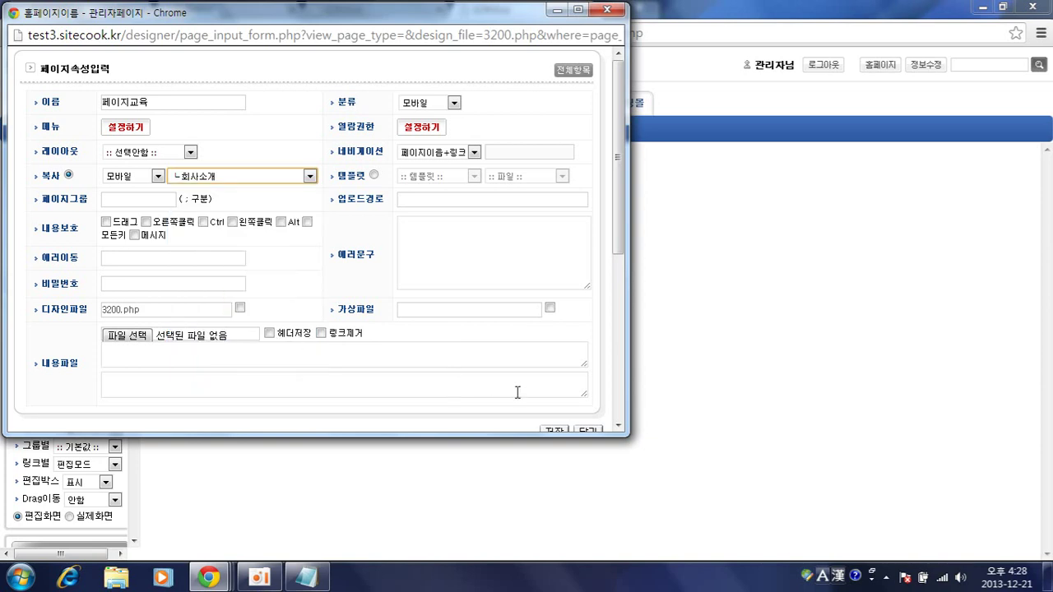
left_click(556, 431)
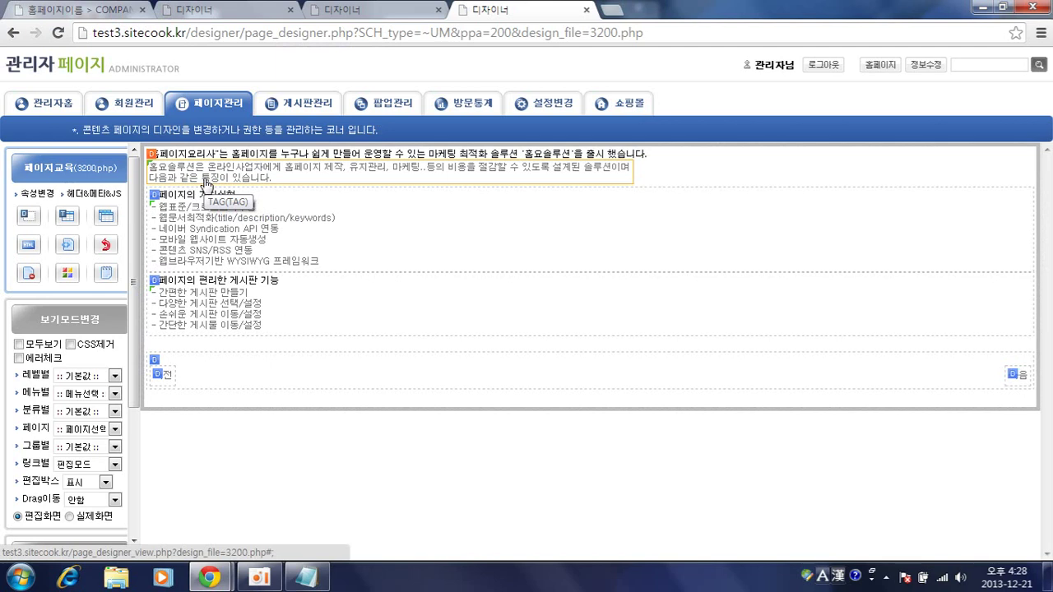
- Replace the top block's editor text with 페이지주말교육입니다
left_click(206, 182)
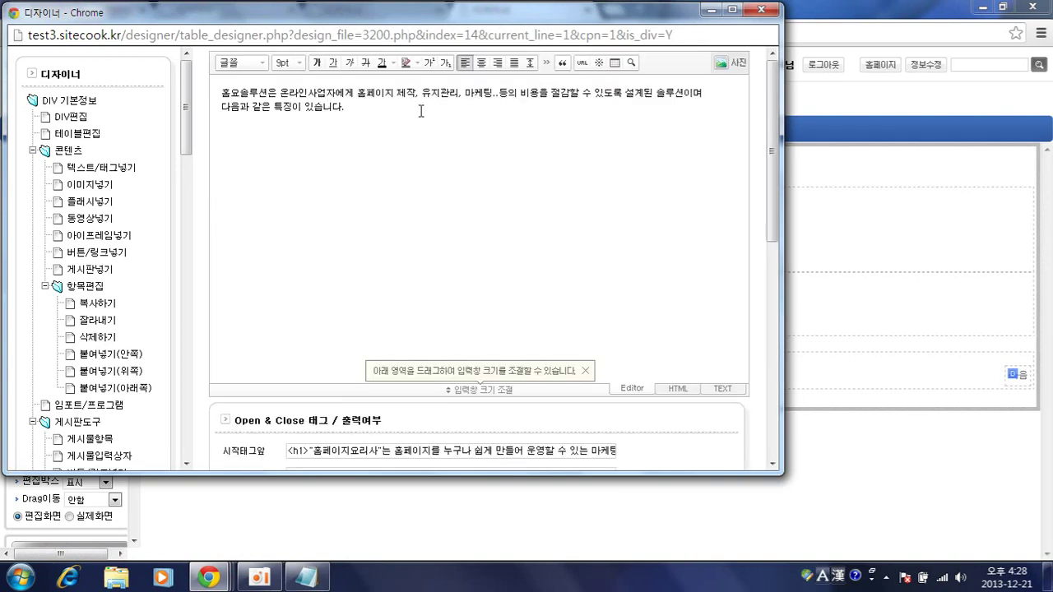
key("ctrl+a")
key("Delete")
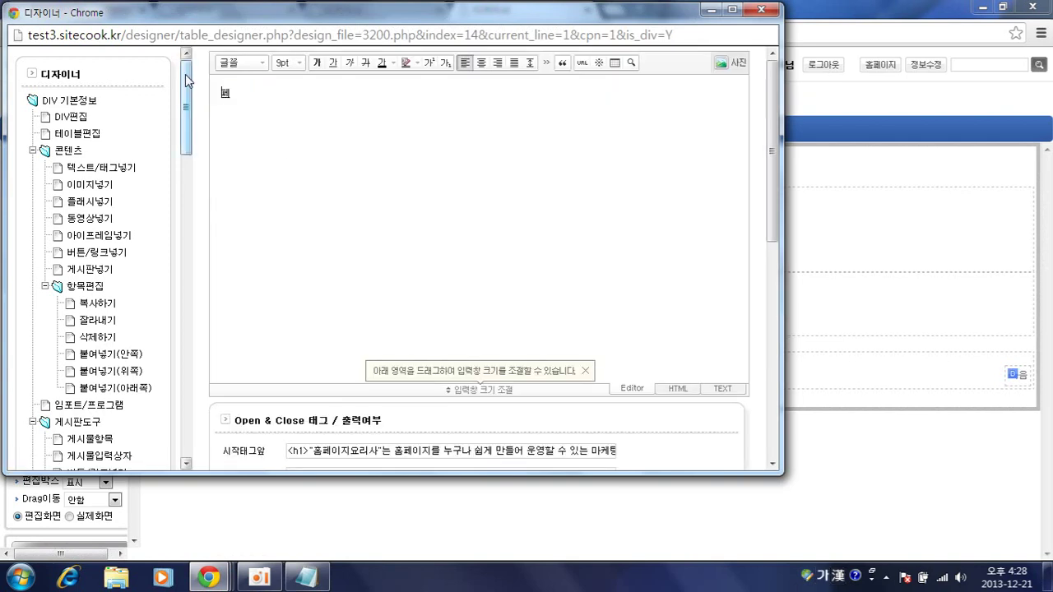
key("Num_Lock")
key("BackSpace")
key("BackSpace")
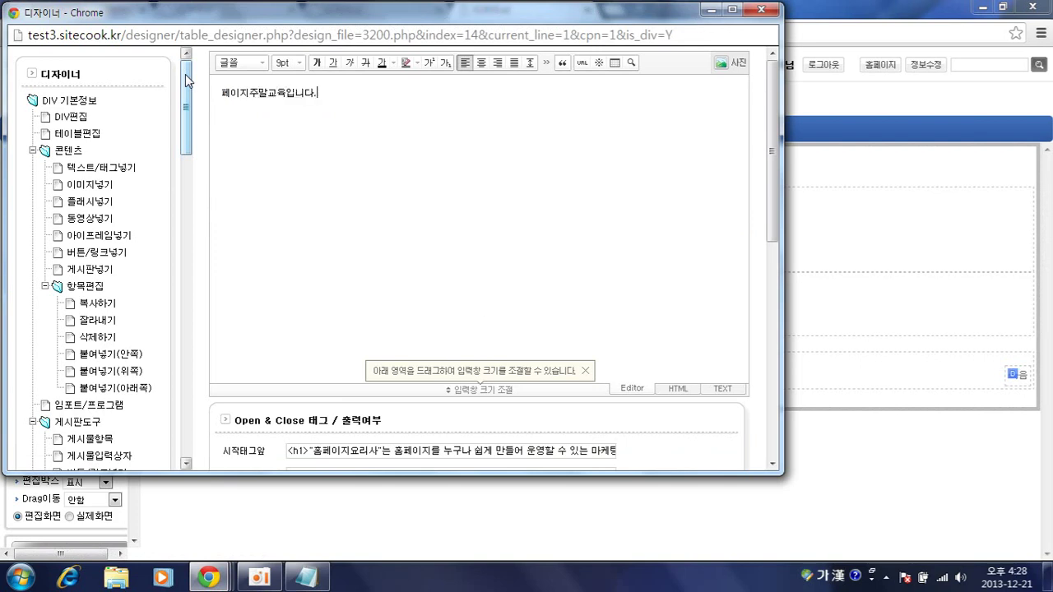
- Change the opening-tag heading to <h1>홈페이지요리사</h1>, apply, and return to the page list
left_click(301, 454)
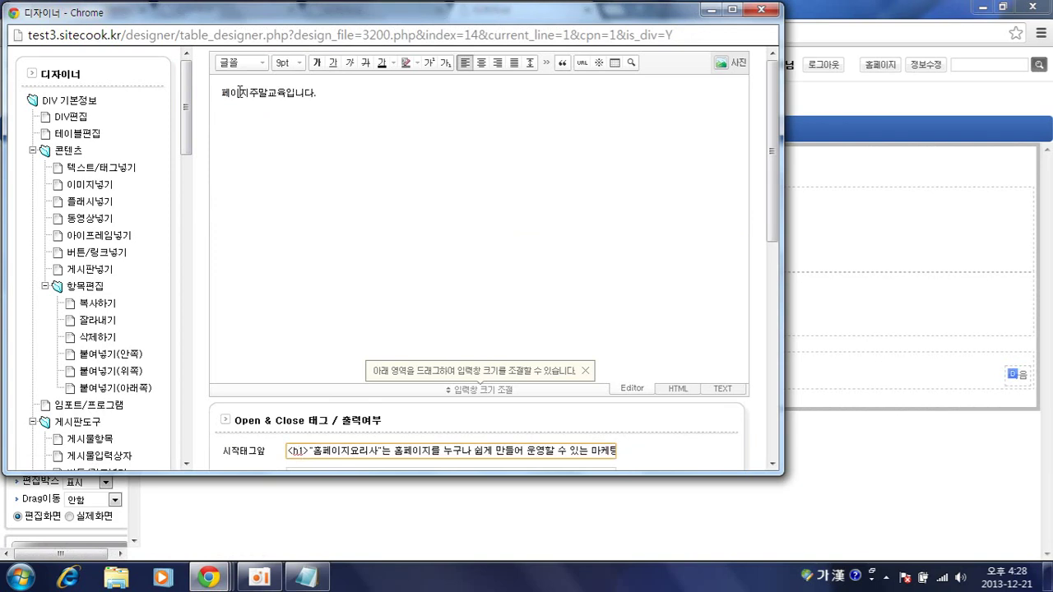
left_click_drag(245, 21, 277, 257)
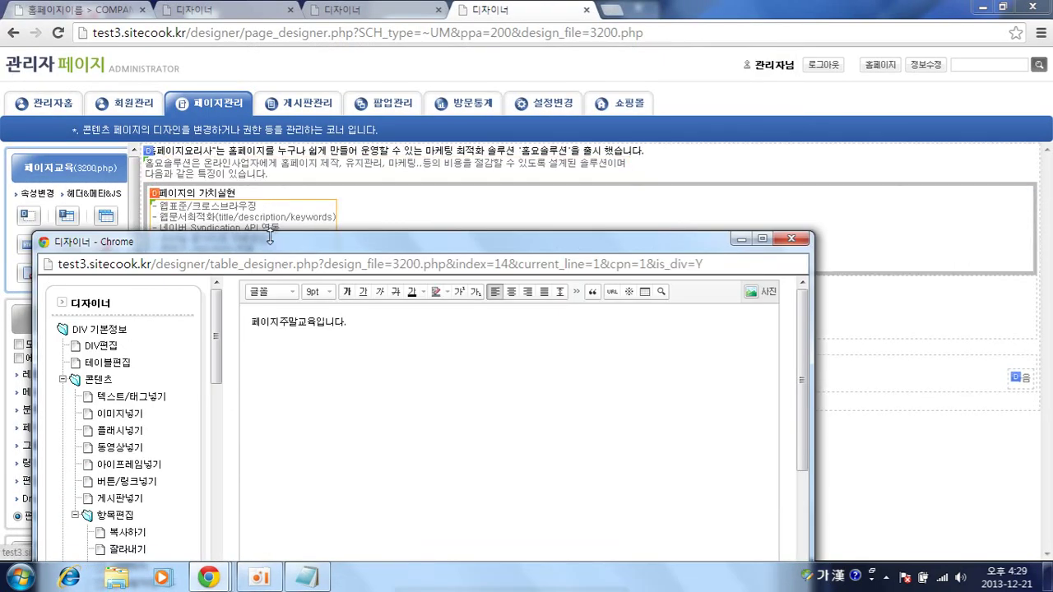
left_click_drag(274, 250, 262, 89)
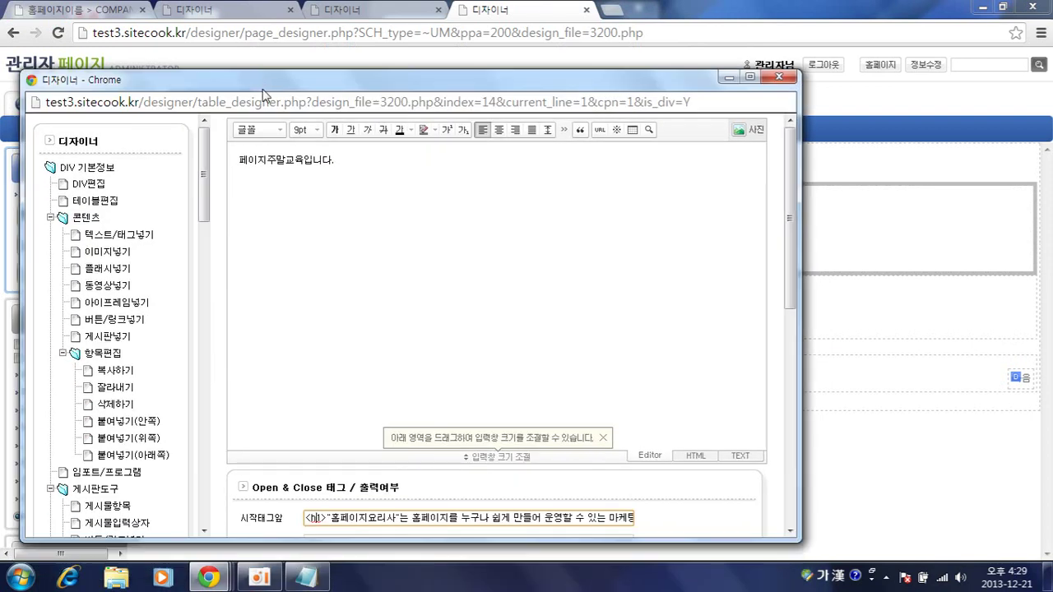
left_click_drag(325, 516, 590, 516)
left_click(334, 520)
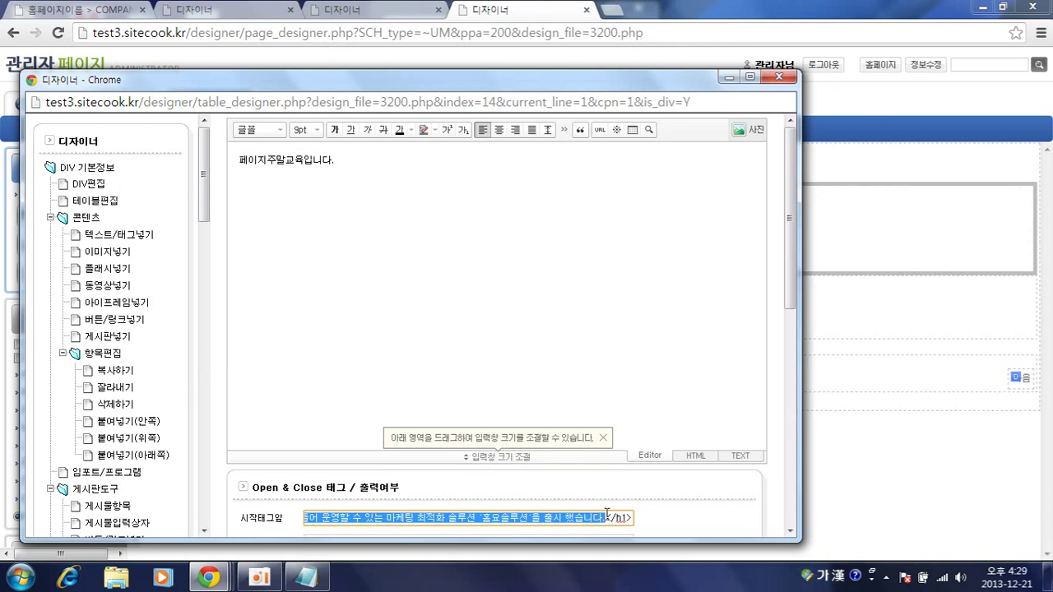
type("홈페이지요리사")
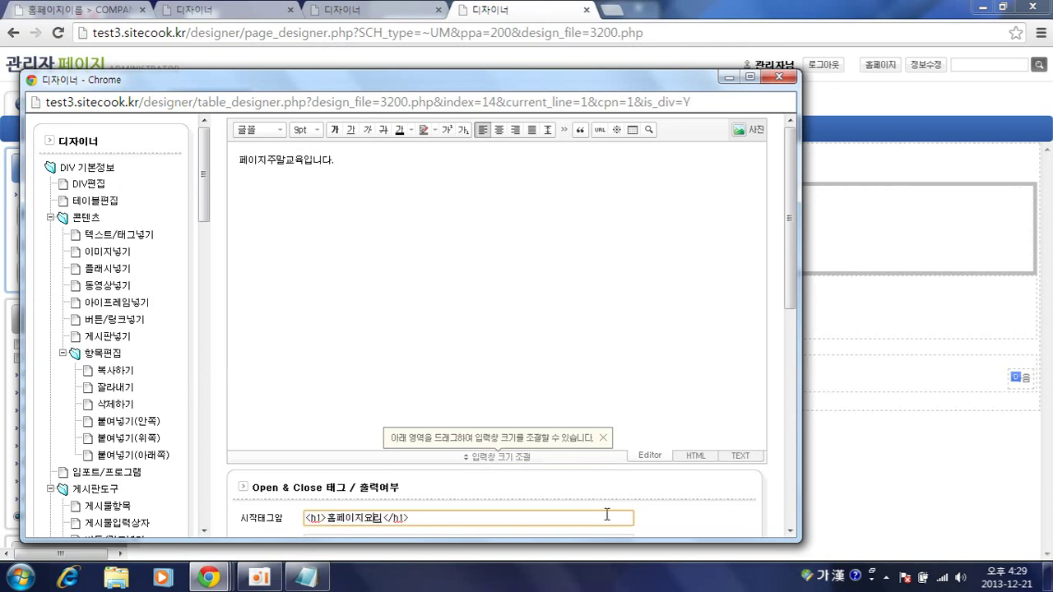
scroll(607, 514, "down", 4)
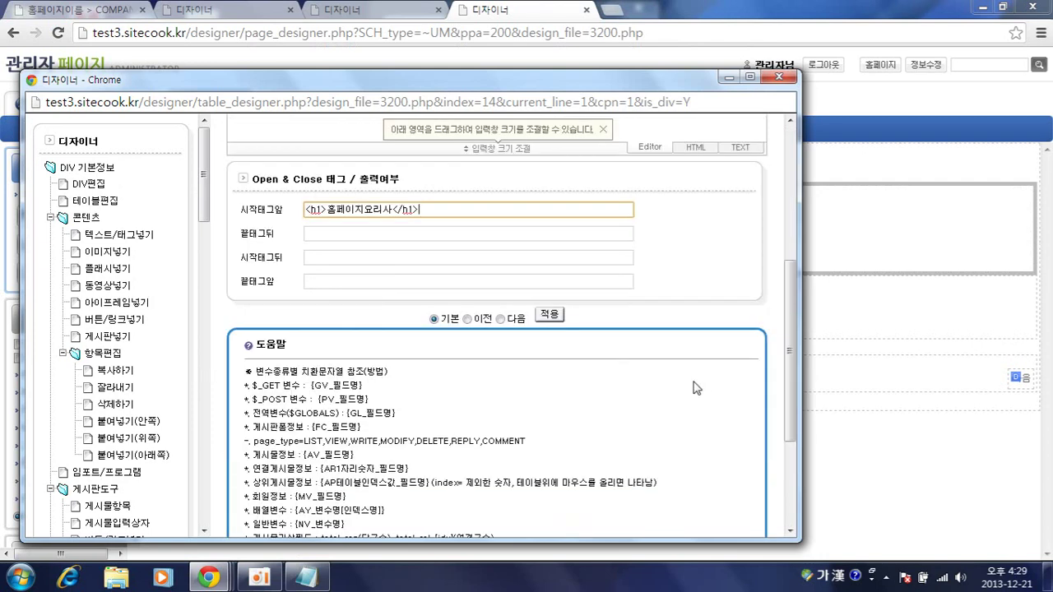
left_click(556, 322)
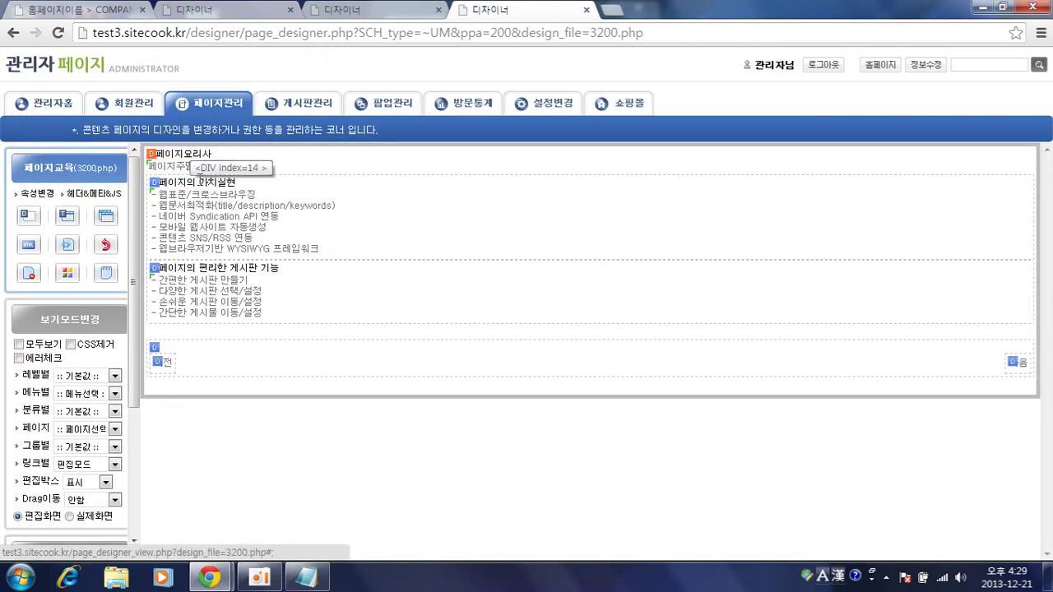
left_click(14, 33)
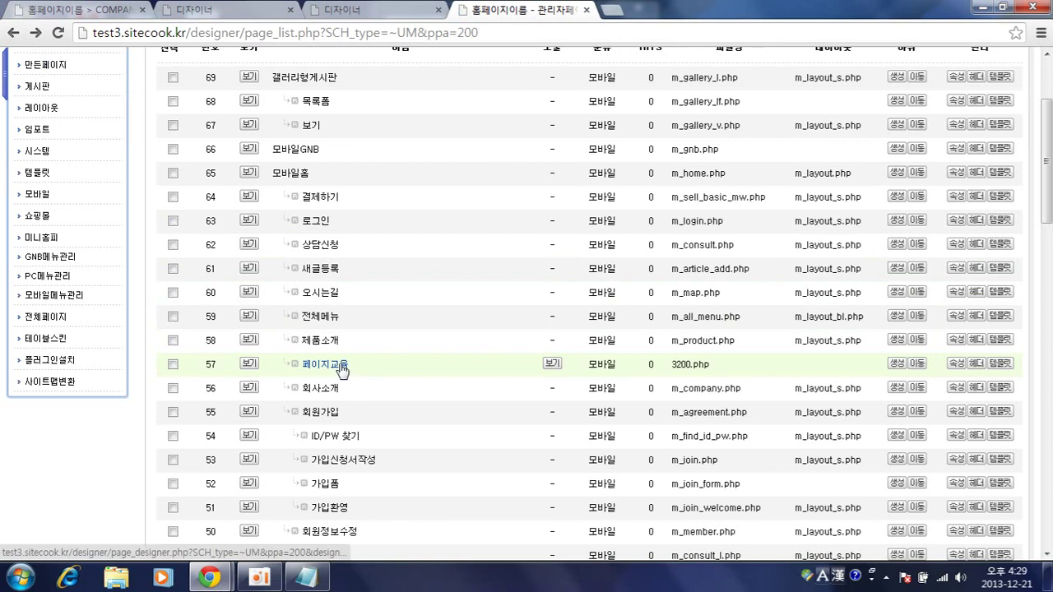
- Check the mobile site preview, then return to the admin page list
mouse_move(203, 583)
left_click(298, 502)
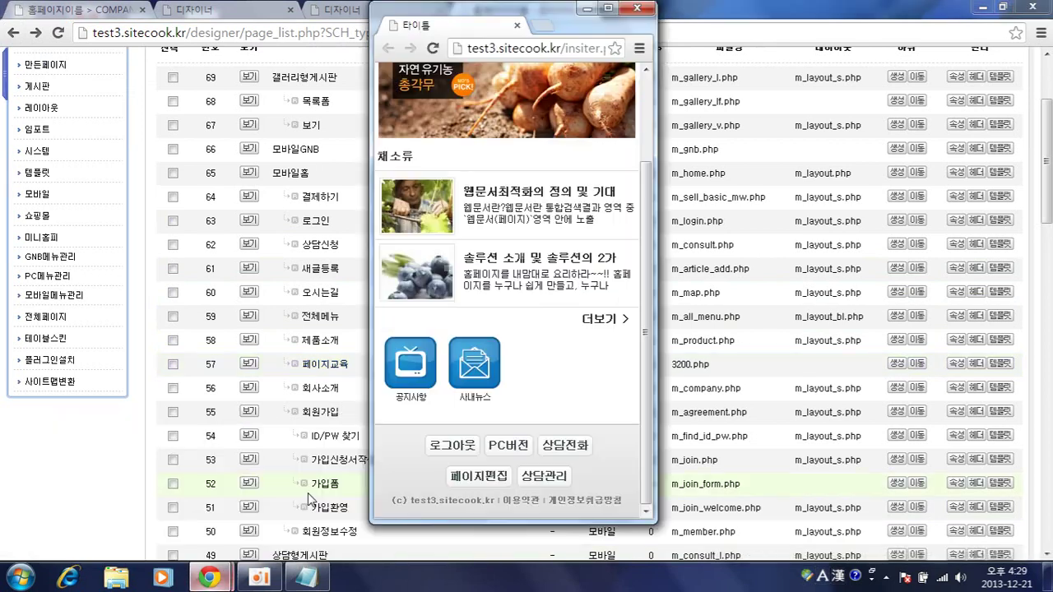
left_click(79, 462)
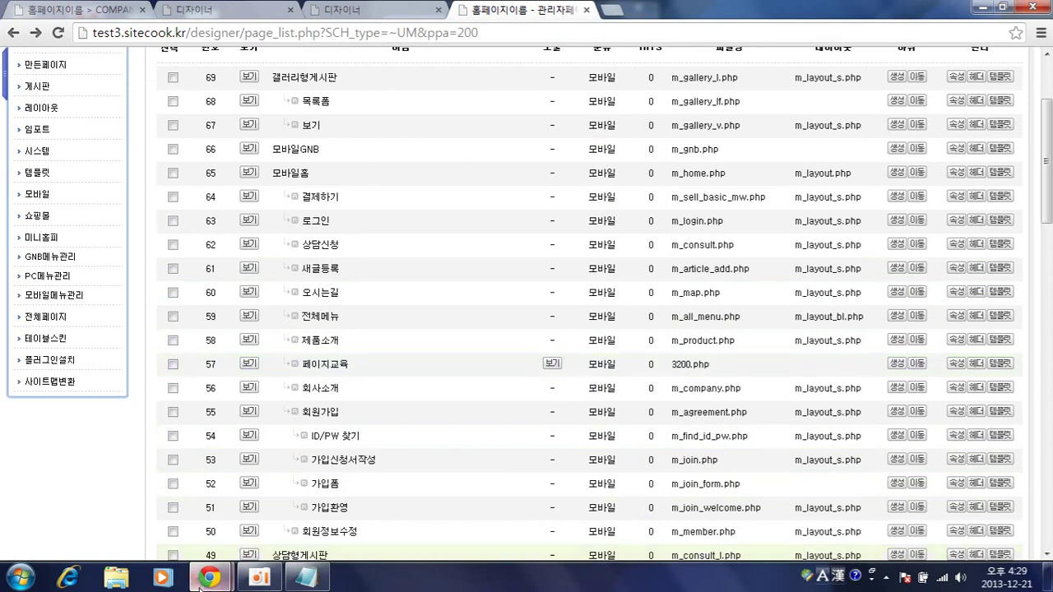
mouse_move(210, 580)
left_click(372, 515)
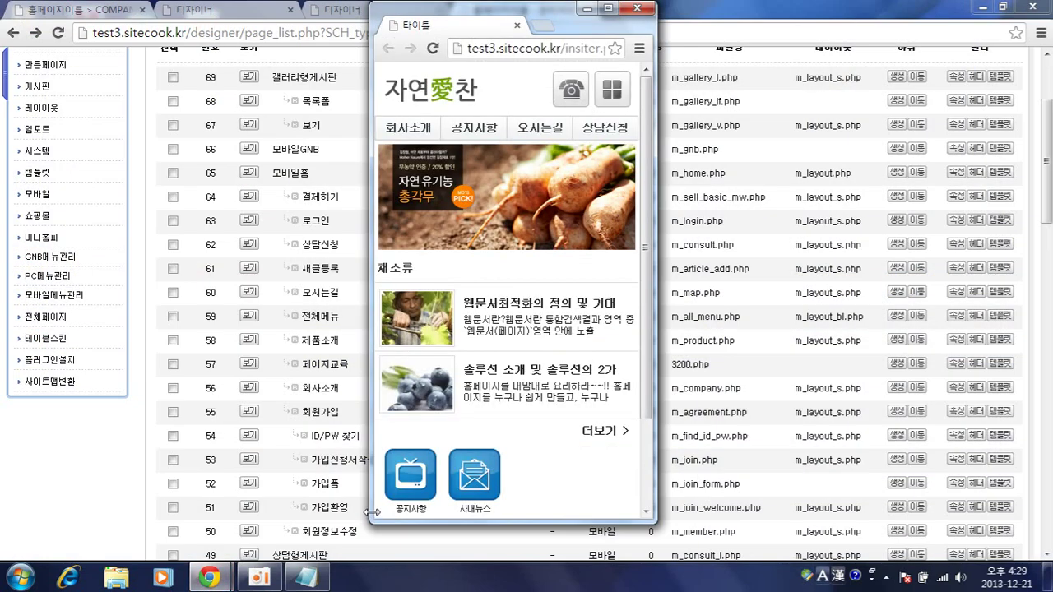
left_click(227, 233)
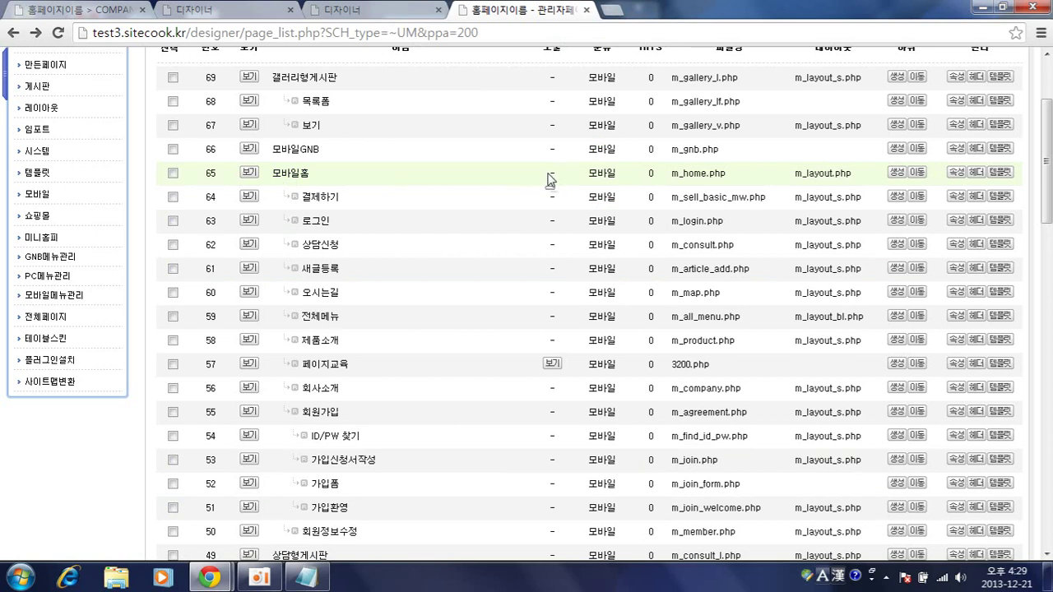
- Turn on 모바일노출 in the 페이지교육 page's menu settings and save
left_click(610, 177)
left_click(136, 128)
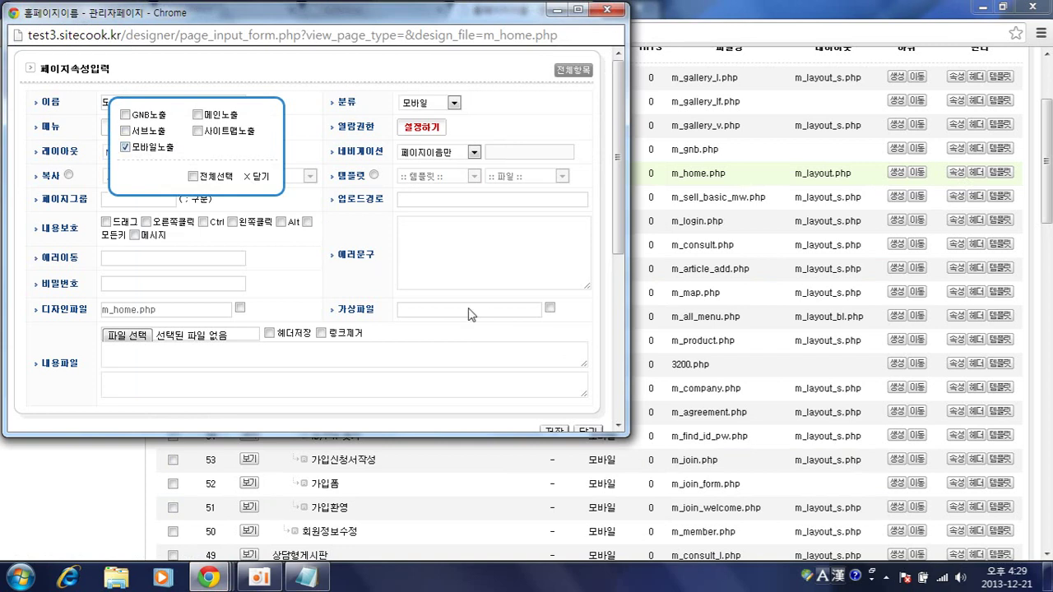
scroll(408, 241, "down", 1)
left_click(553, 353)
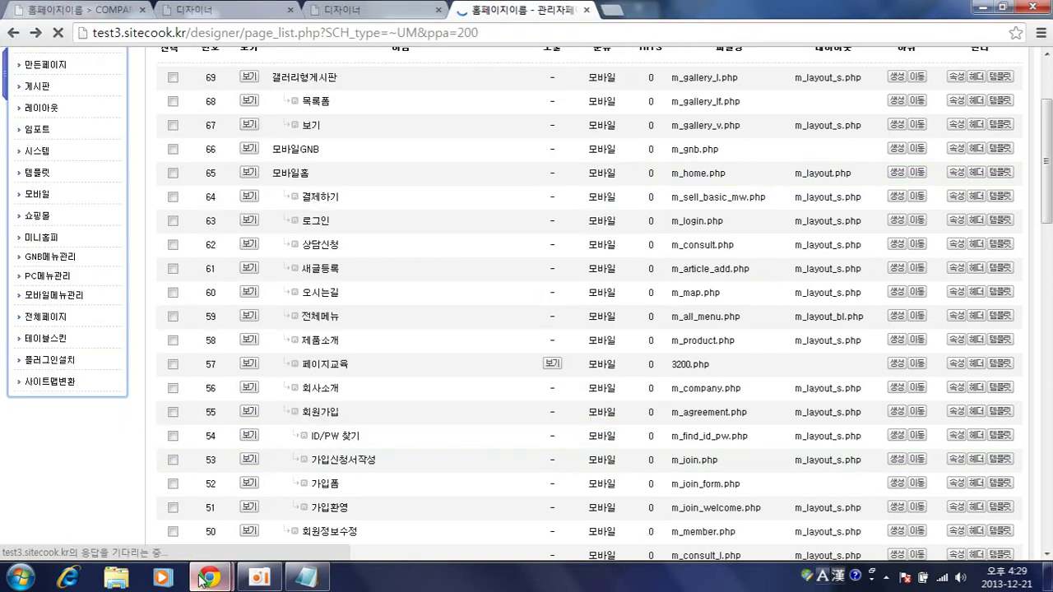
- Tap the new 페이지교육 icon in the mobile preview, then return to the admin list
mouse_move(201, 580)
left_click(275, 512)
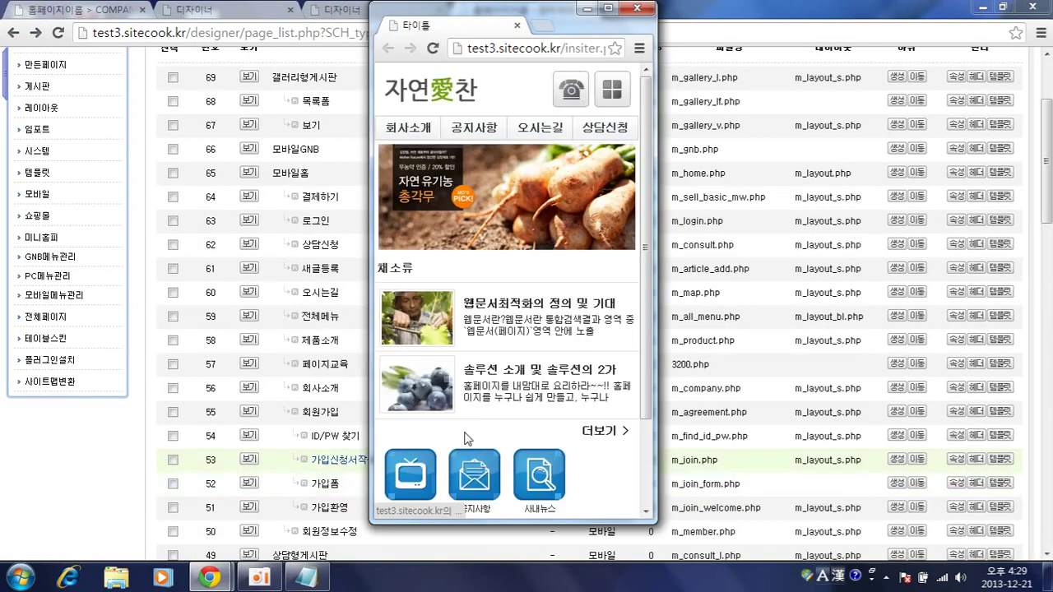
scroll(465, 438, "down", 2)
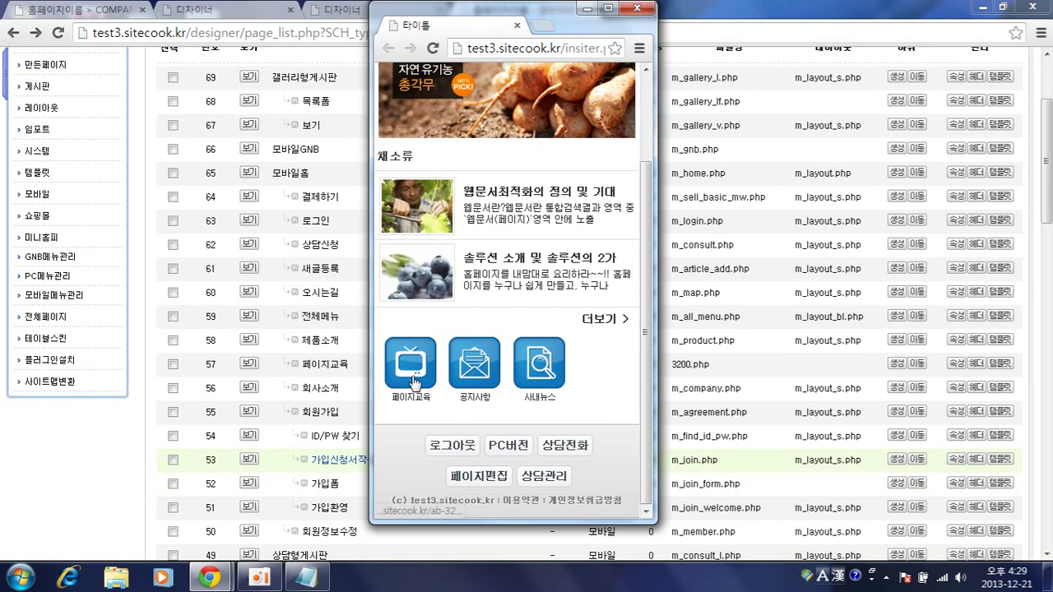
left_click(413, 380)
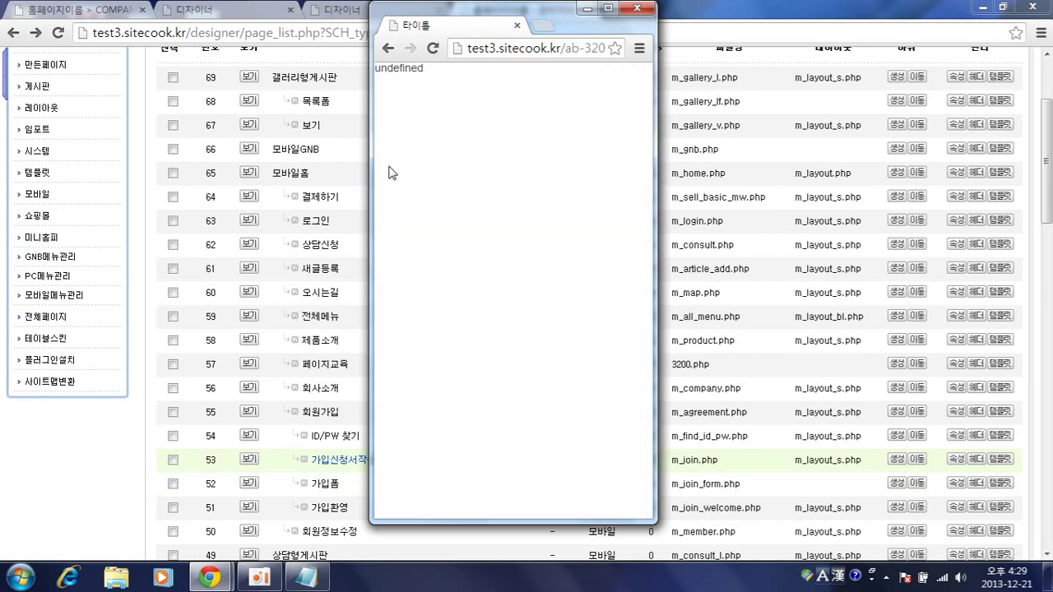
left_click(388, 48)
left_click(287, 373)
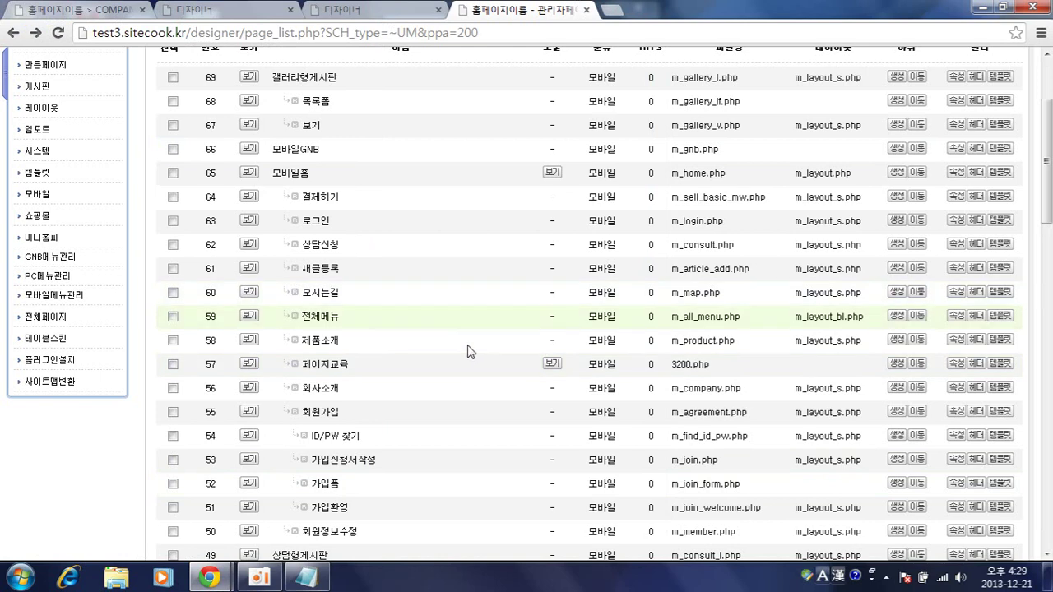
- Choose the M-서브 layout for 페이지교육 and check the page in the mobile preview
left_click(955, 363)
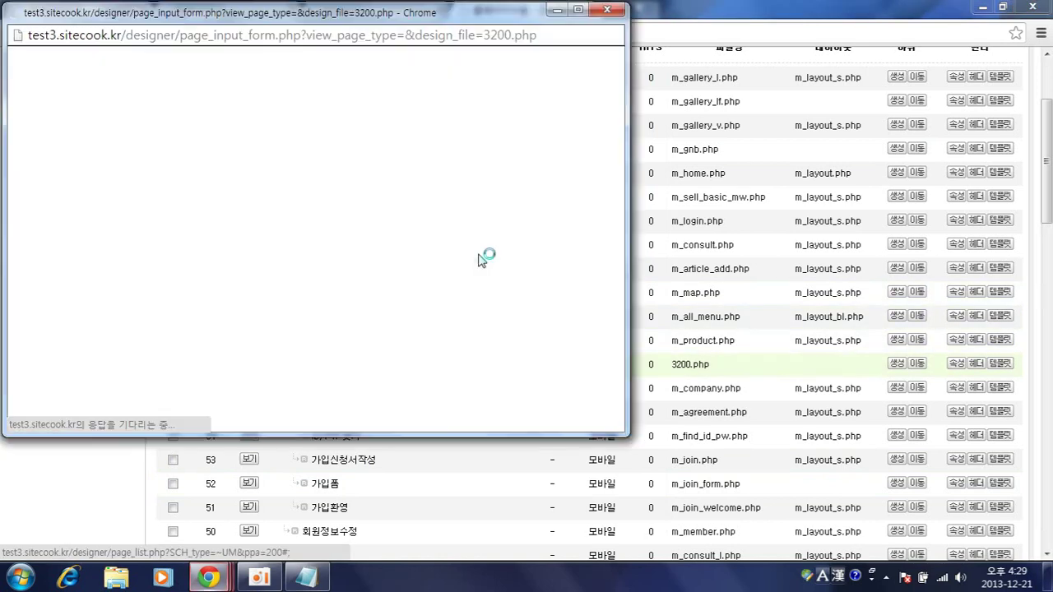
left_click(137, 153)
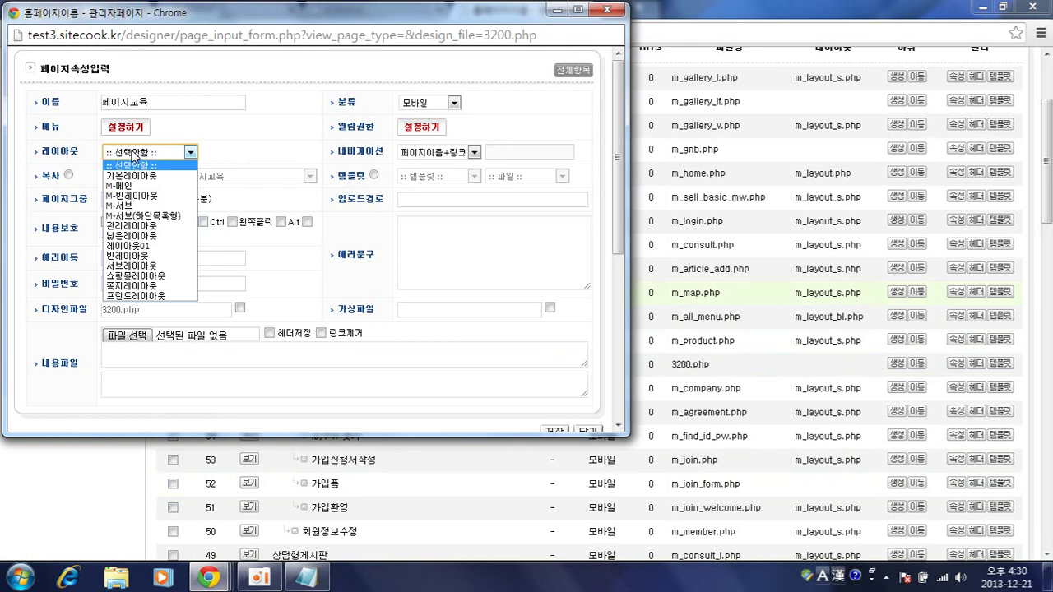
left_click(123, 206)
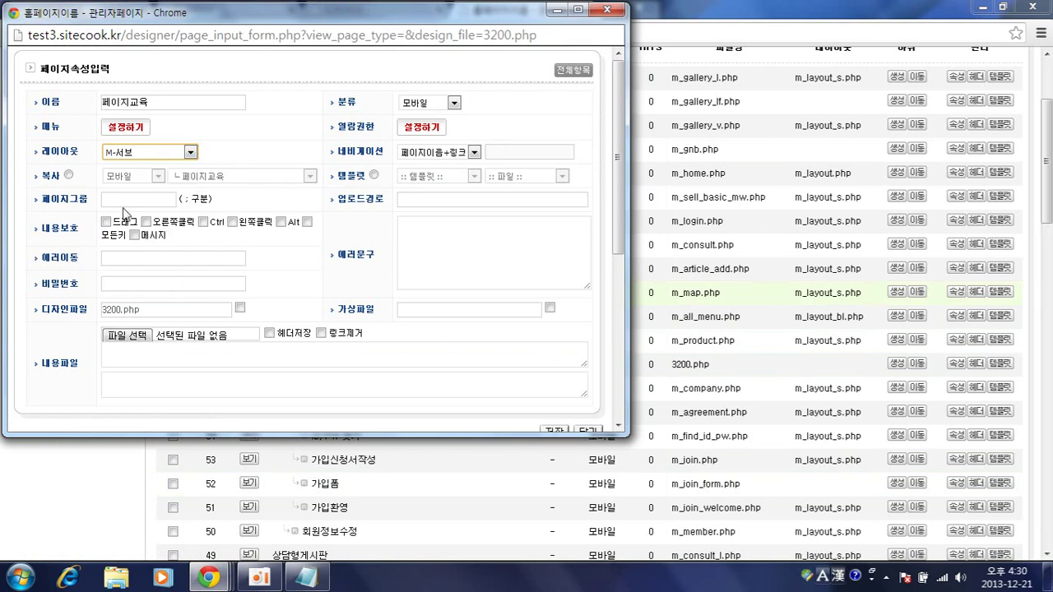
mouse_move(209, 576)
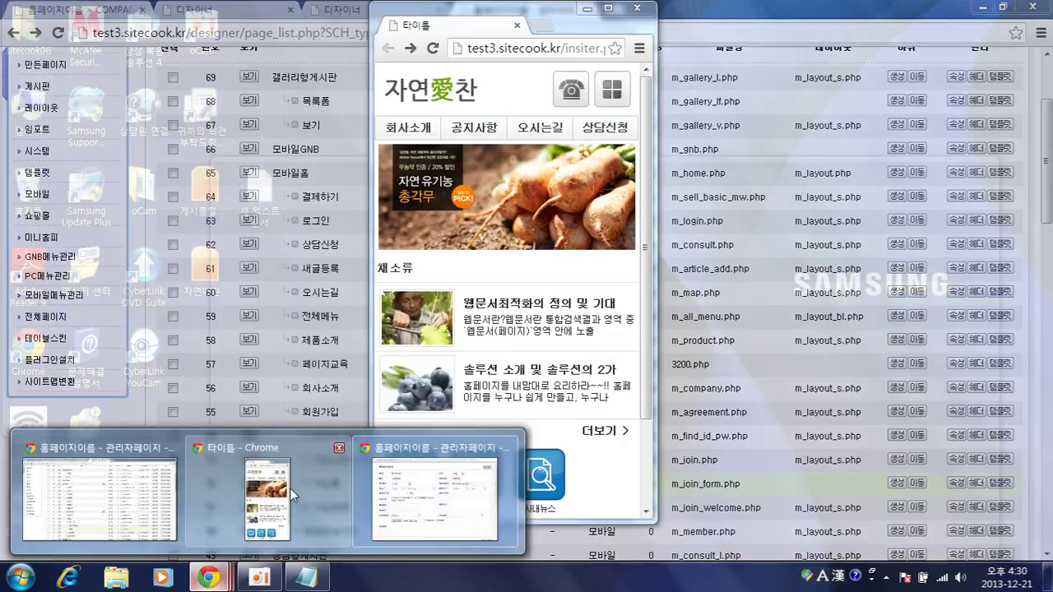
left_click(318, 475)
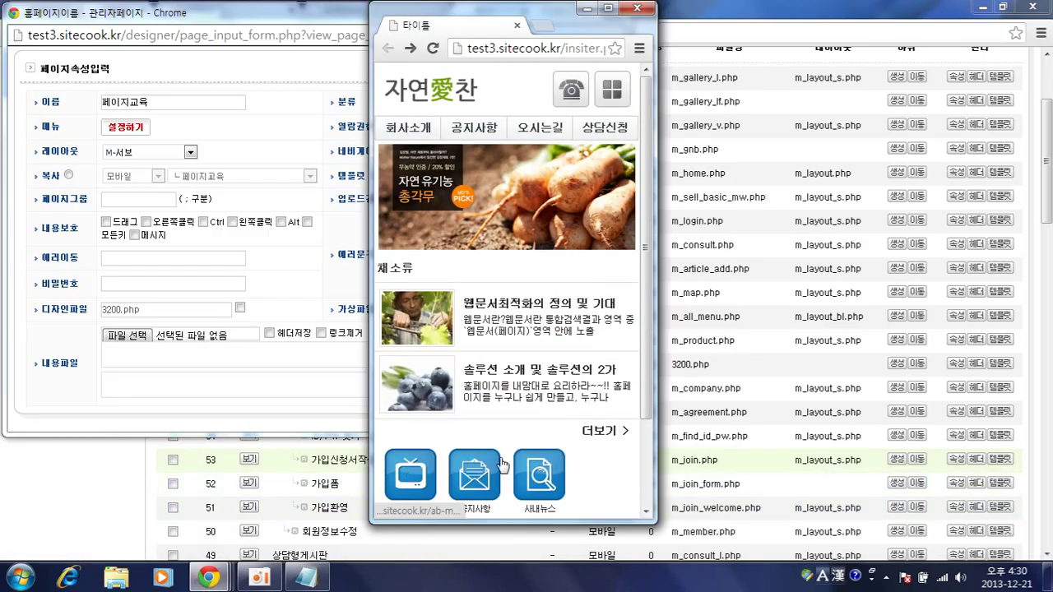
left_click(431, 491)
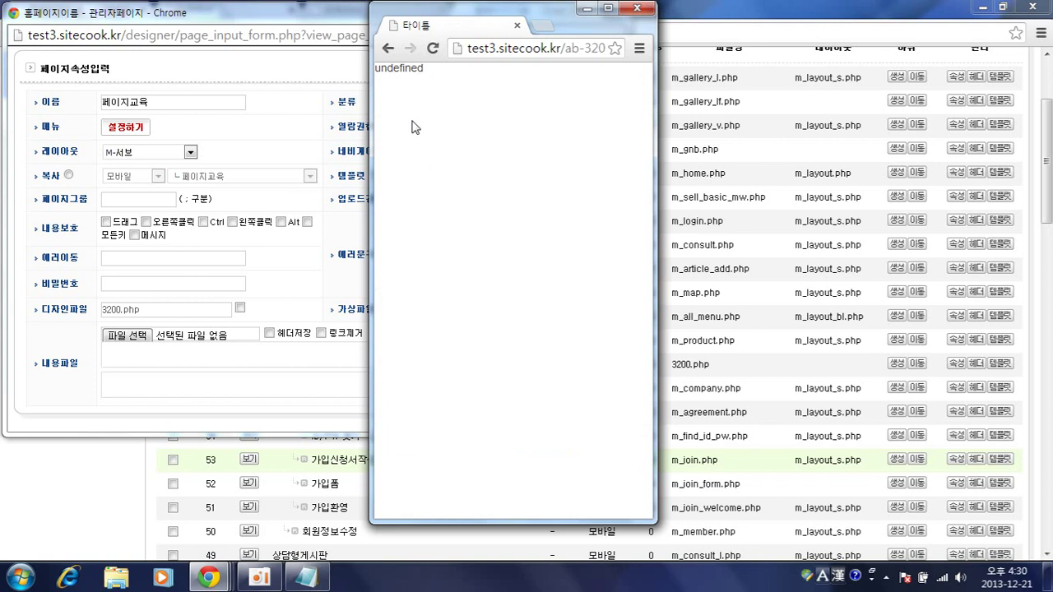
left_click(387, 49)
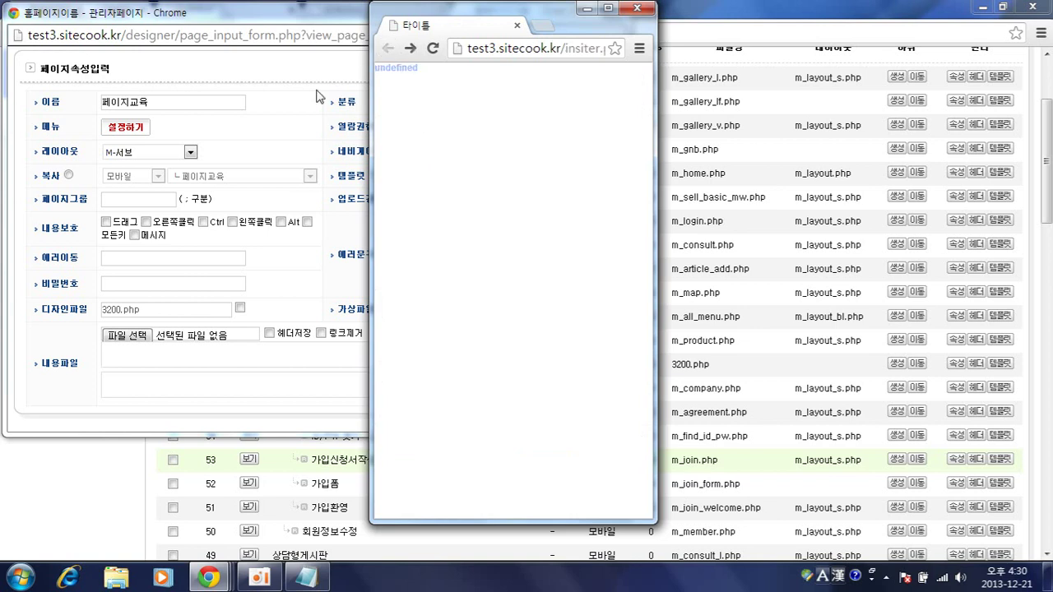
- Save the M-서브 layout, view 페이지교육 in the preview, and return to the page list
left_click(290, 113)
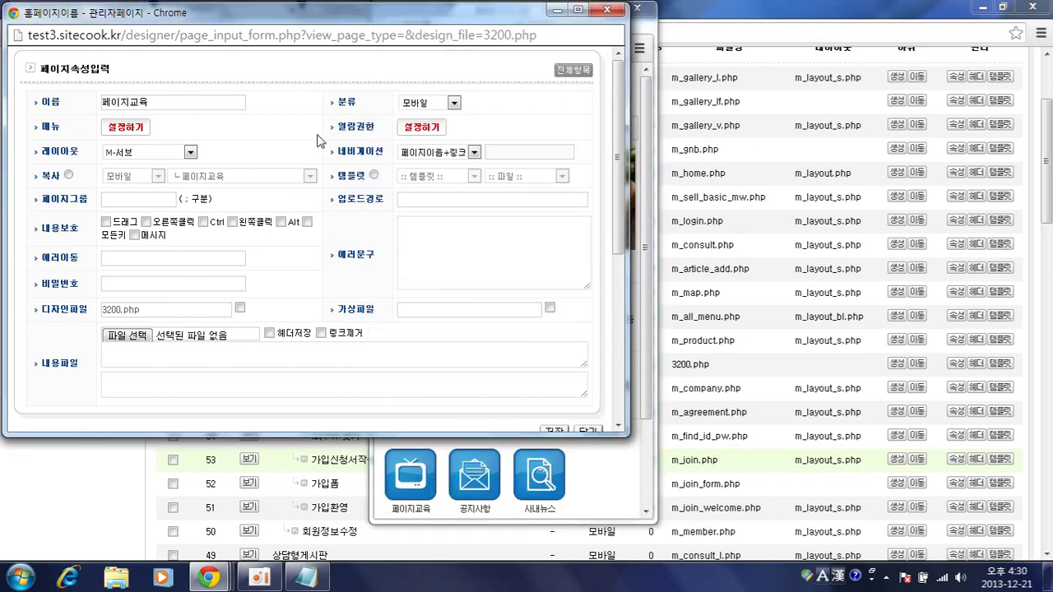
scroll(319, 142, "down", 5)
left_click(555, 130)
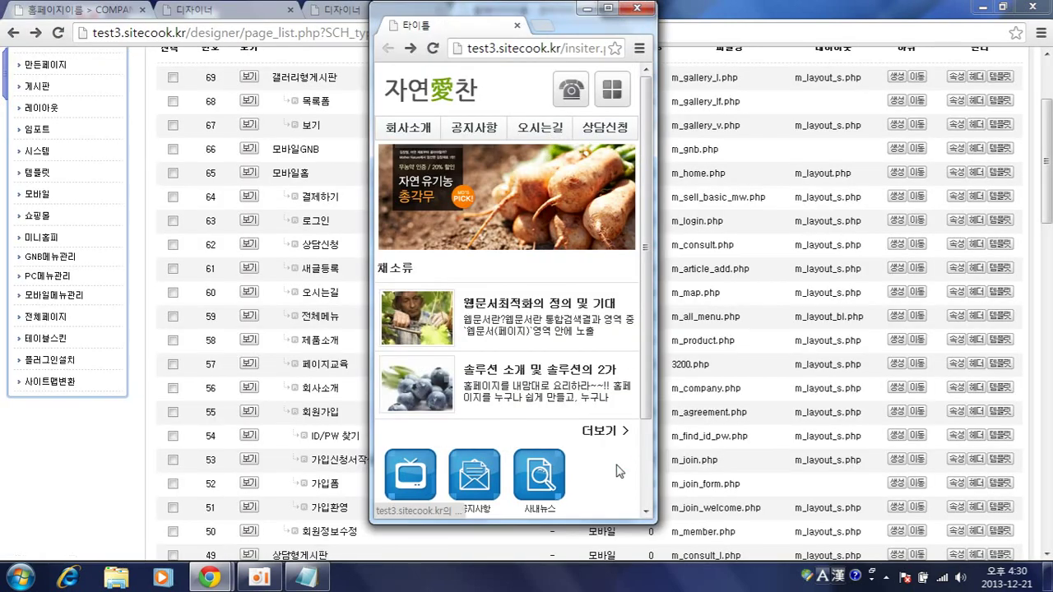
left_click(436, 471)
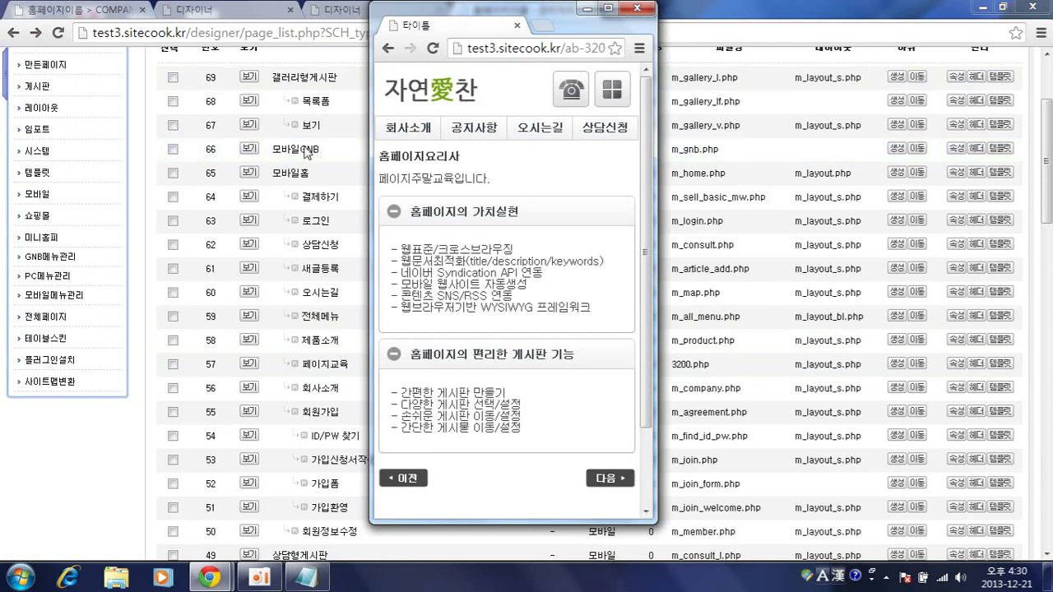
left_click(111, 479)
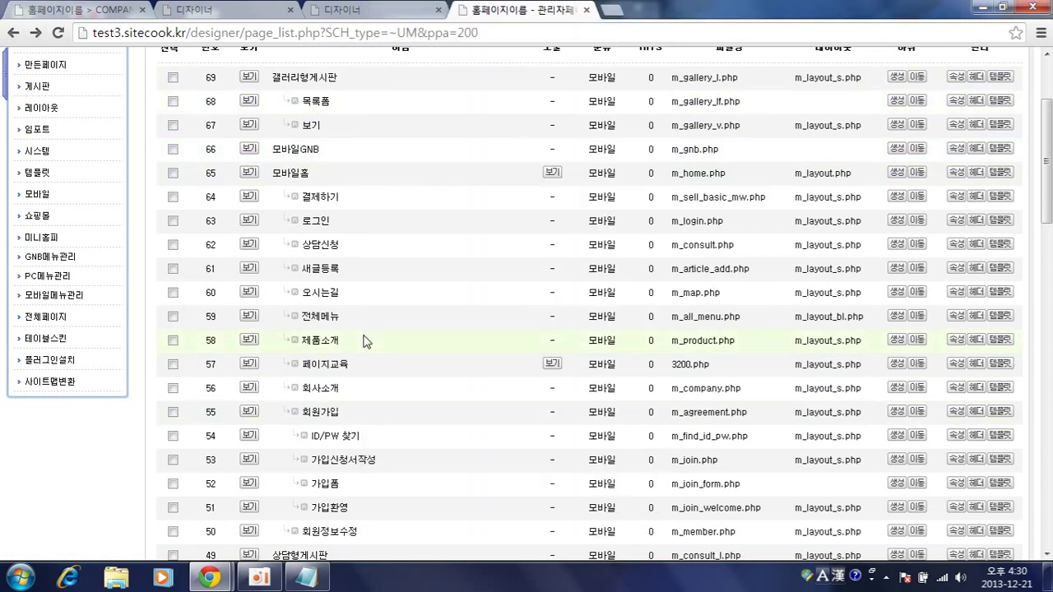
- Create a new page named 인사말 under 모바일홈 and save it
left_click(898, 173)
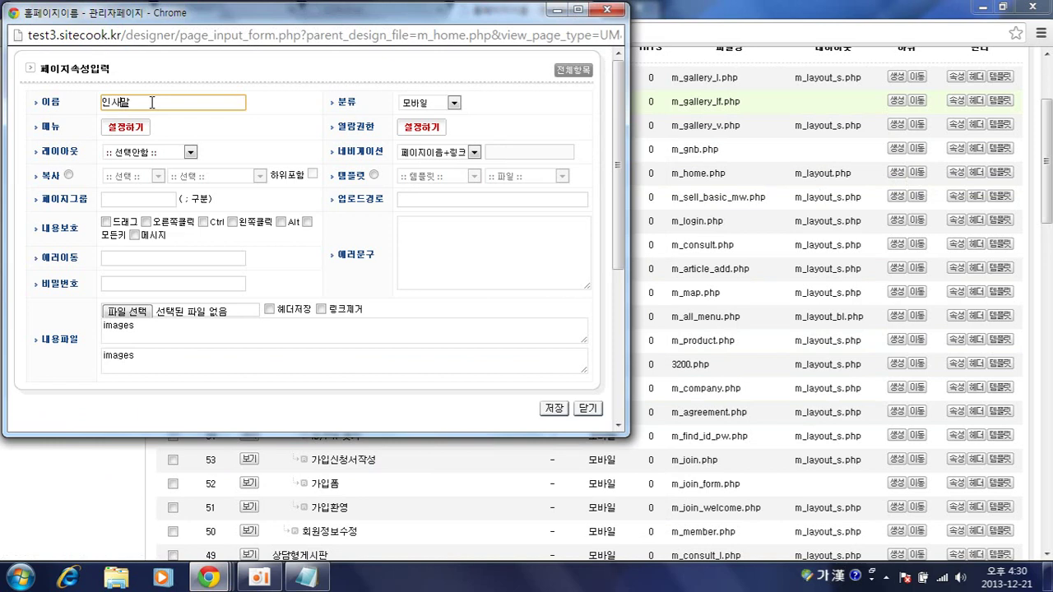
left_click(121, 128)
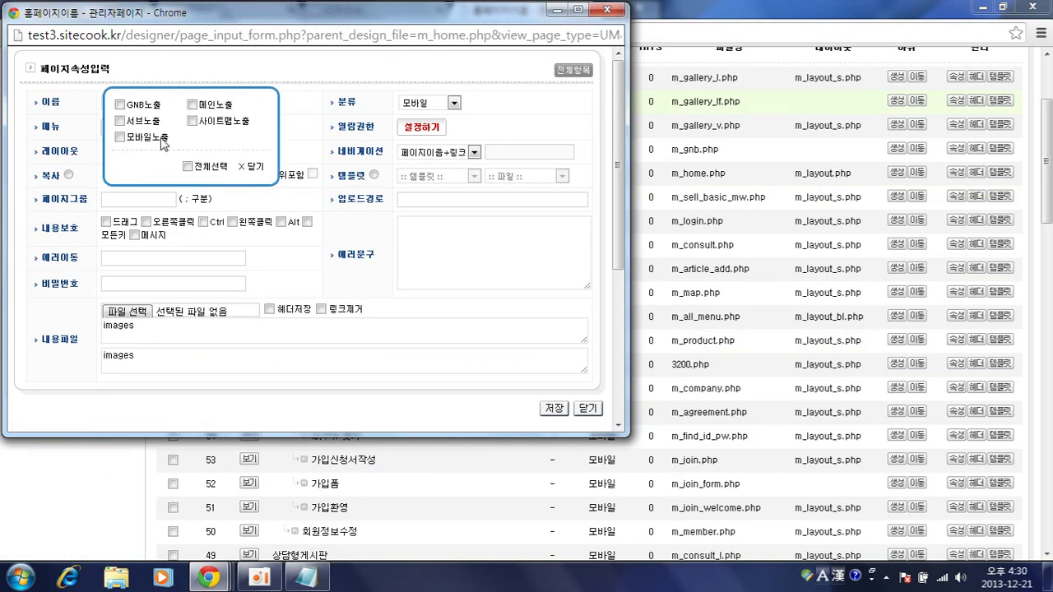
left_click(246, 169)
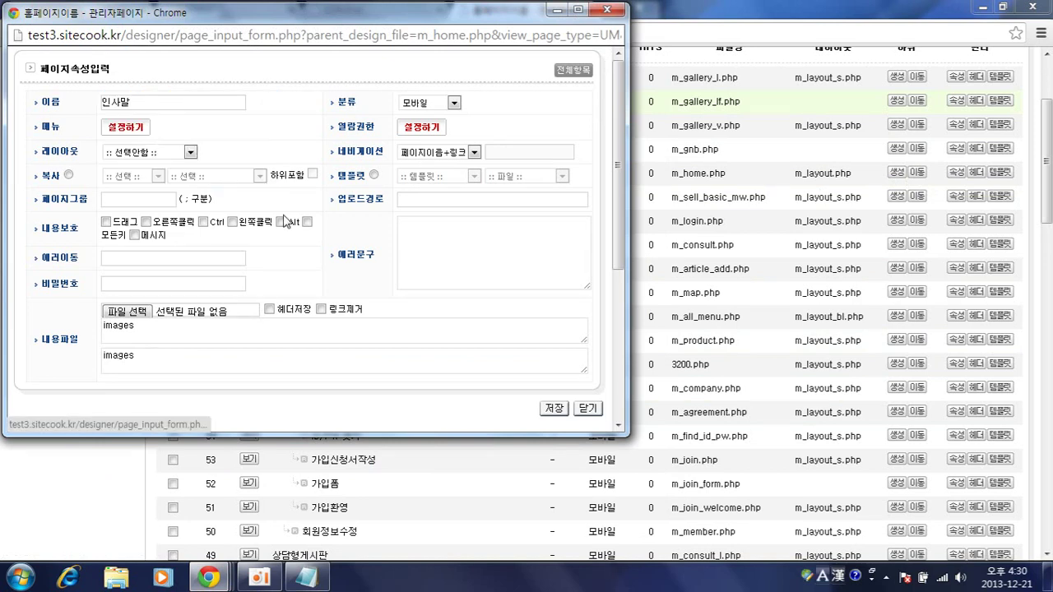
left_click(553, 408)
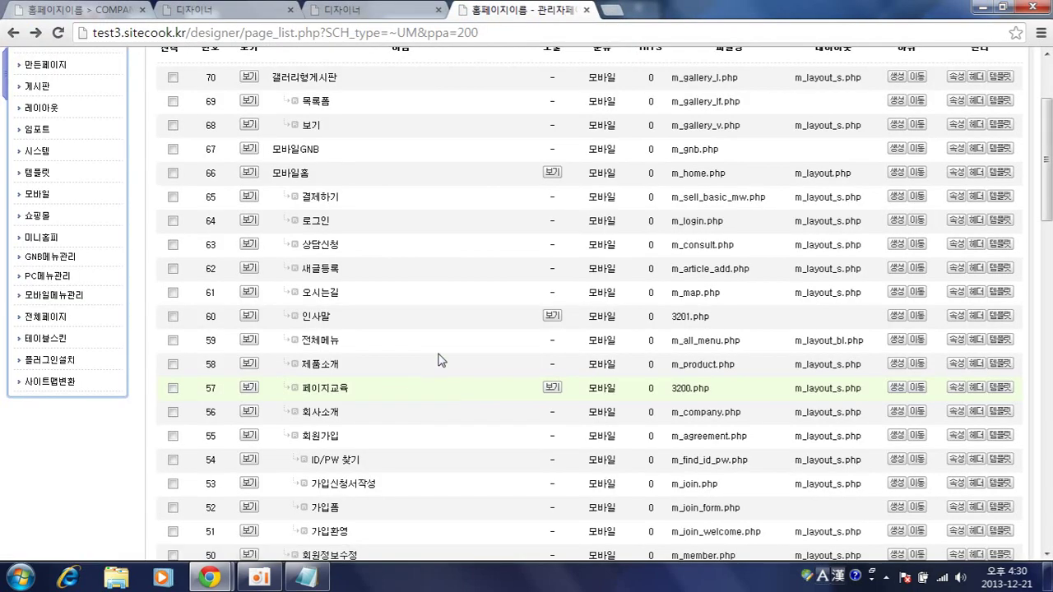
- Give the 인사말 page a layout, save its properties, and open it in the designer
left_click(957, 316)
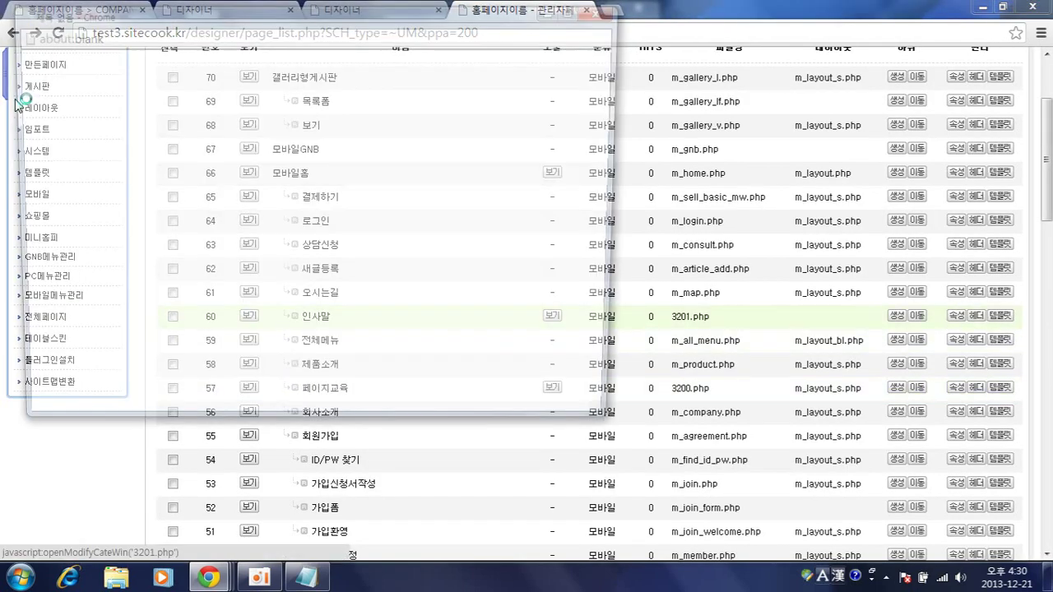
left_click(118, 154)
left_click(123, 205)
scroll(386, 286, "down", 3)
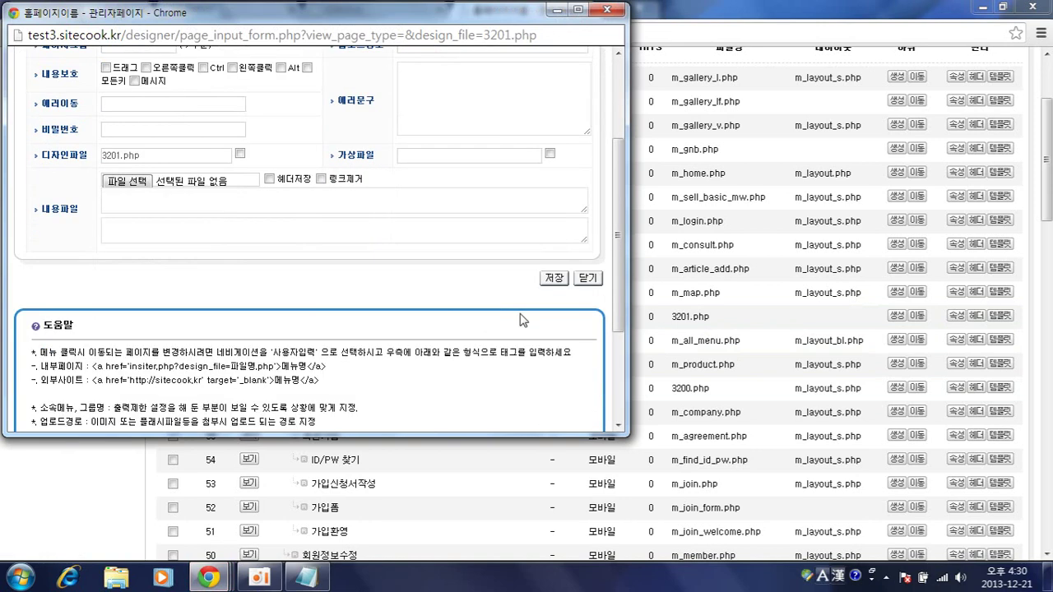
left_click(553, 279)
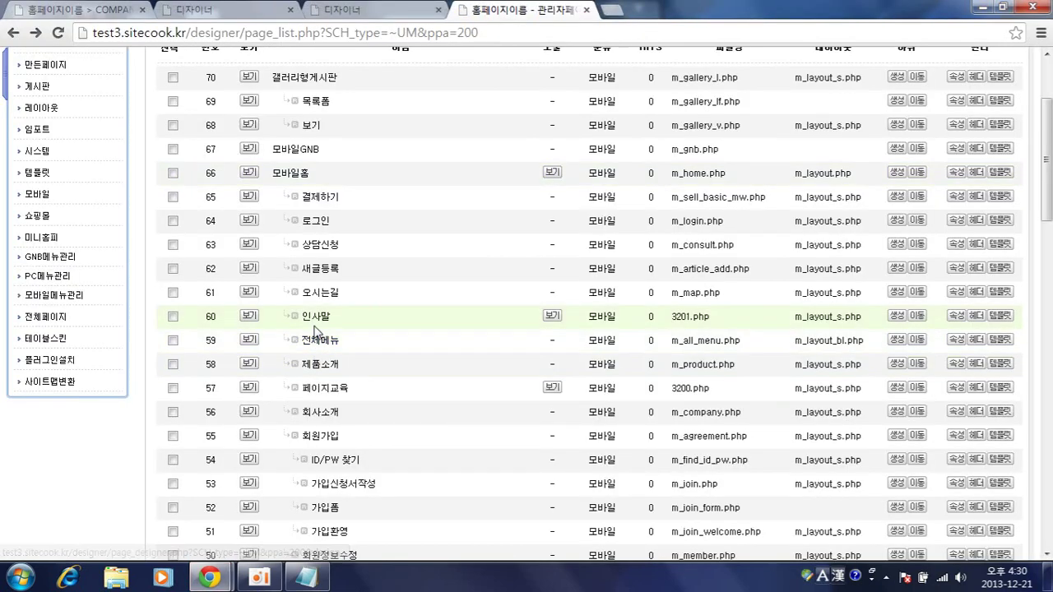
left_click(315, 320)
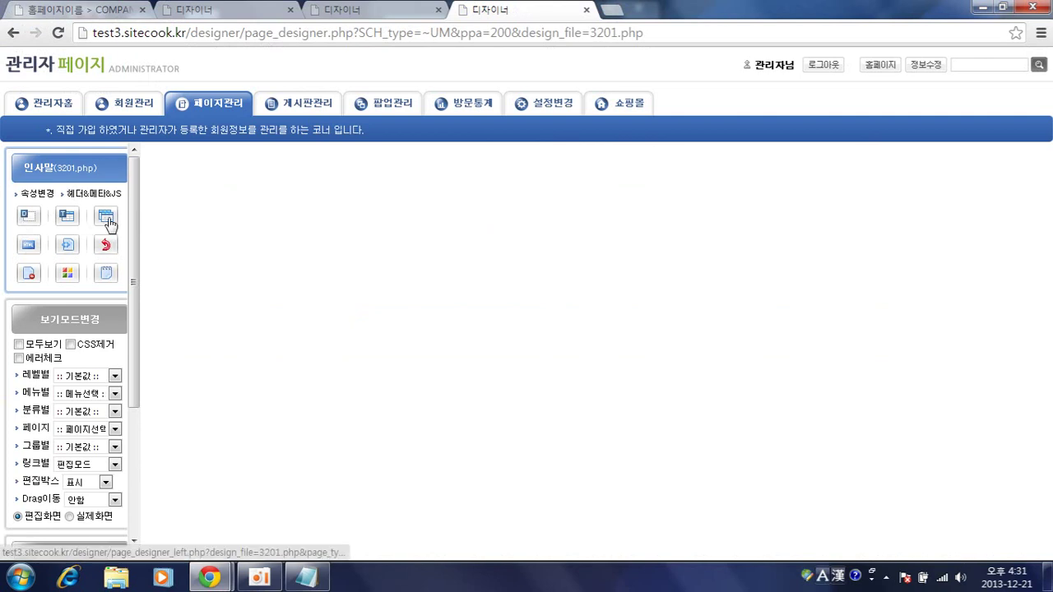
- Add a new DIV section to the 인사말 page
left_click(29, 217)
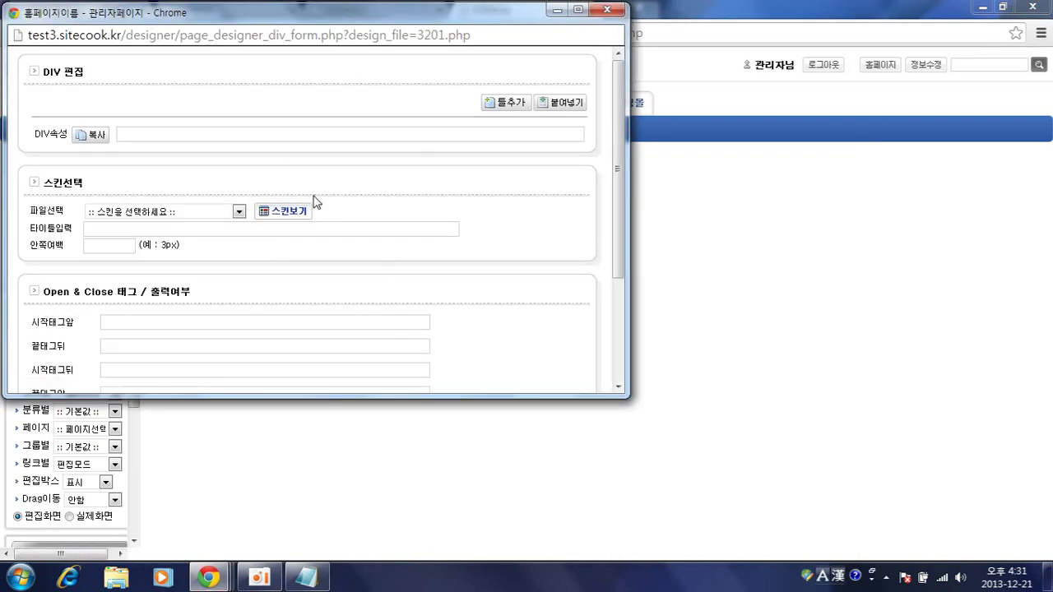
scroll(435, 213, "down", 5)
left_click(596, 276)
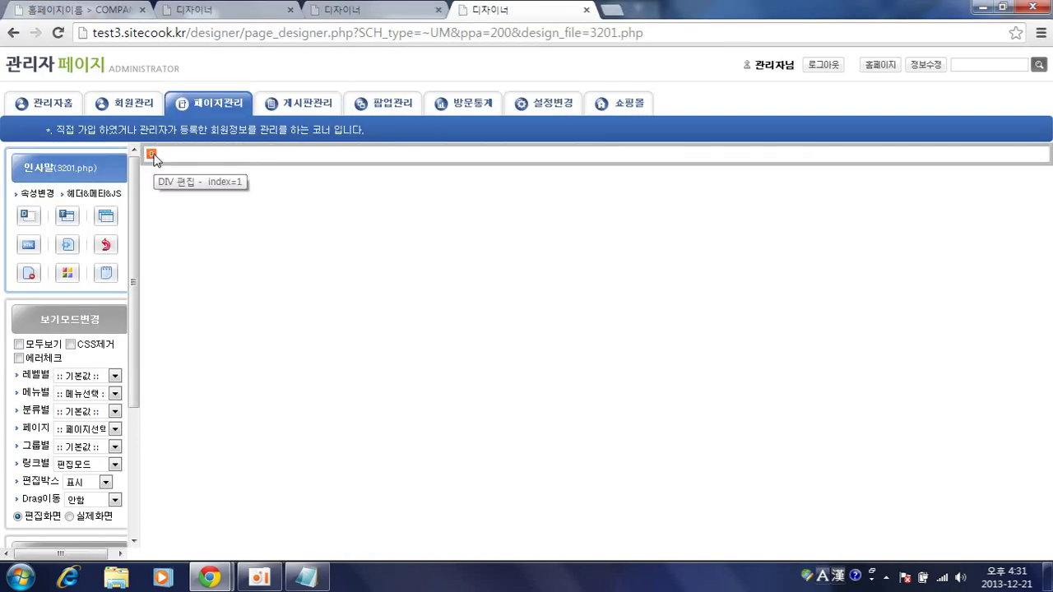
- Insert main01.jpg into the new section at 100% width
left_click(151, 158)
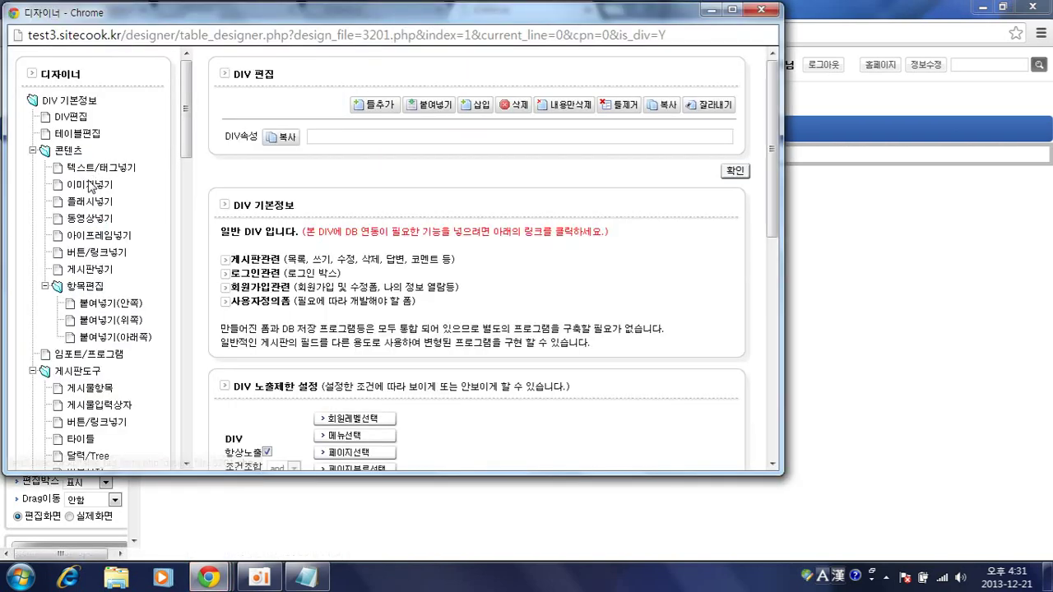
left_click(103, 186)
left_click(446, 103)
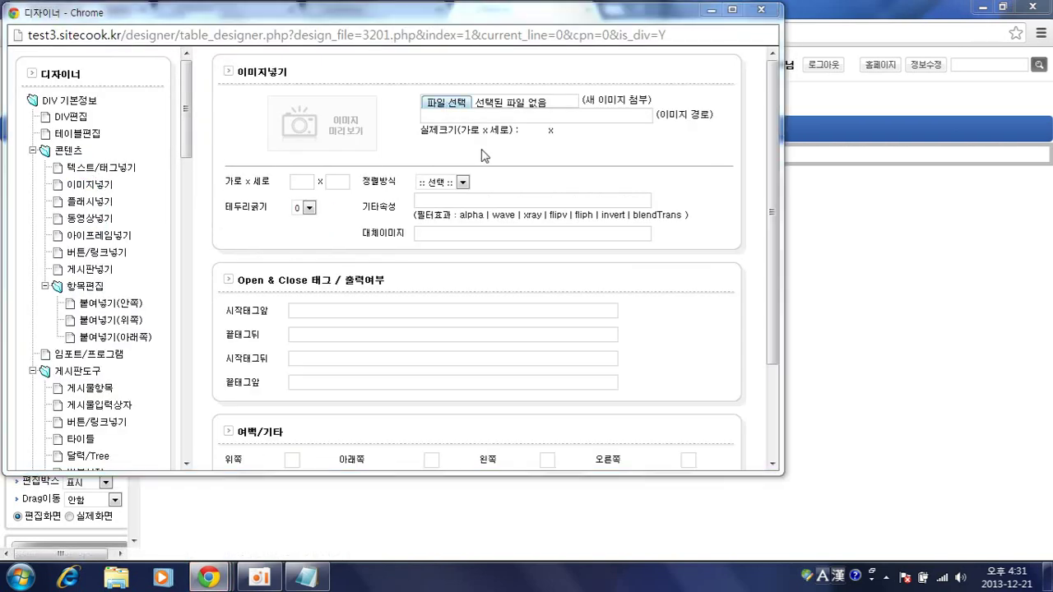
double_click(482, 186)
left_click(301, 182)
type("100%")
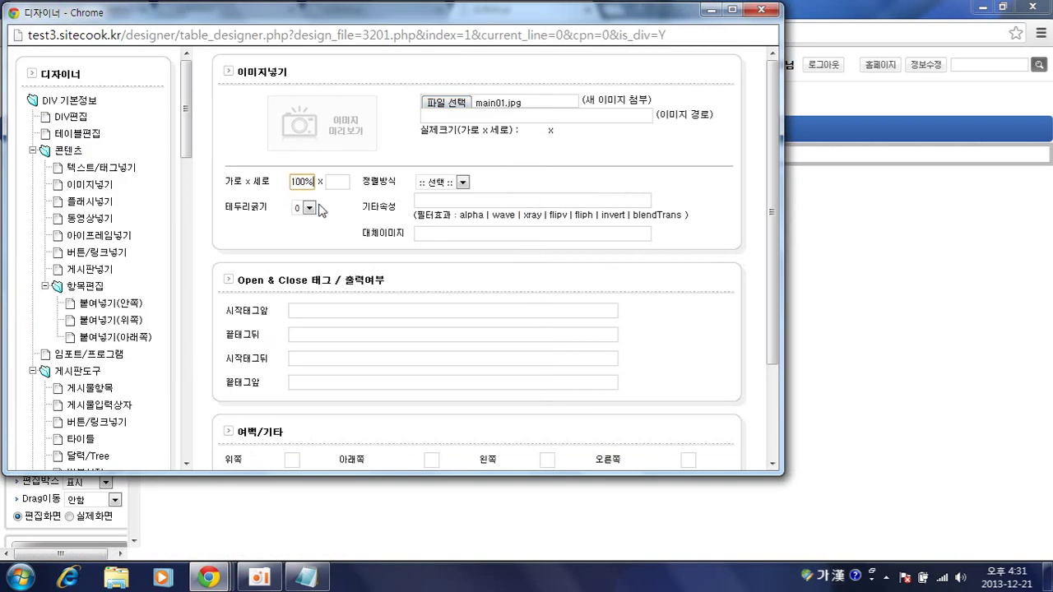
key("Return")
key("Return")
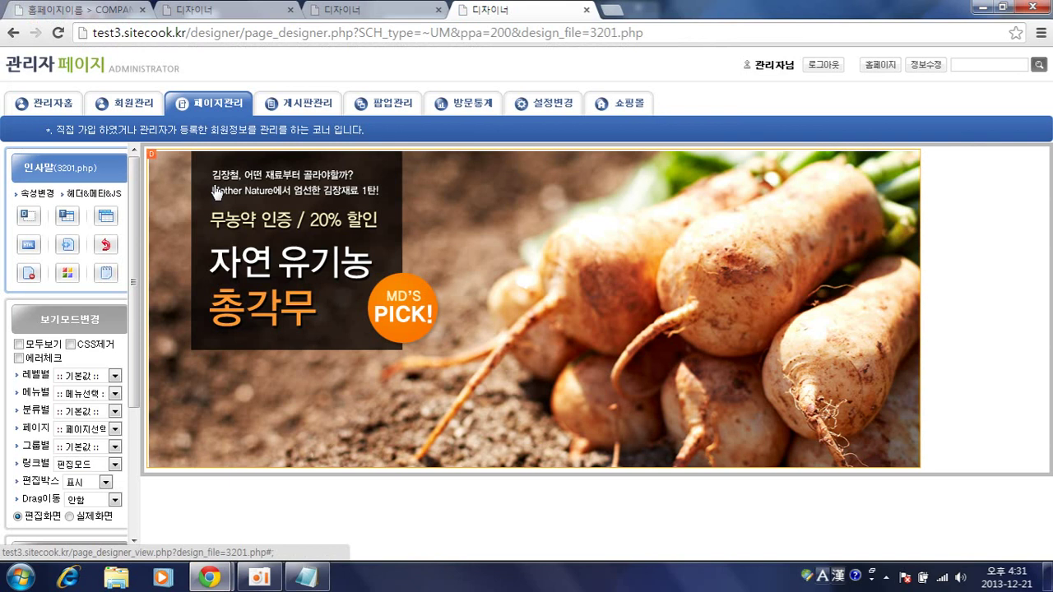
left_click(215, 193)
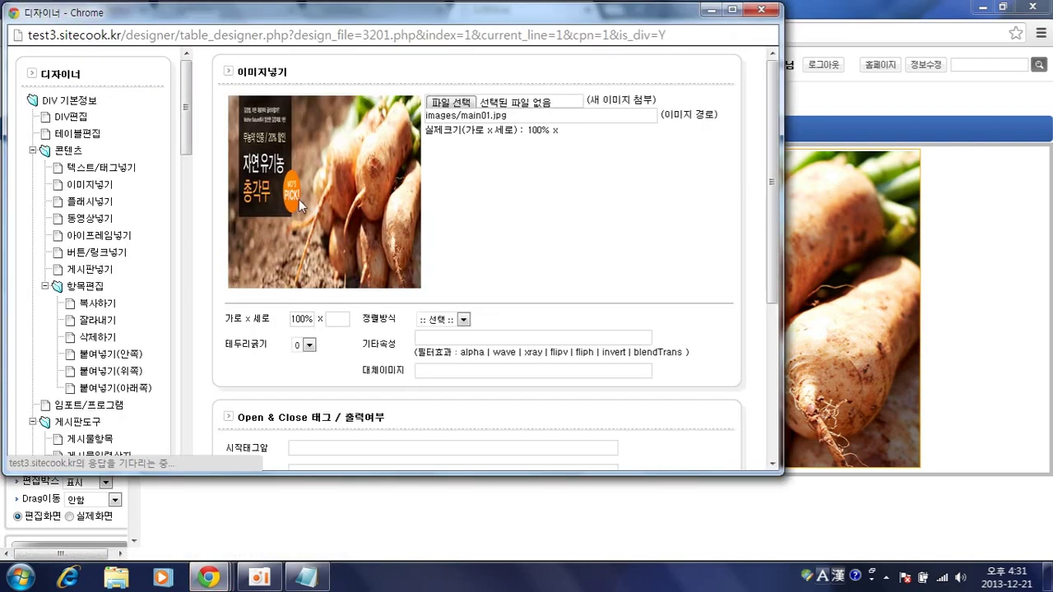
left_click(763, 10)
- In the mobile preview, open 인사말 via its icon to see the vegetable banner, then return home
mouse_move(215, 568)
left_click(308, 494)
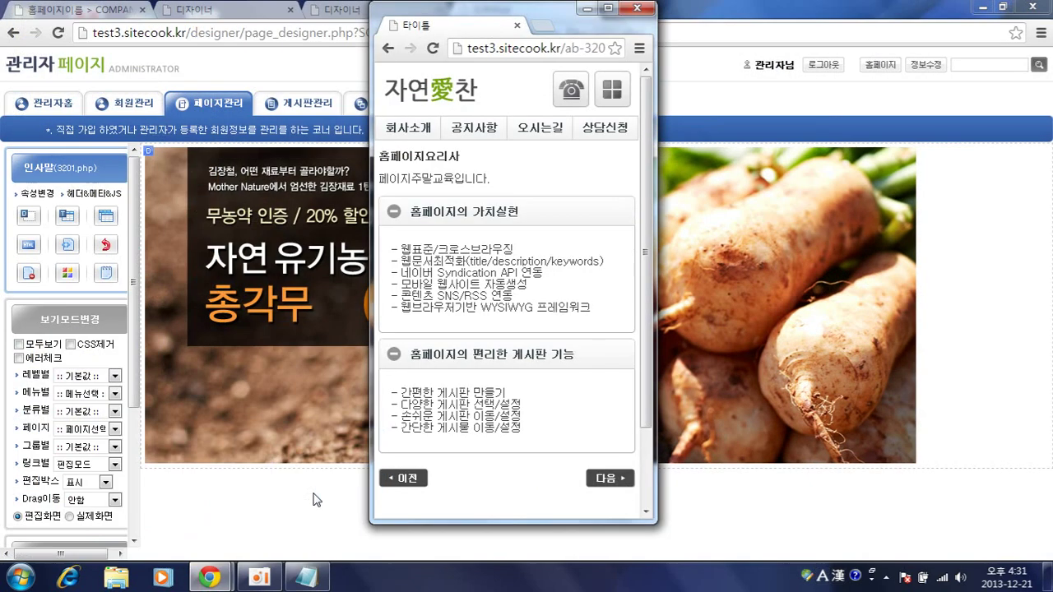
left_click(443, 93)
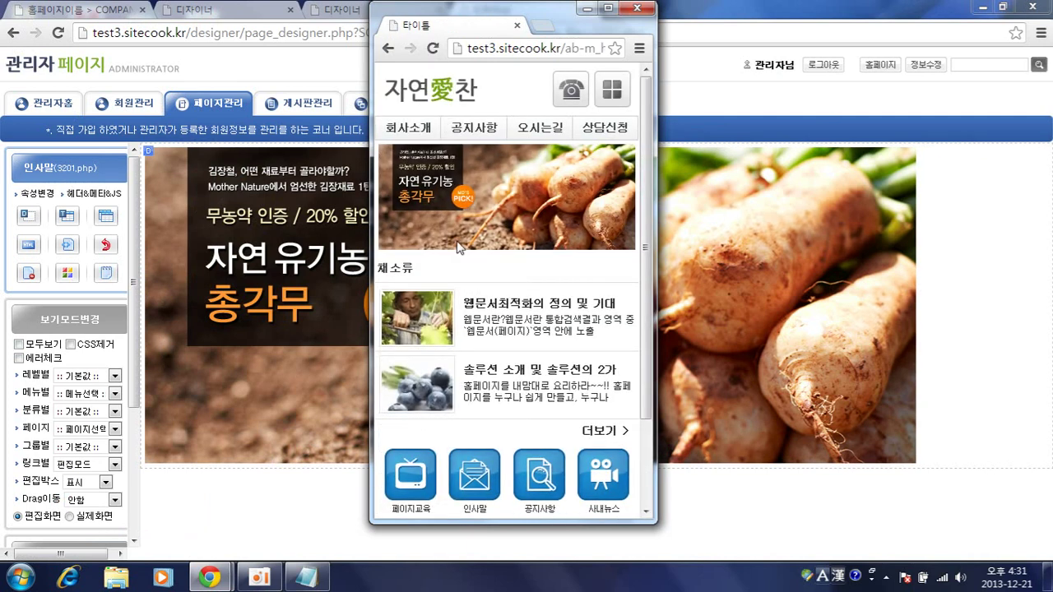
scroll(484, 412, "down", 3)
left_click(484, 428)
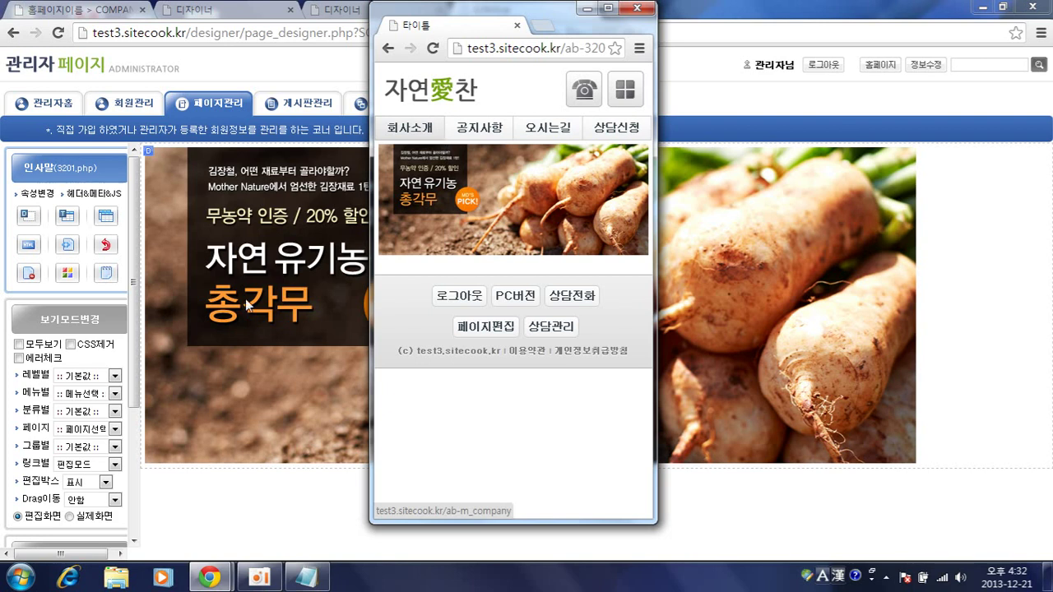
left_click(460, 188)
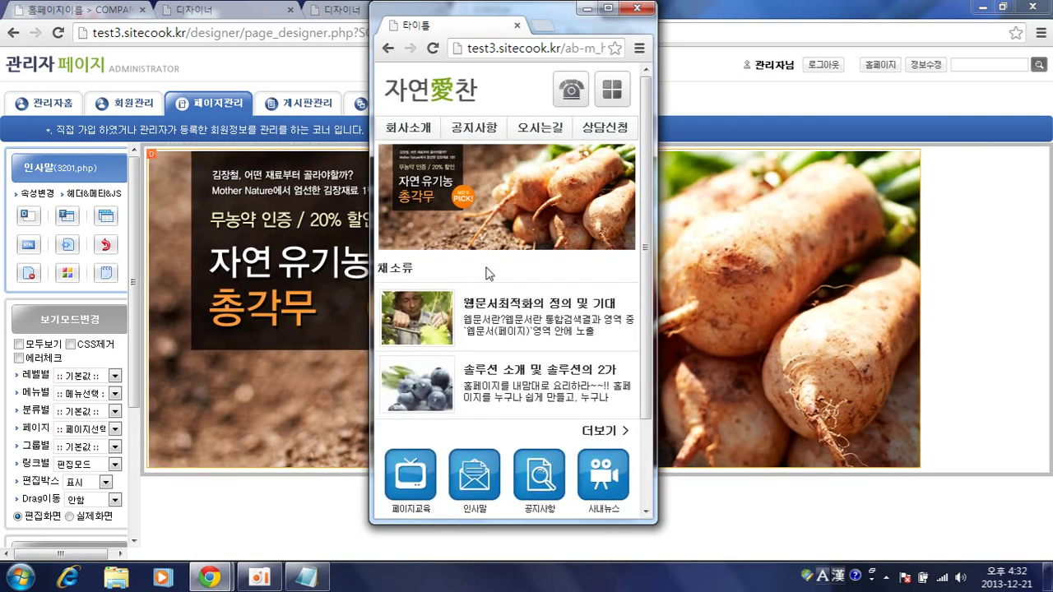
scroll(461, 434, "down", 2)
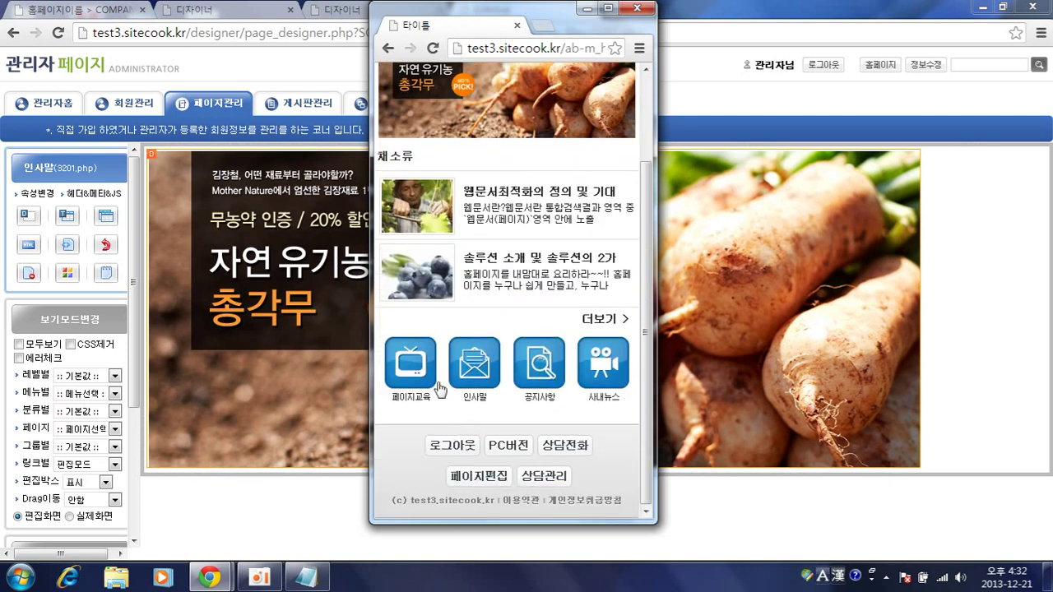
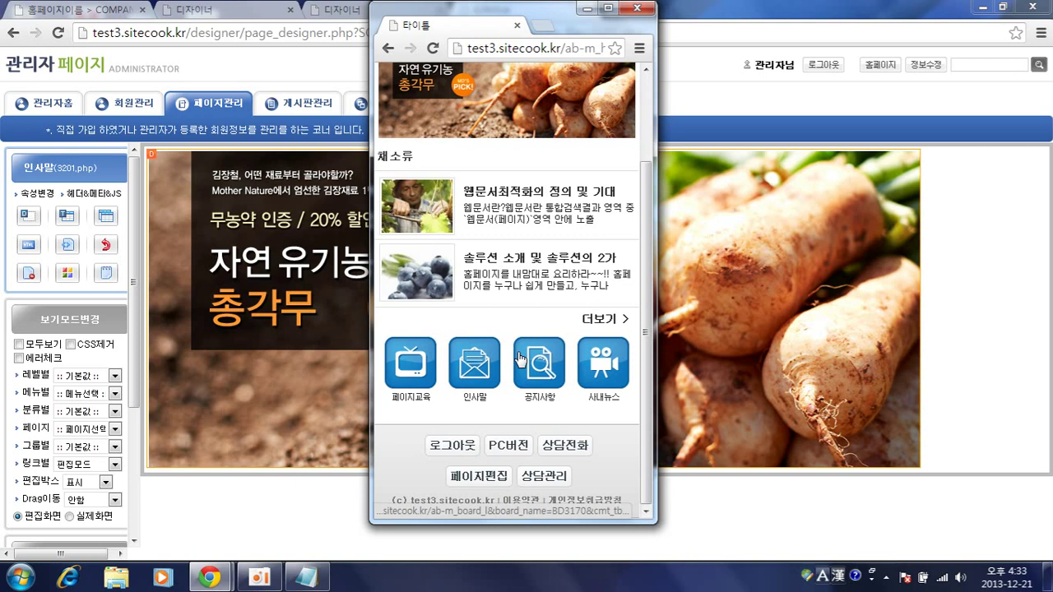
- Go back from the mobile preview to page_list.php, which lists the mobile pages 인사말 and 페이지교육
left_click(1041, 358)
left_click(13, 32)
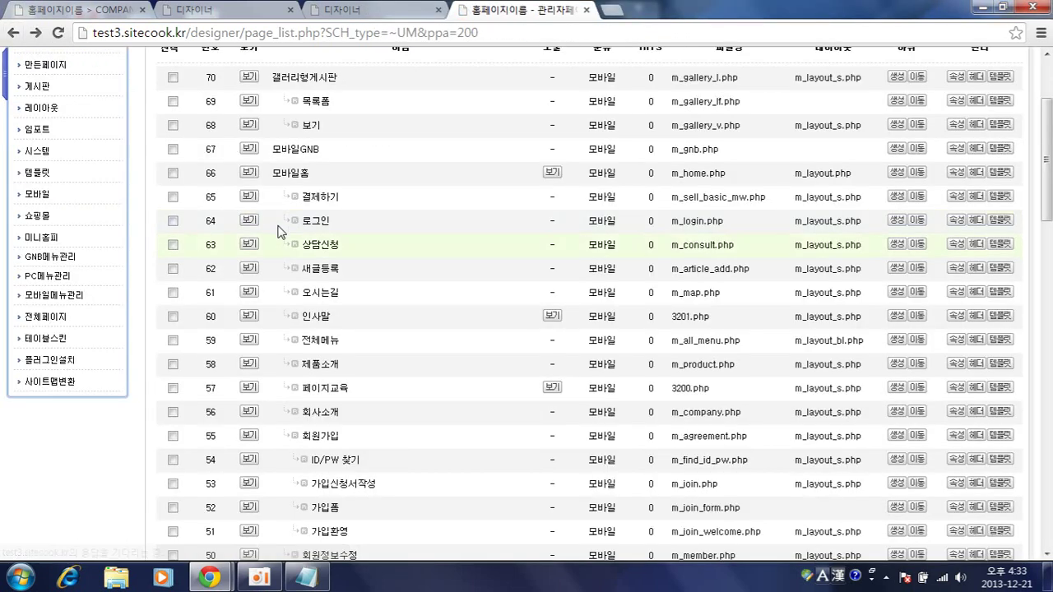
- Open the 모바일홈 page, then return to the list of template pages
left_click(295, 174)
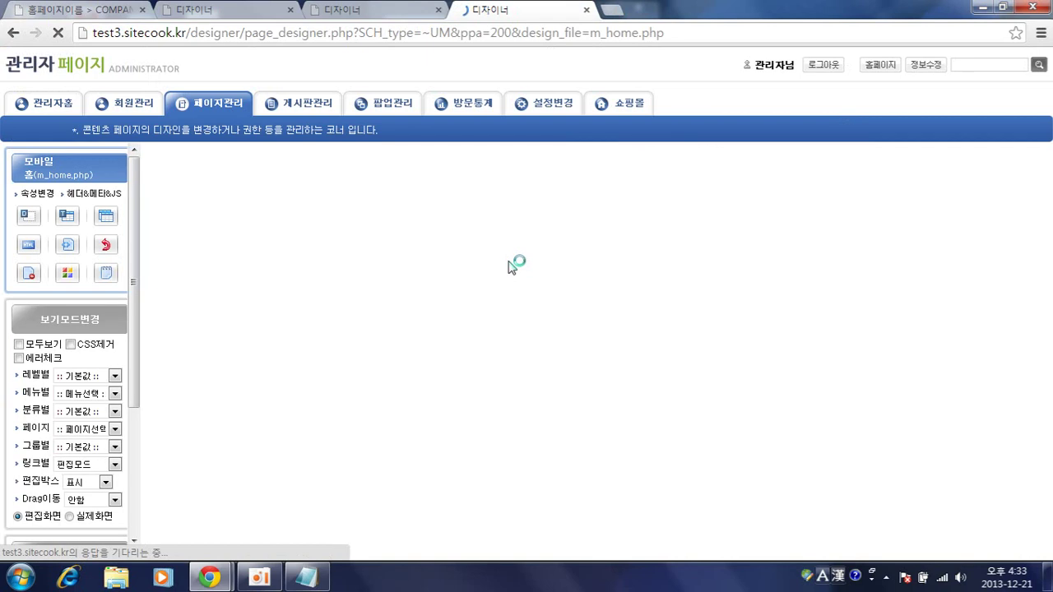
scroll(235, 505, "down", 5)
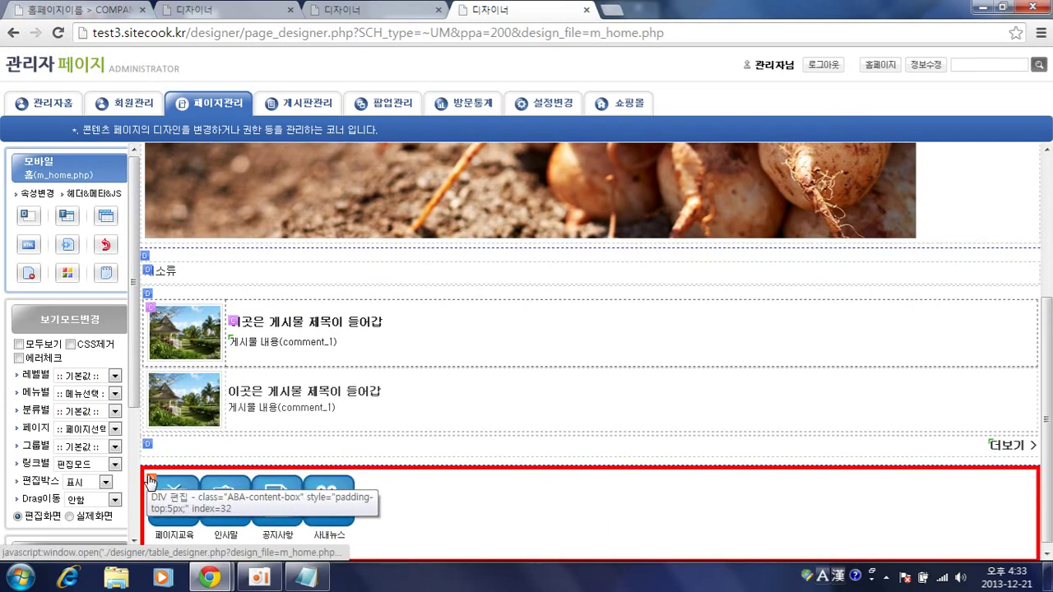
left_click(346, 10)
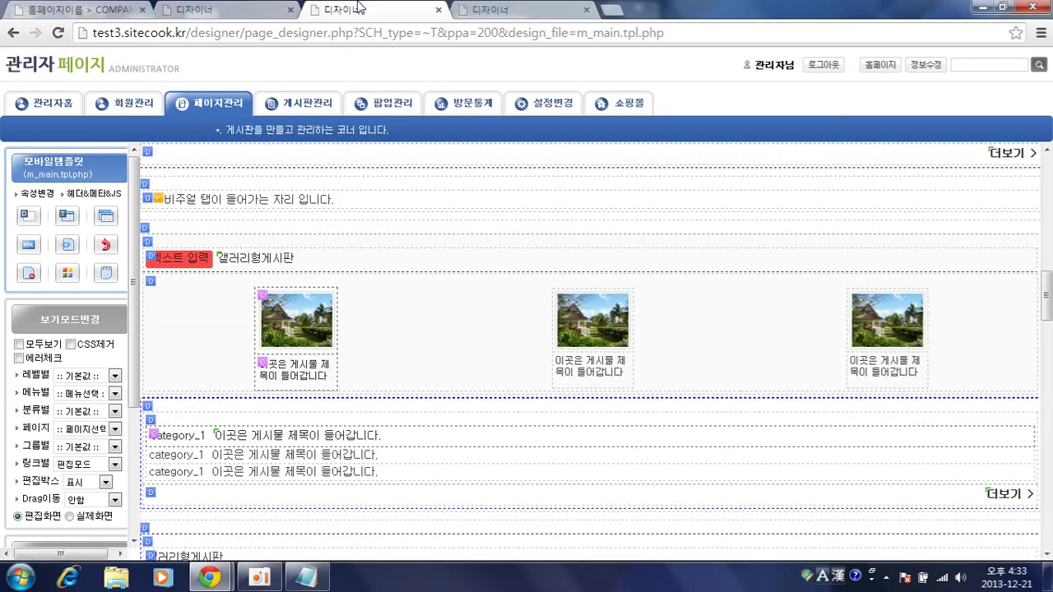
key("alt+Left")
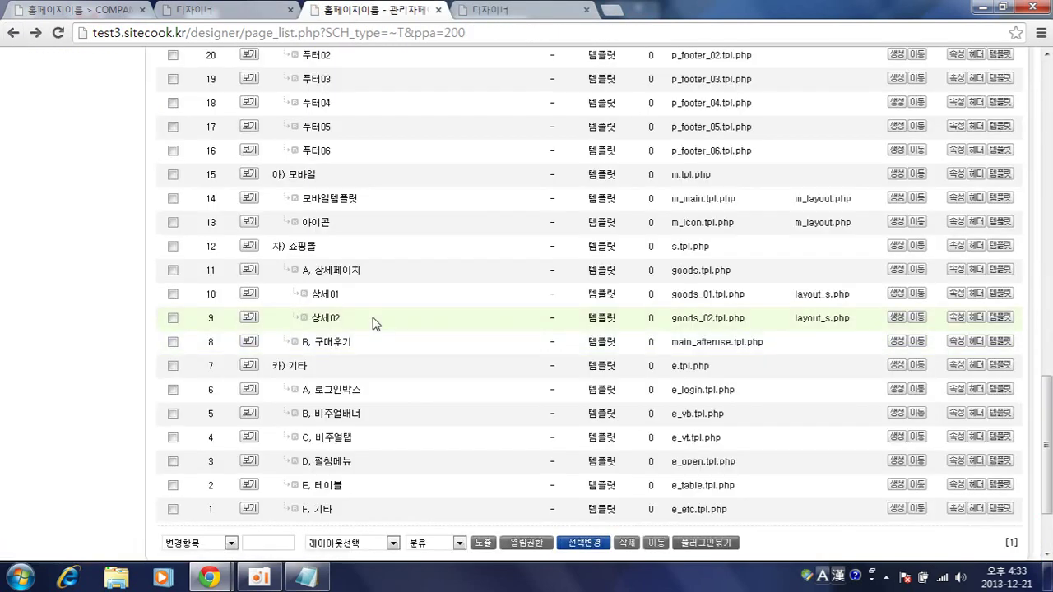
- Copy the glossy icon grid block from the 아이콘 template (m_icon.tpl.php)
left_click(316, 223)
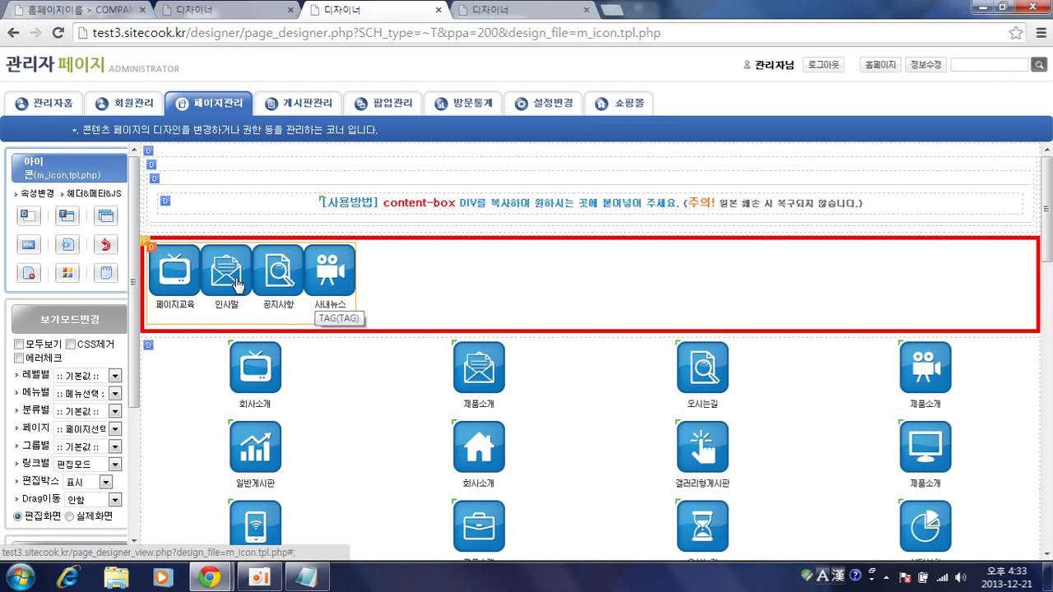
scroll(319, 358, "down", 10)
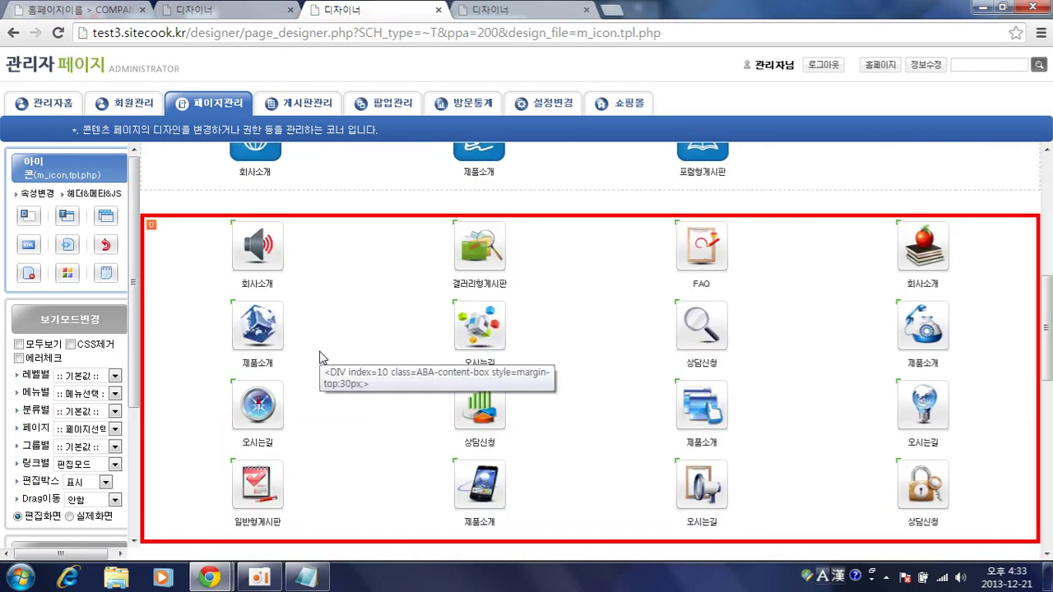
scroll(321, 357, "up", 5)
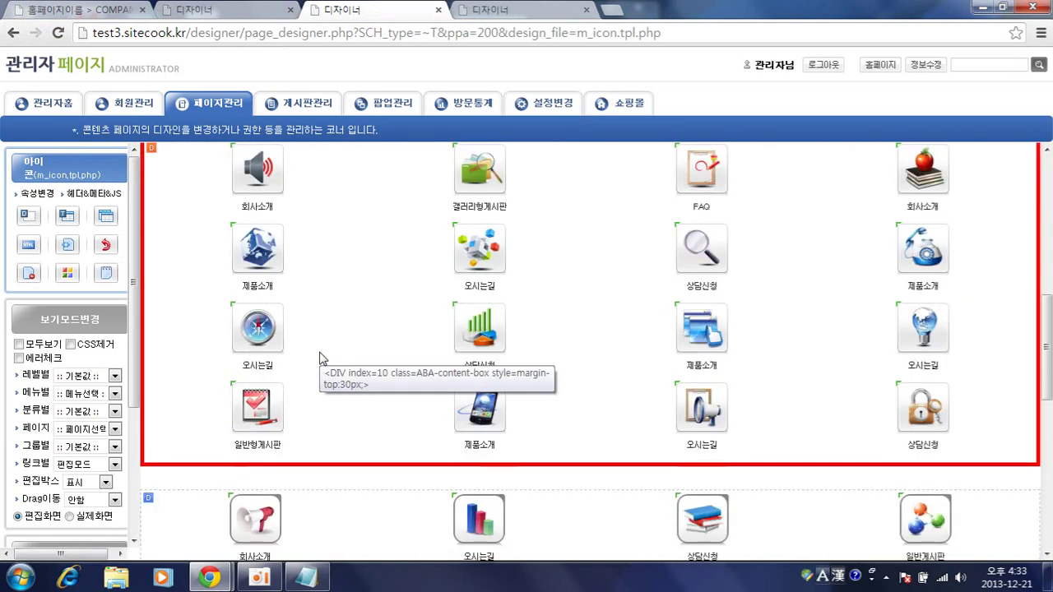
scroll(336, 385, "up", 2)
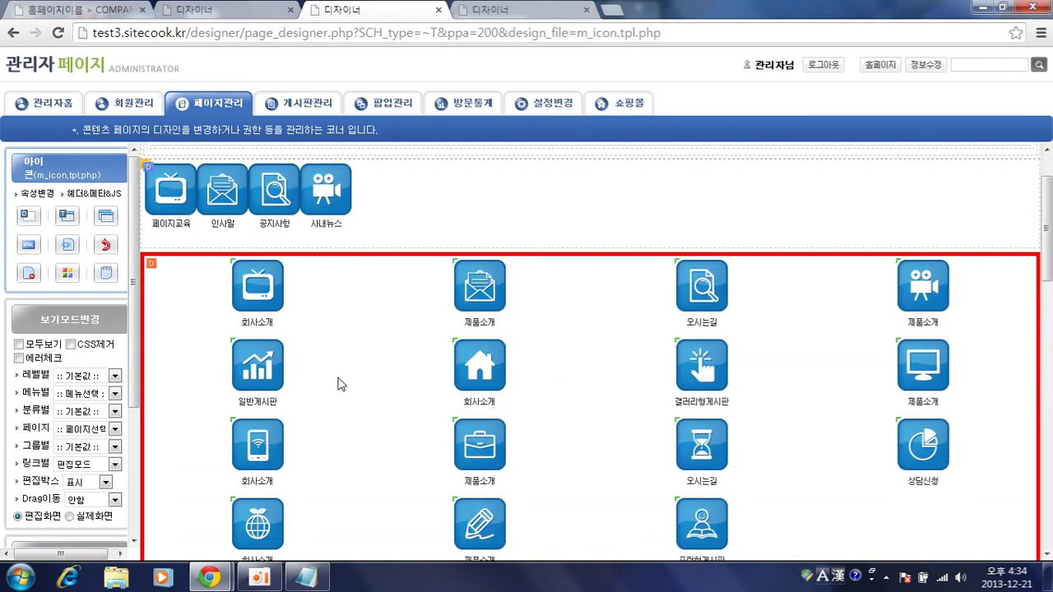
scroll(337, 385, "down", 6)
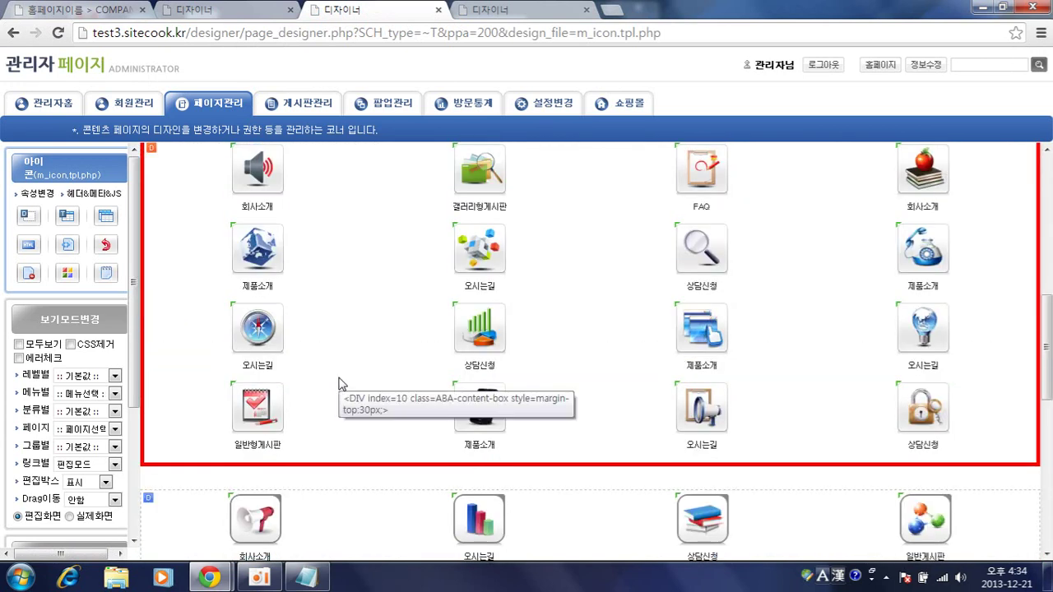
scroll(342, 372, "up", 1)
left_click(152, 225)
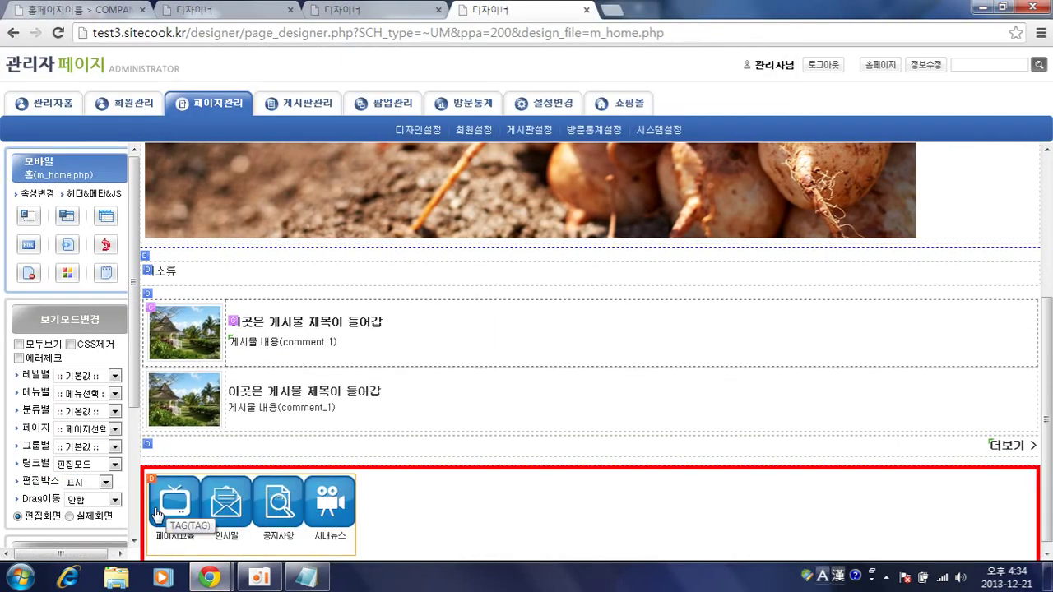
- Paste the copied glossy icon grid above the blue four-icon row on m_home.php
left_click(150, 484)
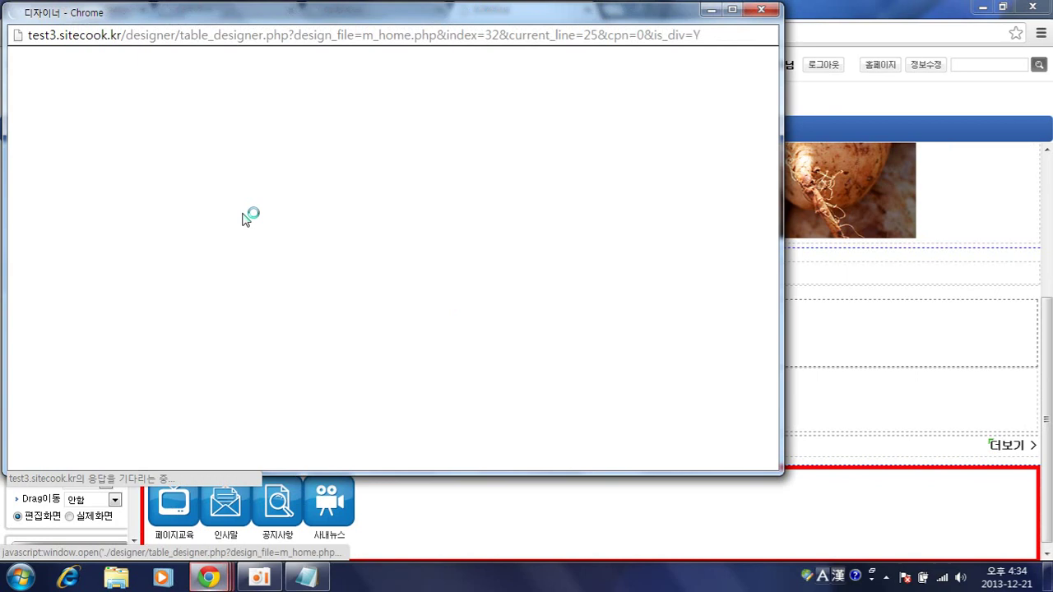
left_click(420, 109)
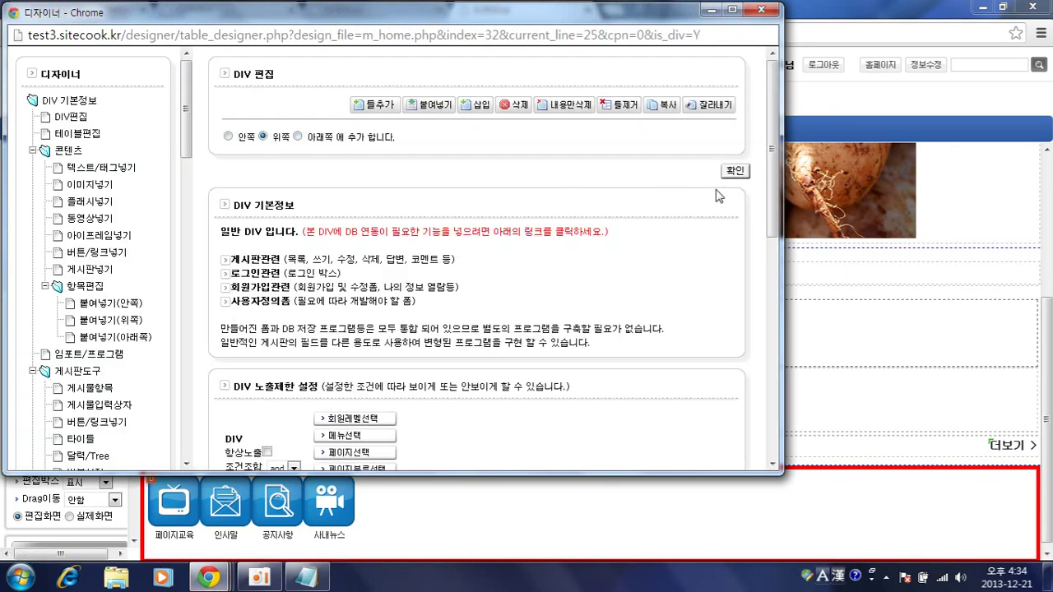
left_click(741, 172)
scroll(743, 185, "down", 5)
scroll(357, 337, "down", 1)
scroll(357, 336, "up", 2)
scroll(357, 337, "down", 2)
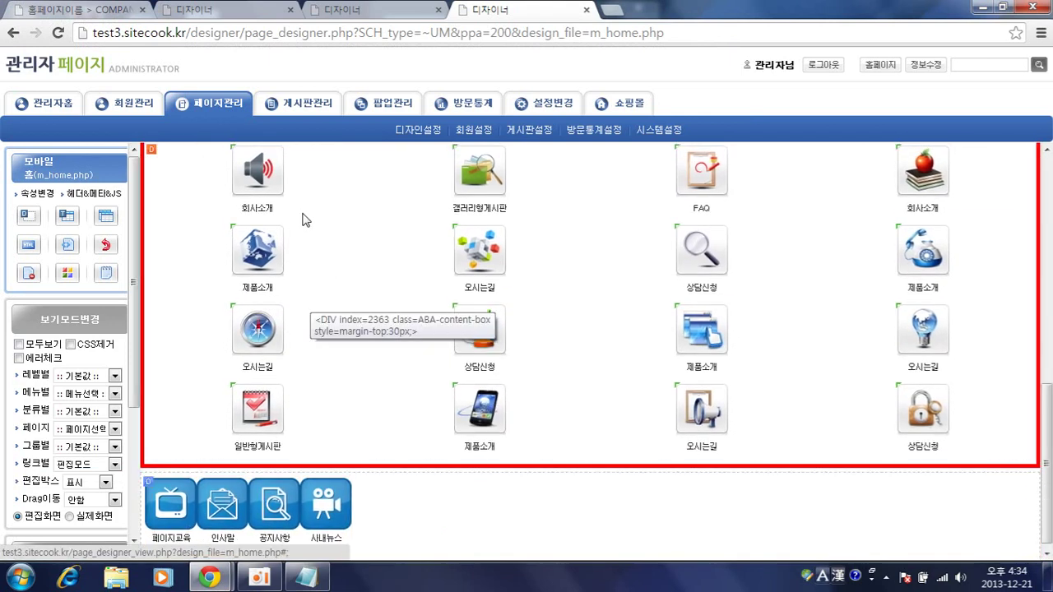
- Rename the first glossy icon from 회사소개 to 페이지교육 and link it to the 페이지교육 page
left_click(272, 173)
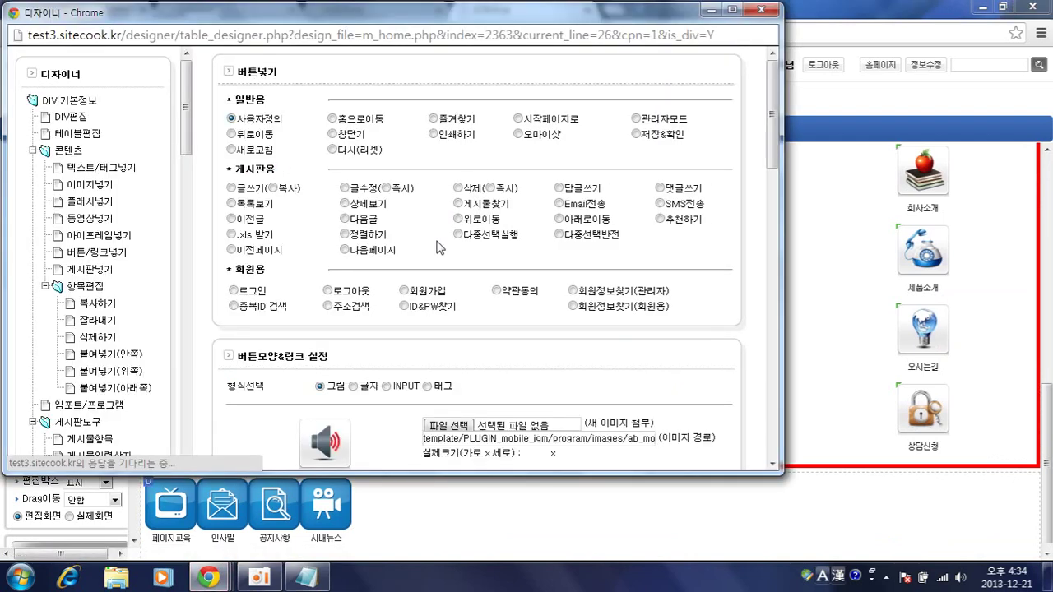
scroll(437, 249, "down", 3)
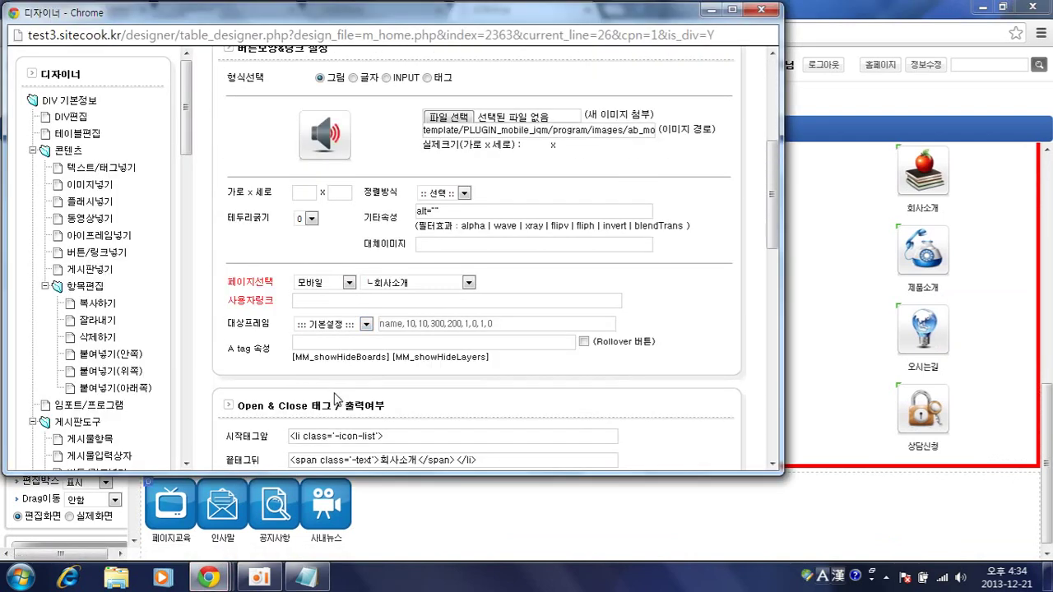
scroll(338, 399, "down", 3)
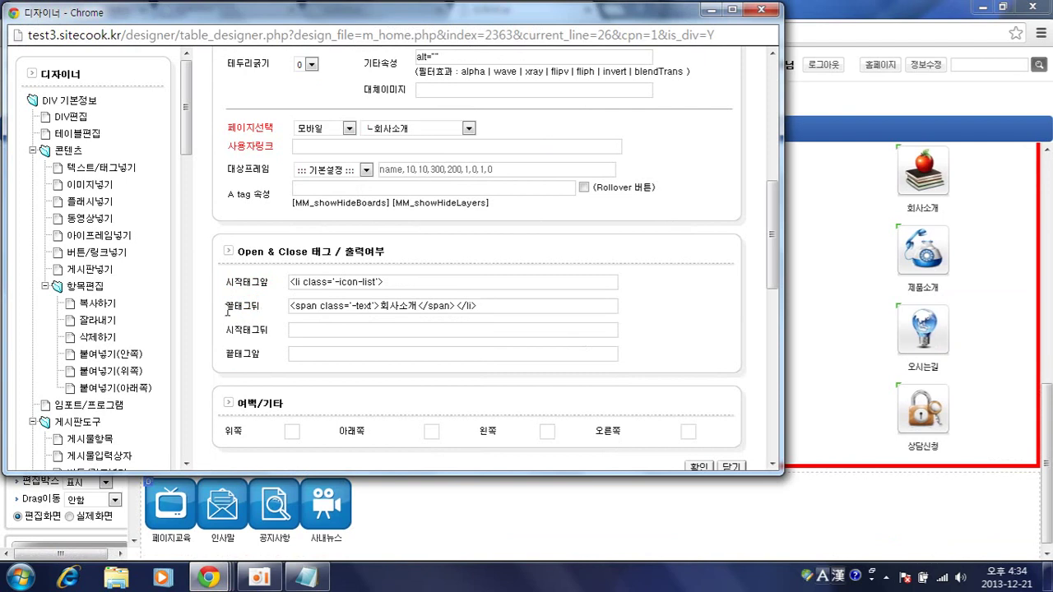
left_click(381, 305)
left_click_drag(382, 305, 419, 310)
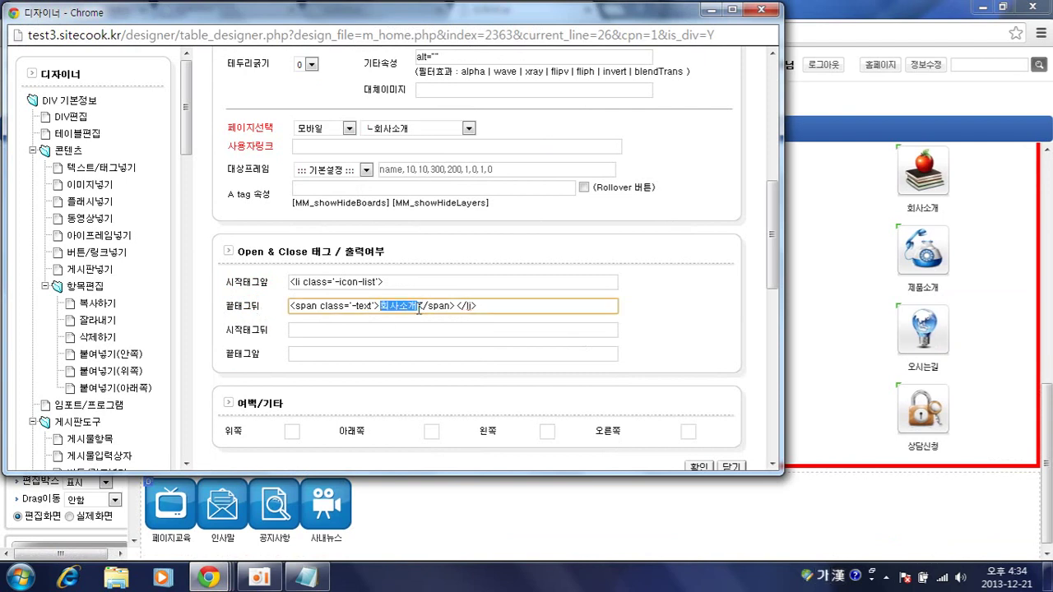
type("페이지교육")
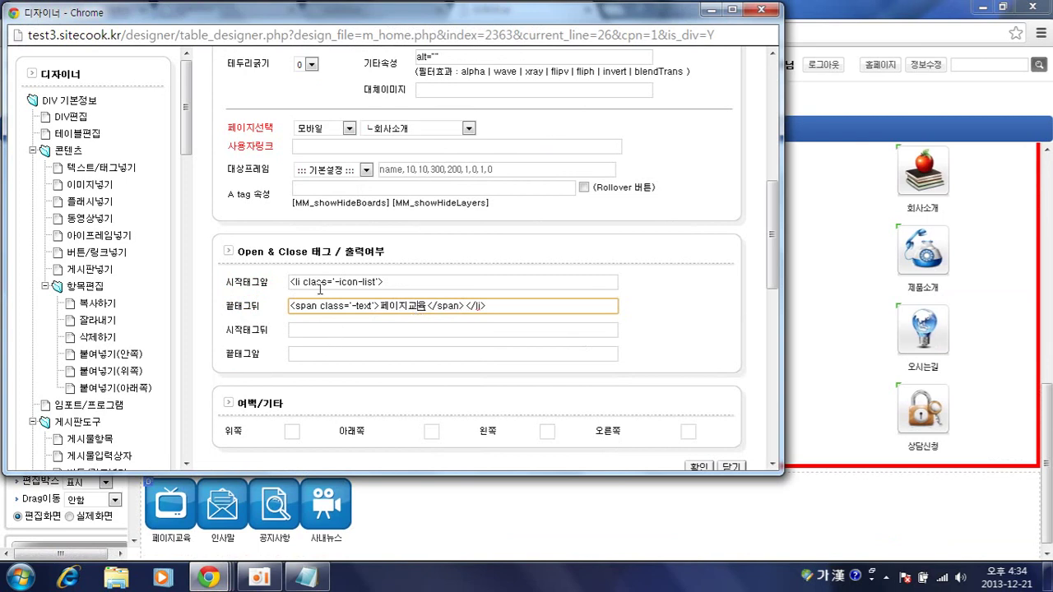
left_click(380, 129)
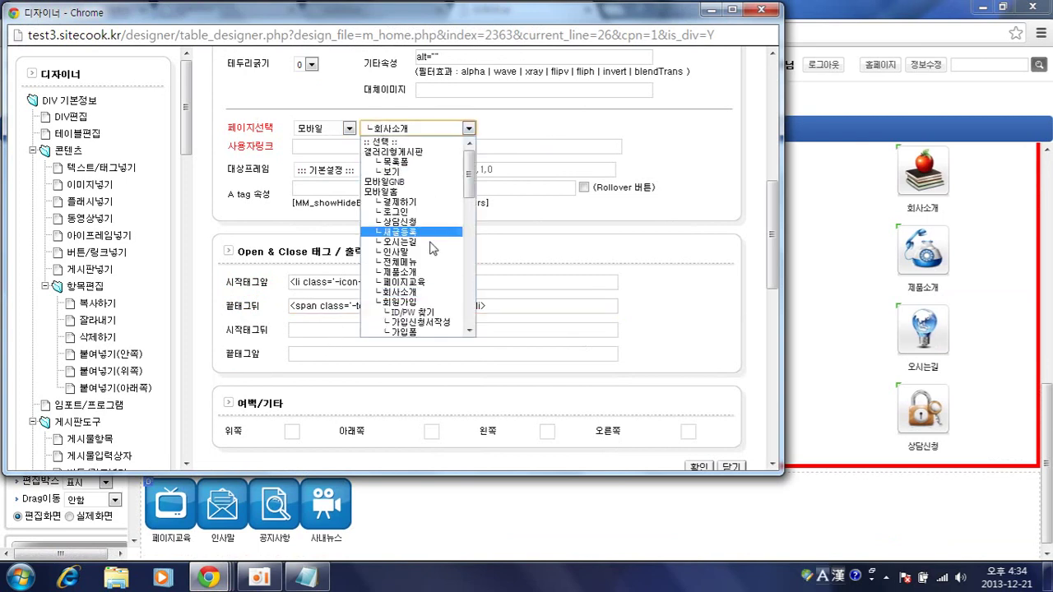
left_click(419, 281)
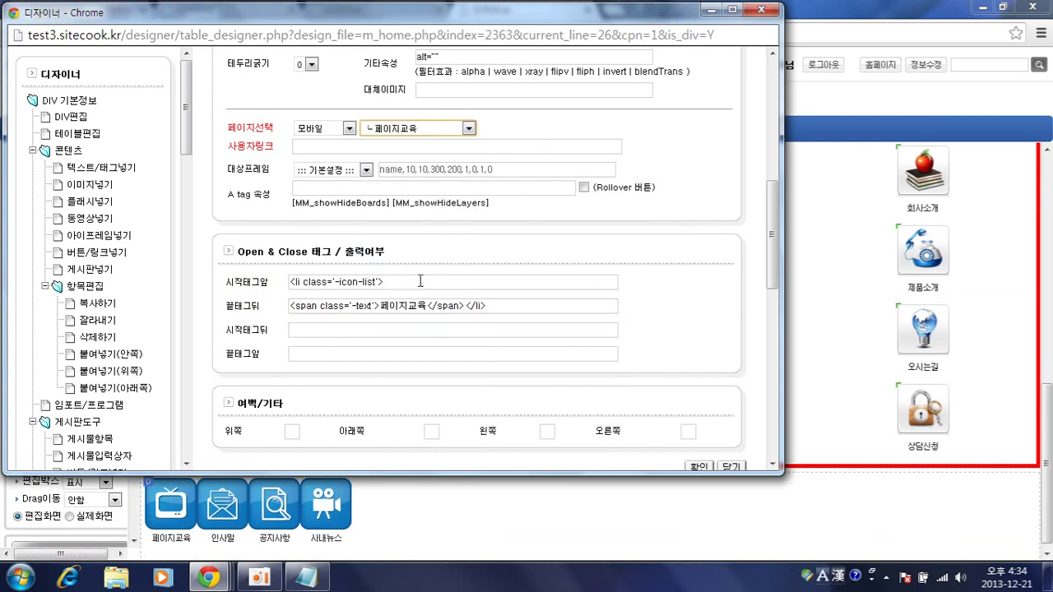
scroll(502, 211, "down", 2)
left_click(699, 313)
scroll(458, 305, "down", 5)
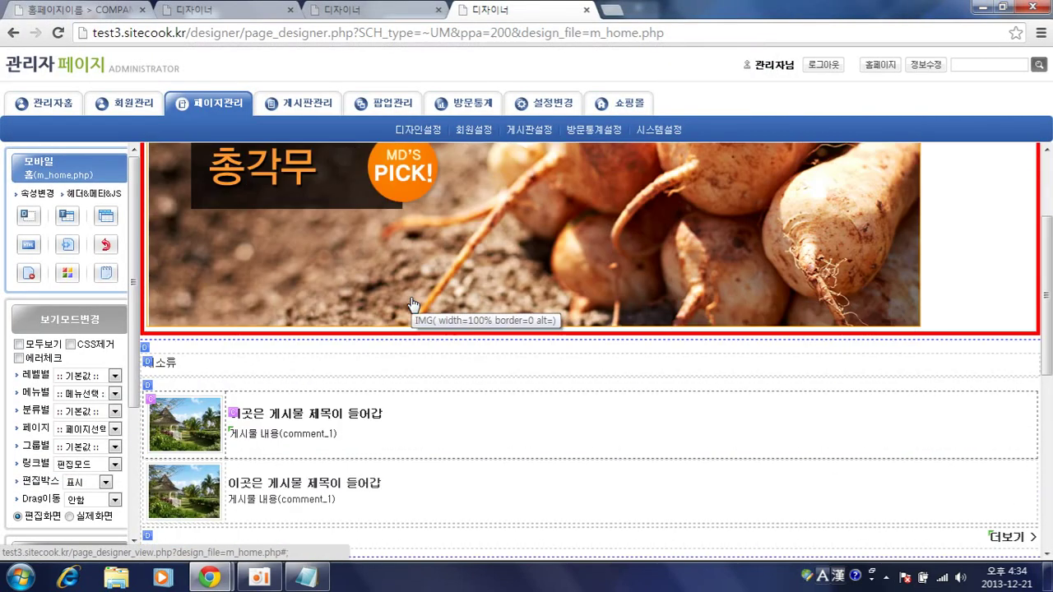
- Relabel the second glossy icon from 갤러리형게시판 to 인사말 and link it to the 인사말 page
scroll(267, 255, "up", 1)
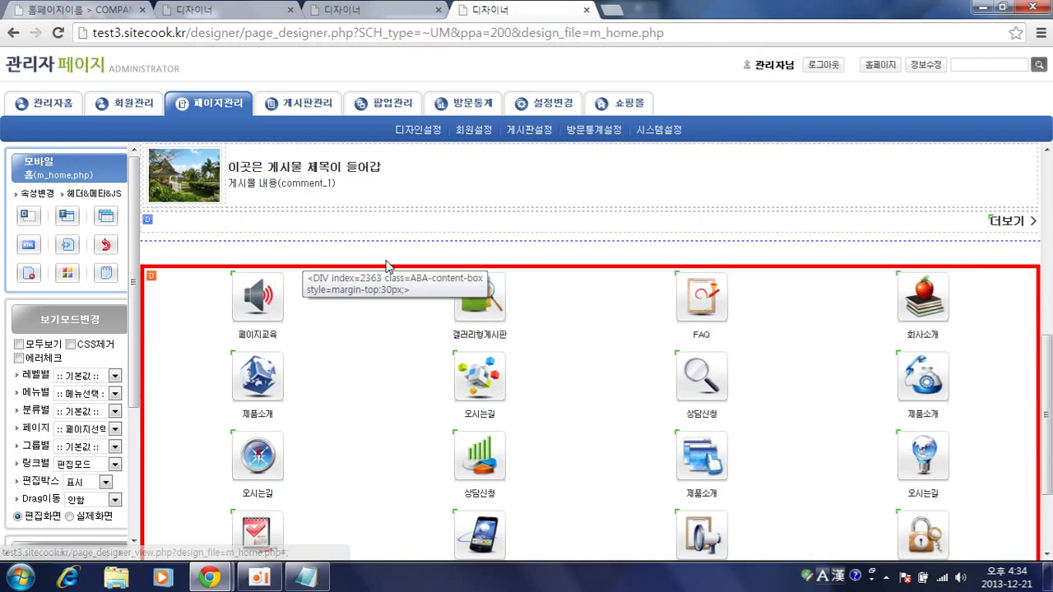
scroll(364, 419, "down", 2)
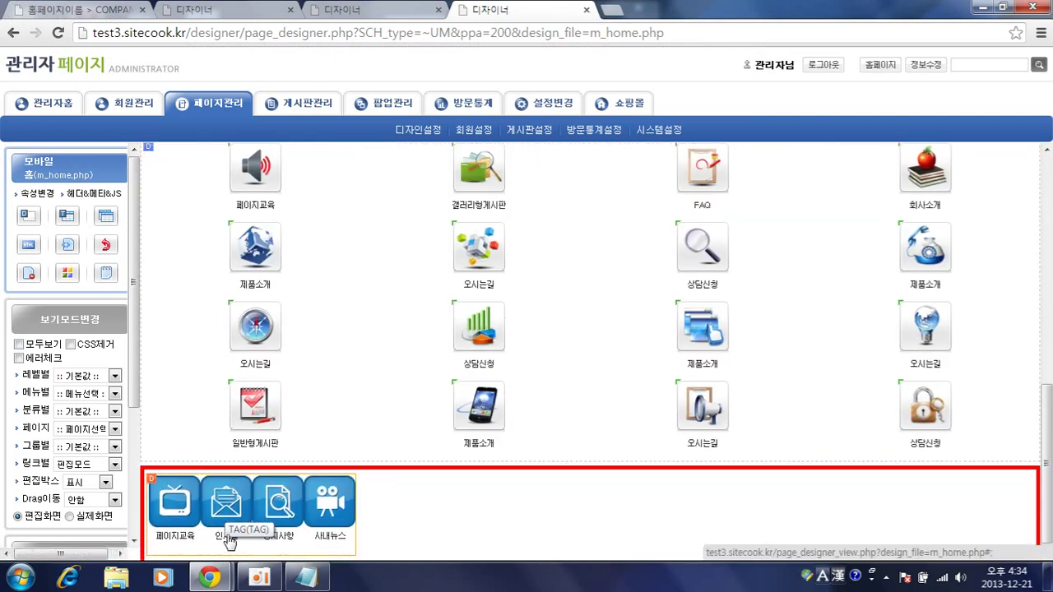
left_click(481, 243)
scroll(460, 212, "down", 4)
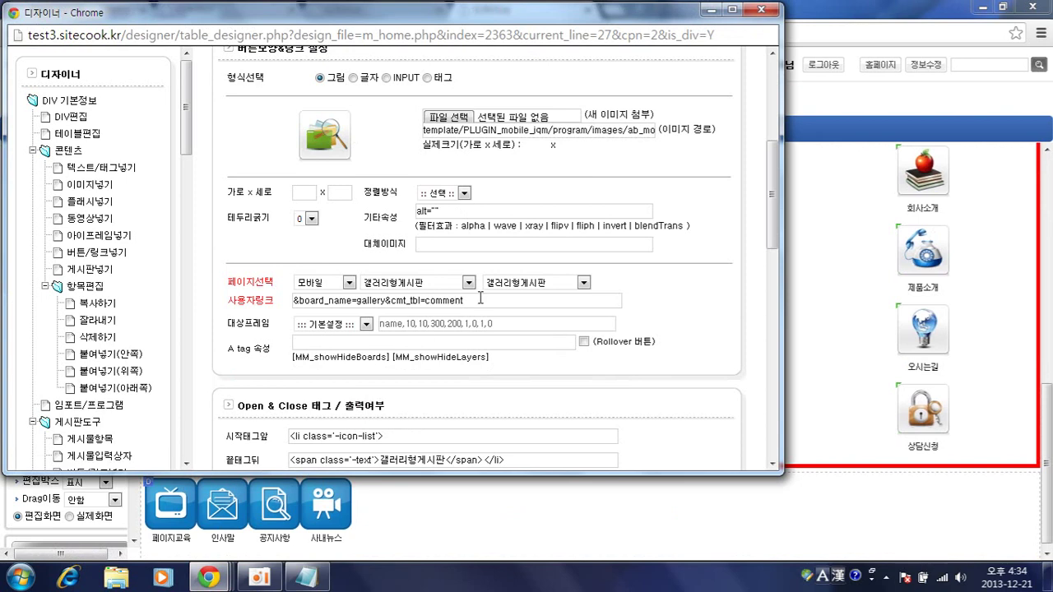
left_click_drag(386, 464, 448, 463)
type("인사말")
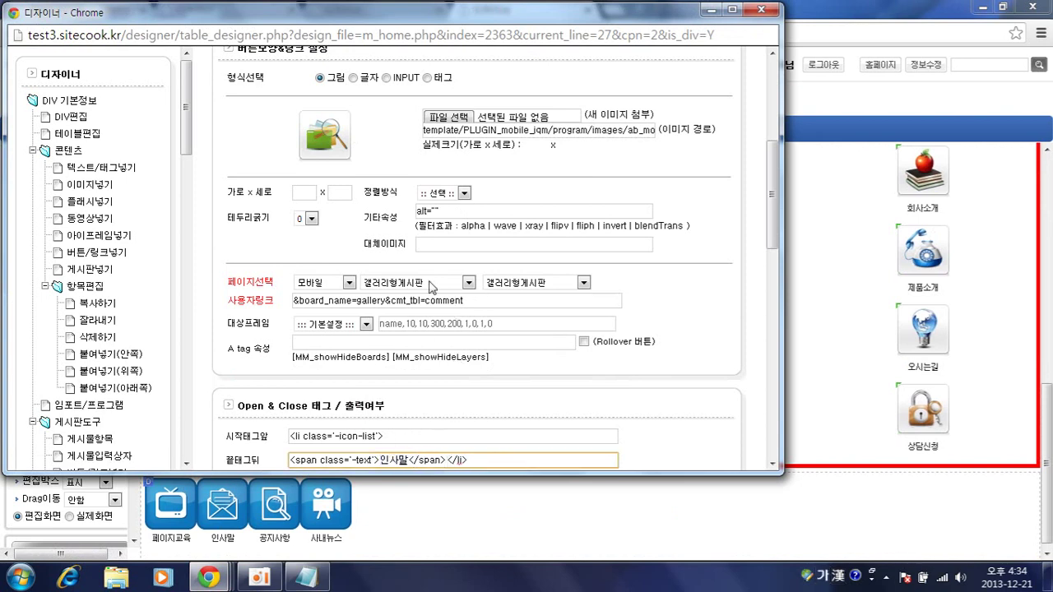
left_click(411, 282)
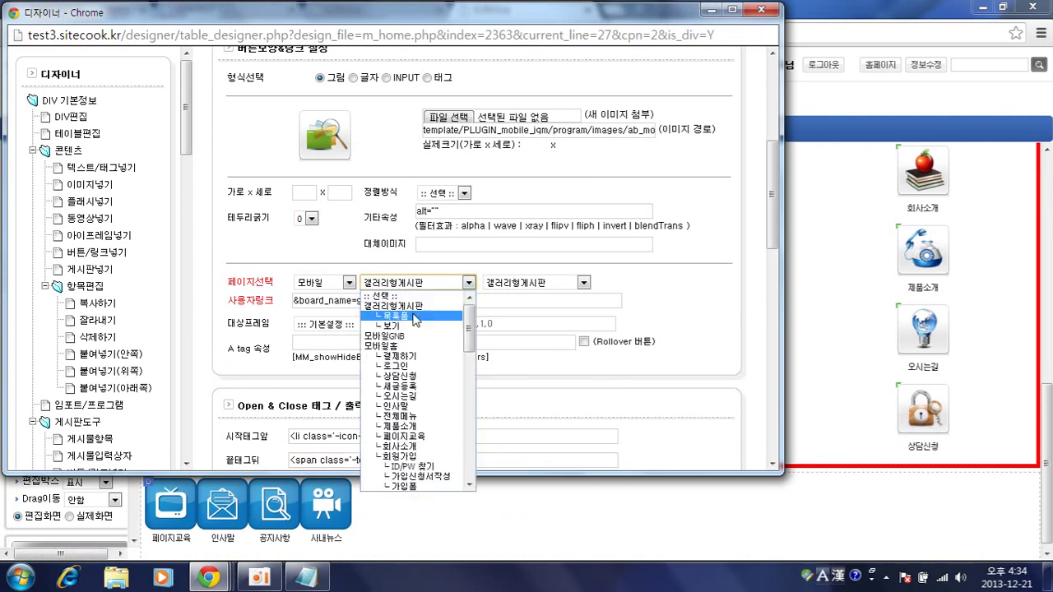
scroll(406, 337, "down", 3)
left_click(406, 329)
left_click(490, 301)
key("Hangul")
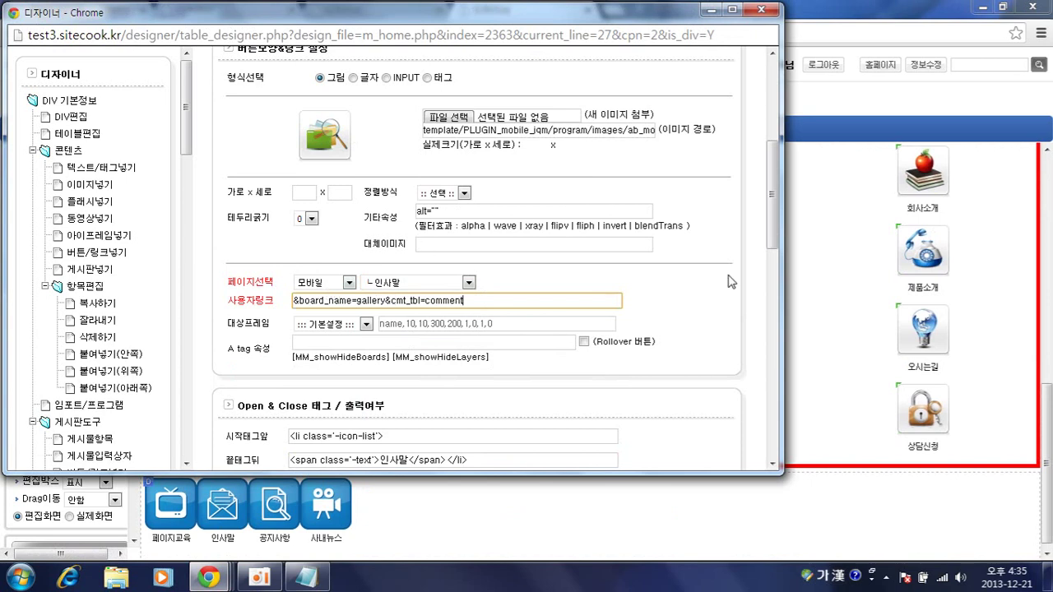
left_click(672, 321)
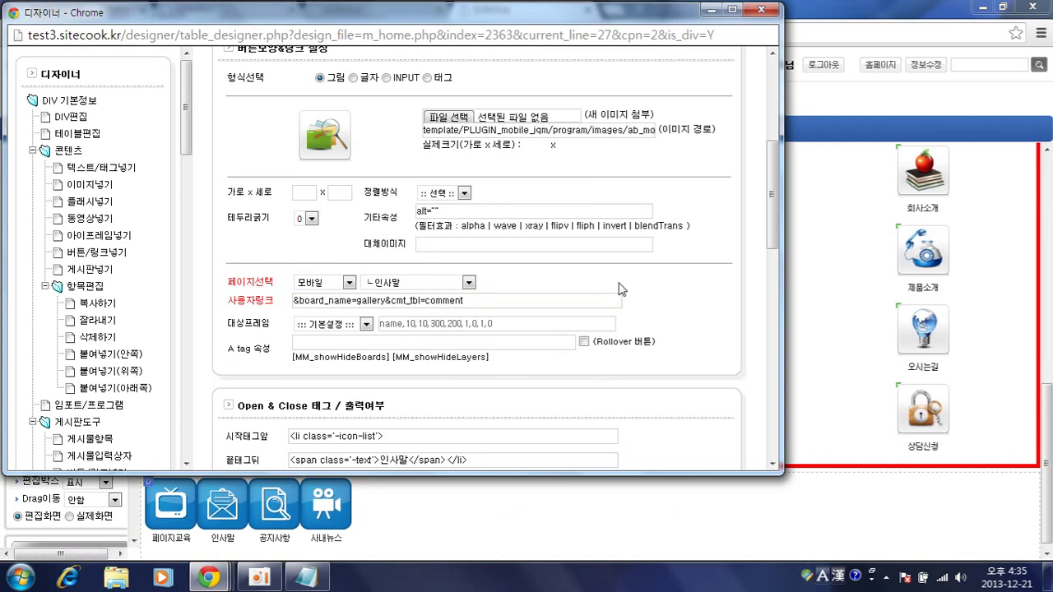
- Keep 모바일 > 인사말 as the link, delete the old gallery board custom link, and save
left_click(313, 283)
left_click(321, 295)
left_click(422, 284)
left_click(422, 283)
left_click_drag(515, 306, 213, 297)
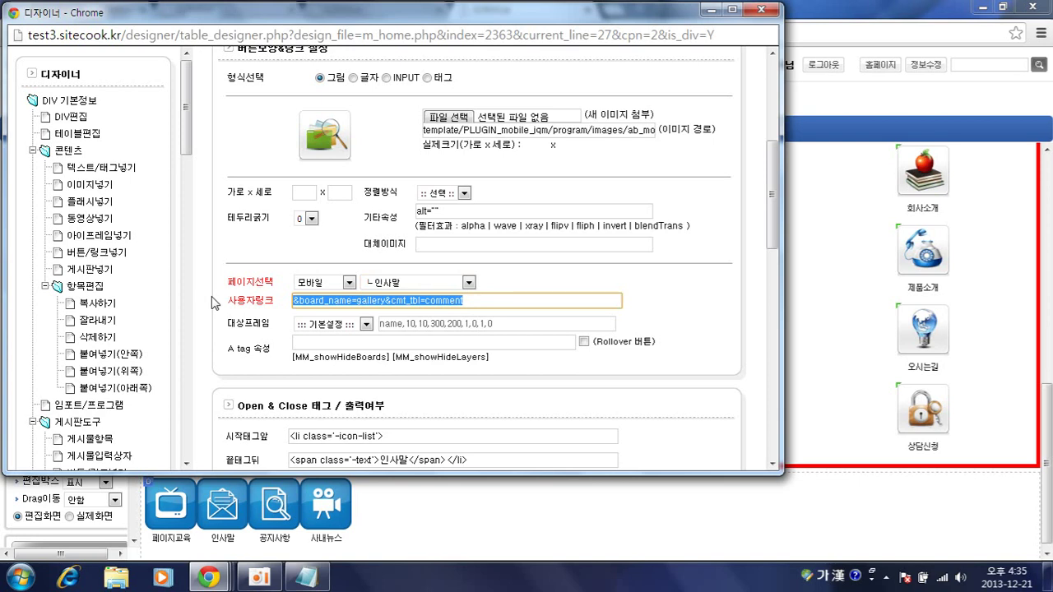
key("Delete")
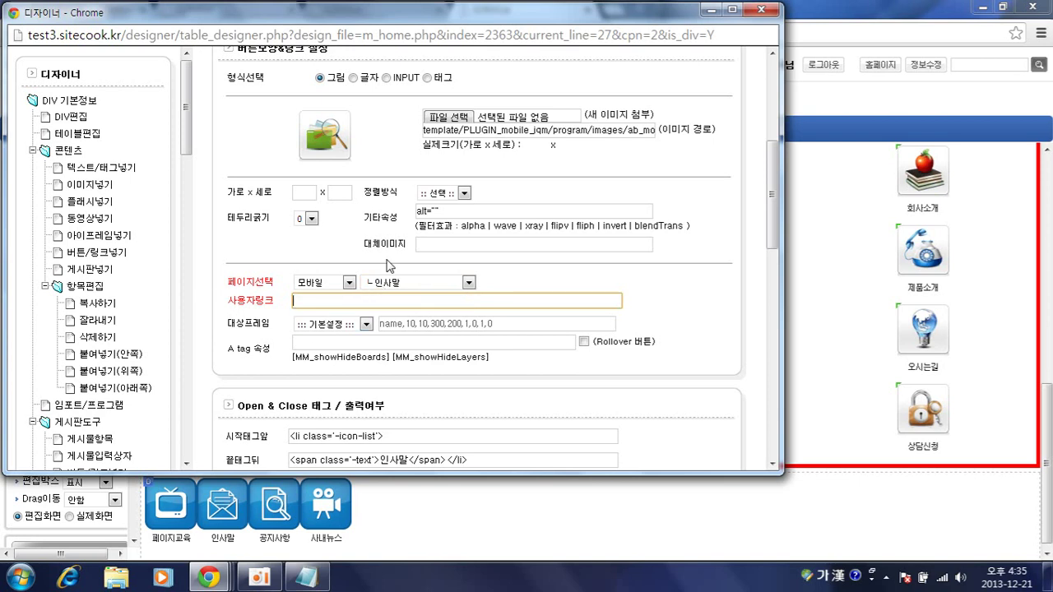
scroll(600, 338, "down", 5)
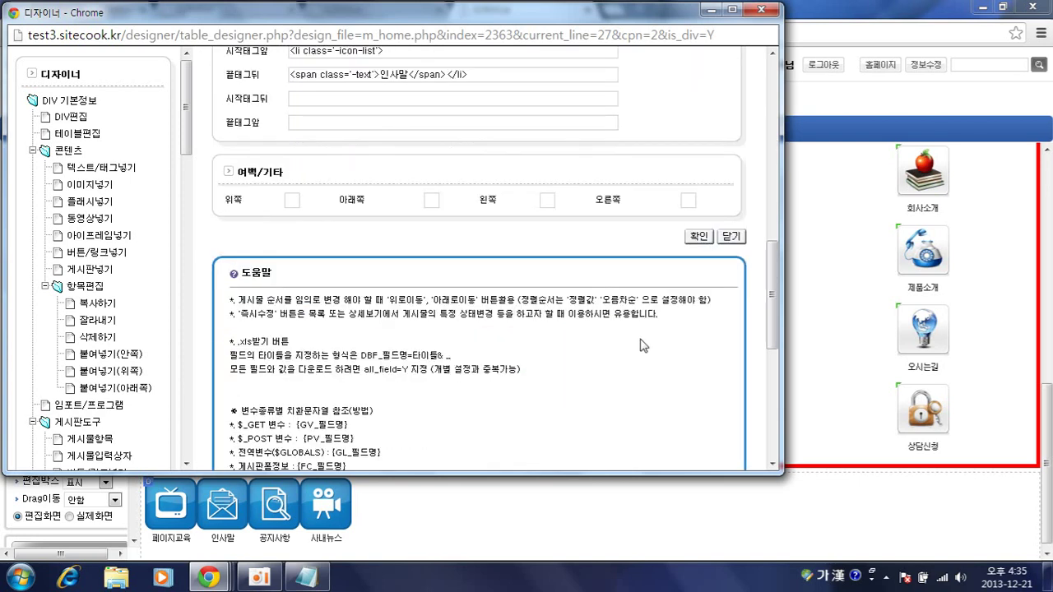
left_click(699, 236)
scroll(706, 249, "down", 8)
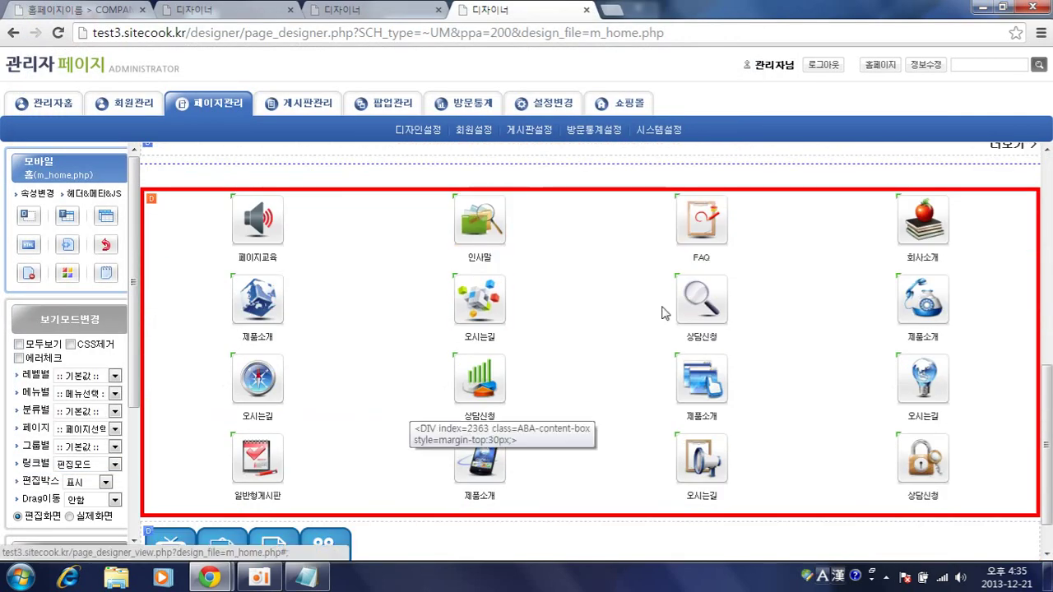
- Change the third glossy icon's label from 오시는길 to 공지사항
scroll(447, 392, "up", 1)
scroll(288, 428, "down", 2)
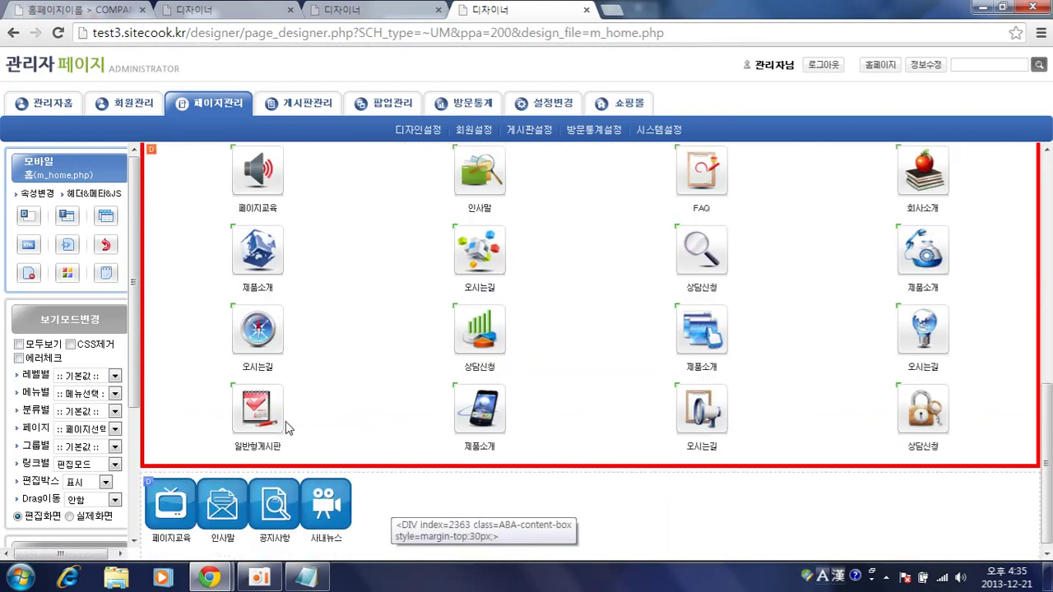
scroll(623, 330, "up", 1)
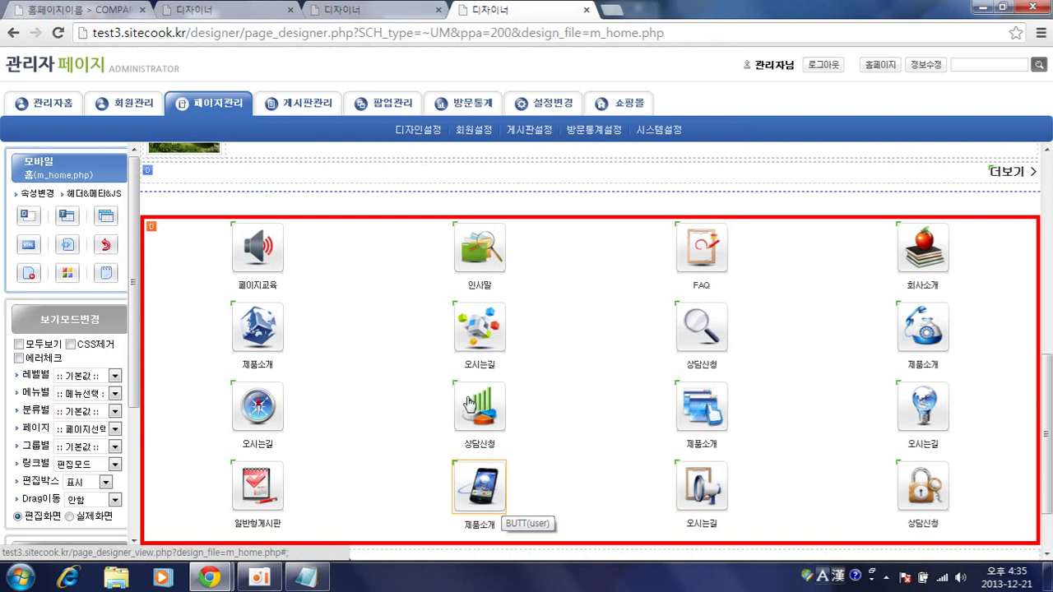
left_click(486, 344)
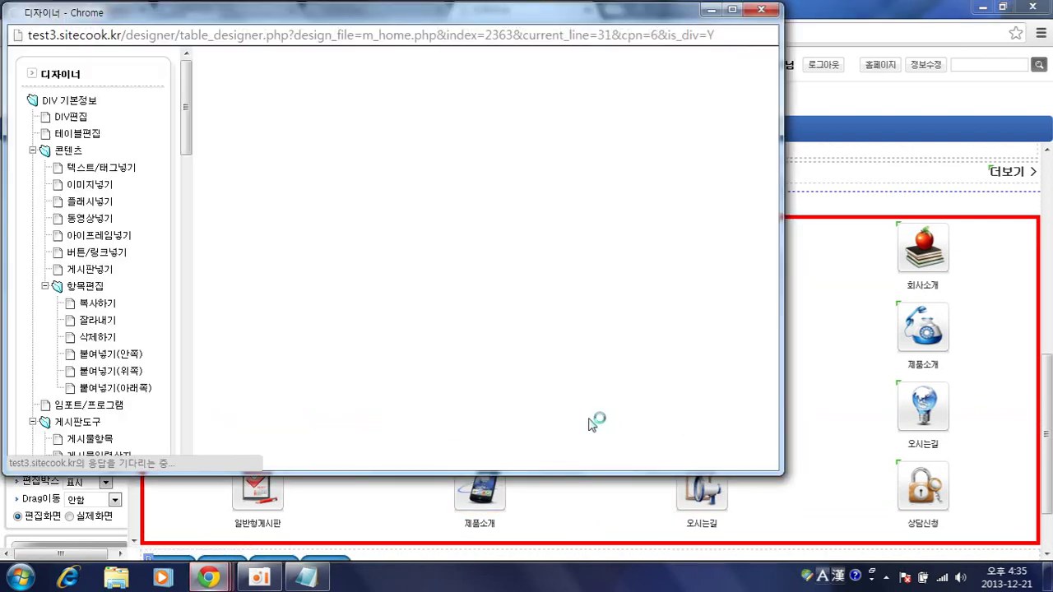
left_click_drag(390, 385, 436, 383)
key("BackSpace")
key("BackSpace")
type("공지사항")
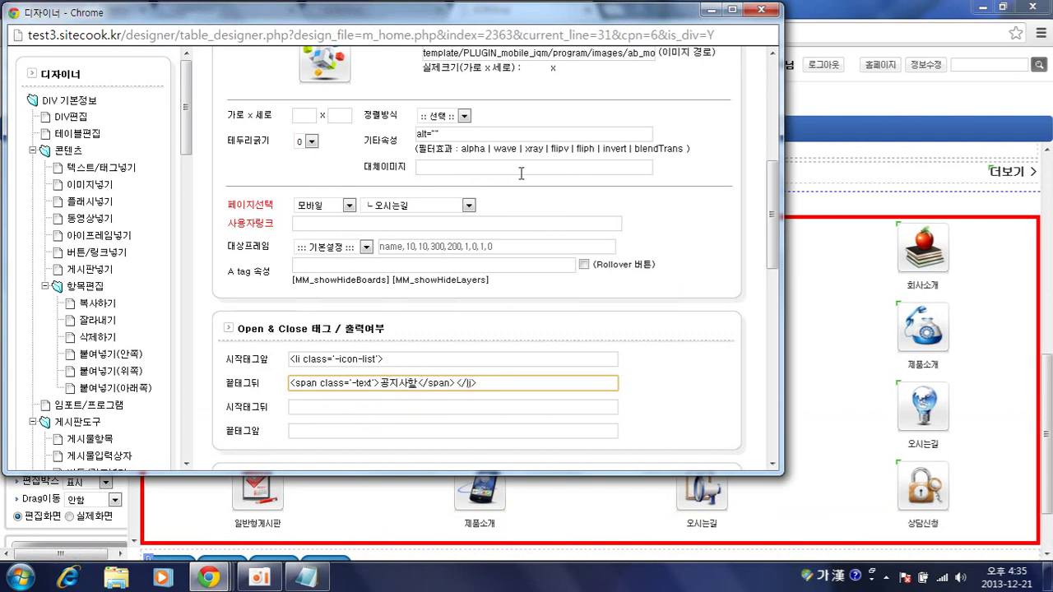
- Link the icon to the 일반형게시판 > 공지사항 board and save the settings
left_click(418, 207)
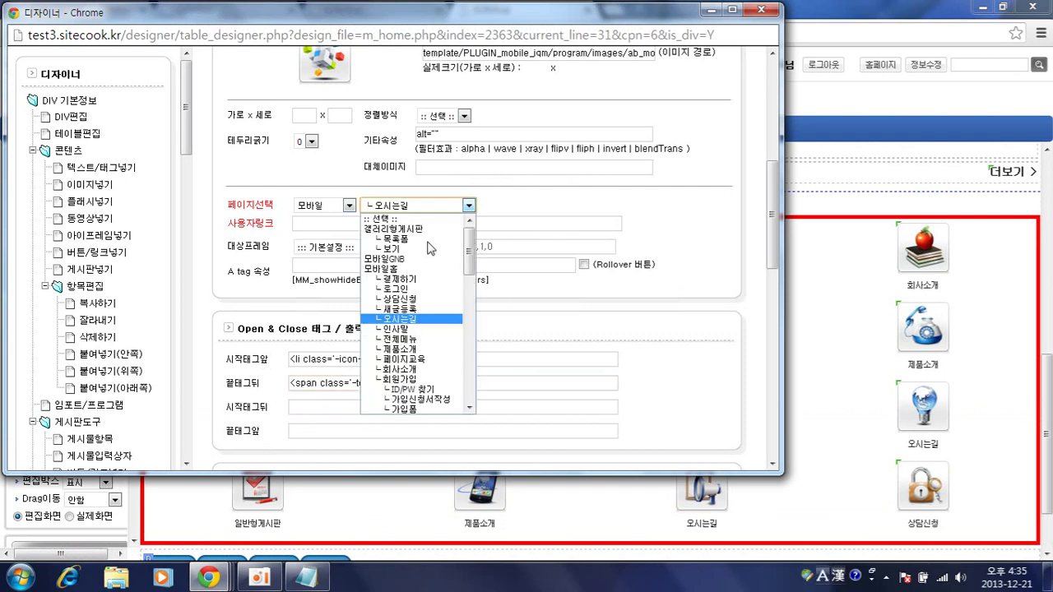
left_click(422, 342)
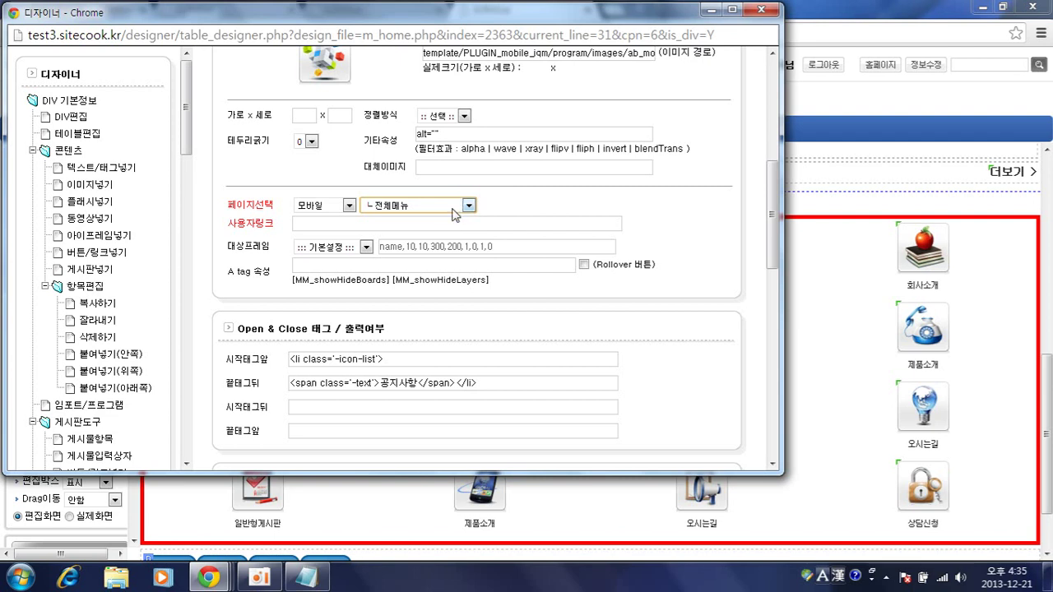
left_click(417, 208)
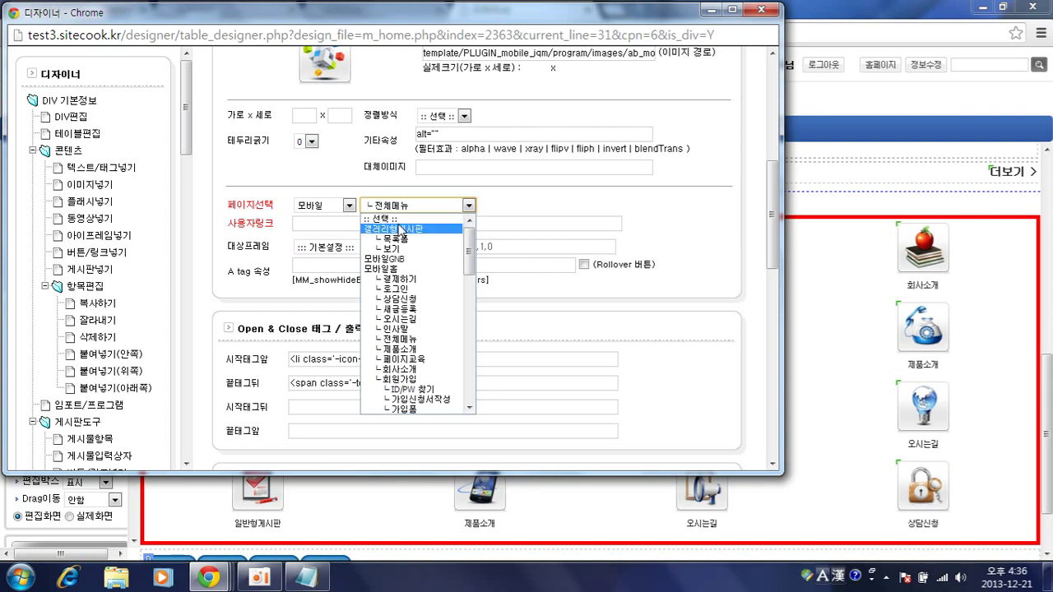
left_click(403, 229)
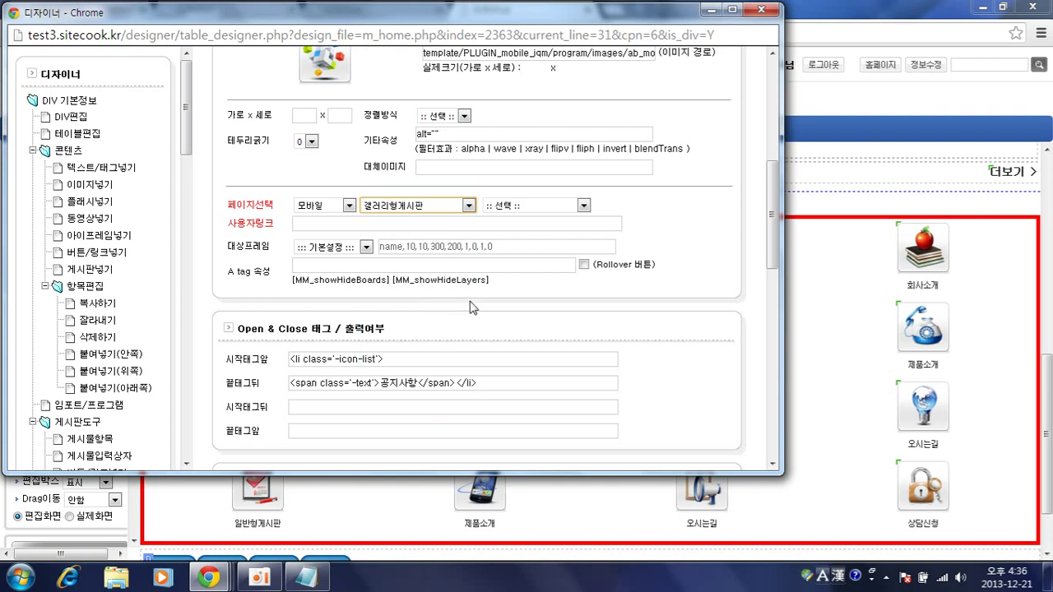
left_click(428, 205)
scroll(407, 321, "down", 4)
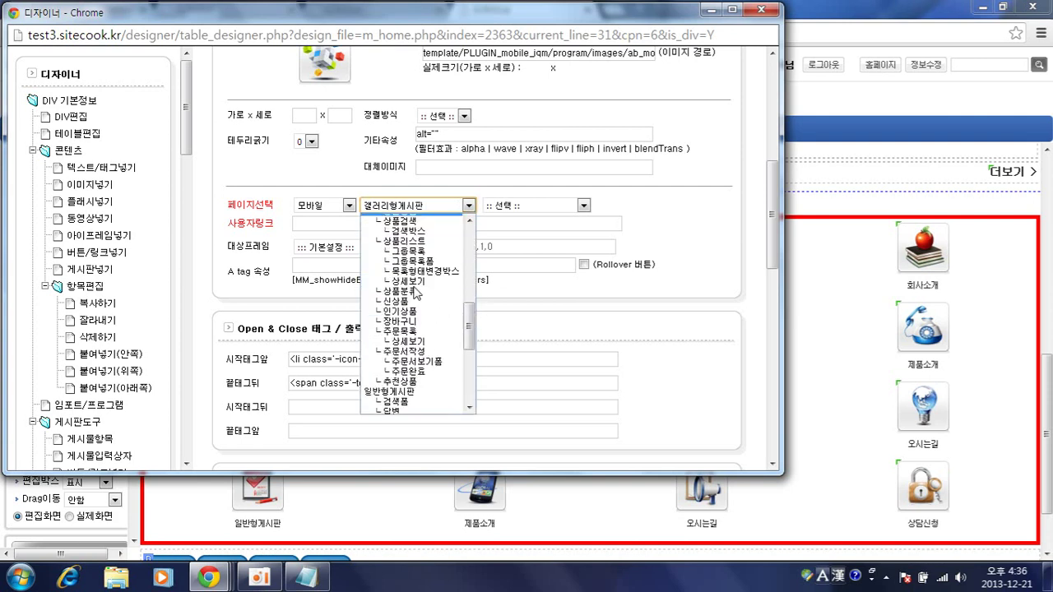
left_click(404, 316)
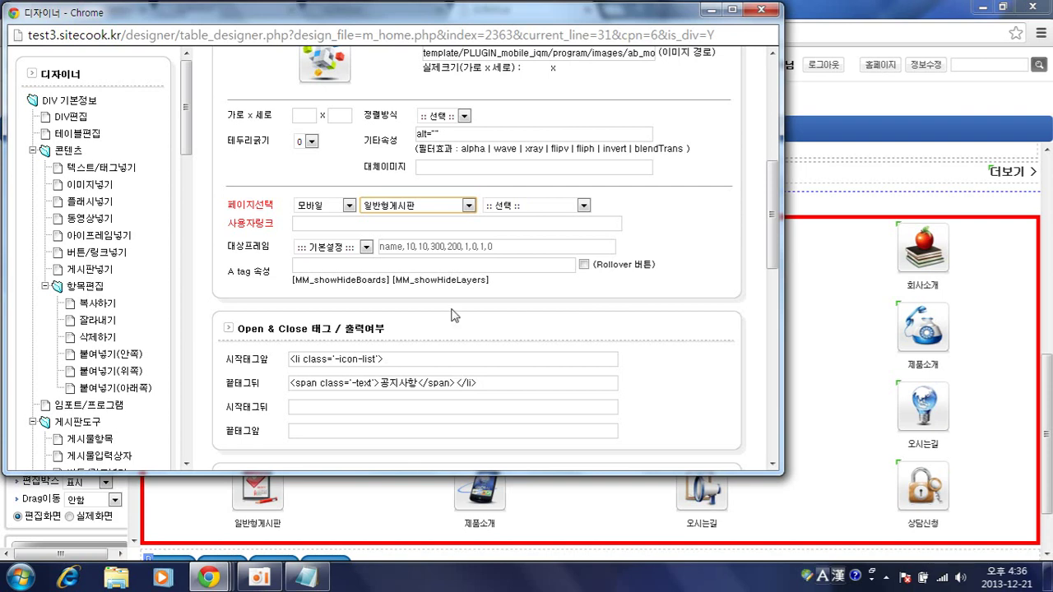
left_click(395, 205)
left_click(403, 206)
left_click(534, 206)
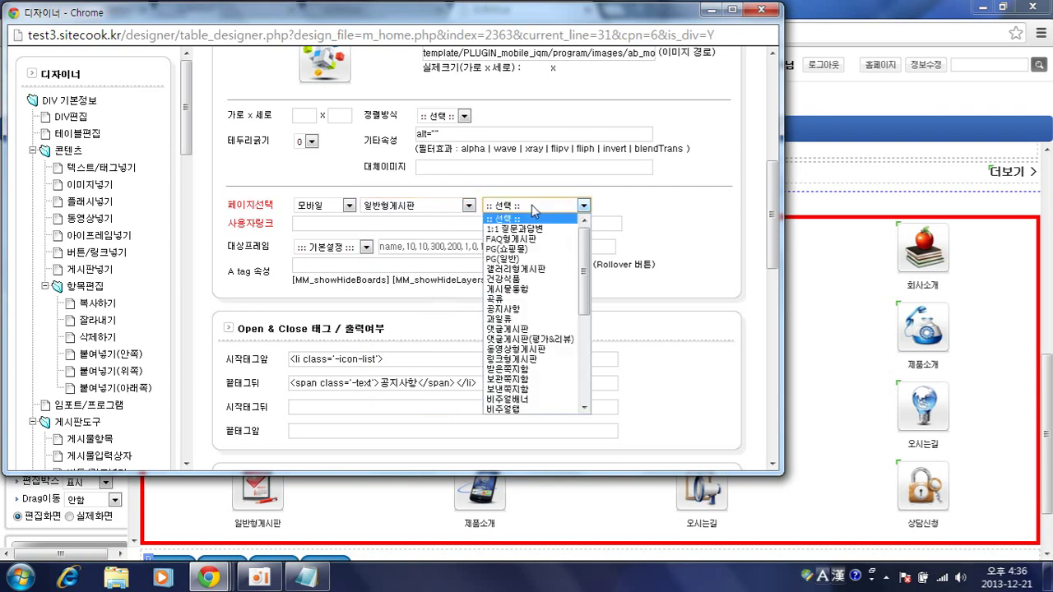
left_click(522, 309)
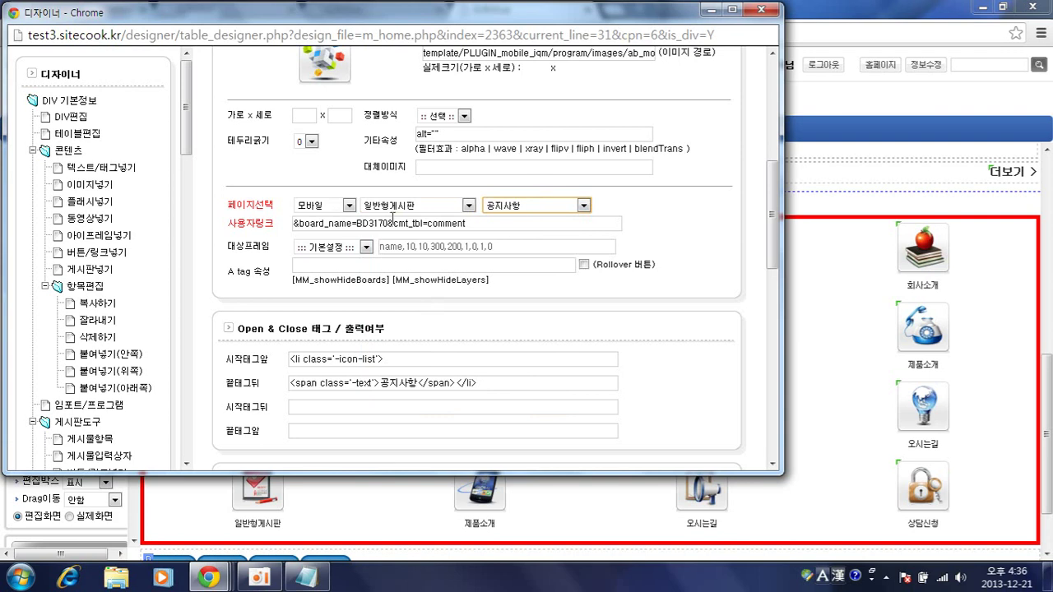
scroll(575, 323, "down", 3)
left_click(701, 314)
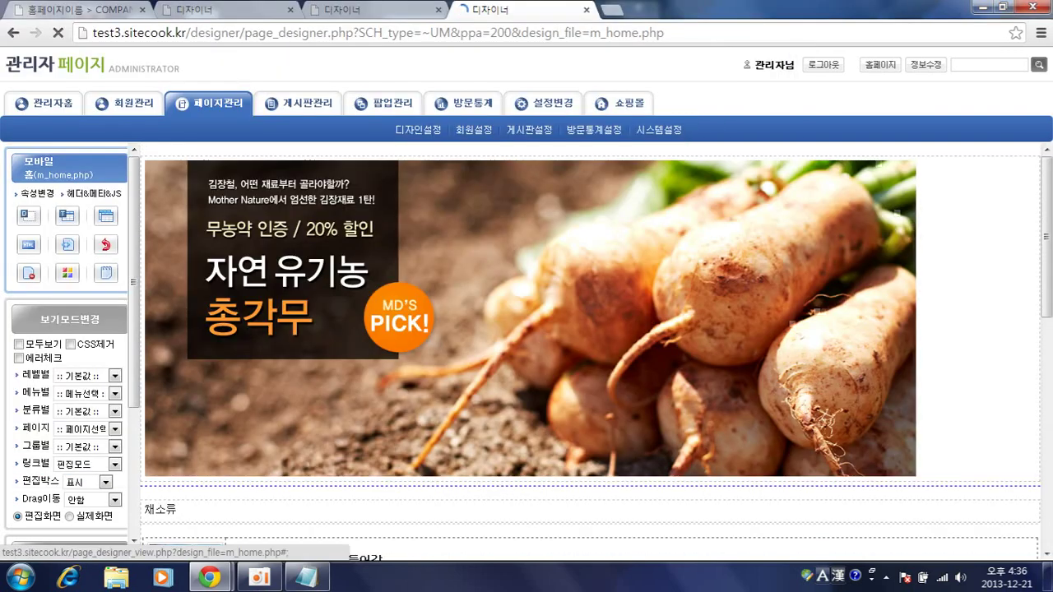
mouse_move(222, 580)
left_click(335, 502)
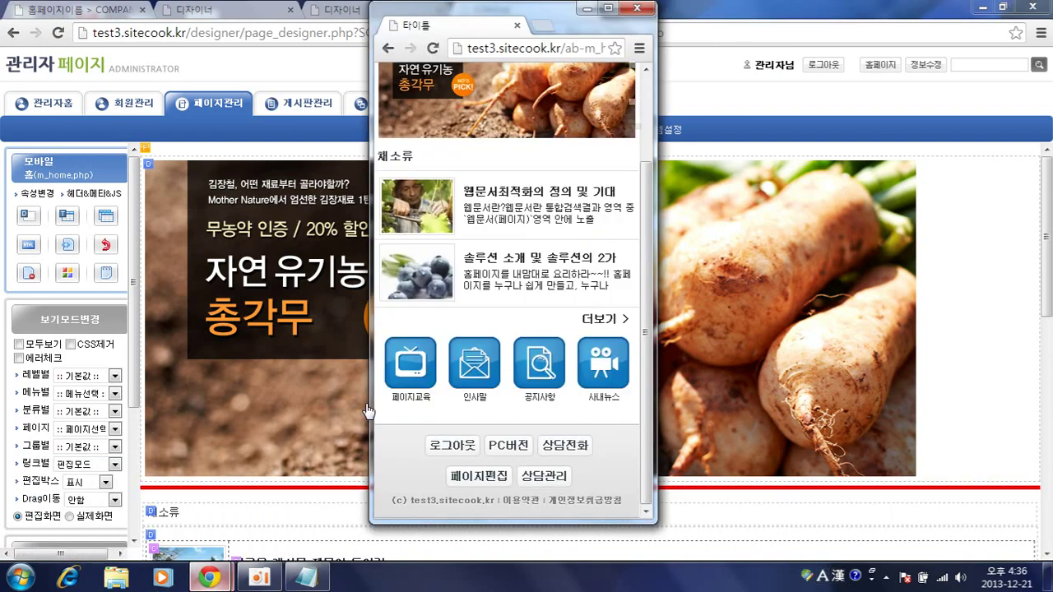
scroll(494, 198, "down", 5)
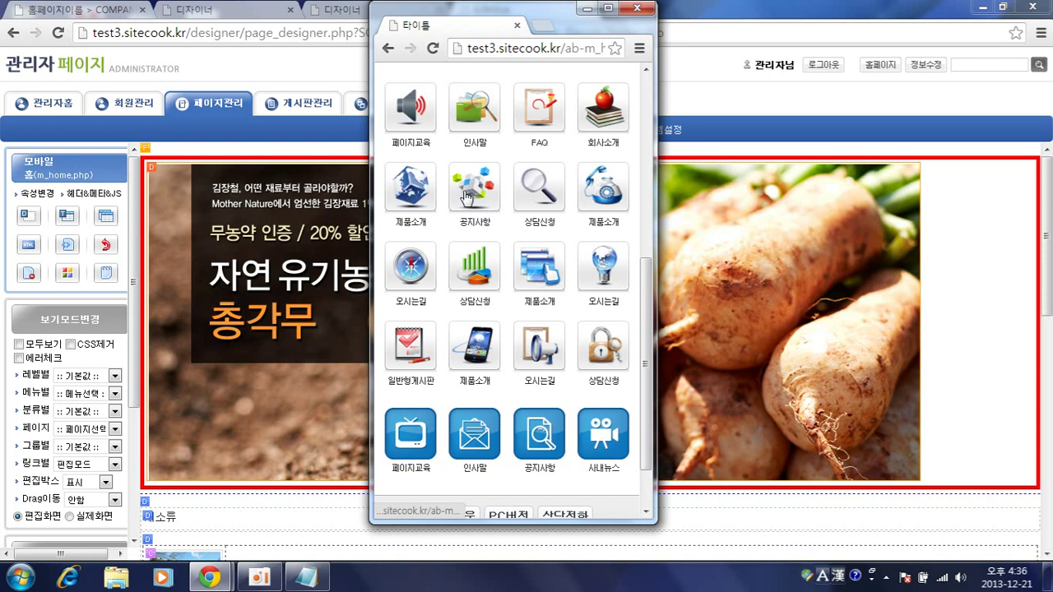
left_click(468, 196)
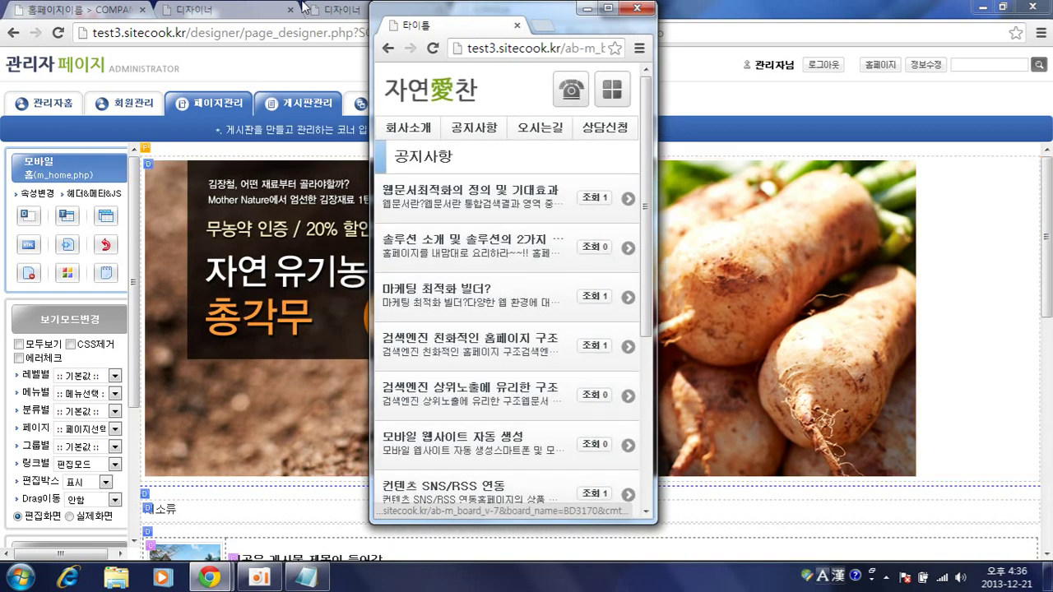
left_click(340, 10)
left_click(465, 330)
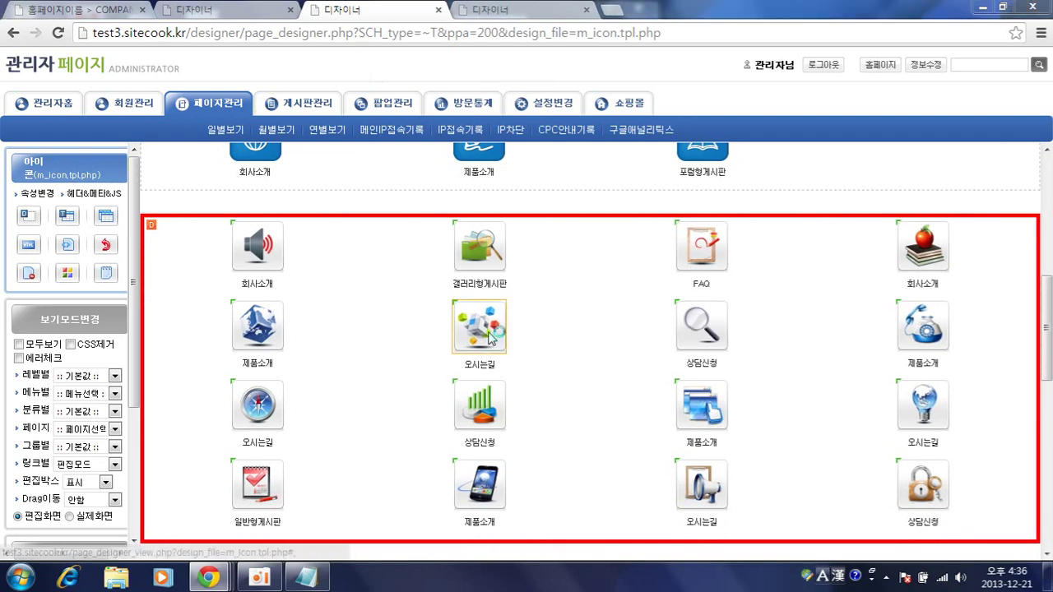
left_click(831, 385)
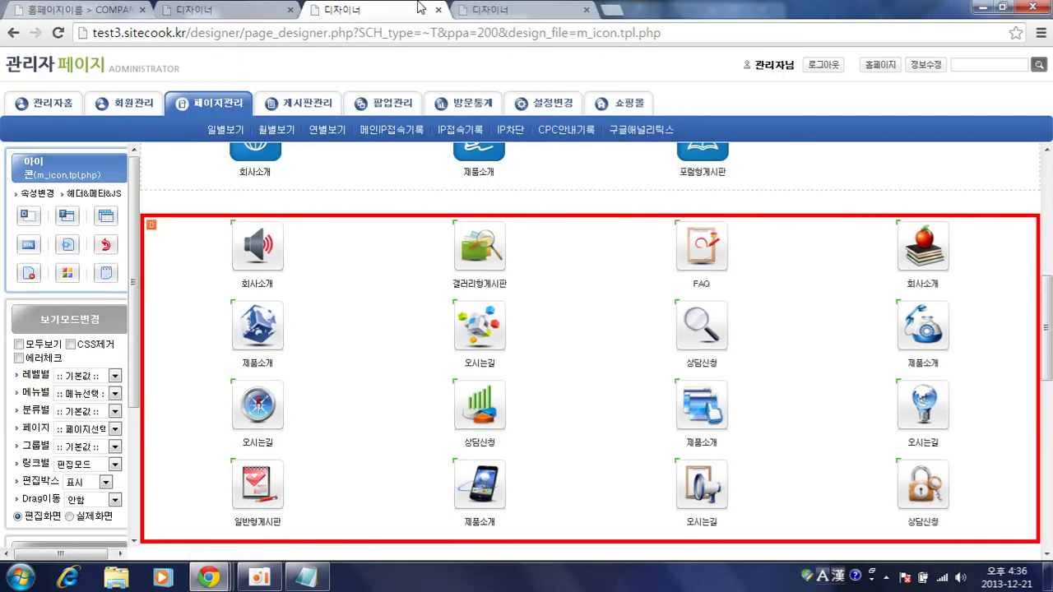
left_click(487, 8)
scroll(418, 362, "down", 8)
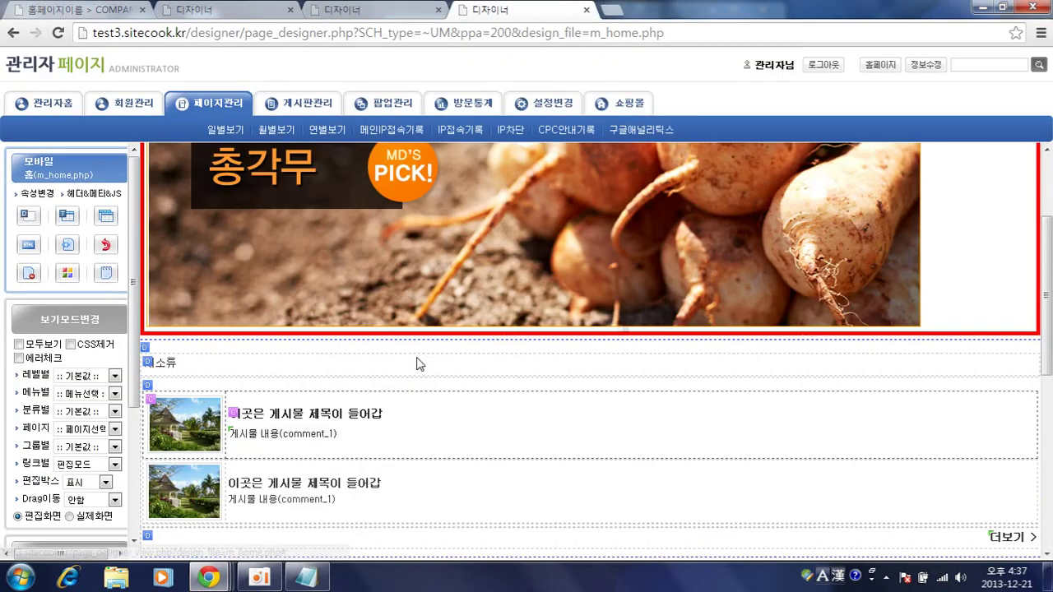
- Change the 공지사항 icon's board type to 갤러리형게시판 and save
left_click(482, 469)
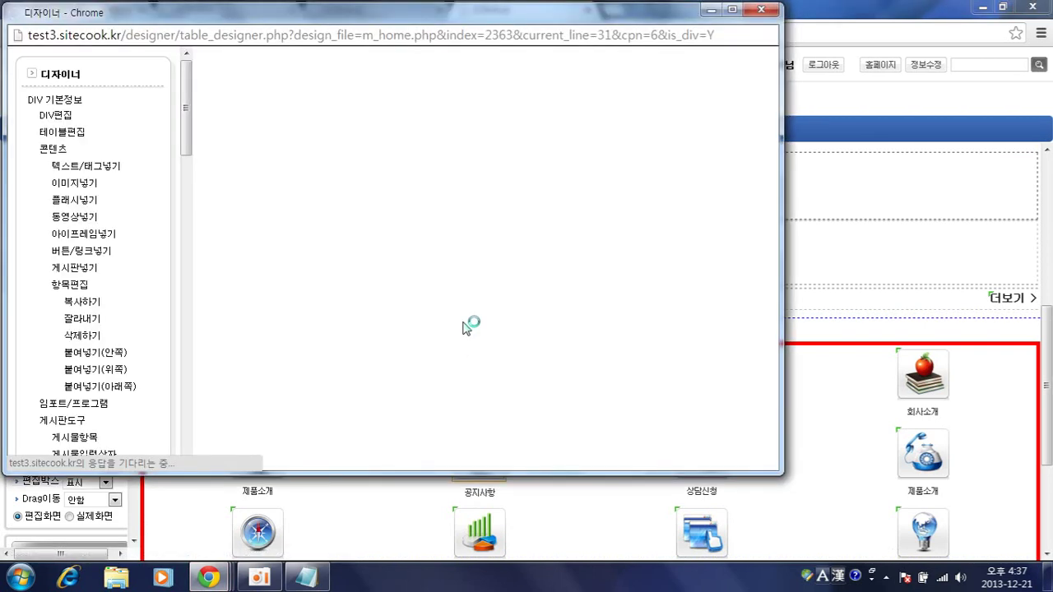
scroll(468, 326, "down", 2)
scroll(463, 329, "down", 2)
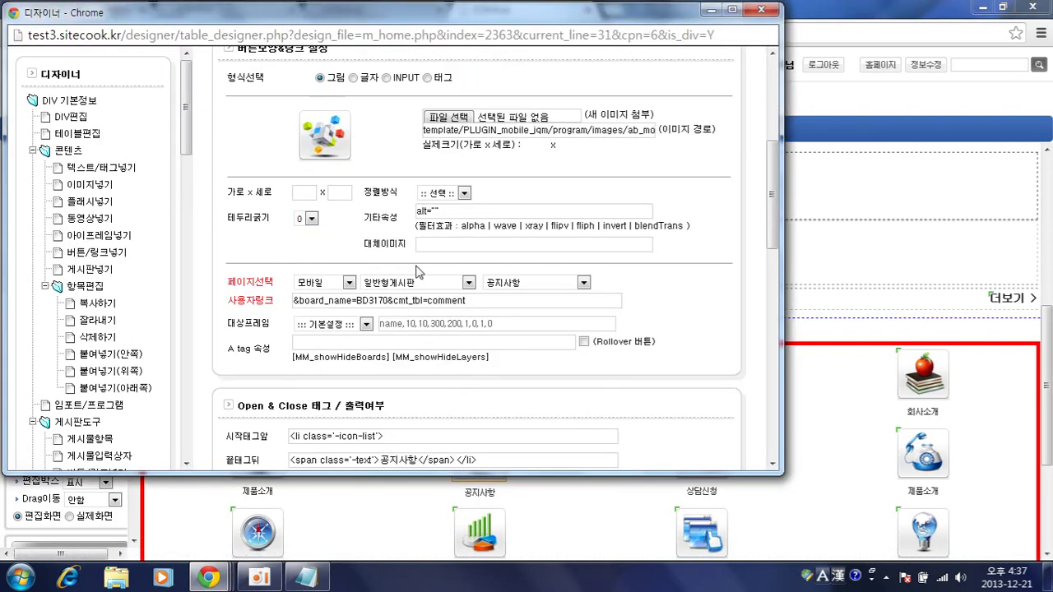
left_click(469, 282)
left_click(417, 306)
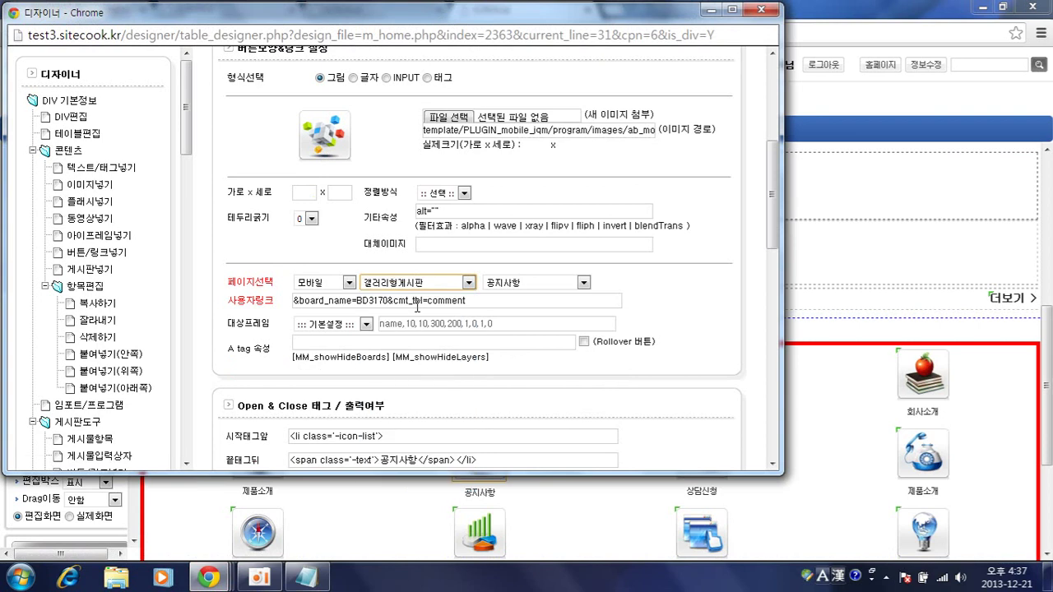
scroll(589, 345, "down", 5)
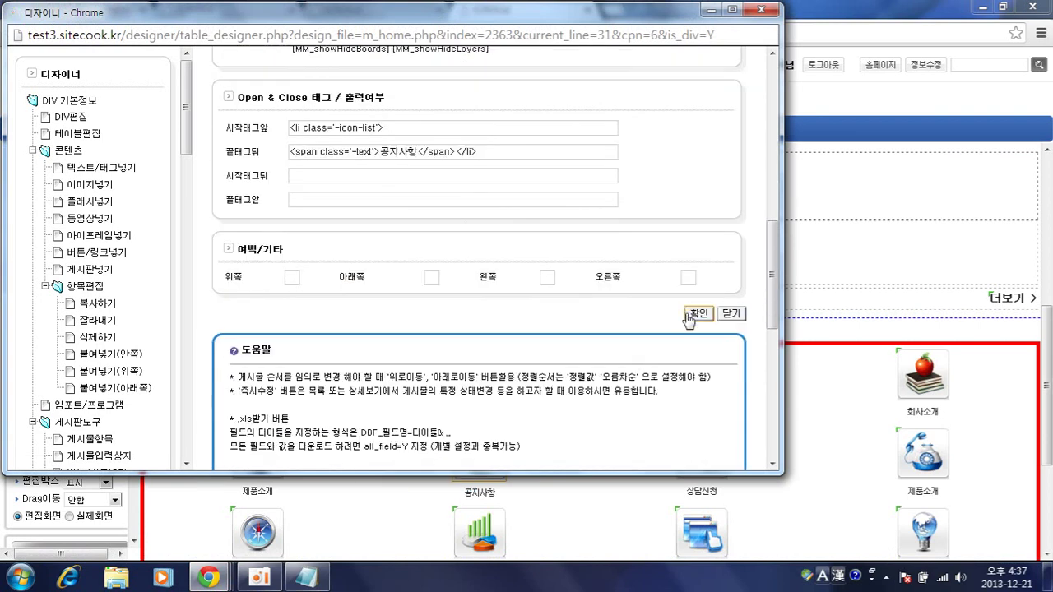
left_click(587, 437)
- In the mobile preview, open the 공지사항 board from its home icon, then return to the m_home.php designer
mouse_move(209, 577)
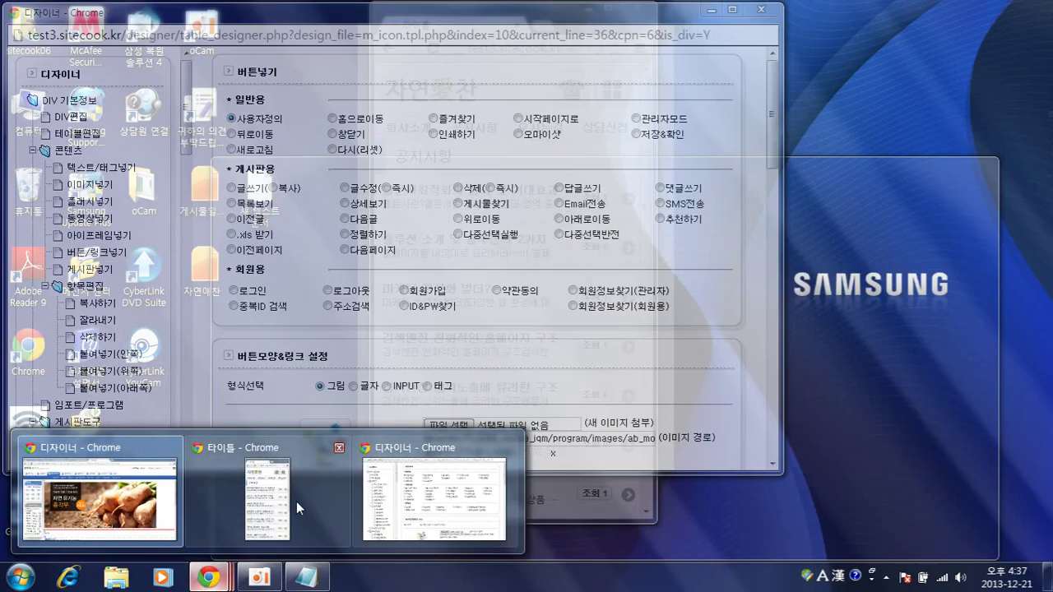
left_click(296, 501)
left_click(436, 81)
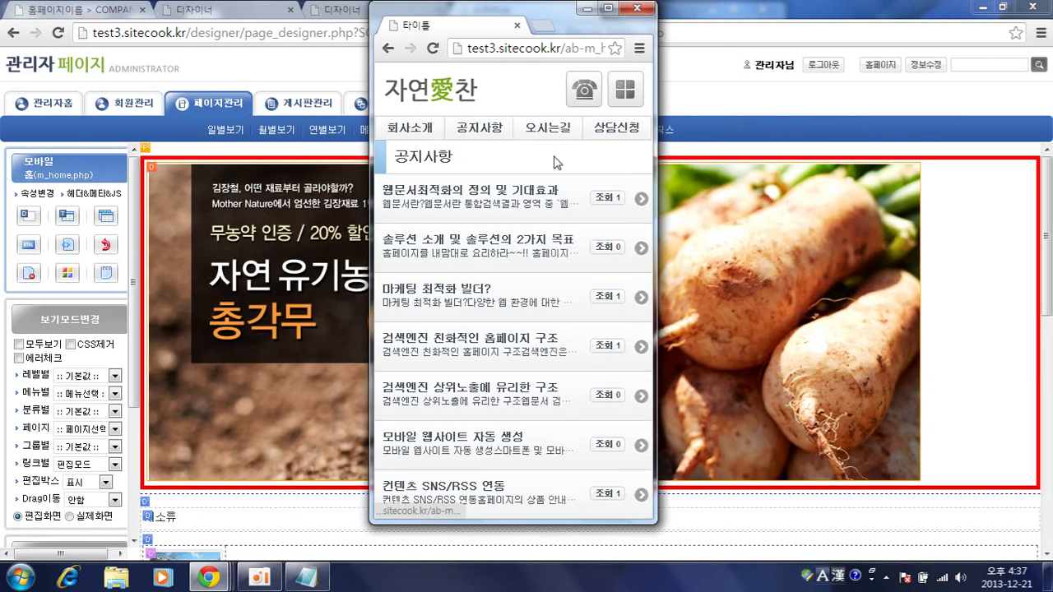
scroll(527, 250, "down", 2)
left_click(497, 439)
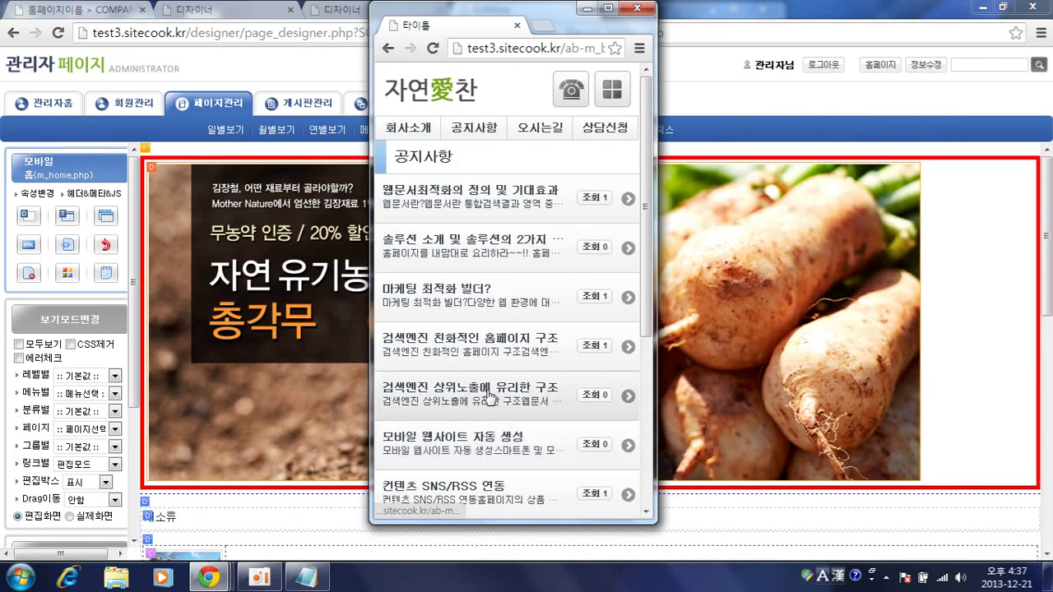
left_click(936, 231)
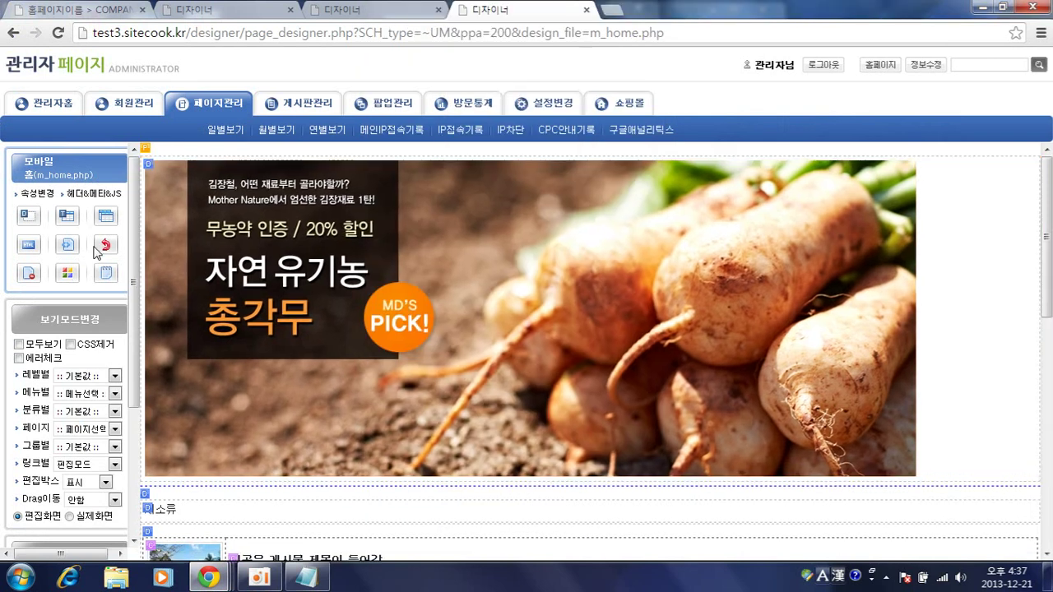
- Relabel the fourth glossy icon from 상담신청 to 채소류
left_click(105, 247)
scroll(542, 354, "down", 2)
scroll(542, 354, "down", 4)
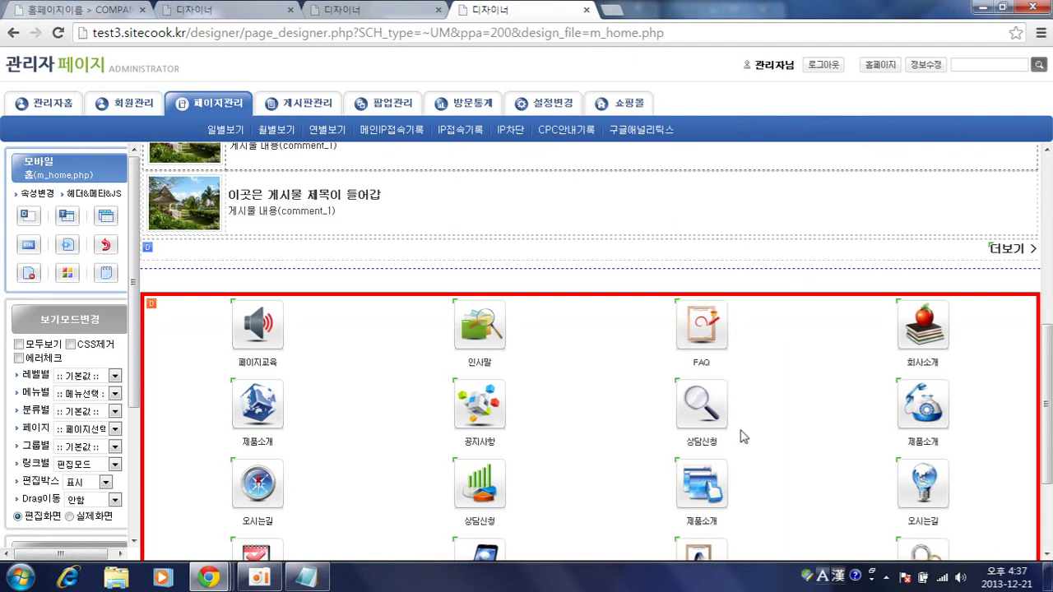
left_click(720, 421)
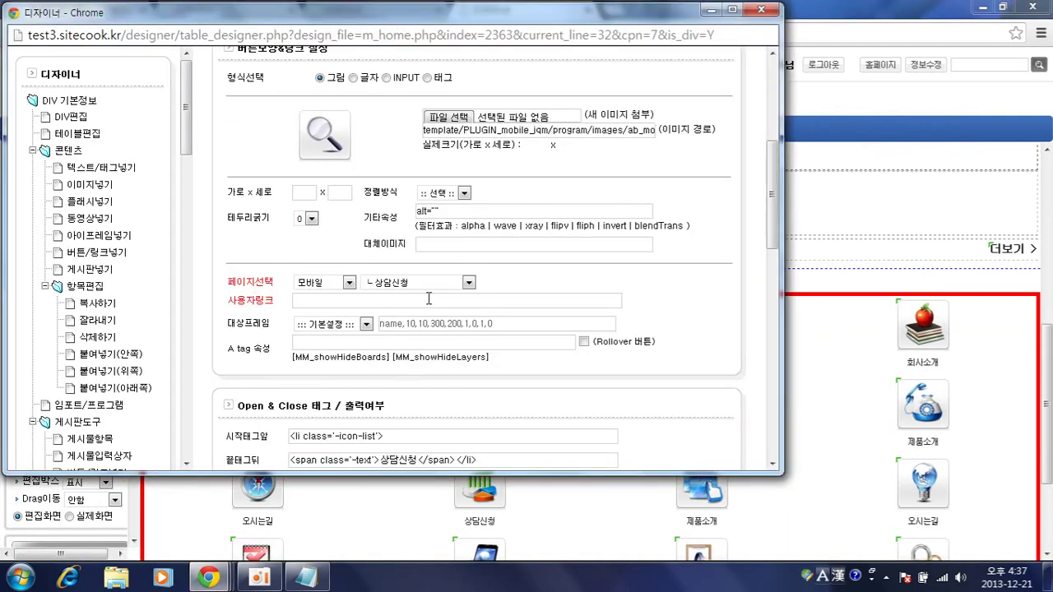
scroll(430, 298, "down", 1)
left_click_drag(382, 381, 419, 382)
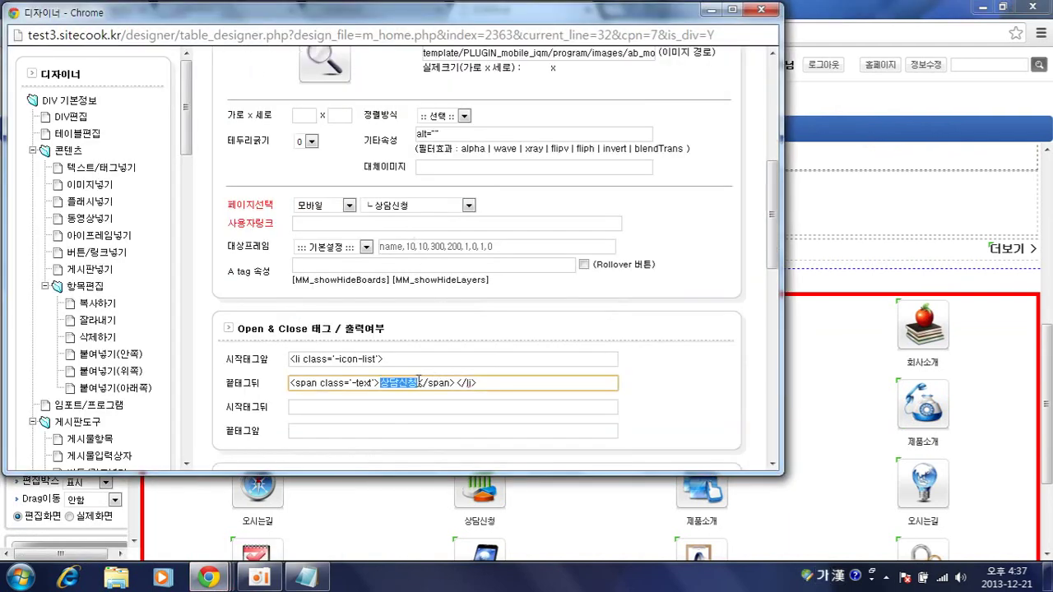
type("채소류")
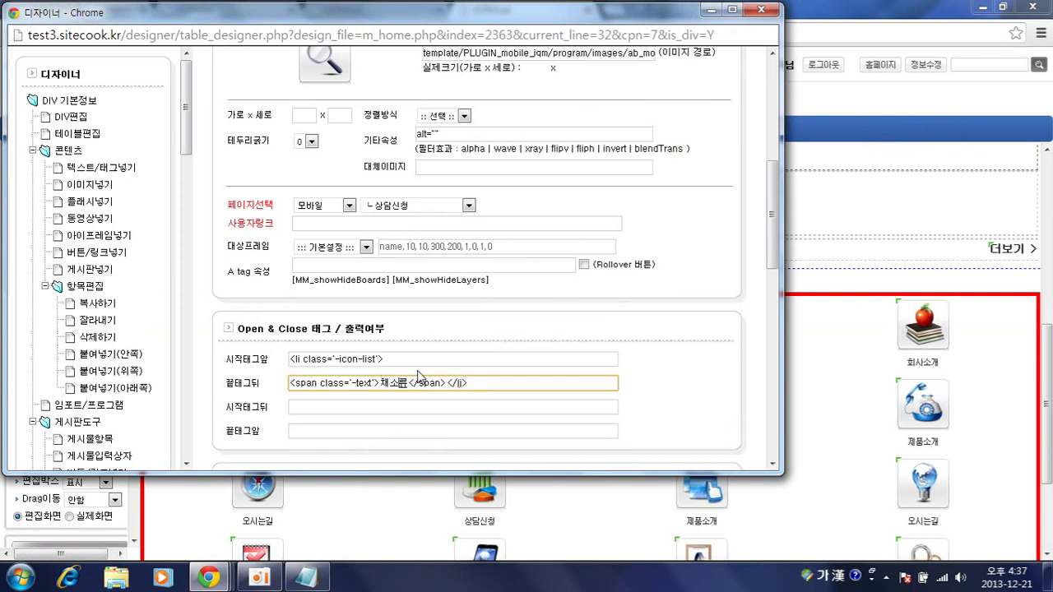
- Link the icon to the 갤러리형게시판 > 채소류 board and confirm
left_click(412, 212)
left_click(410, 230)
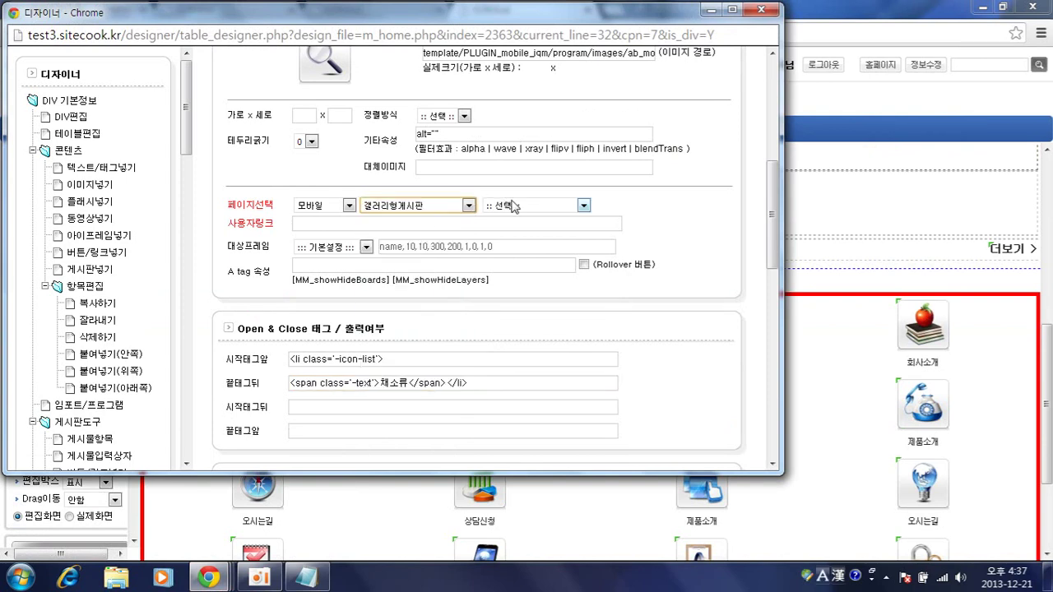
left_click(508, 206)
scroll(523, 316, "down", 1)
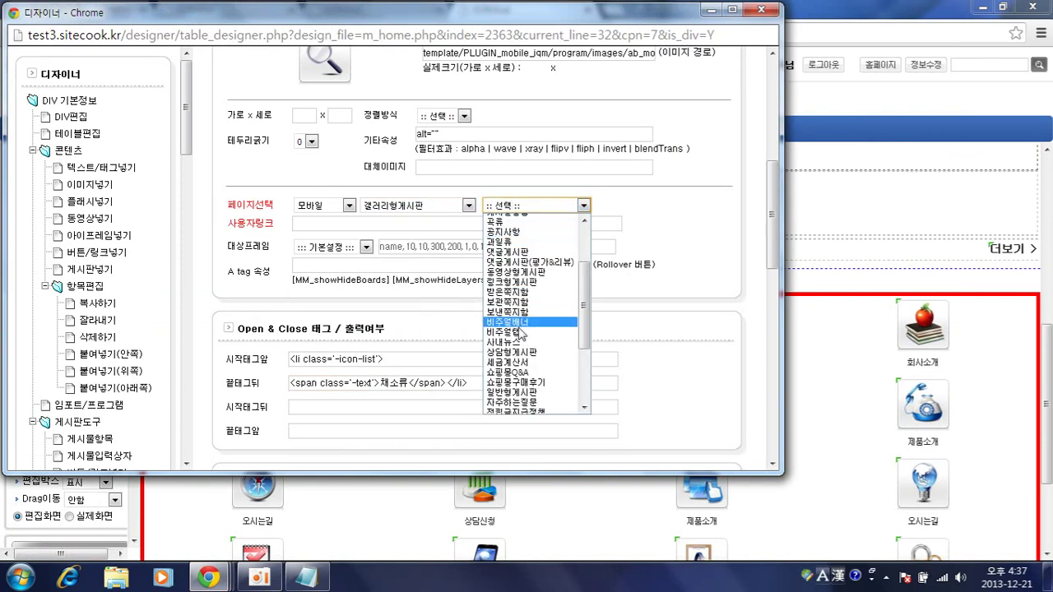
scroll(518, 365, "down", 2)
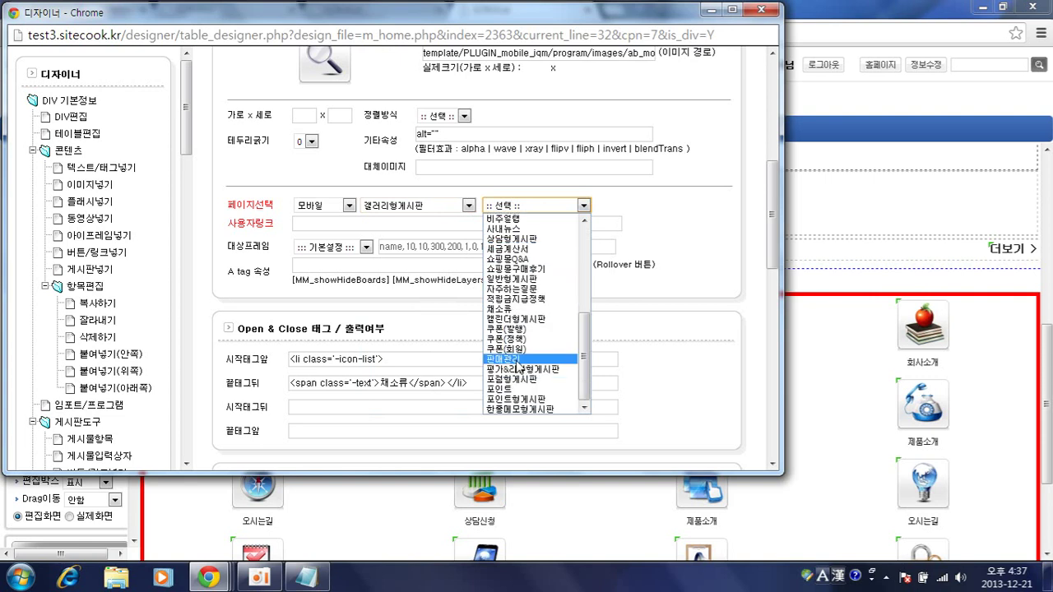
left_click(514, 311)
scroll(597, 349, "down", 3)
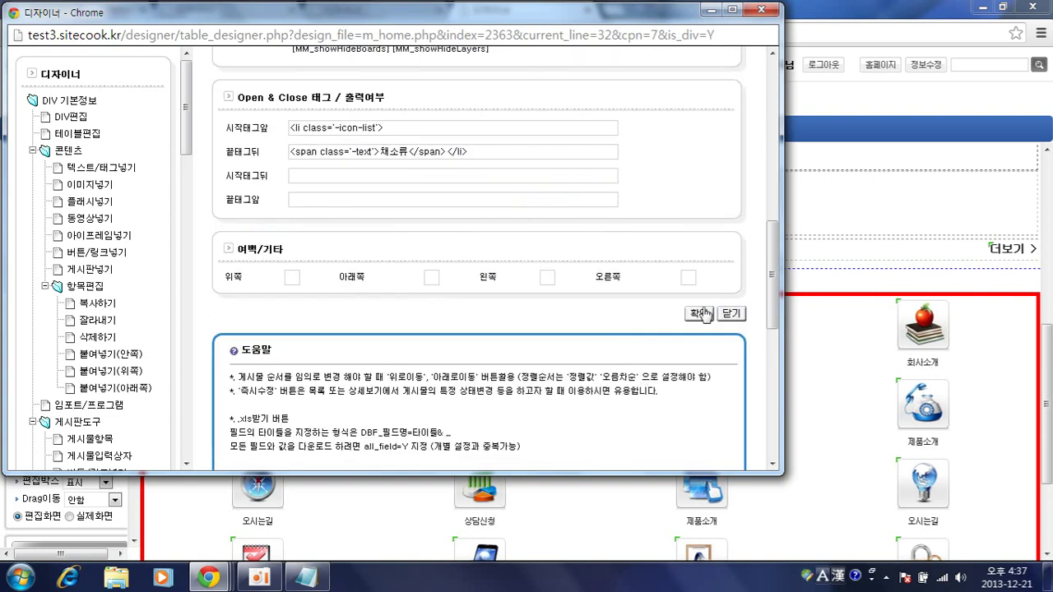
left_click(598, 308)
- In the reloaded mobile preview, open the 채소류 board via its new icon, then close the leftover m_icon.tpl.php designer
mouse_move(209, 578)
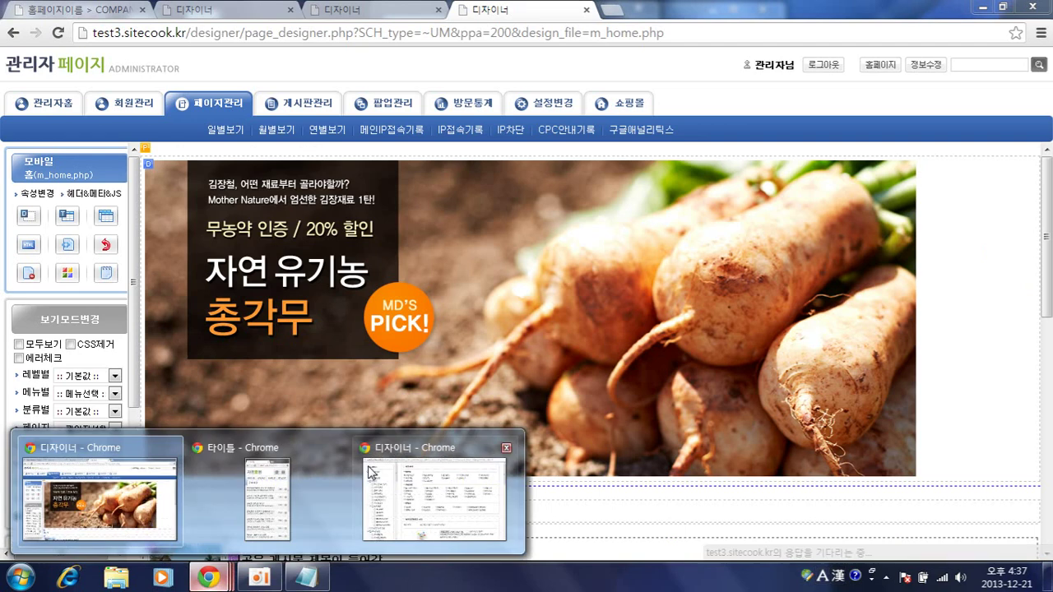
left_click(389, 450)
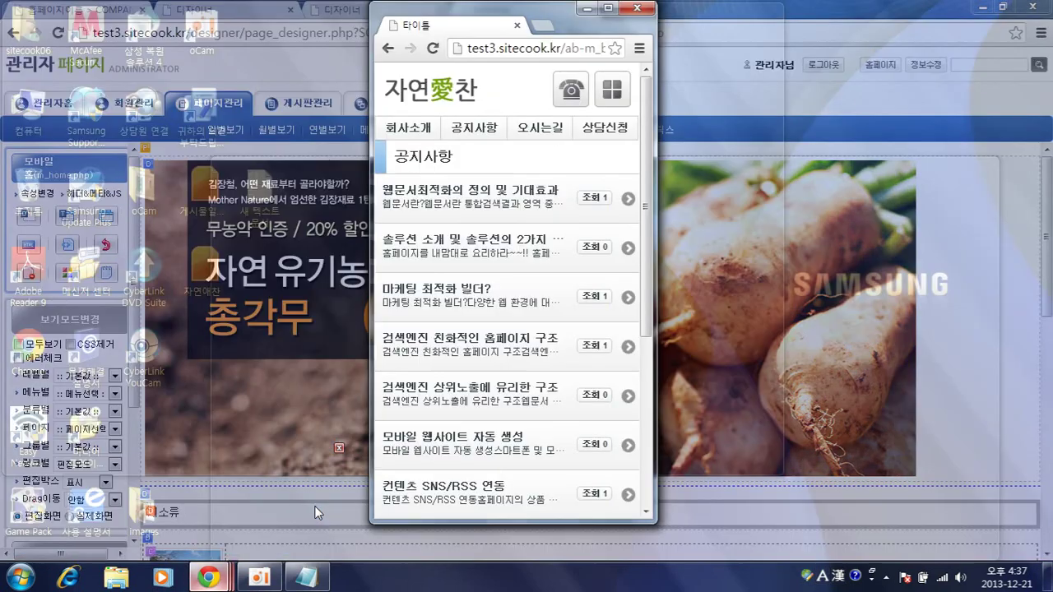
left_click(424, 489)
scroll(552, 224, "down", 2)
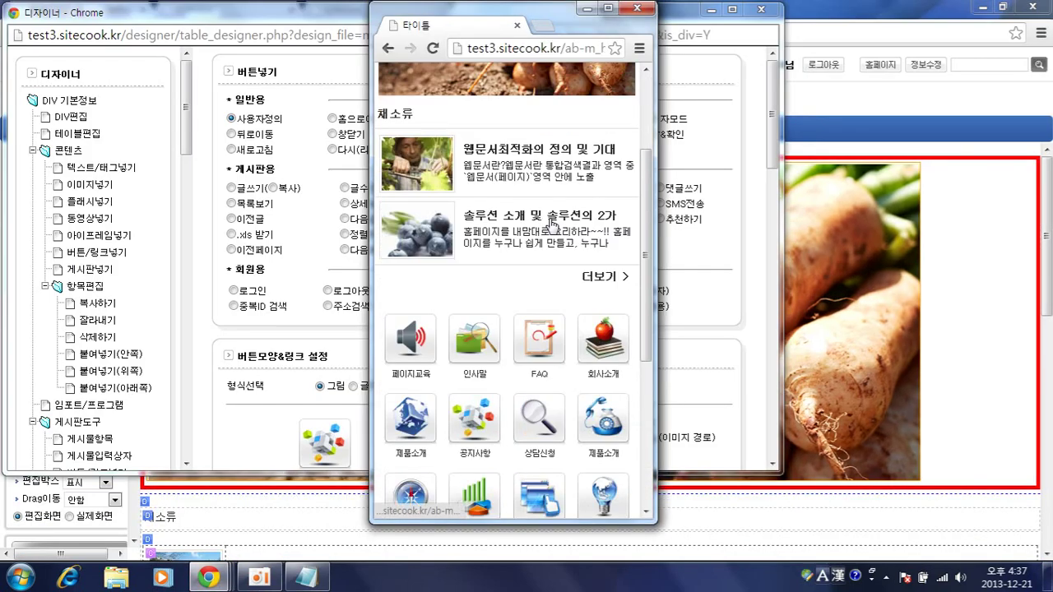
scroll(595, 441, "down", 1)
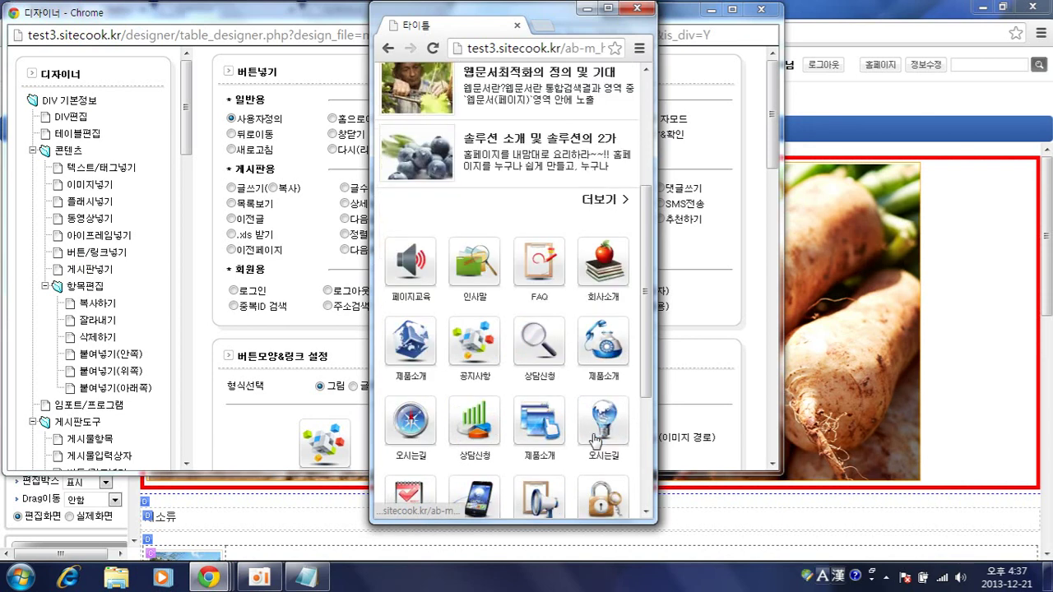
scroll(594, 440, "down", 1)
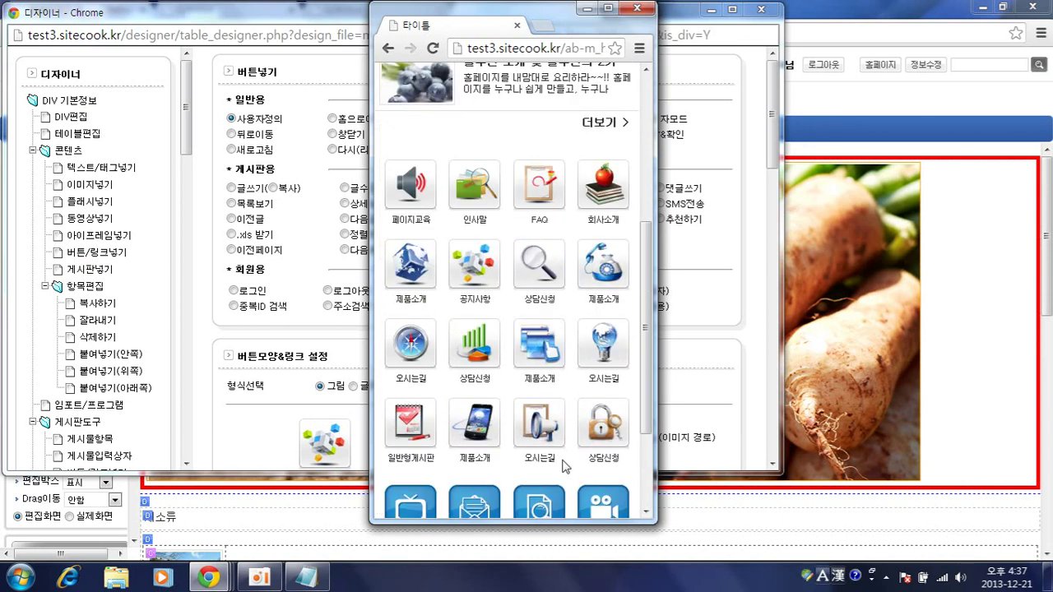
left_click(566, 467)
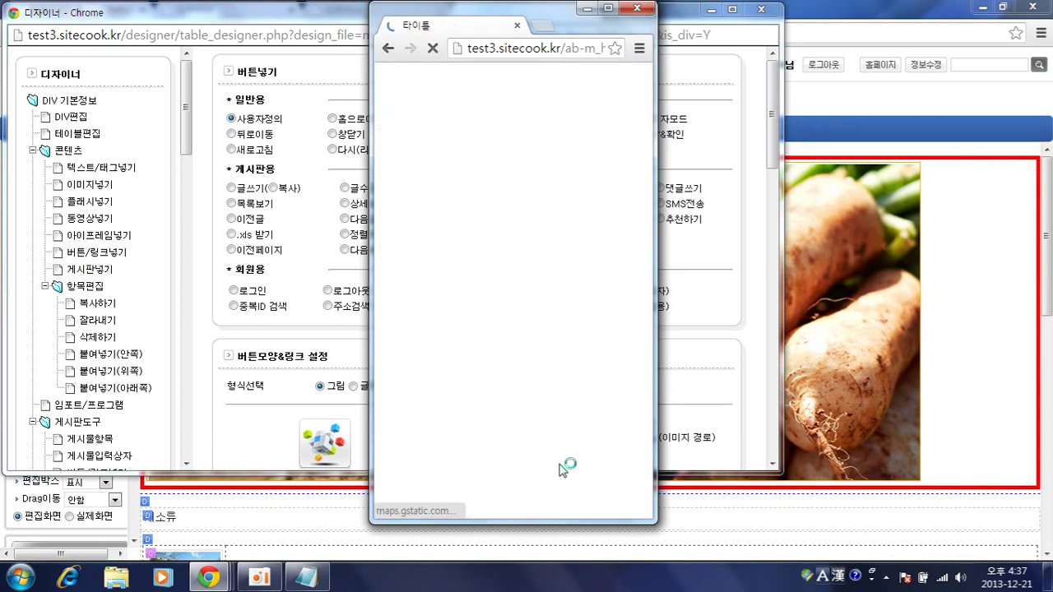
scroll(557, 469, "down", 2)
scroll(558, 469, "down", 3)
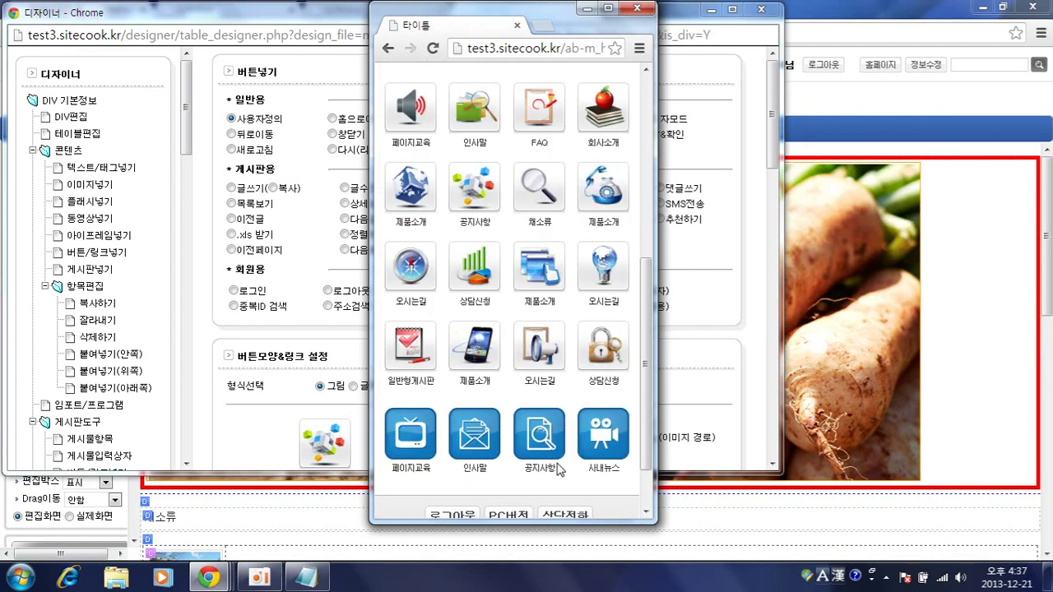
left_click(553, 184)
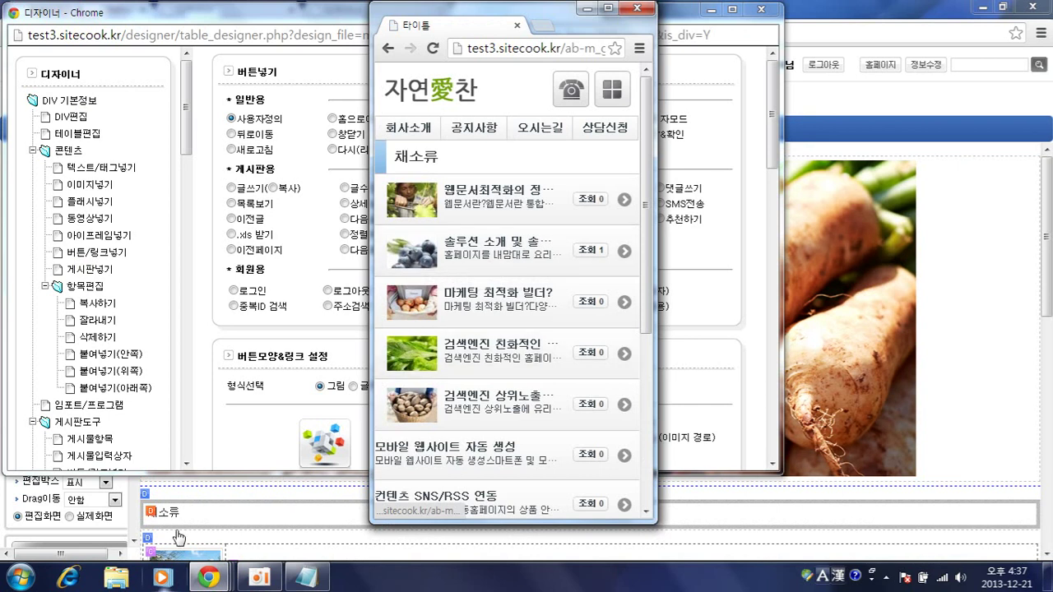
left_click(782, 16)
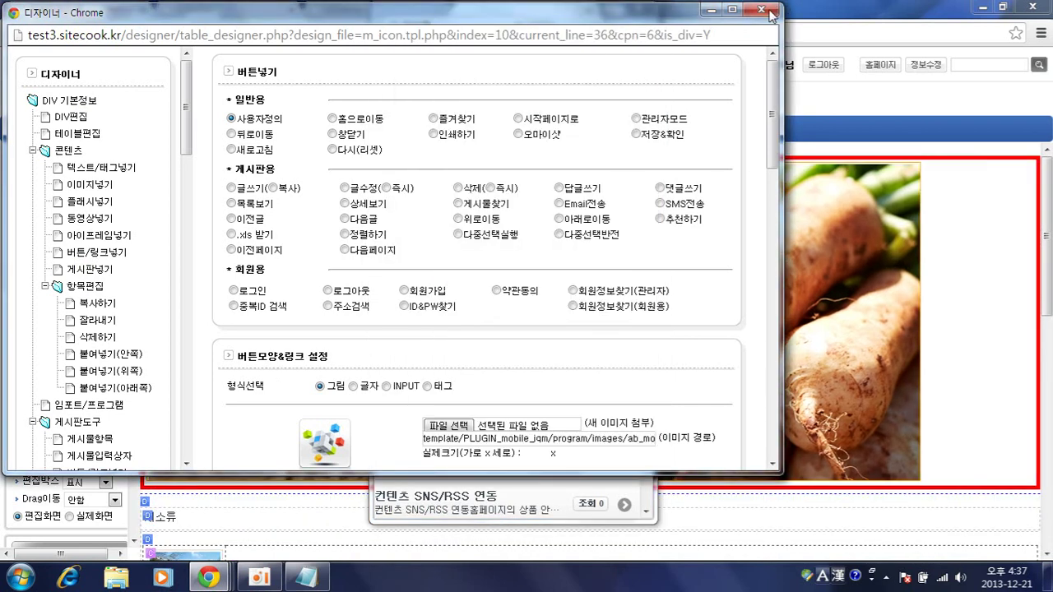
left_click(768, 10)
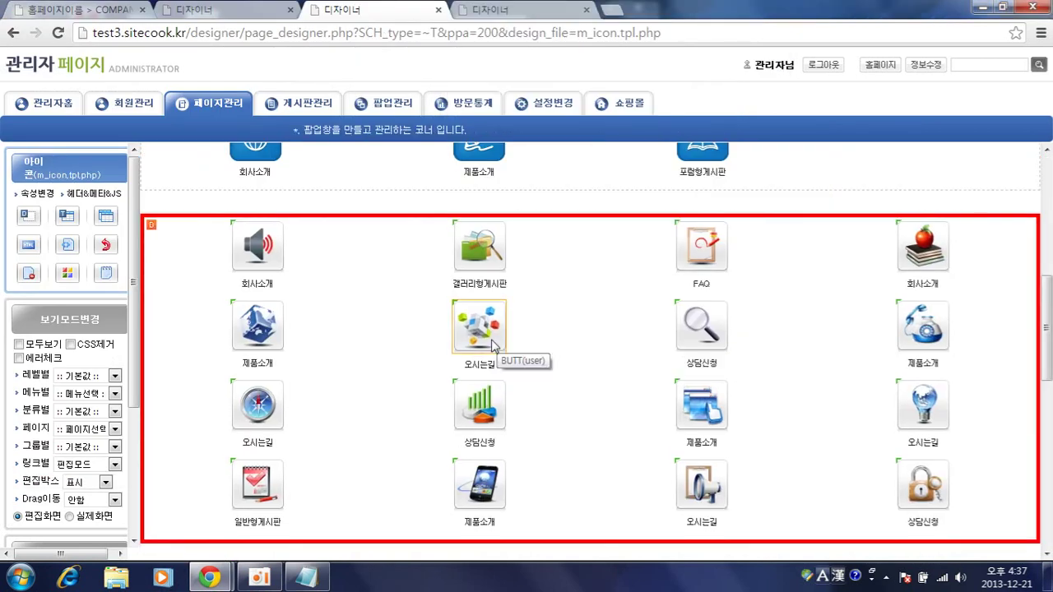
- Switch the 채소류 icon's linked board type from 갤러리형게시판 to 일반형게시판
left_click(505, 11)
scroll(718, 352, "down", 10)
left_click(701, 312)
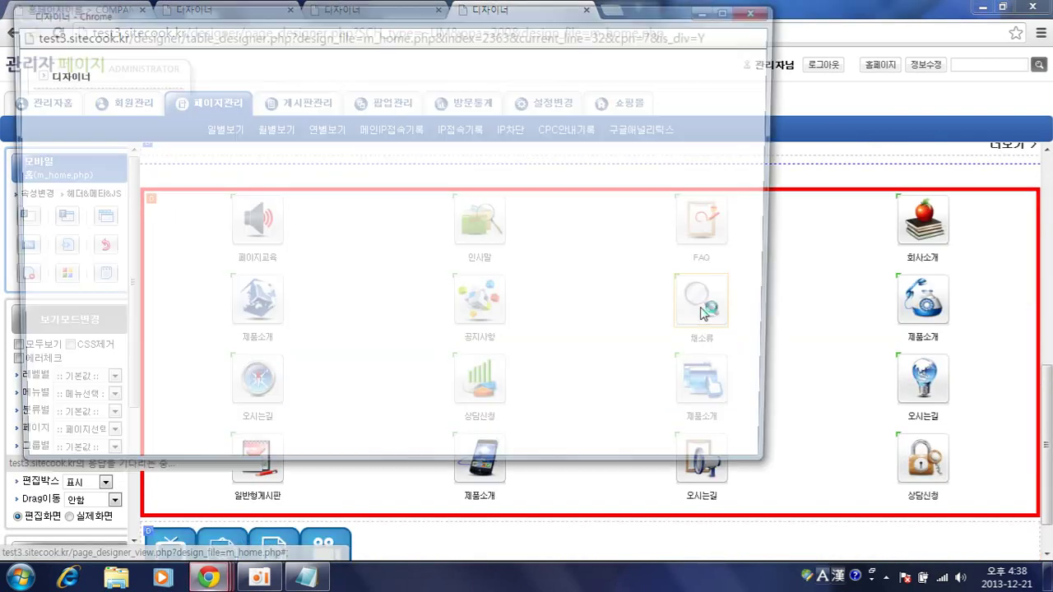
left_click(416, 206)
scroll(408, 386, "down", 5)
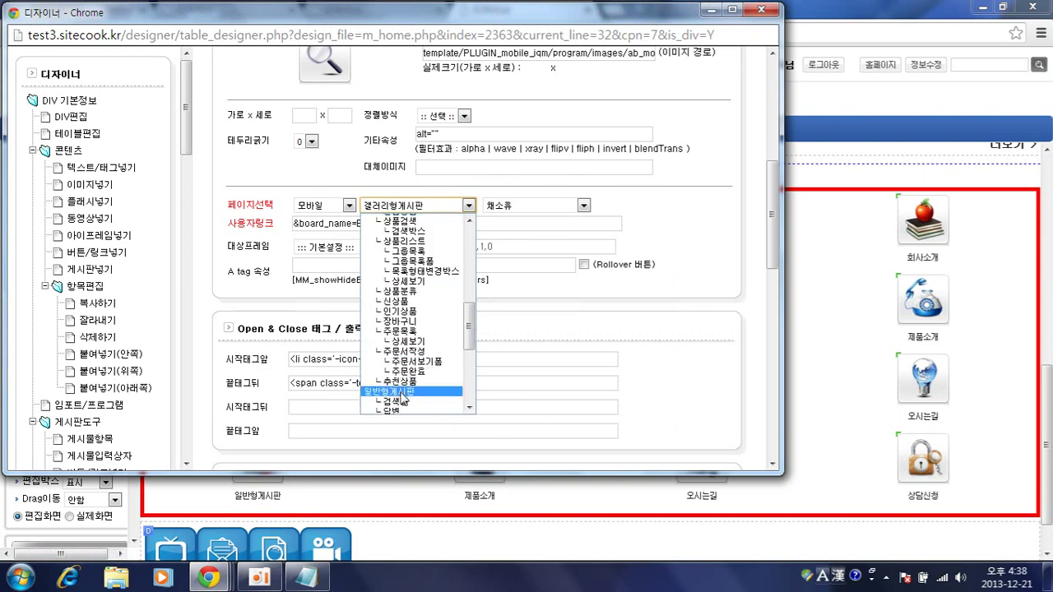
left_click(403, 393)
scroll(735, 354, "down", 5)
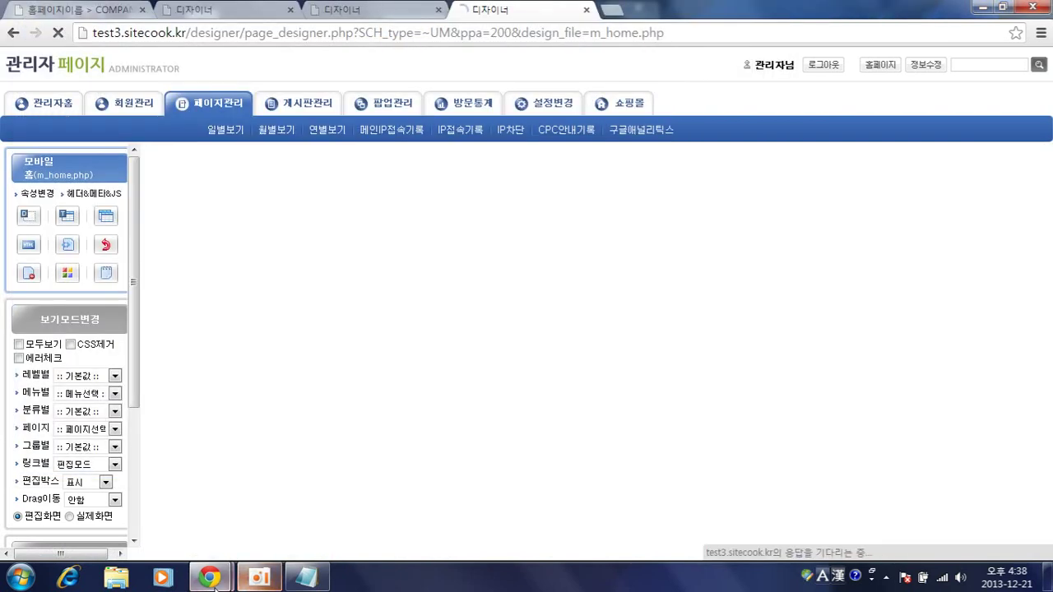
- Save the icon's link settings and open the 채소류 board from the mobile home icon grid
left_click(209, 577)
left_click(346, 501)
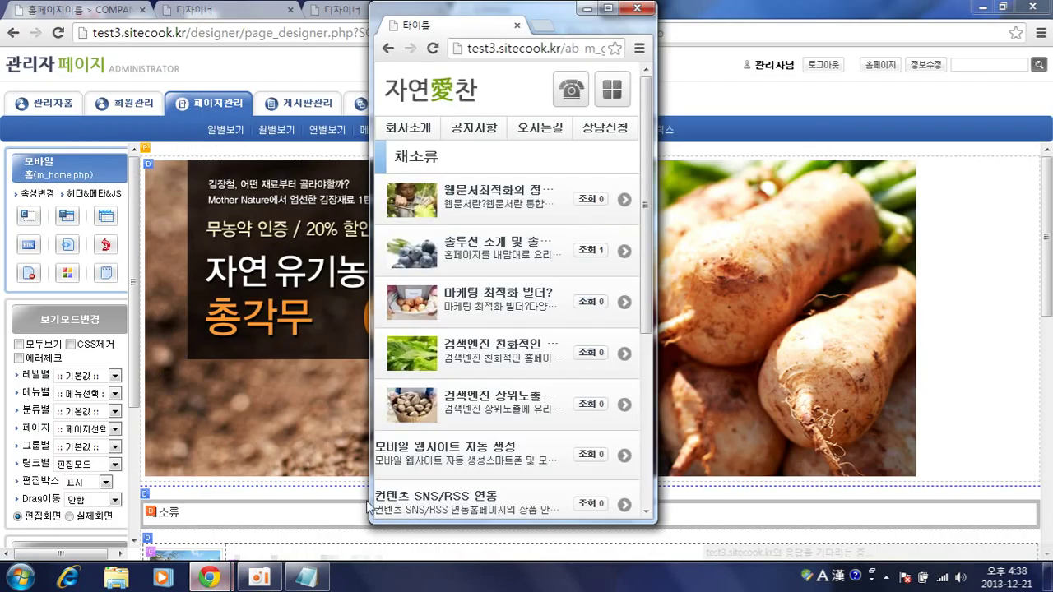
left_click(476, 92)
scroll(543, 302, "down", 3)
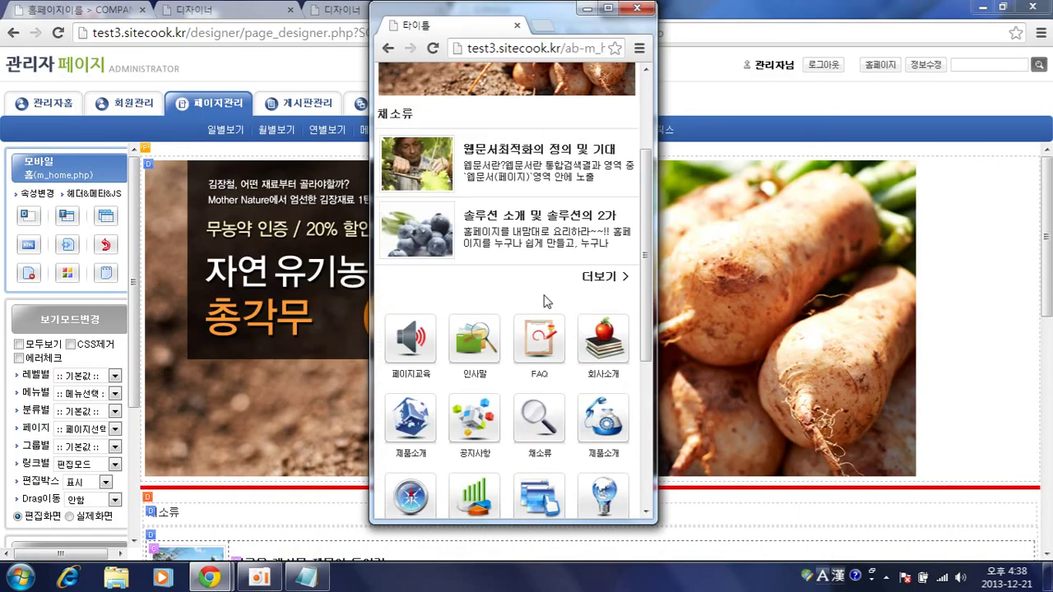
left_click(530, 333)
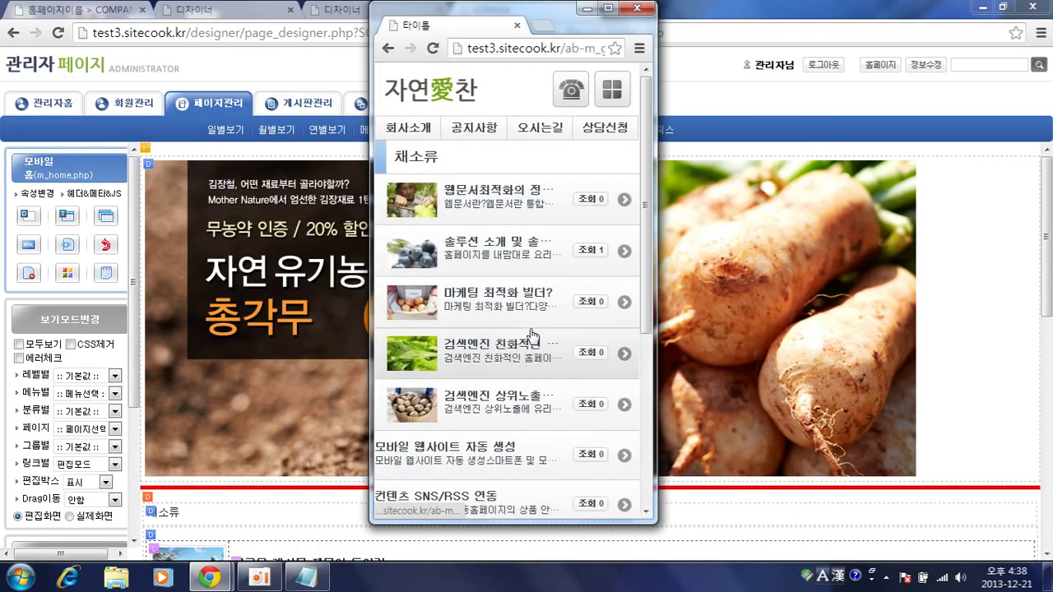
- Return to the mobile home page and check the 채소류 icon again, then reload home
left_click(424, 86)
scroll(581, 287, "down", 3)
left_click(600, 403)
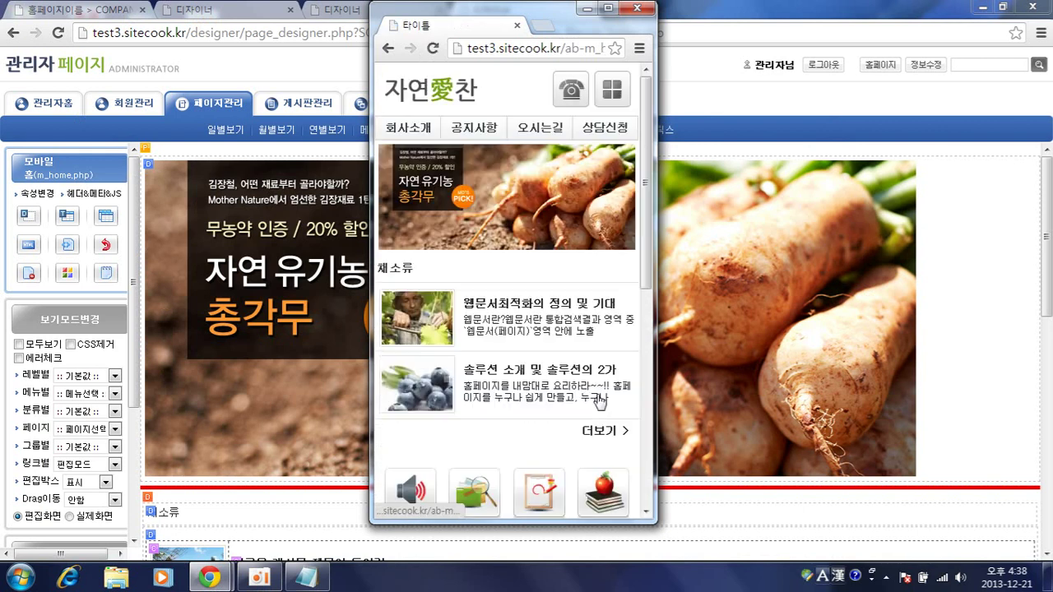
left_click(573, 430)
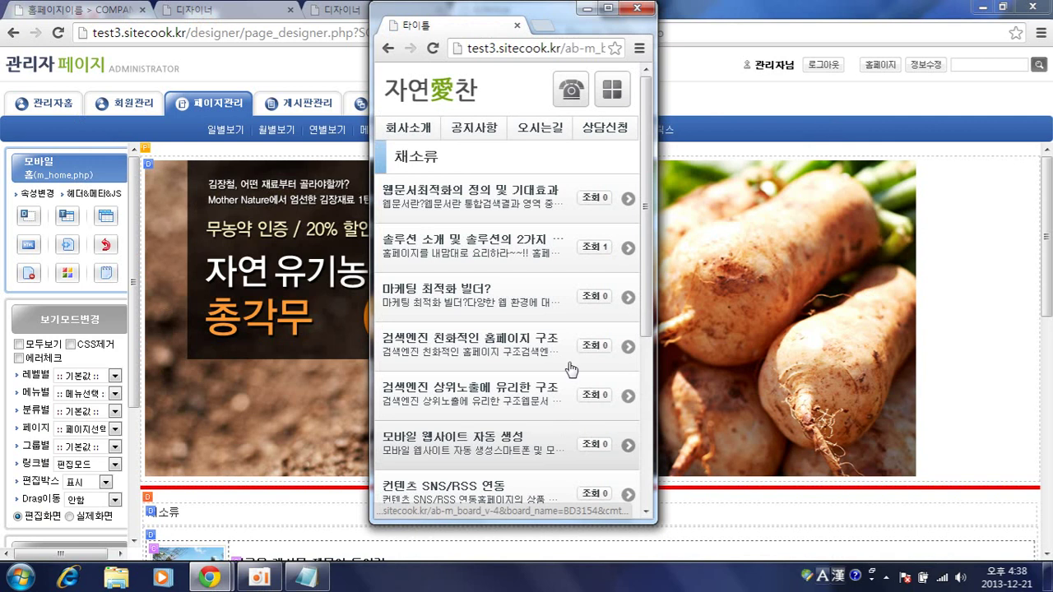
left_click(455, 85)
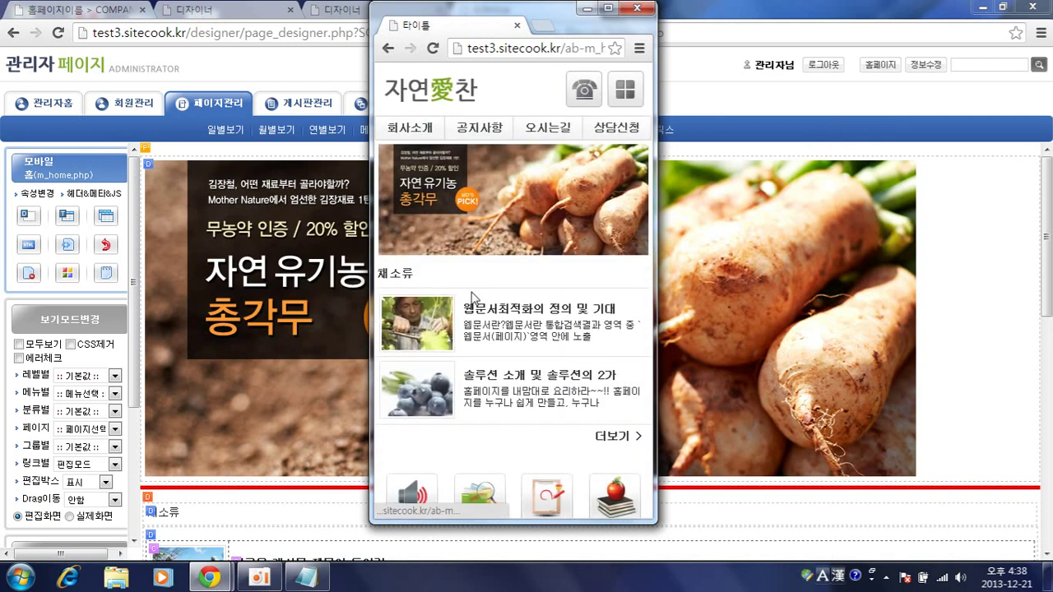
scroll(409, 407, "down", 2)
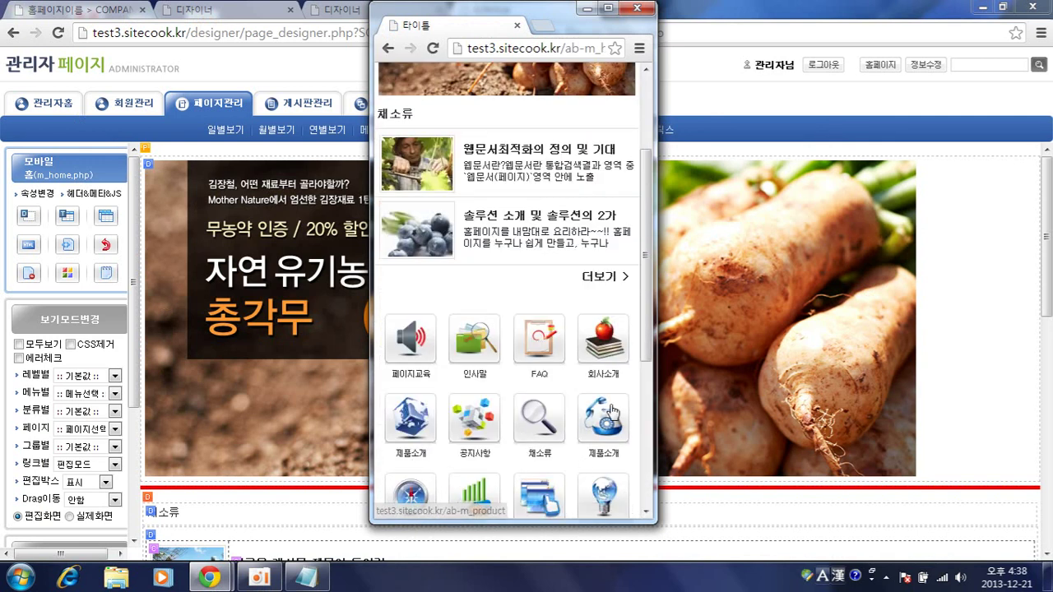
- Go back to the m_home.php designer and scroll down to the icon table
left_click(986, 423)
scroll(905, 418, "down", 5)
scroll(735, 405, "down", 3)
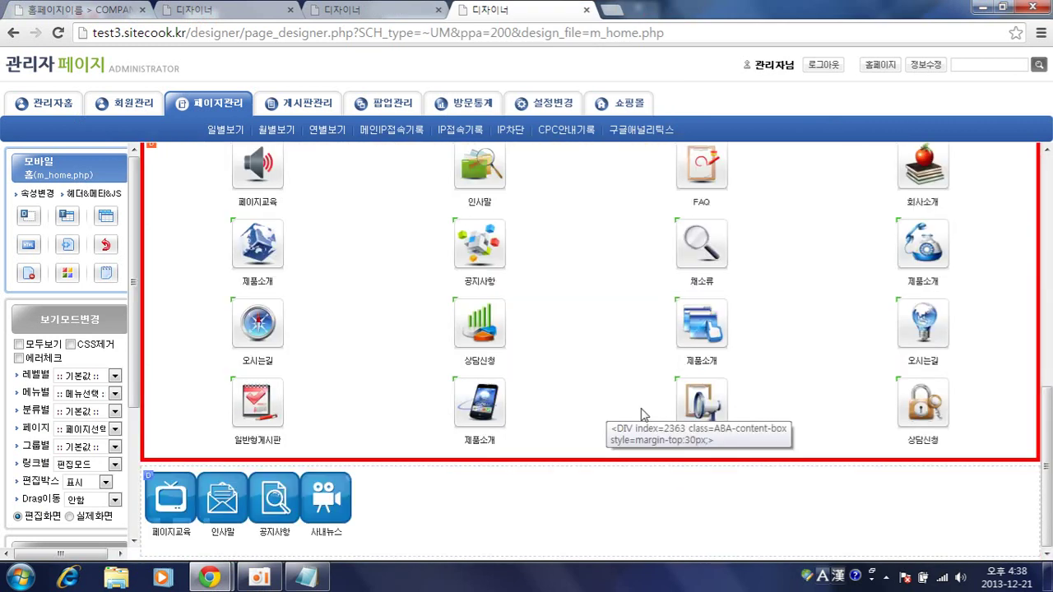
- Delete the FAQ icon from the mobile home icon grid
left_click(702, 197)
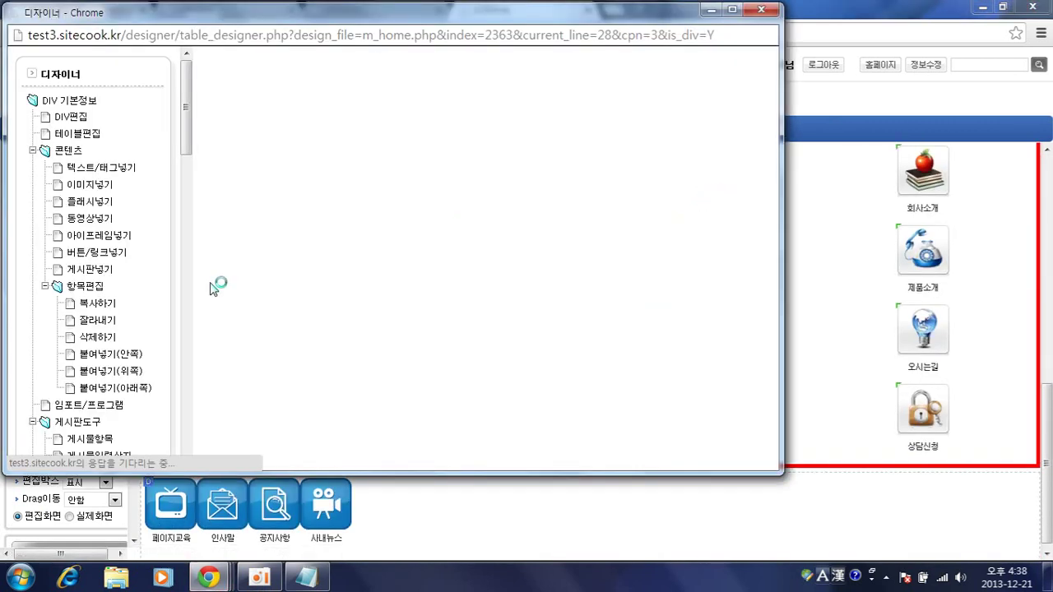
left_click(92, 344)
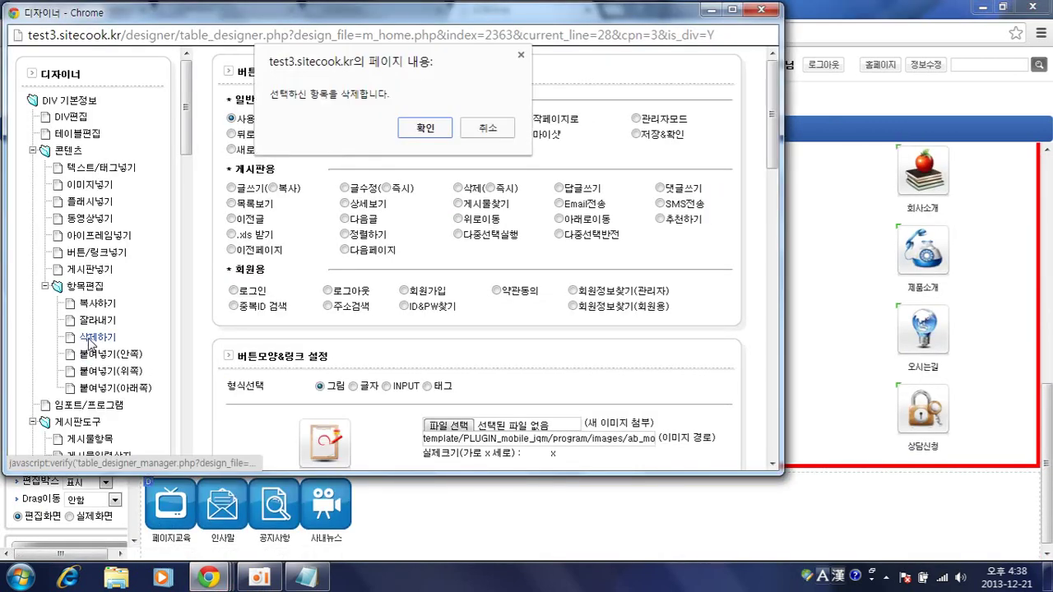
key("Return")
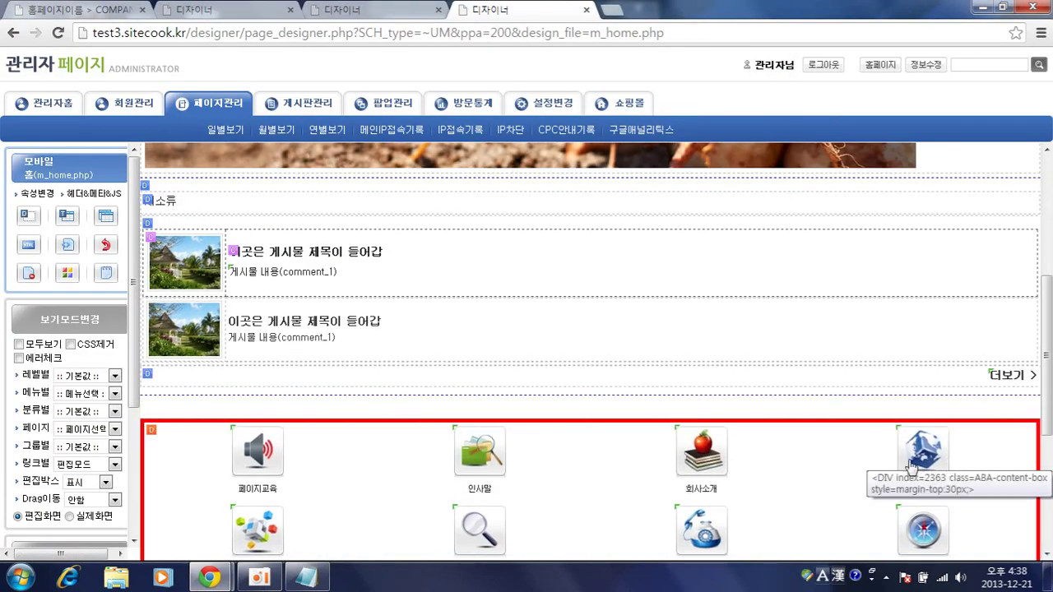
- Delete the 제품소개 icon, then bring the mobile preview window forward
left_click(895, 463)
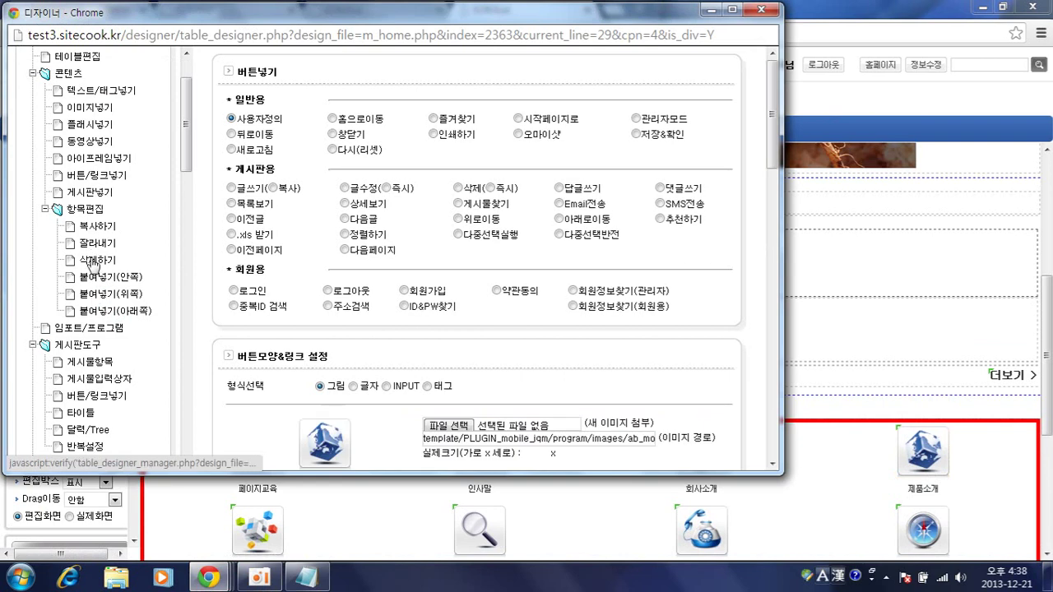
left_click(95, 263)
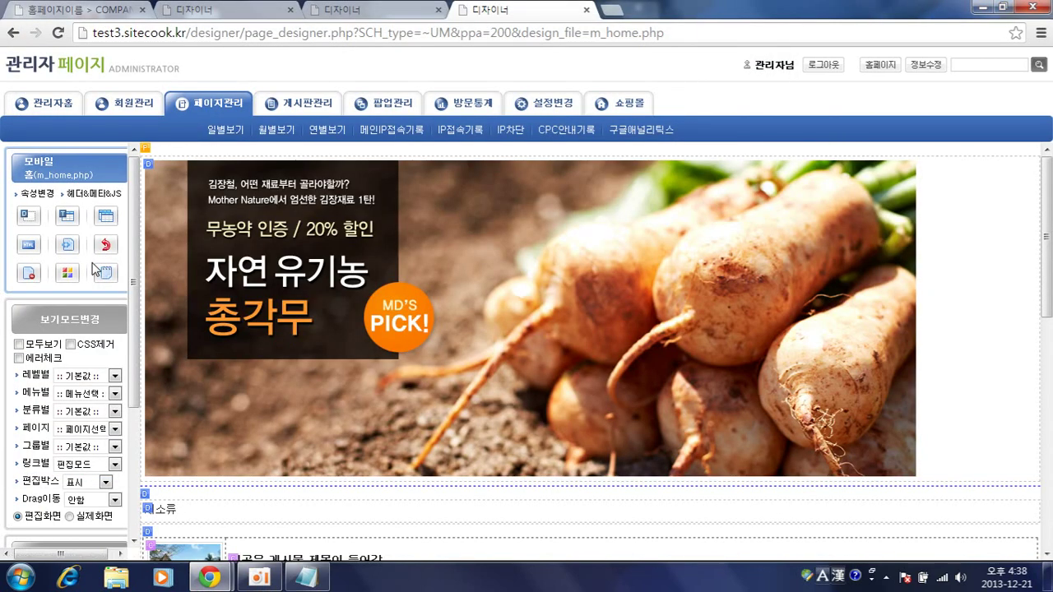
scroll(449, 379, "down", 4)
scroll(449, 380, "up", 4)
left_click(211, 578)
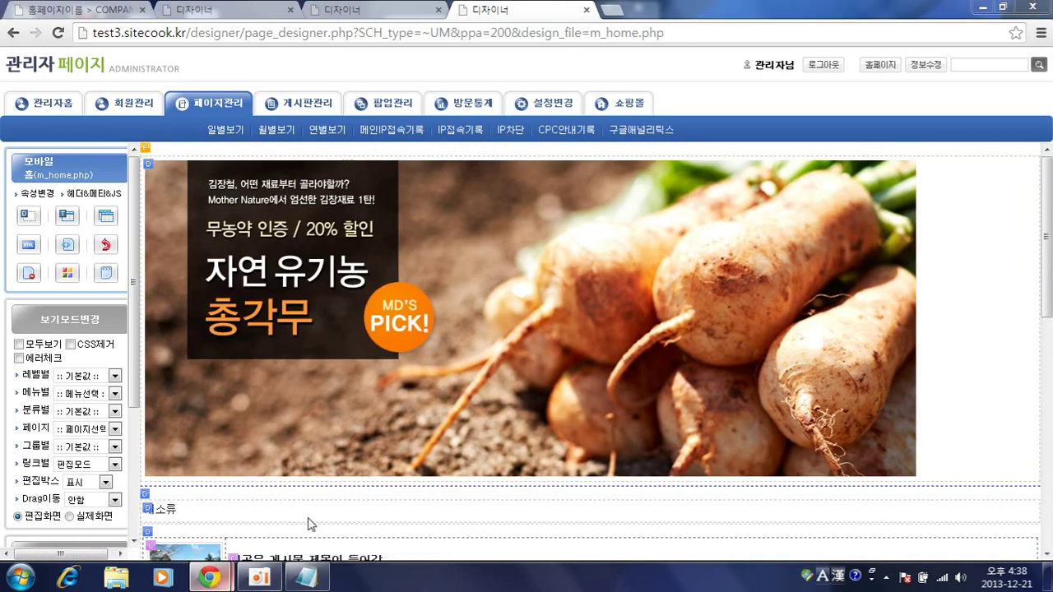
left_click(311, 522)
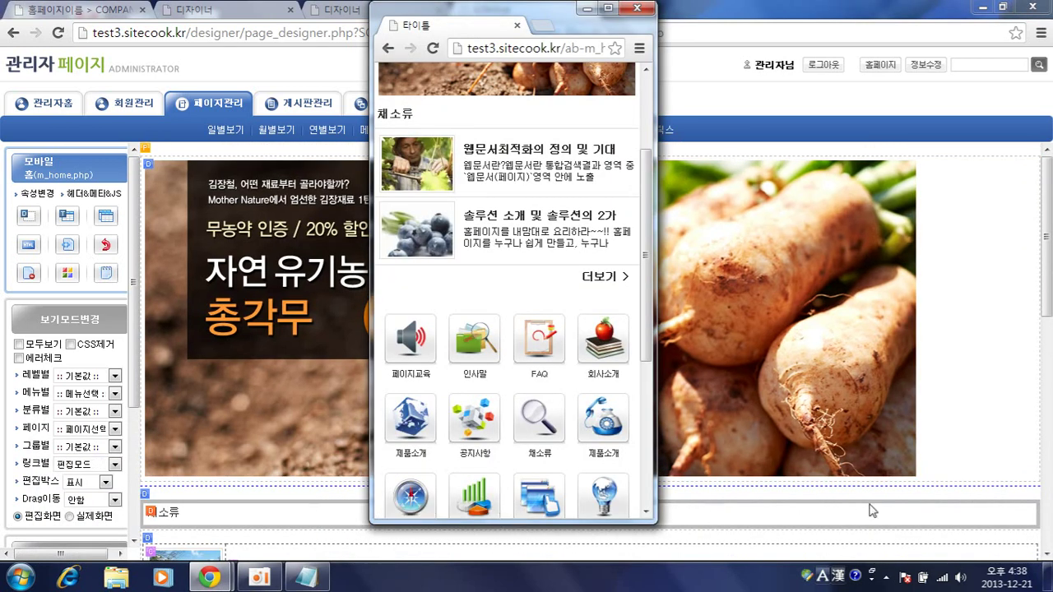
left_click(1035, 492)
scroll(712, 459, "down", 4)
double_click(490, 466)
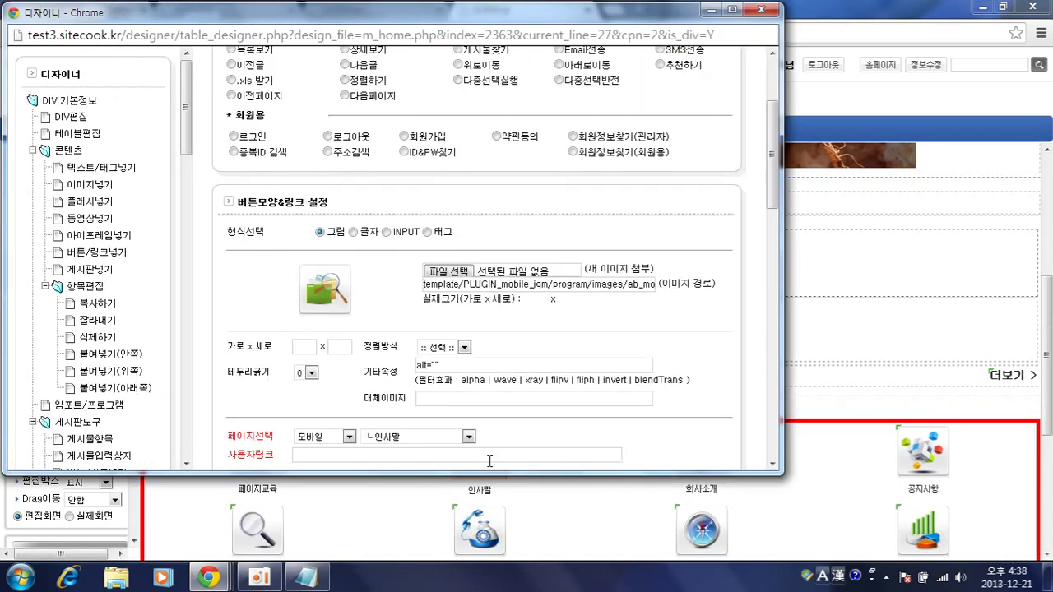
scroll(490, 461, "down", 3)
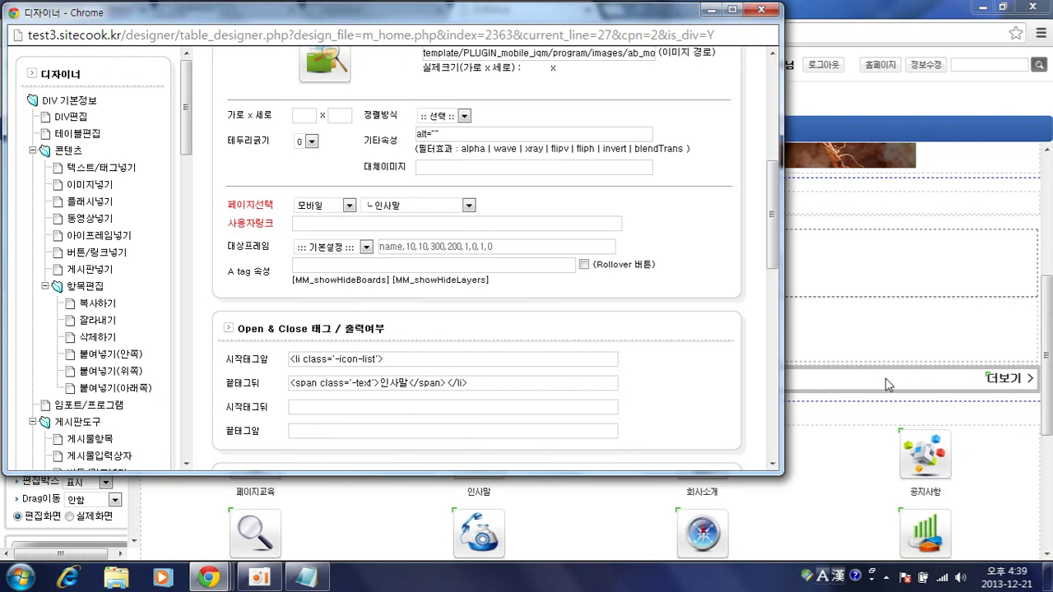
left_click(878, 311)
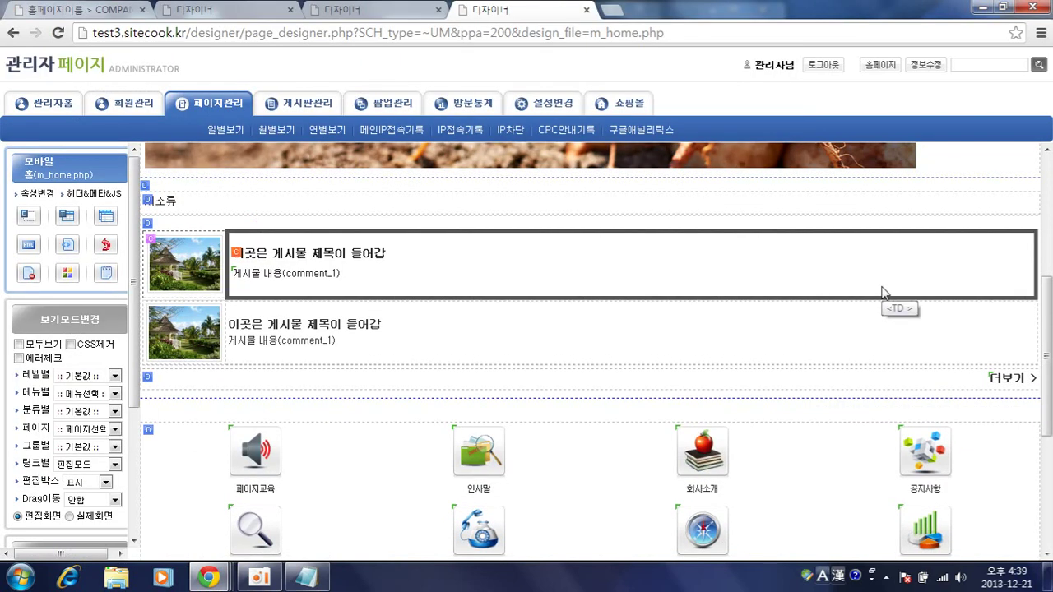
scroll(852, 331, "down", 2)
scroll(851, 331, "up", 4)
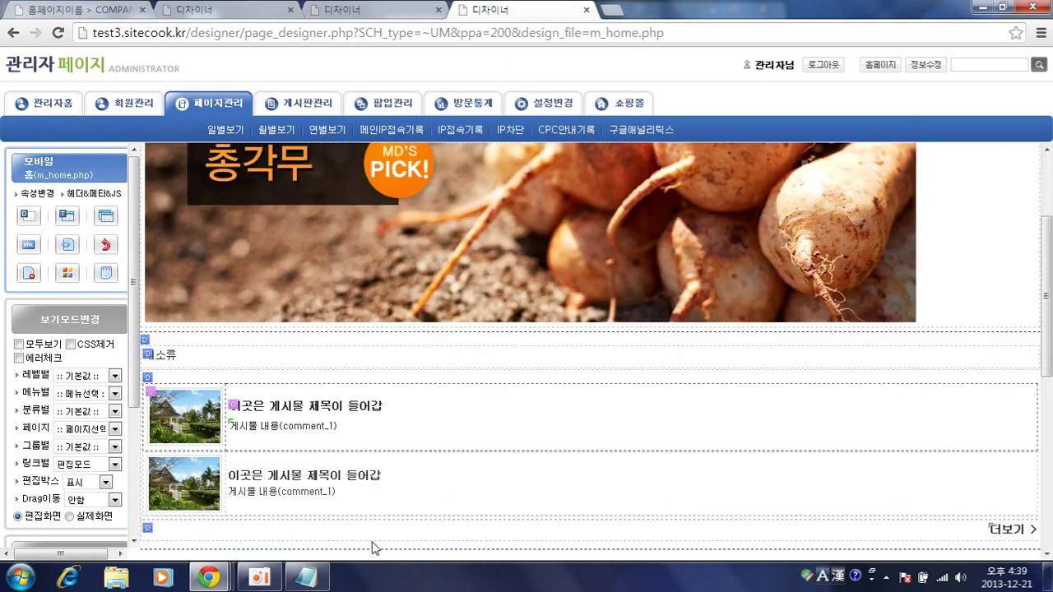
mouse_move(213, 576)
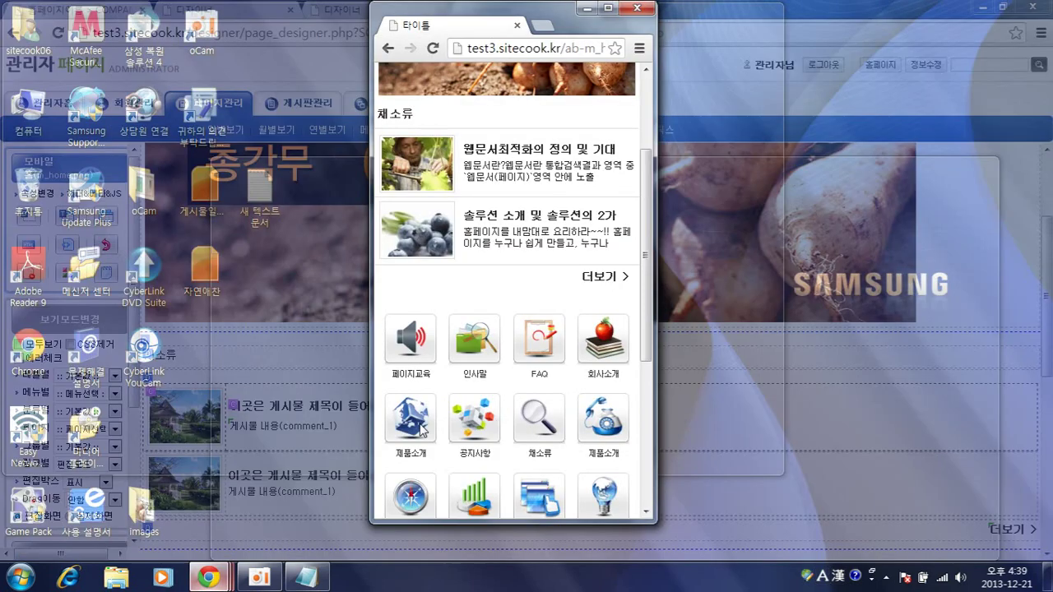
left_click(271, 482)
scroll(589, 375, "down", 3)
scroll(589, 374, "up", 5)
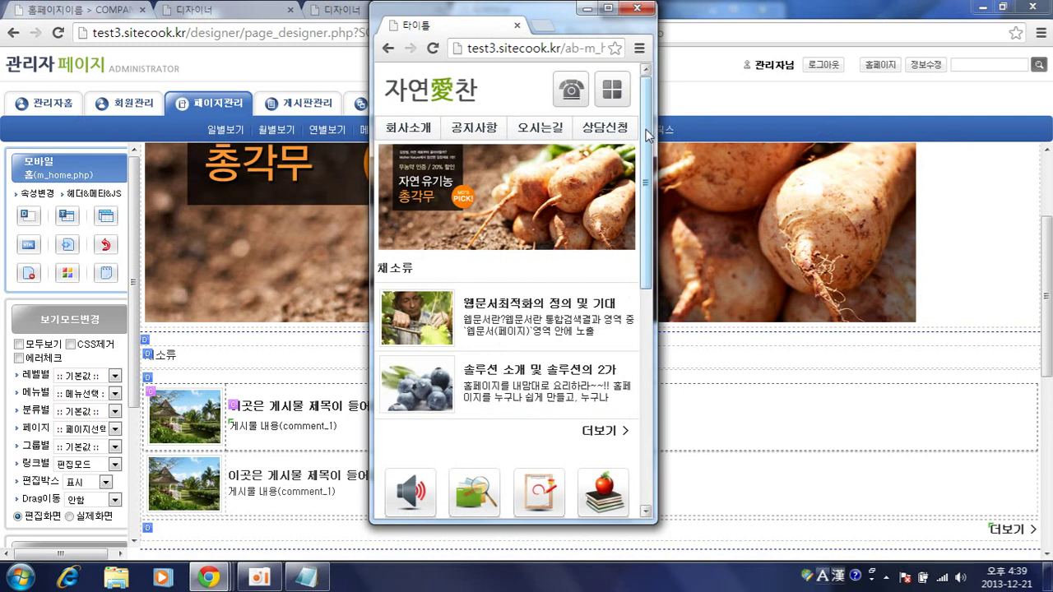
left_click(327, 86)
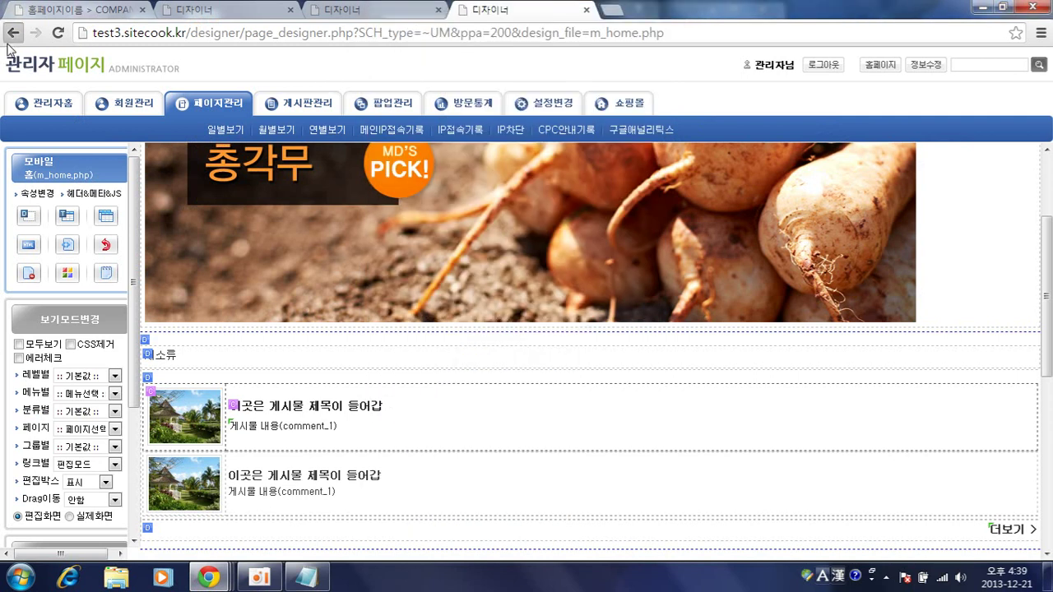
- Open the 모바일GNB page and rename its 공지사항 menu item to 채소류
left_click(13, 32)
left_click(13, 33)
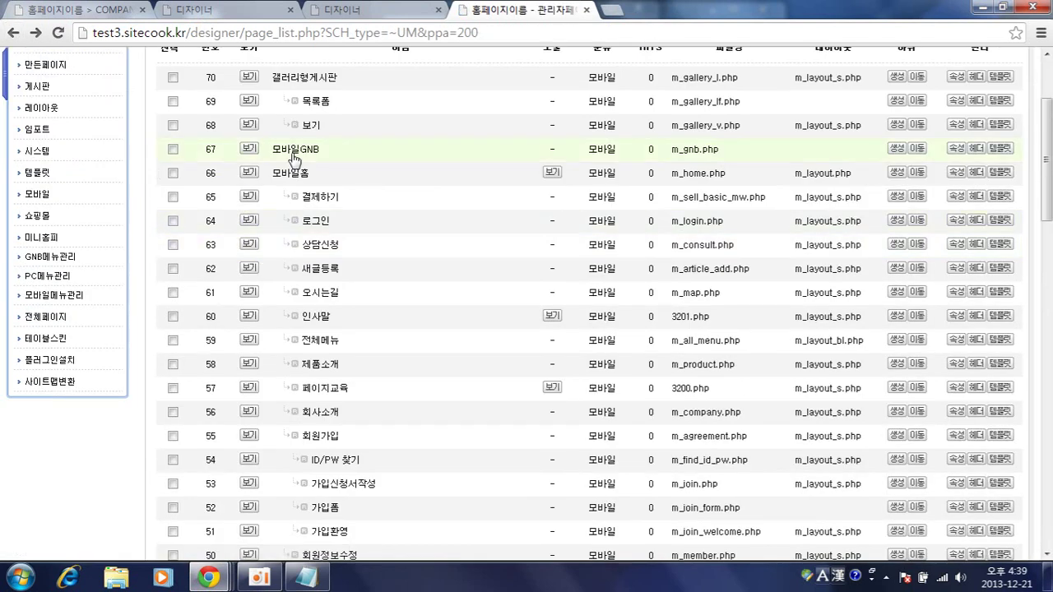
left_click(345, 148)
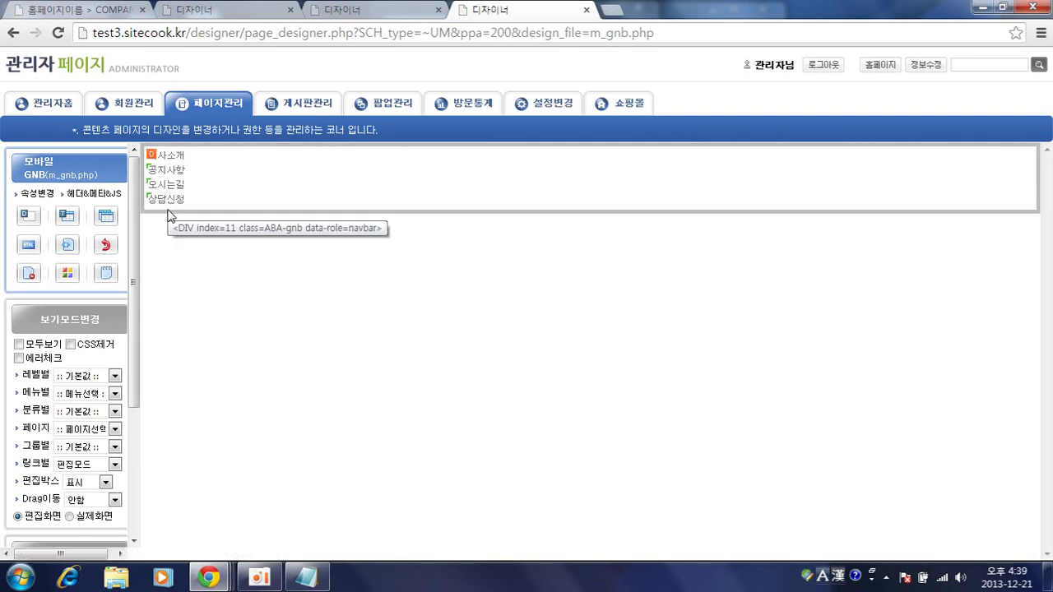
left_click(181, 170)
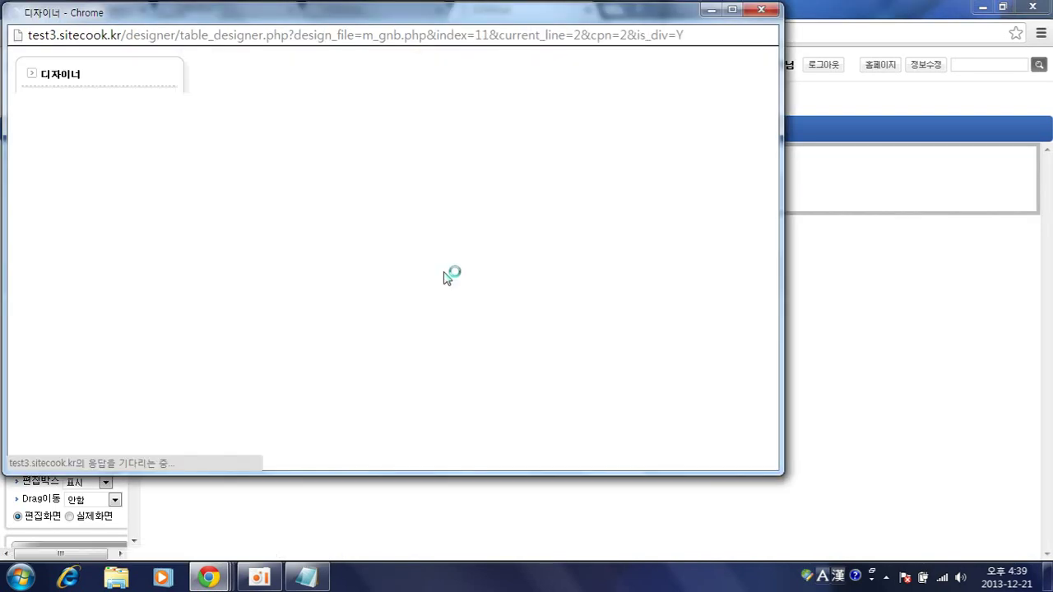
scroll(444, 271, "down", 2)
left_click_drag(375, 272, 182, 272)
left_click(405, 259)
left_click_drag(395, 271, 118, 265)
type("채소류")
- Link the menu item to the 갤러리형게시판 > 채소류 board and save it
left_click(453, 339)
scroll(434, 372, "up", 10)
left_click(431, 364)
left_click(529, 339)
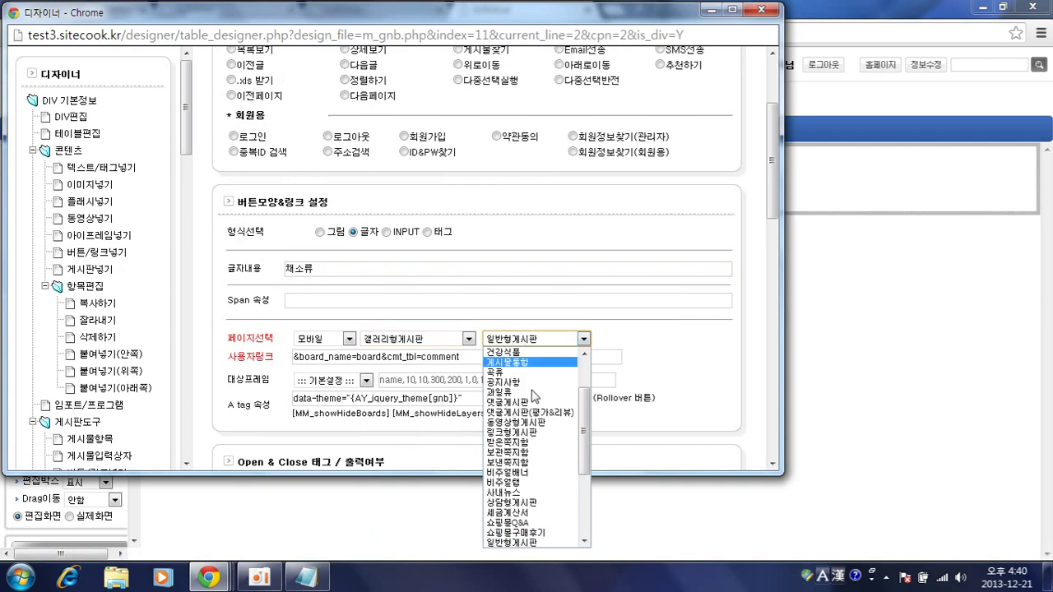
scroll(531, 397, "down", 5)
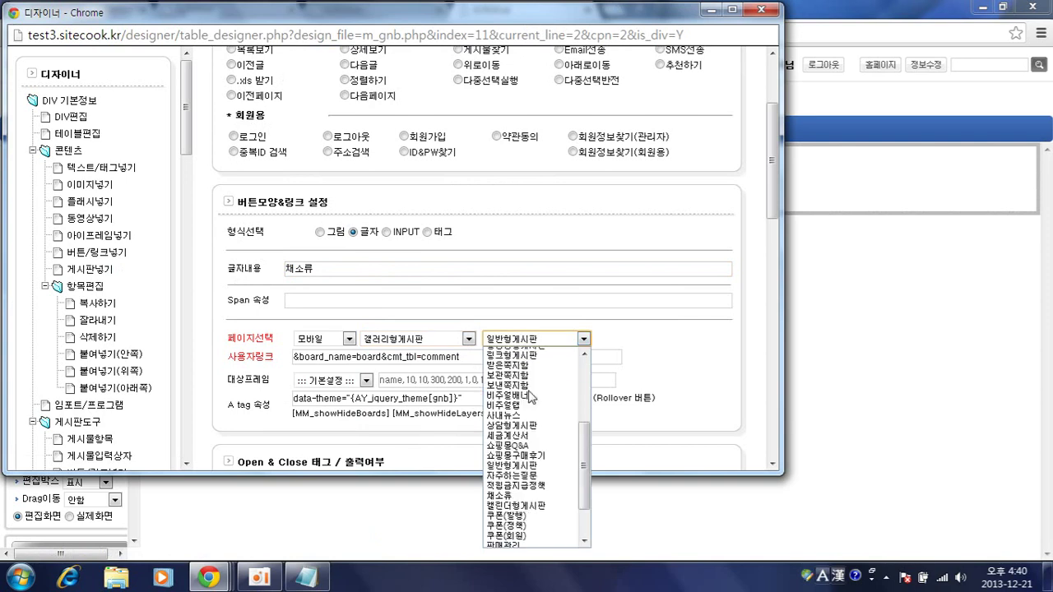
left_click(515, 496)
scroll(580, 345, "down", 10)
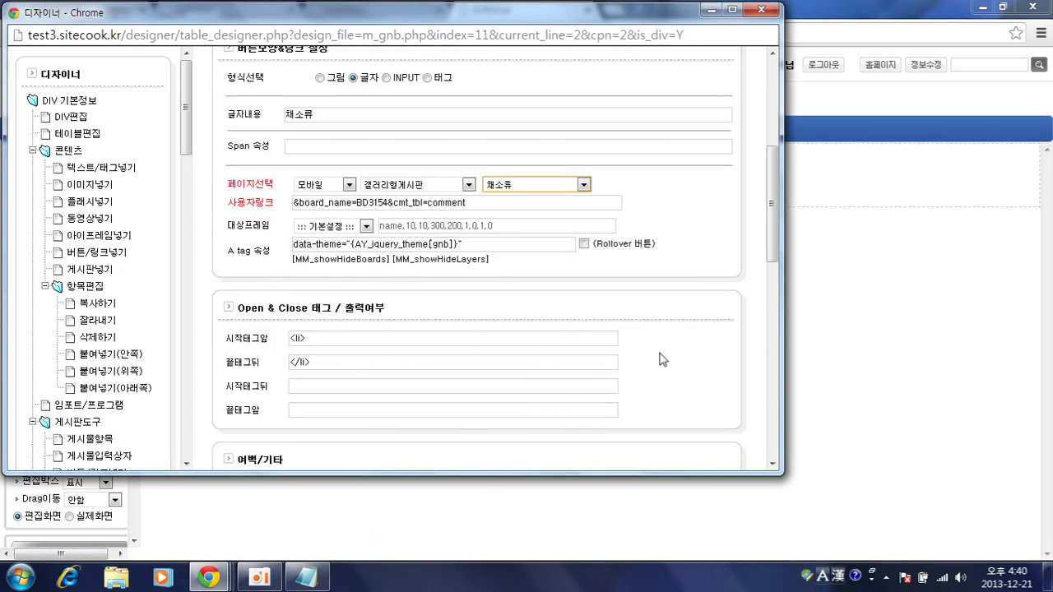
left_click(698, 64)
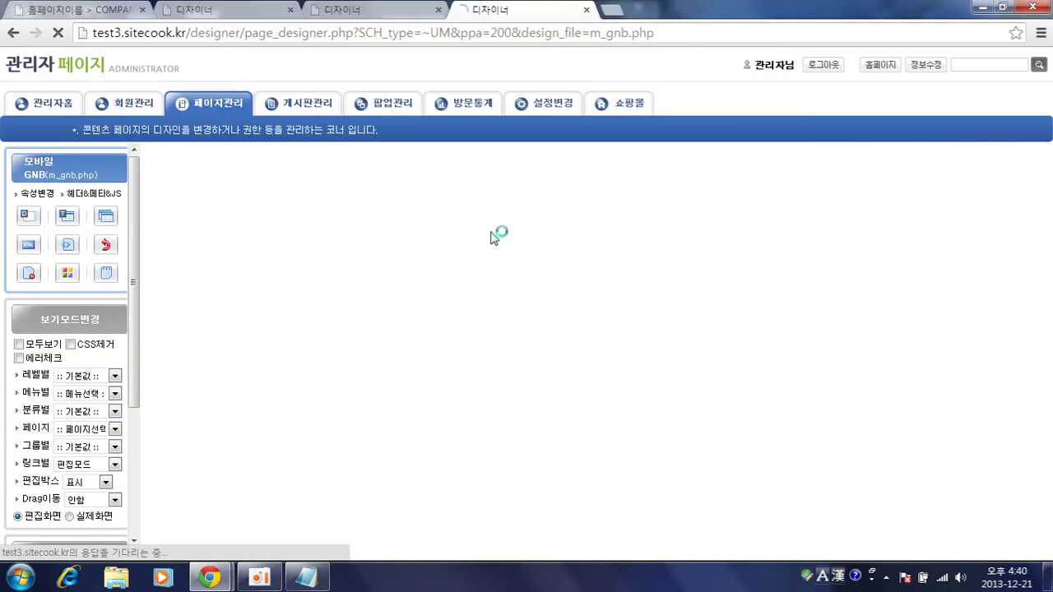
- Reload the mobile preview, open the new 채소류 top-menu tab, then review the home page
mouse_move(210, 578)
left_click(319, 475)
key("F5")
left_click(475, 129)
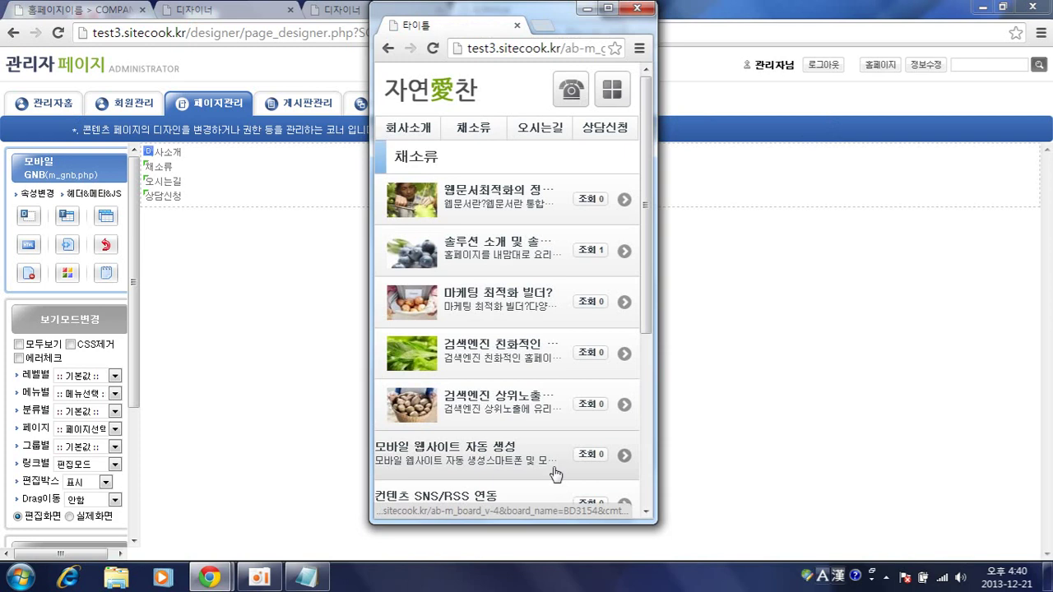
left_click(438, 92)
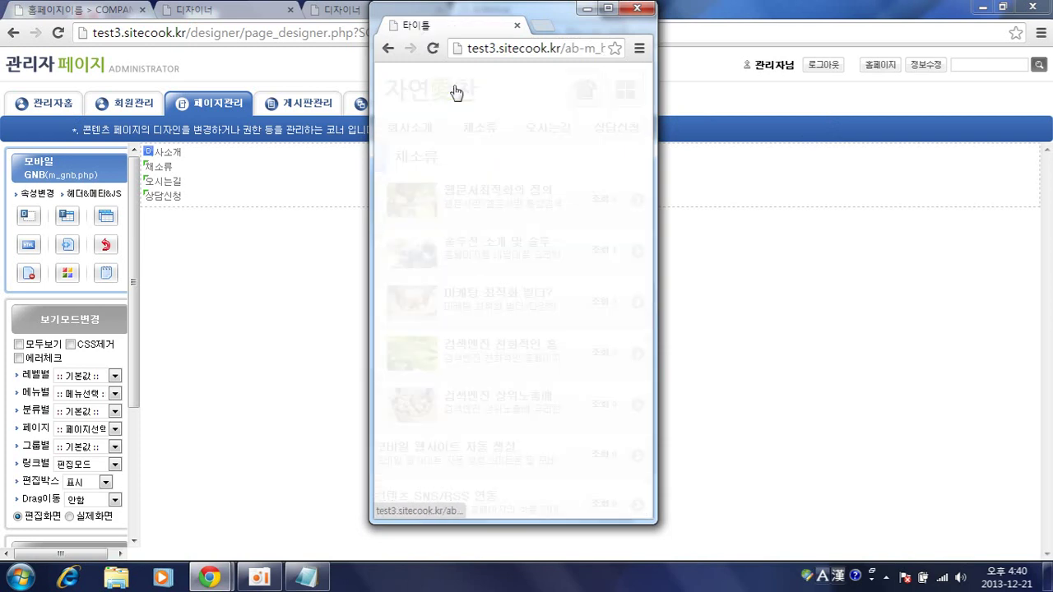
scroll(550, 271, "down", 5)
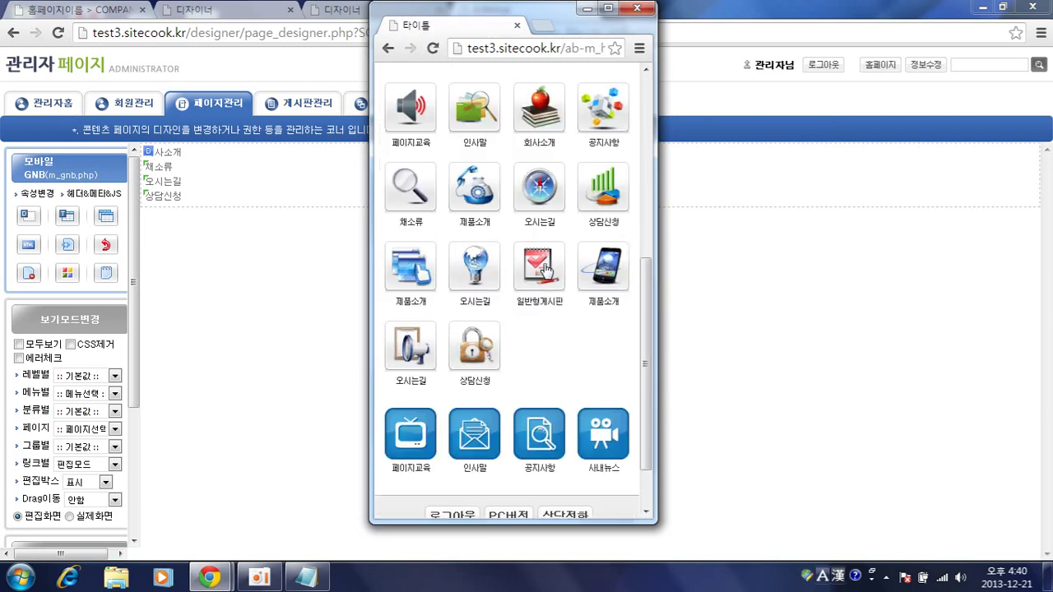
scroll(605, 301, "up", 5)
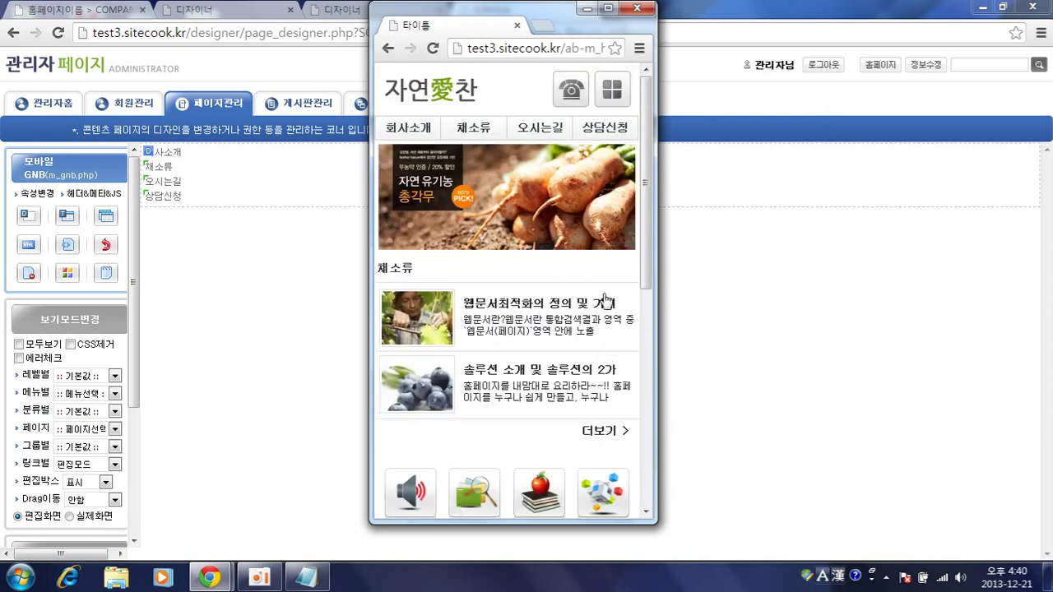